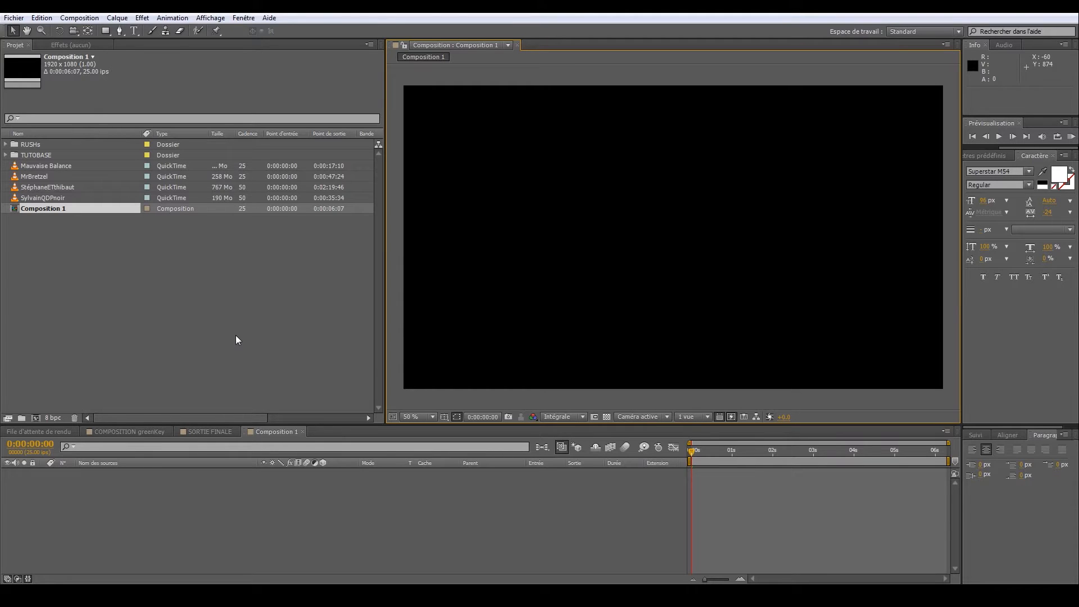
View the Mauvaise Balance footage in an enlarged viewer around 0:00:02:14, and open the MrBretzel footage for inspection
click(16, 168)
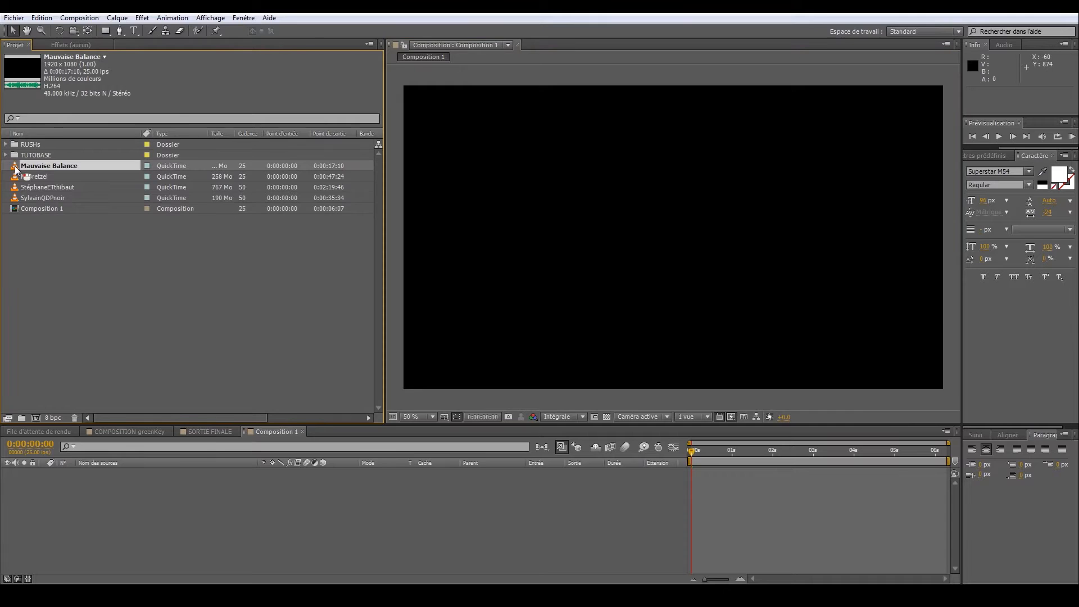
double_click(16, 170)
drag(857, 249, 279, 253)
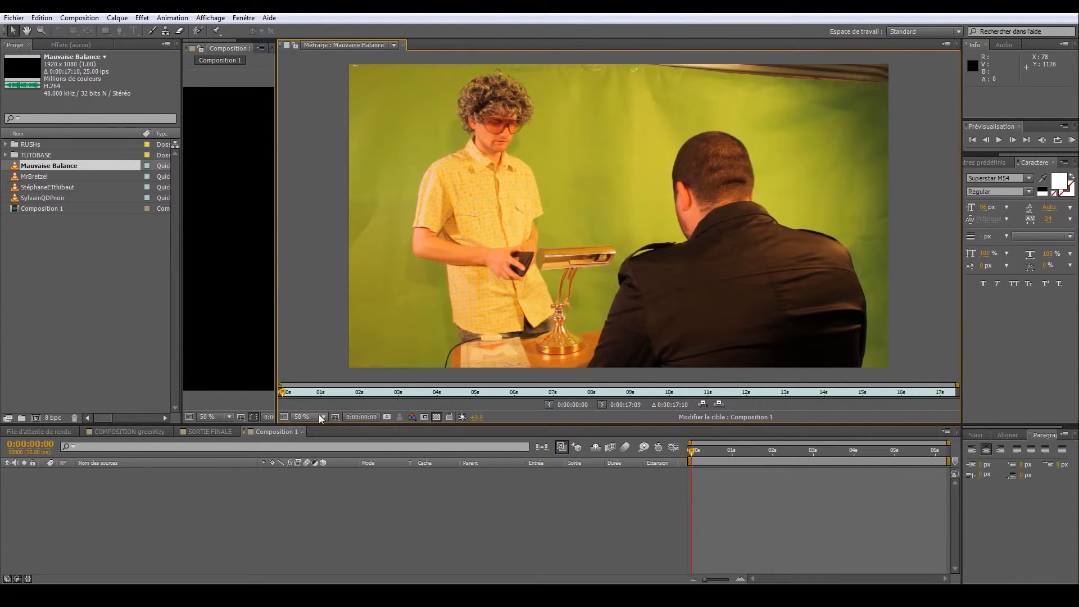
drag(324, 426, 318, 460)
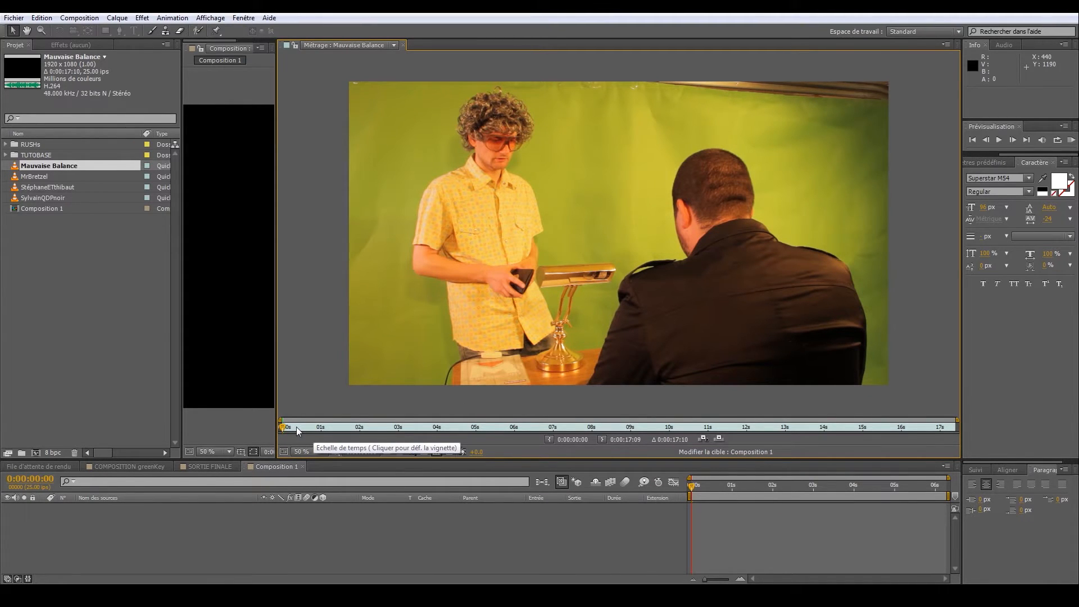
click(382, 429)
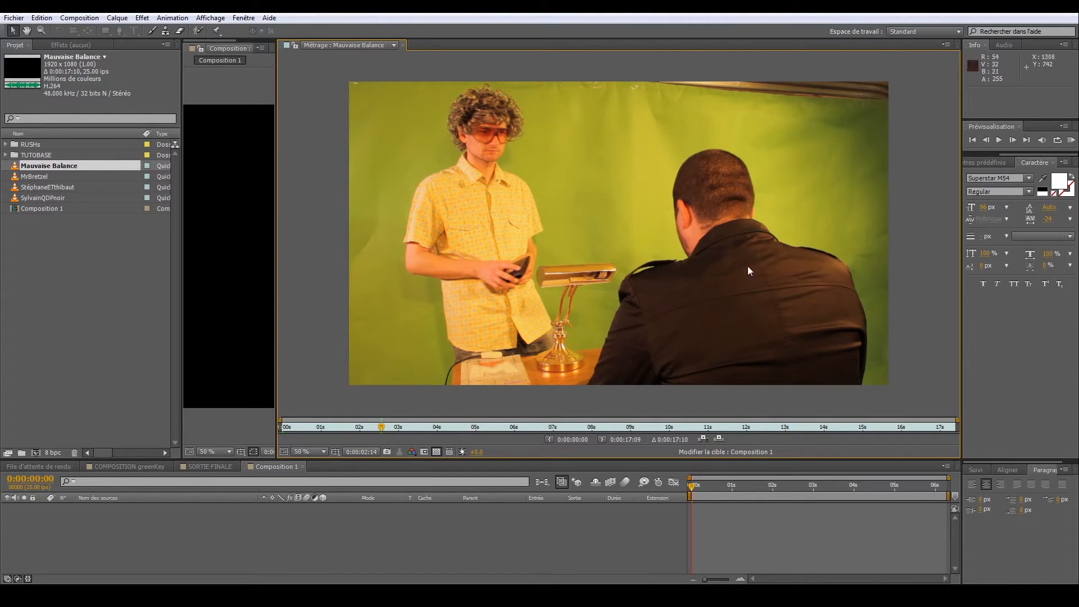
double_click(25, 177)
scroll(615, 257, up, 1)
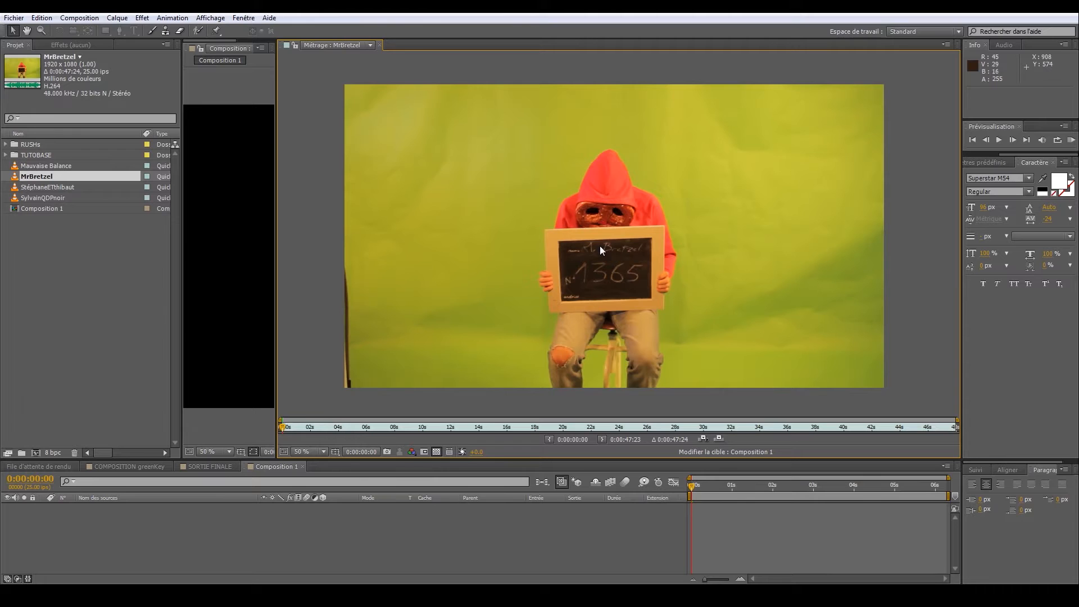
Open the StéphaneETthibaut footage at 0:01:18:36 and examine the two kneeling actors against the green screen
double_click(14, 189)
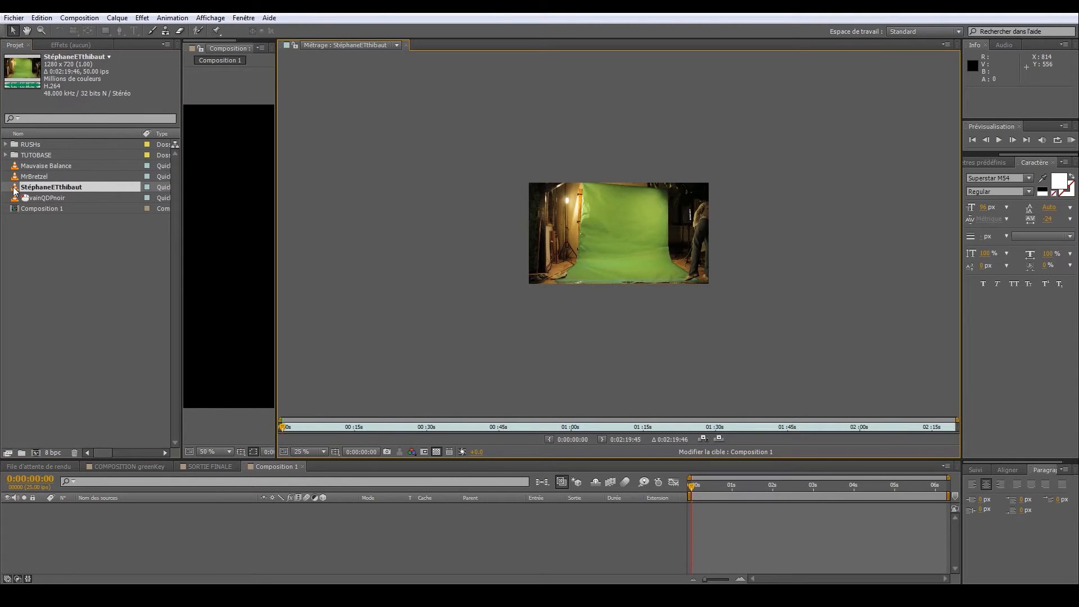
scroll(541, 251, up, 4)
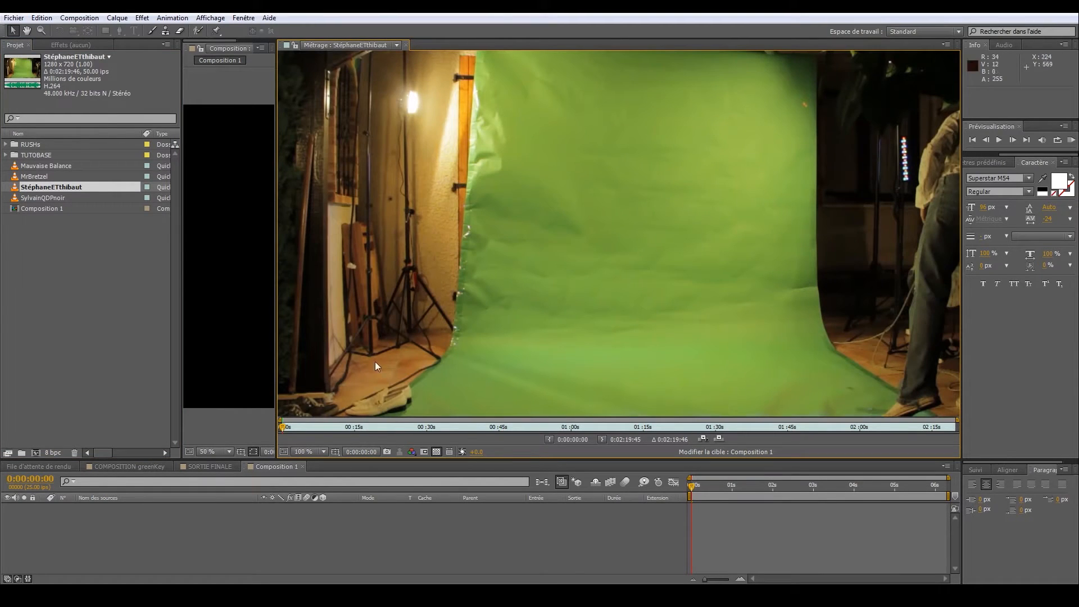
drag(559, 413, 661, 409)
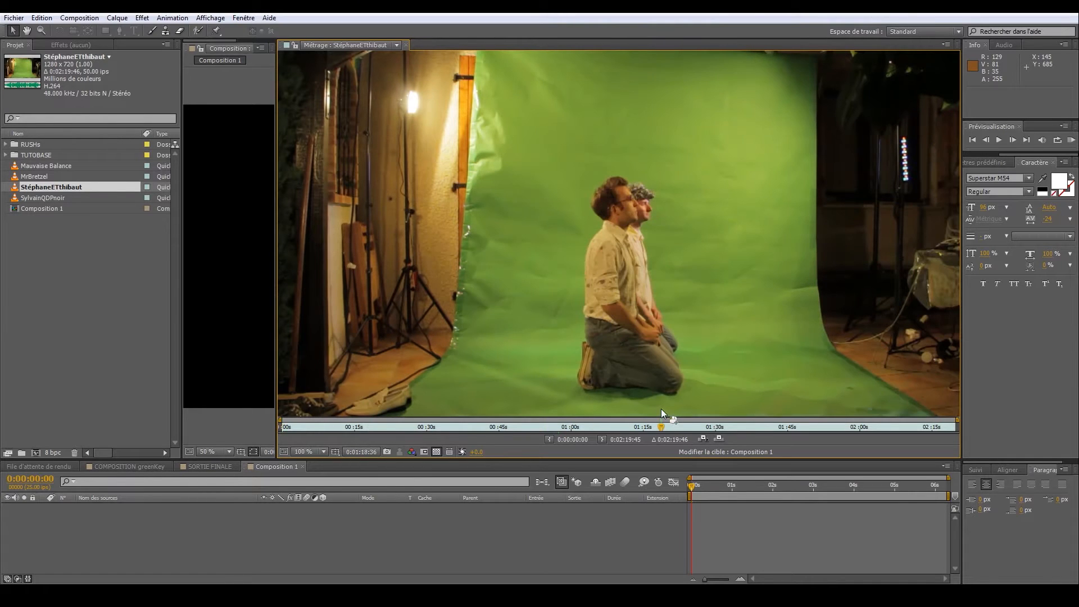
scroll(737, 283, up, 2)
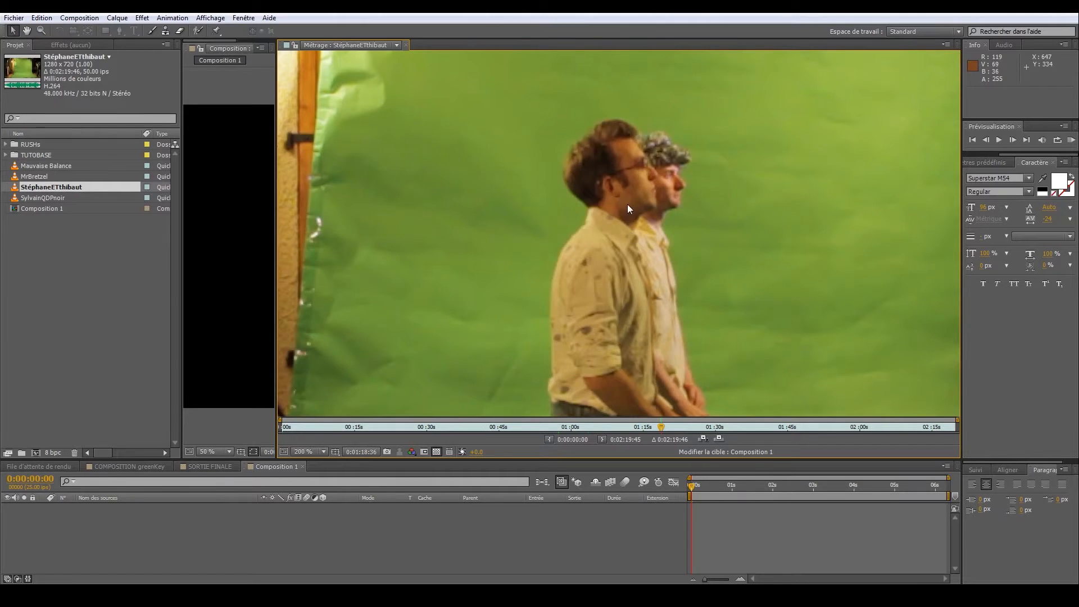
scroll(628, 205, down, 2)
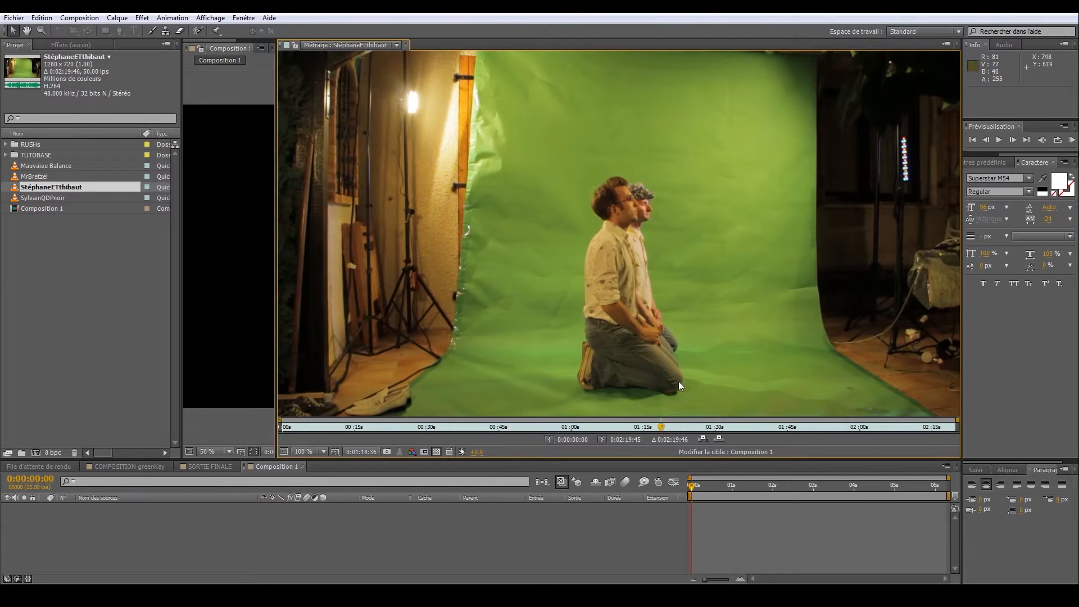
key(period)
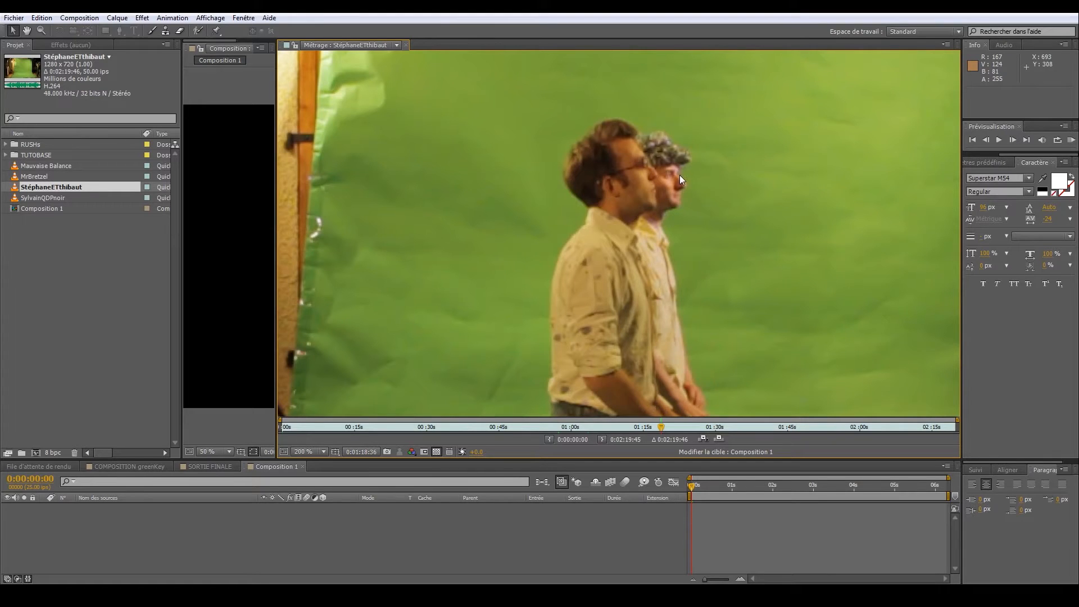
scroll(693, 278, down, 1)
drag(709, 275, 671, 297)
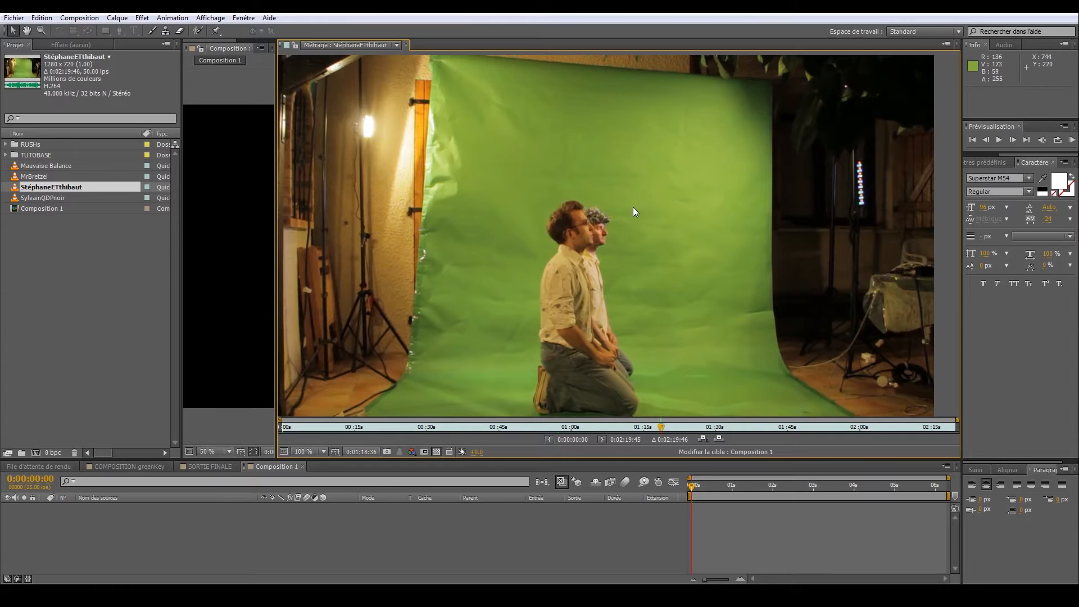
Examine the green backdrop beside and above the actors at pixel level for colour variations and compression
scroll(580, 201, up, 2)
drag(638, 198, 530, 343)
scroll(576, 323, up, 1)
scroll(582, 315, down, 1)
drag(442, 316, 652, 307)
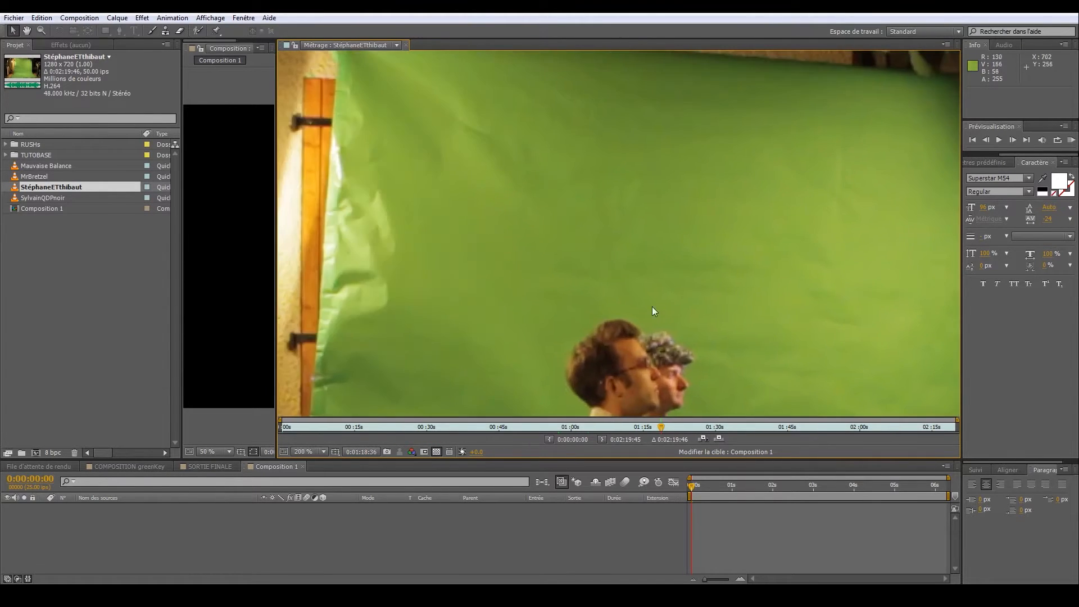
scroll(652, 307, up, 1)
drag(447, 248, 596, 287)
scroll(596, 288, up, 1)
drag(359, 253, 622, 287)
scroll(602, 281, up, 1)
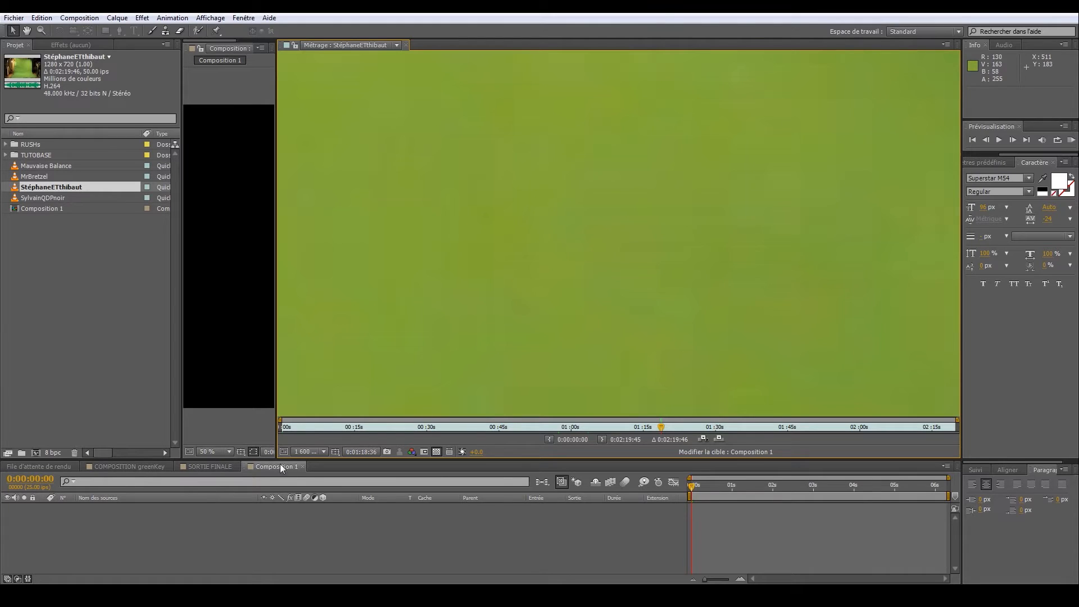
scroll(567, 253, down, 1)
scroll(566, 249, down, 3)
scroll(619, 258, up, 3)
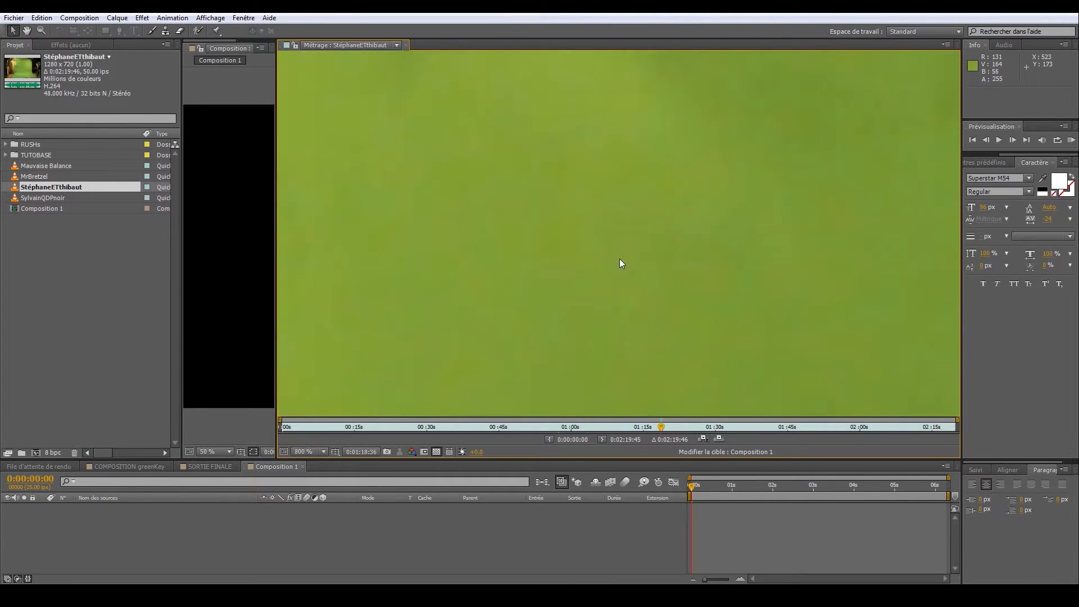
scroll(620, 258, down, 5)
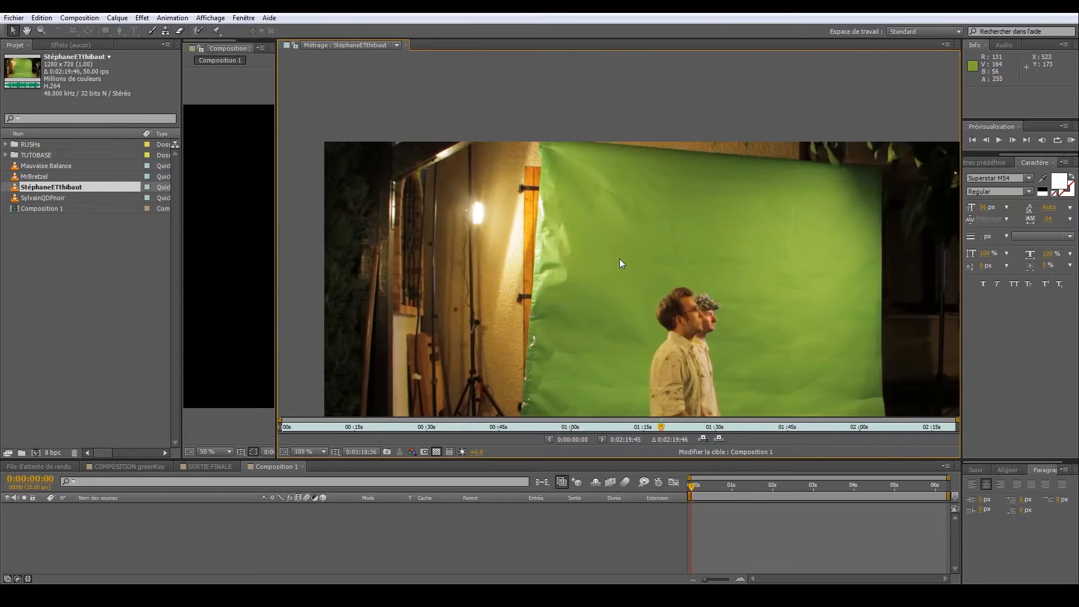
Inspect the outlines of the two actors' heads and the backdrop lighting in front of them
drag(657, 274, 610, 227)
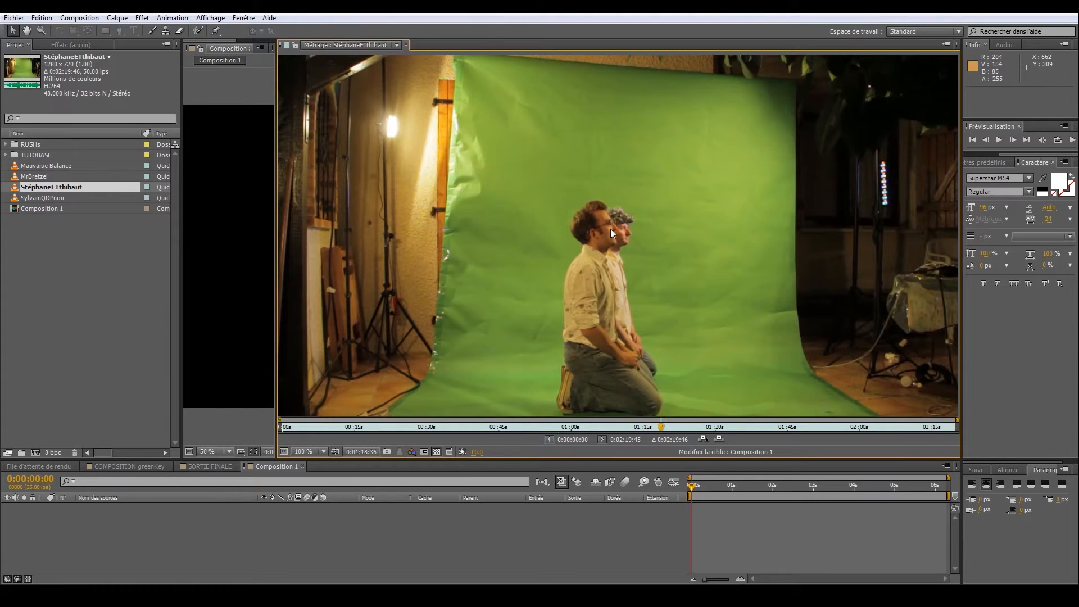
scroll(654, 215, up, 1)
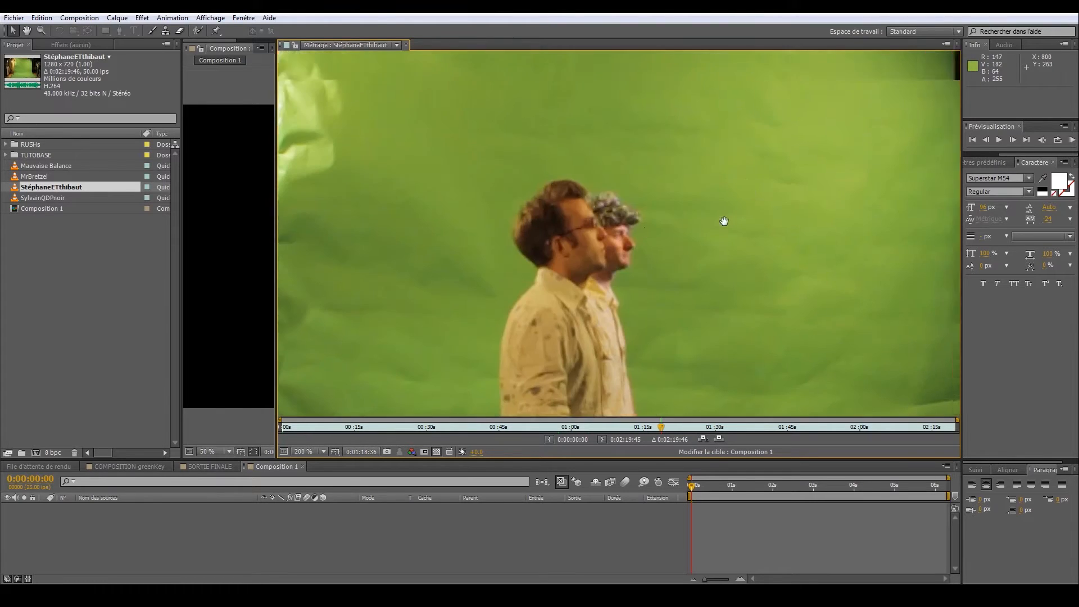
scroll(724, 221, up, 1)
scroll(695, 264, down, 1)
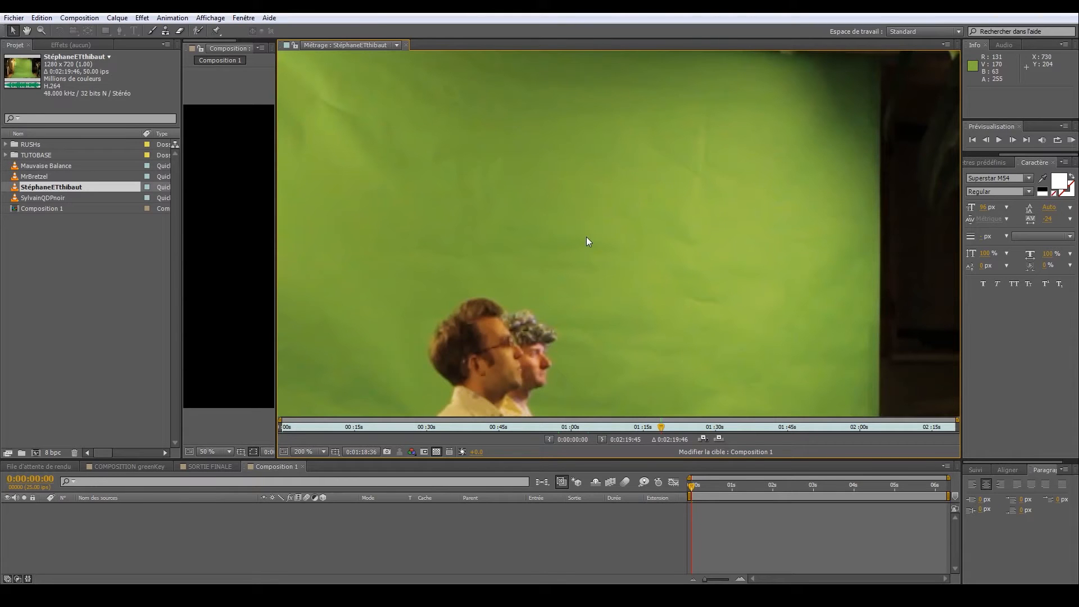
scroll(610, 252, down, 2)
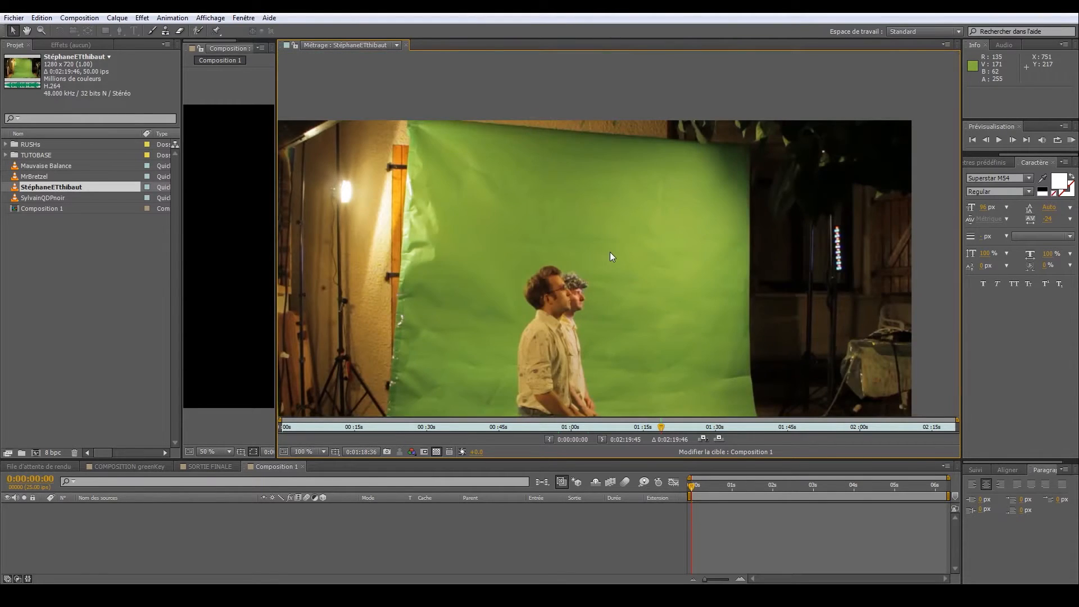
drag(613, 272, 646, 236)
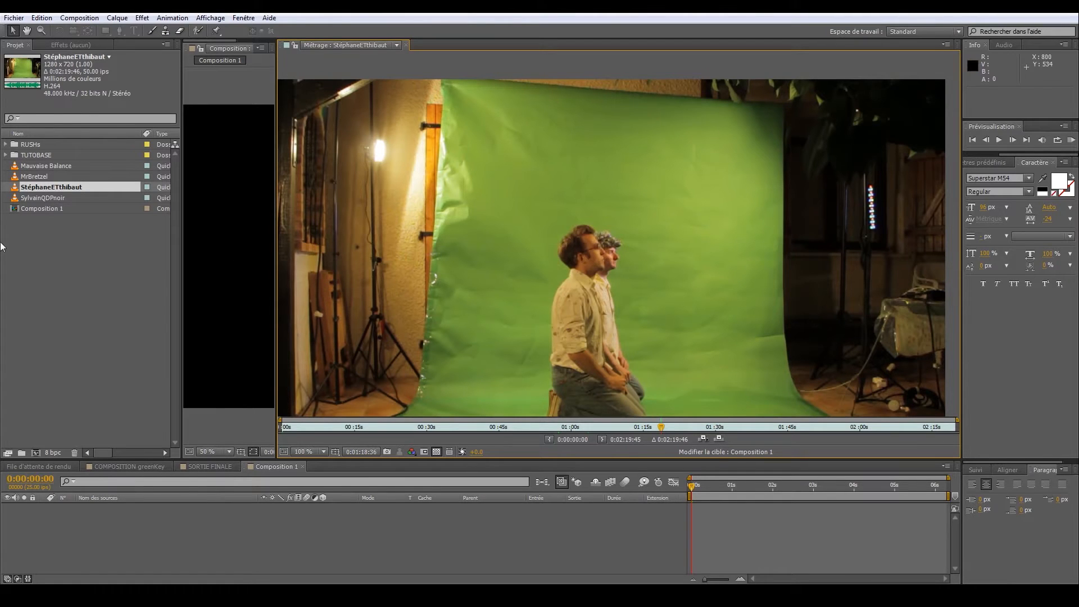
Open the SylvainQDPnoir footage and examine the black costume, the cane and the green backdrop up close
double_click(45, 198)
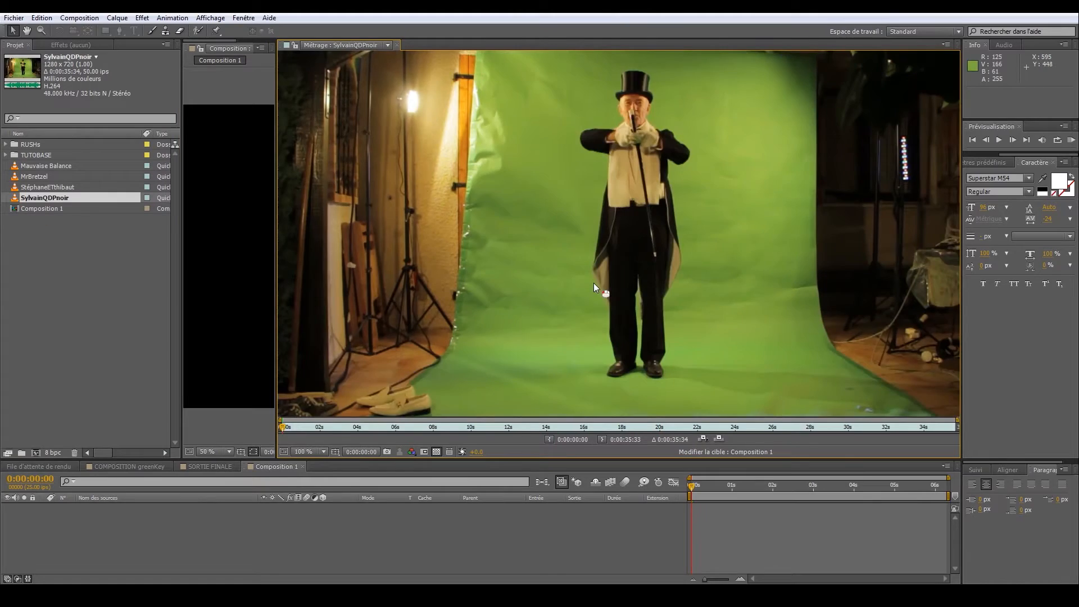
scroll(596, 293, up, 2)
scroll(596, 303, down, 2)
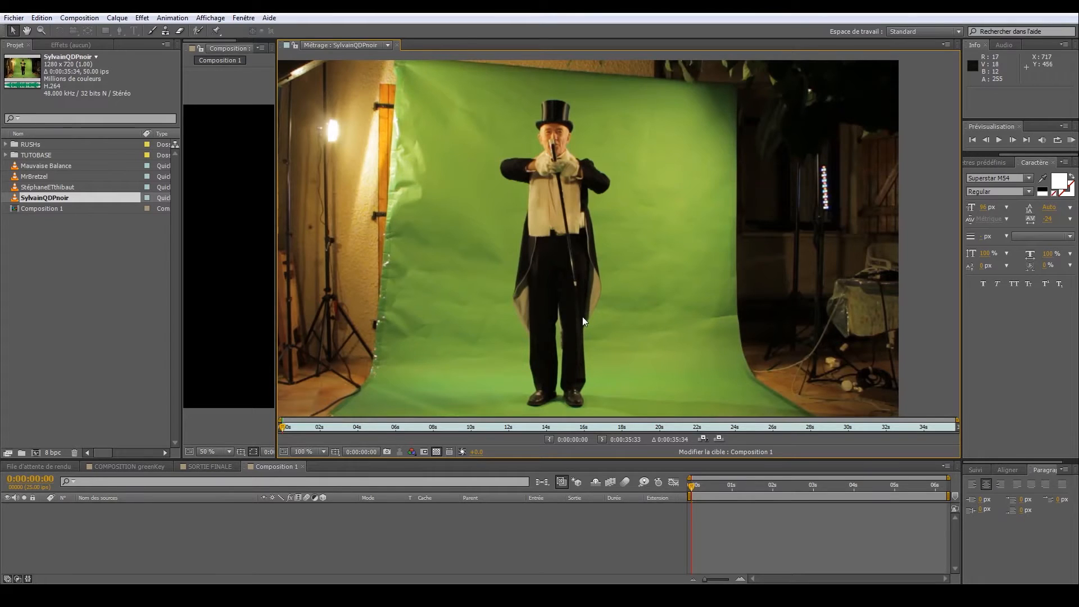
scroll(582, 318, up, 2)
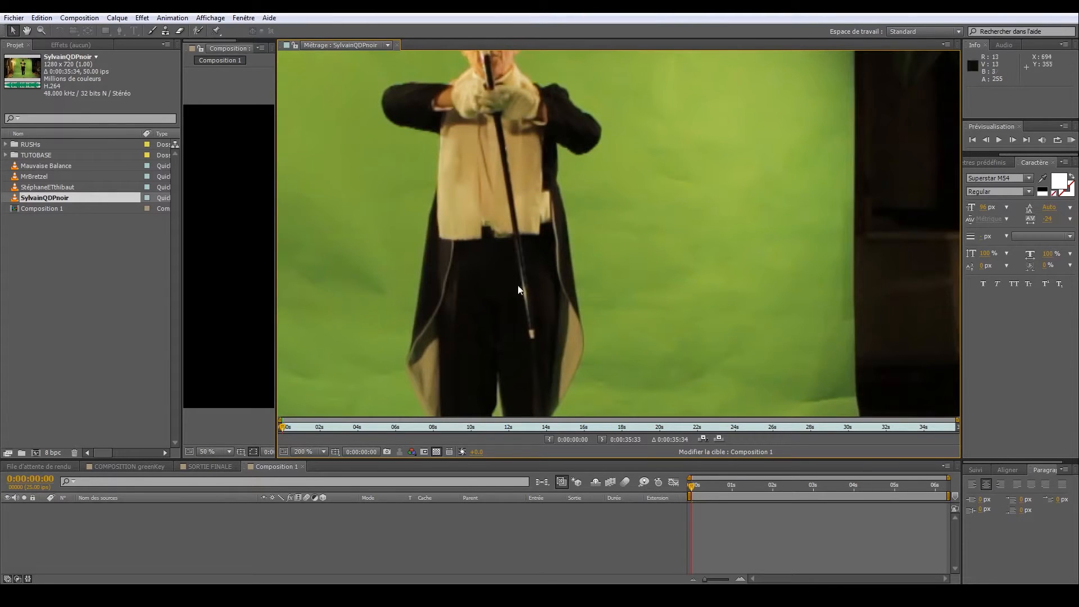
drag(494, 171, 510, 262)
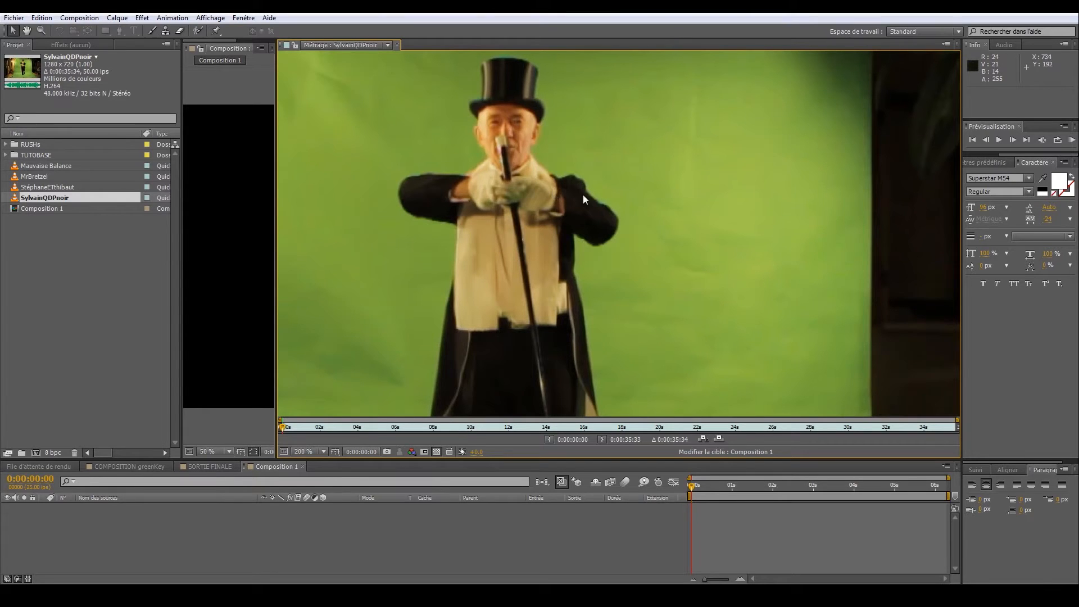
drag(512, 239, 516, 133)
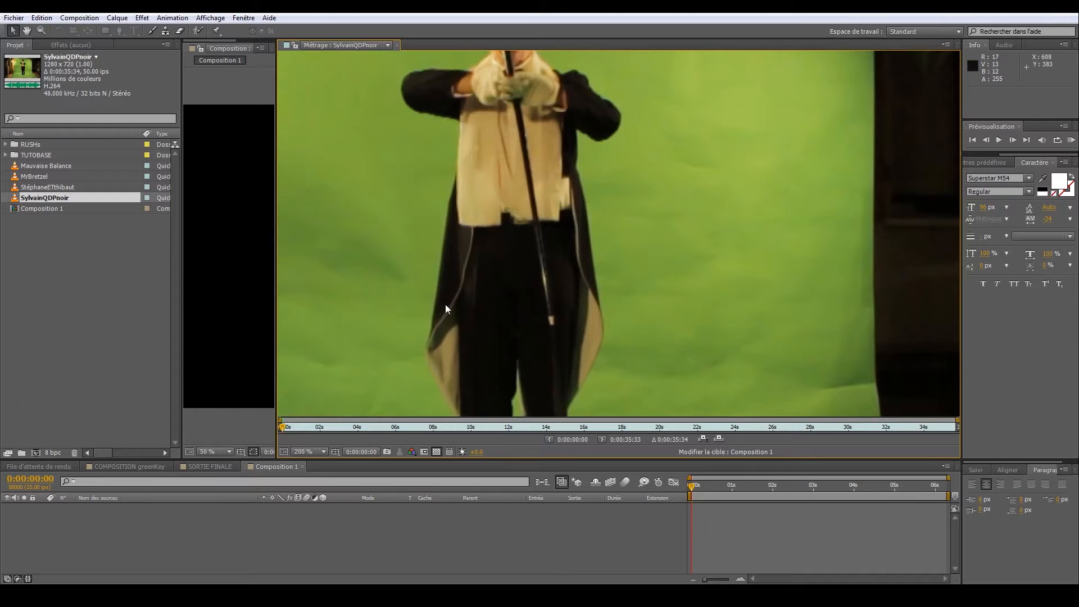
scroll(650, 244, down, 2)
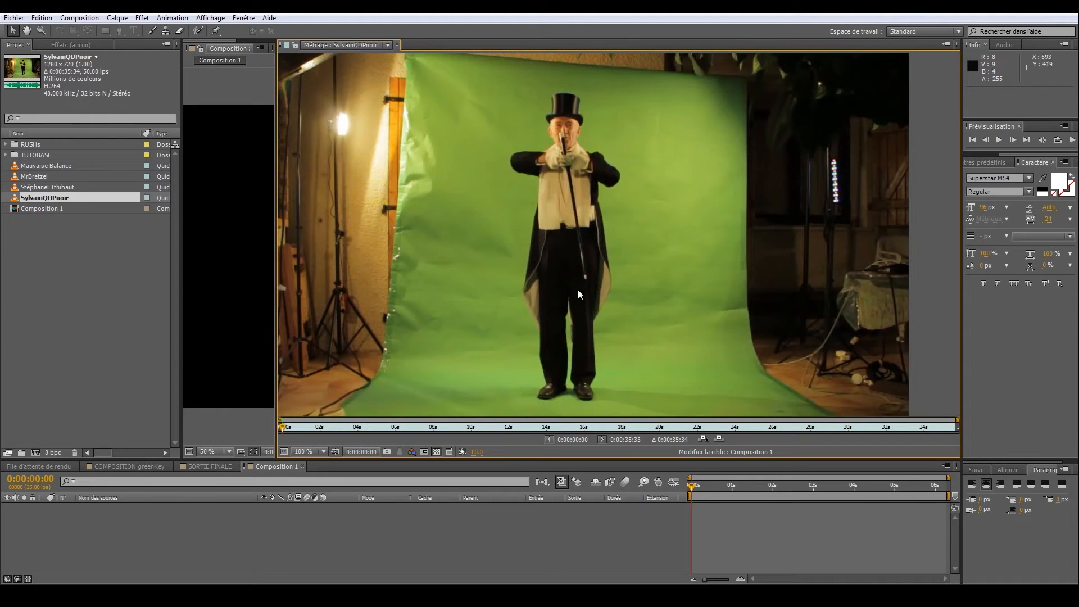
scroll(641, 270, up, 3)
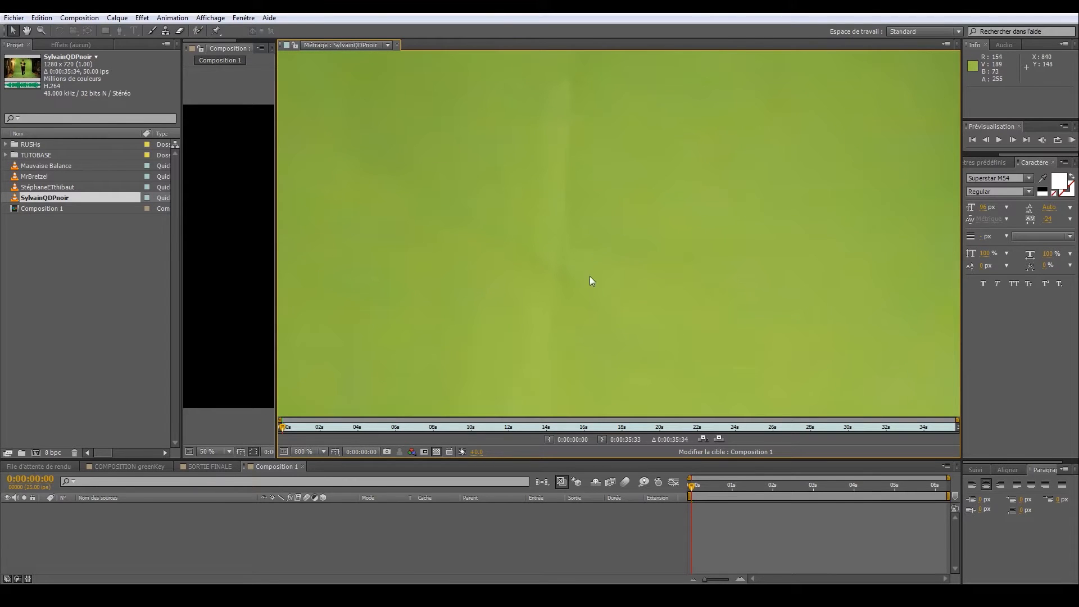
scroll(590, 281, down, 5)
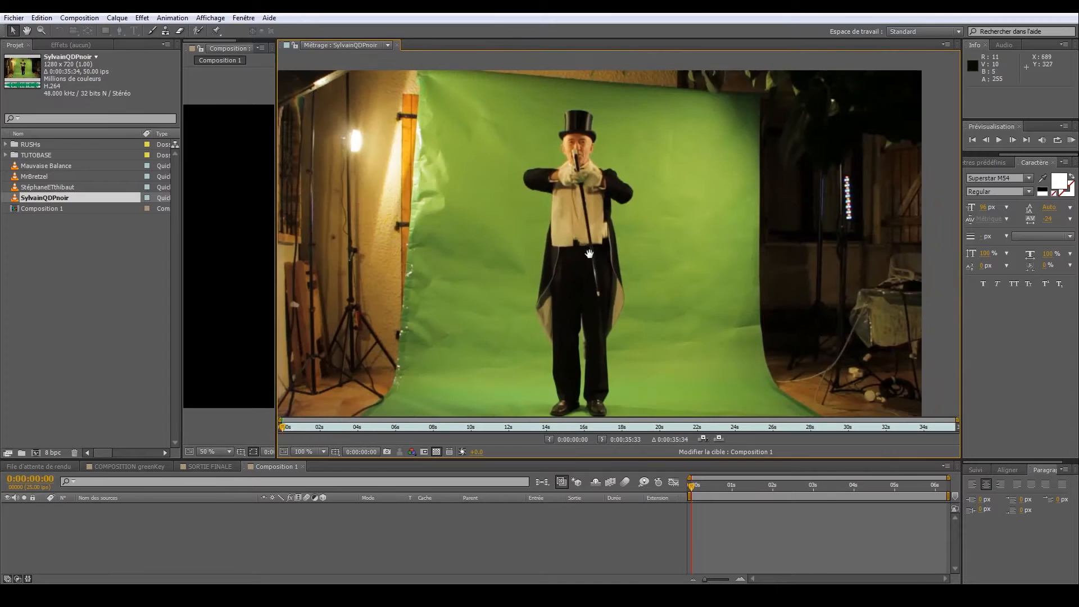
scroll(589, 254, down, 2)
drag(606, 268, 591, 282)
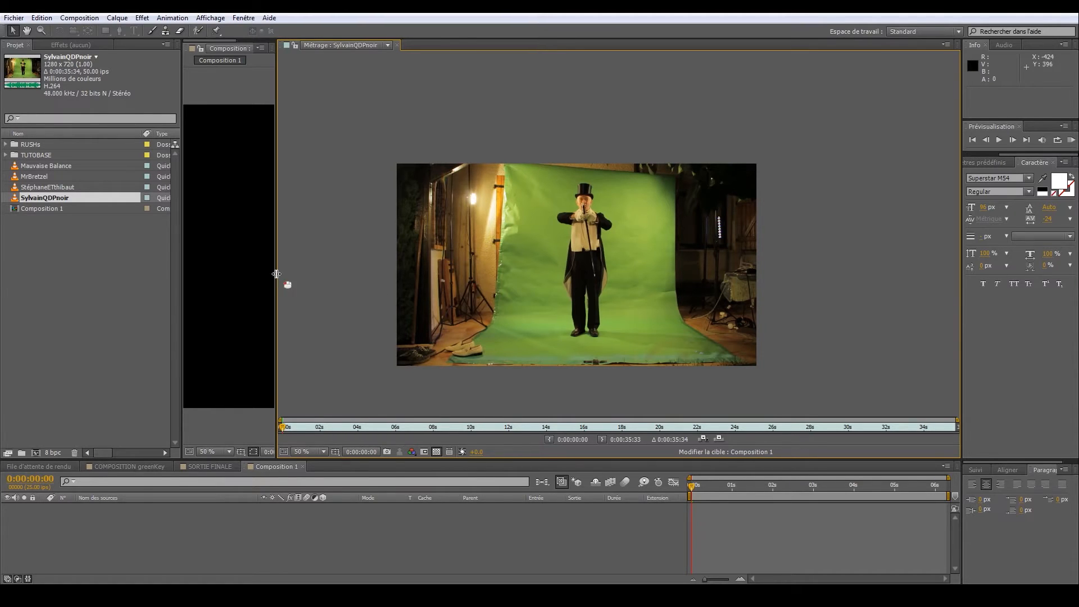
Close the footage viewer and play a preview of the SORTIE FINALE composition
drag(277, 274, 602, 274)
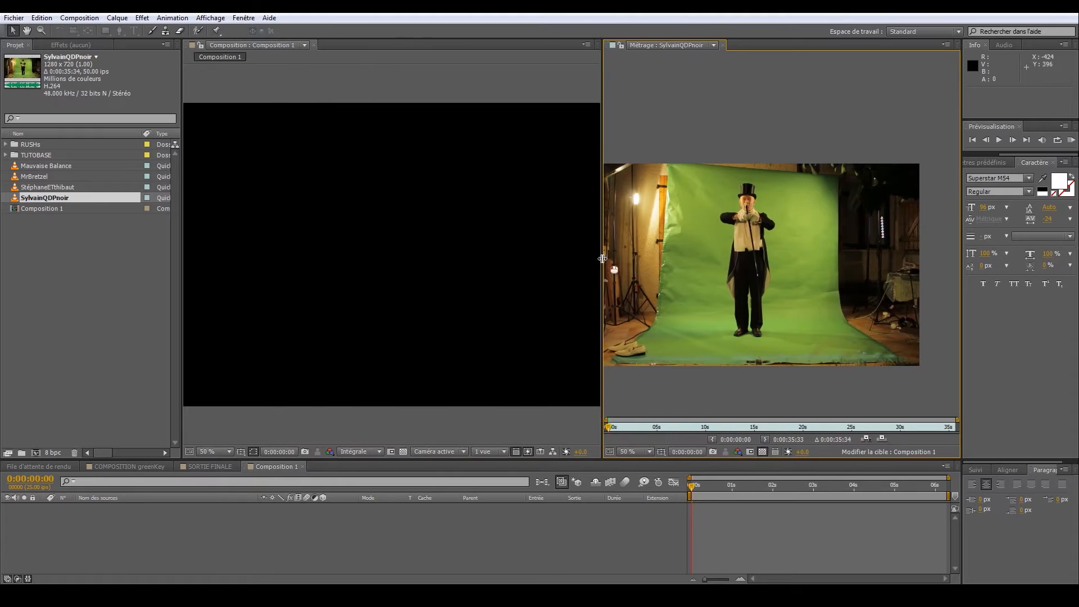
click(724, 44)
click(210, 466)
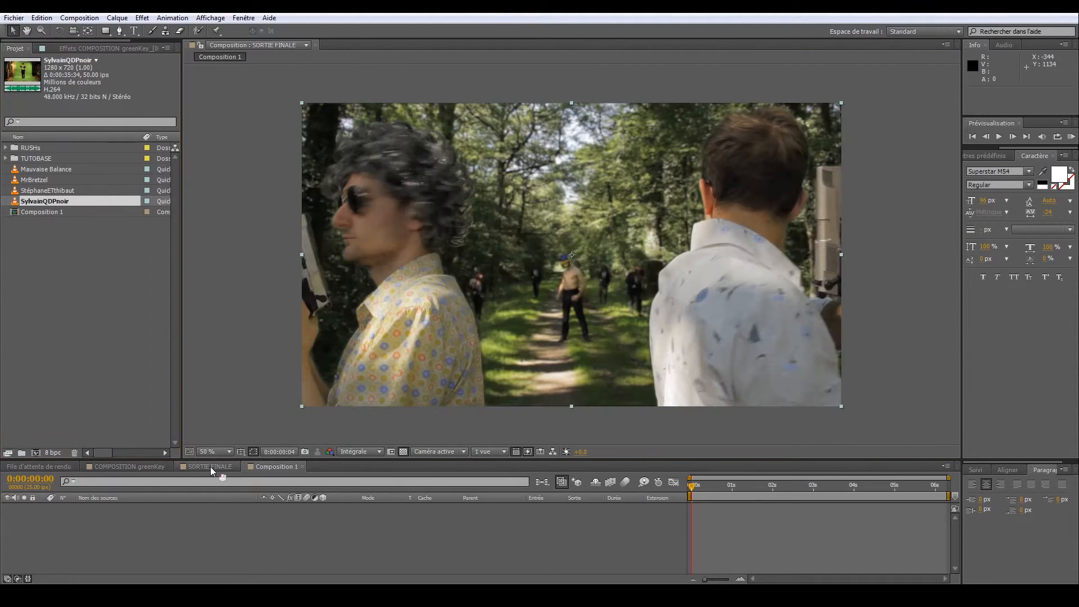
key(KP_0)
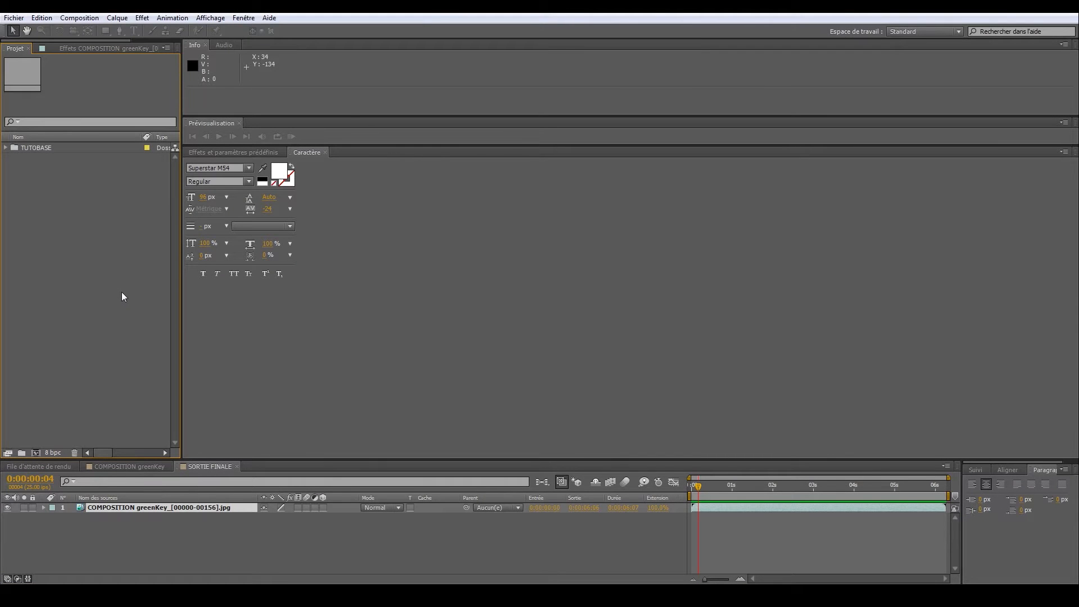
Import the video clips from CATCHERvideo through THIBAUTvideo in the TUTOaftereffectsBASE06 folder into the project
double_click(122, 296)
click(445, 99)
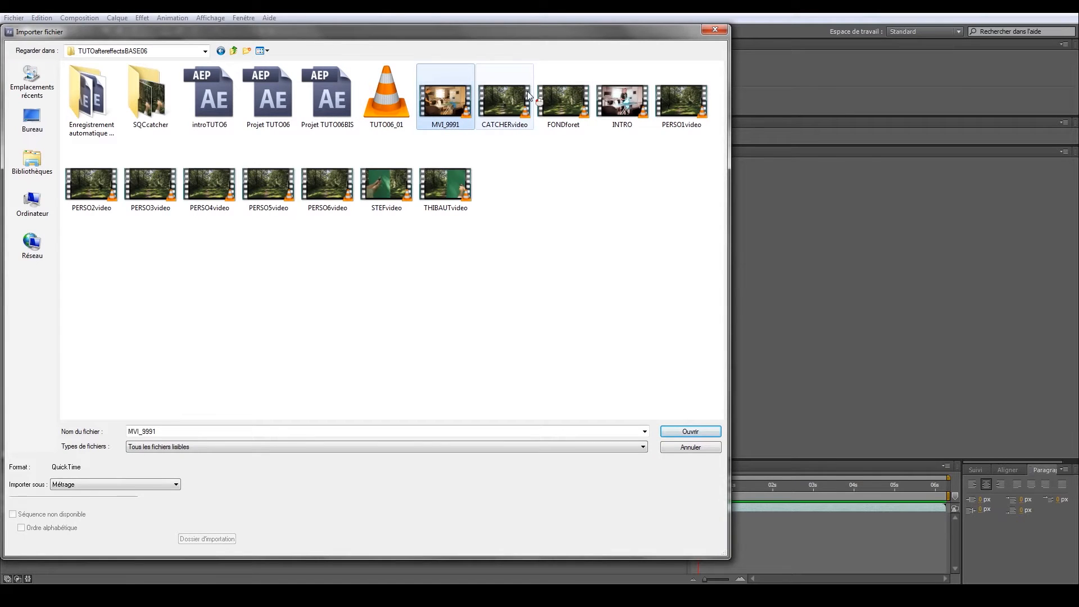
click(529, 96)
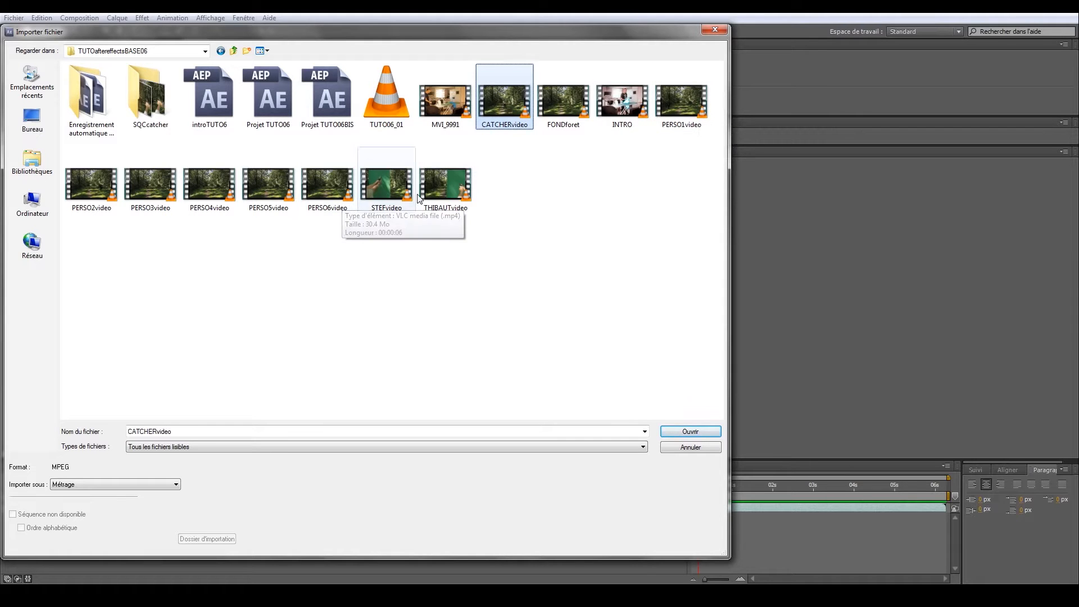
shift+click(444, 183)
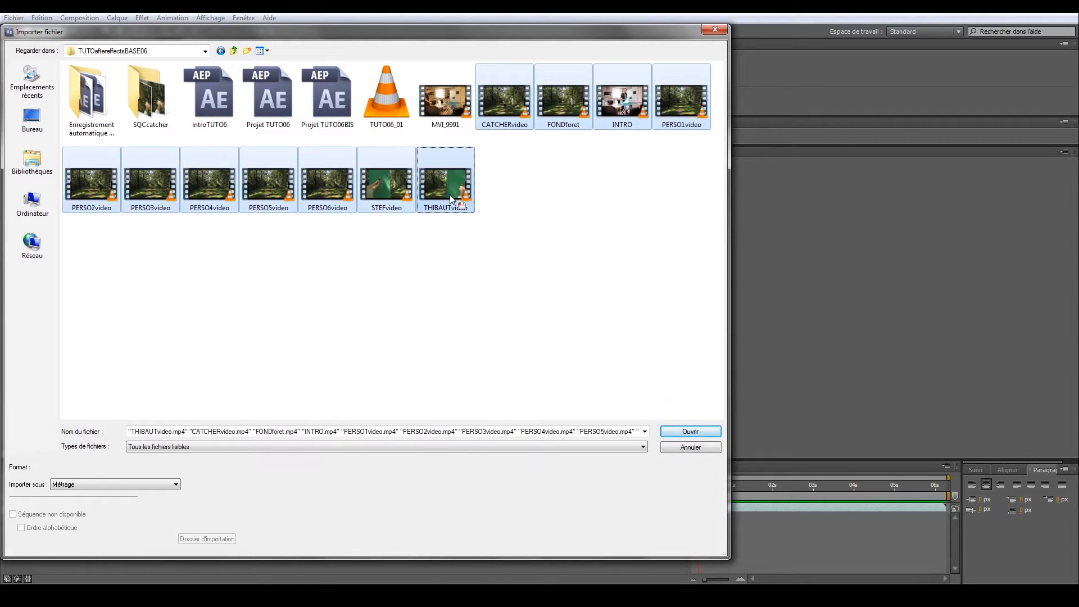
click(690, 431)
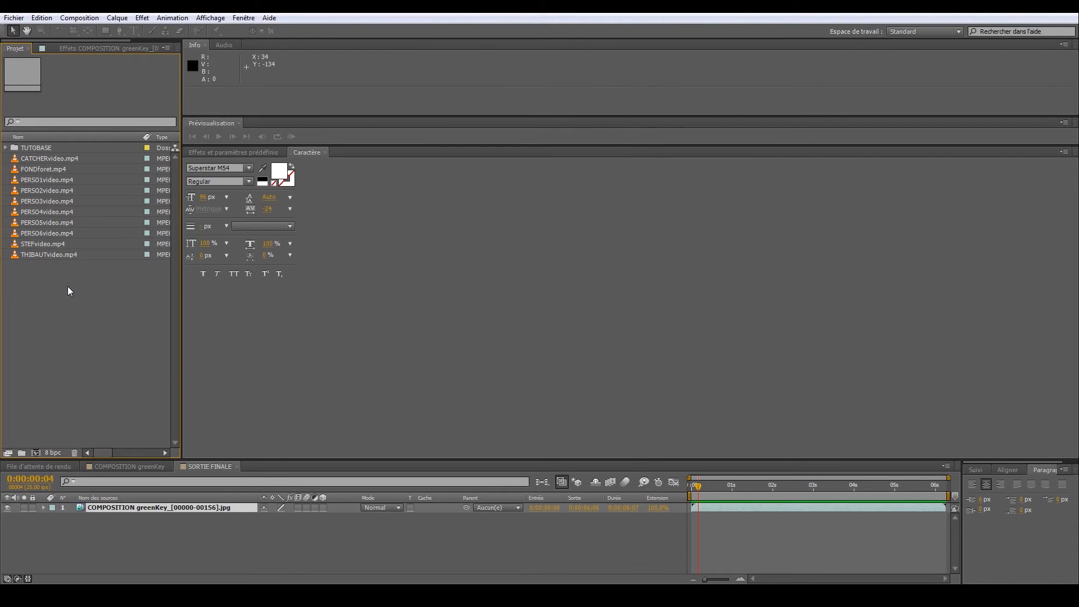
Create an HDTV 1080 25 composition with a duration of 0:00:06:07 and turn off the transparency grid in its viewer
right_click(45, 312)
click(65, 316)
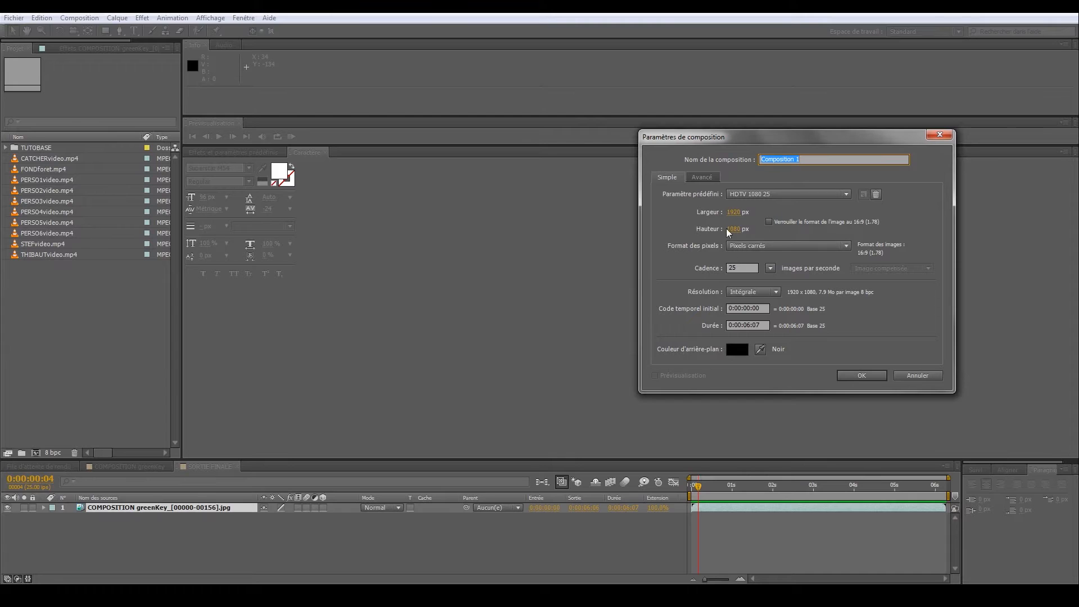
click(846, 377)
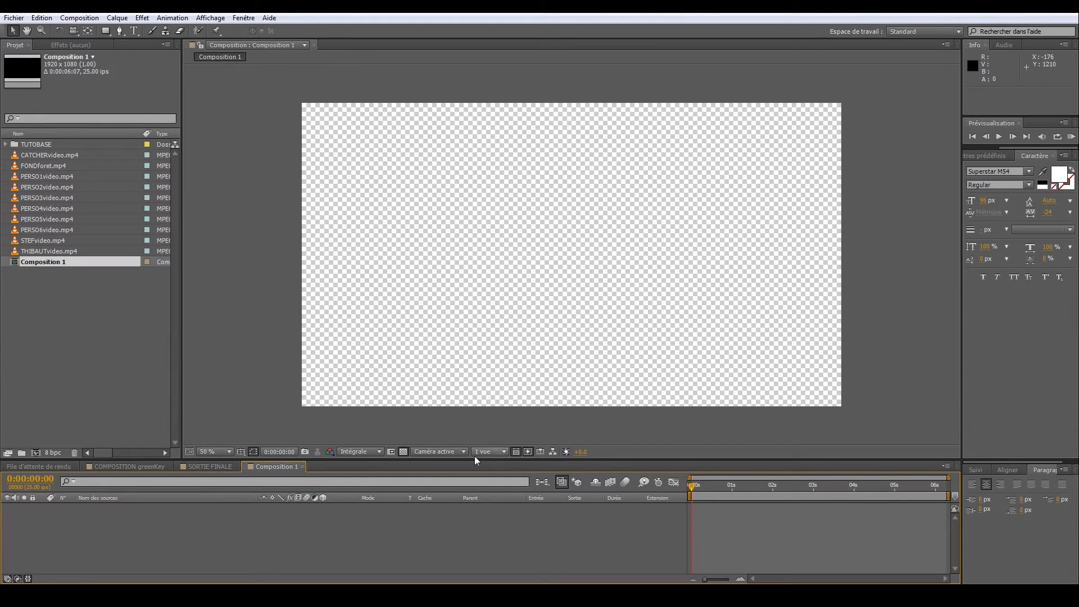
click(406, 451)
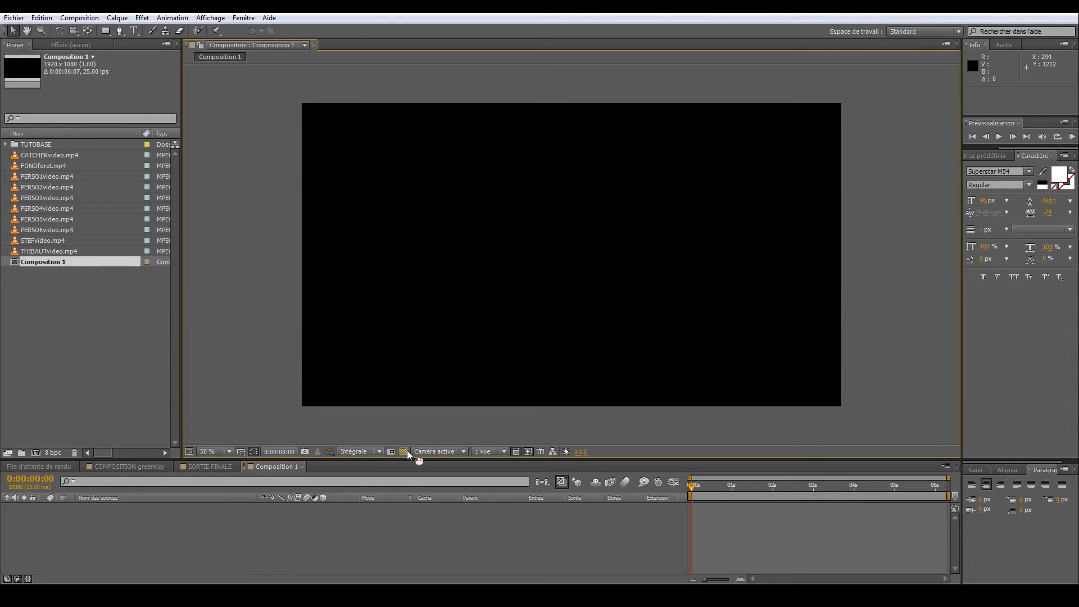
Add FONDforet.mp4 to the composition as the background layer and scrub through it
click(45, 250)
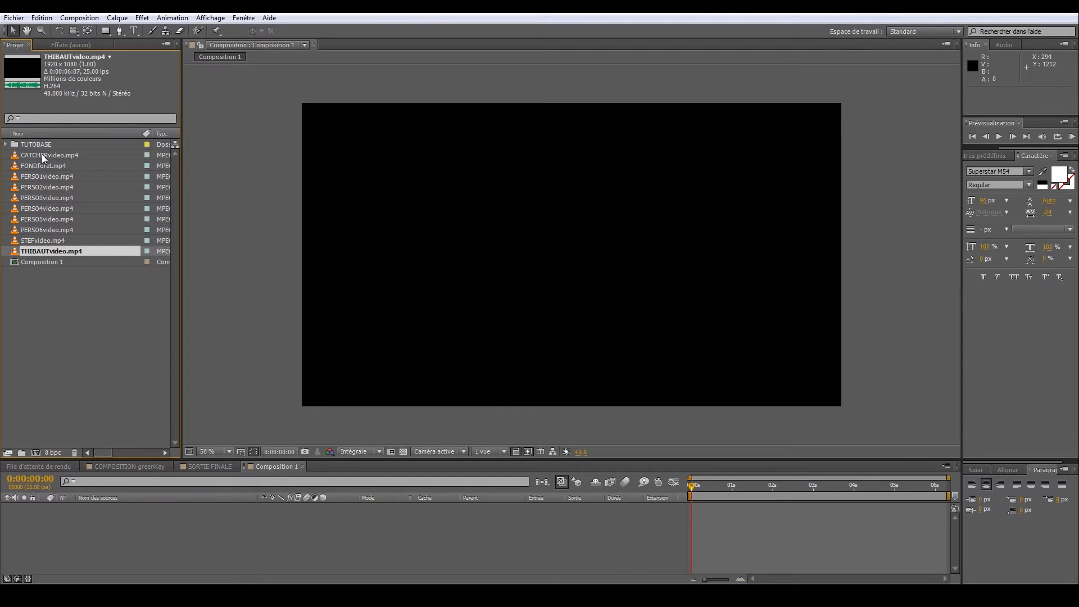
drag(46, 166, 161, 542)
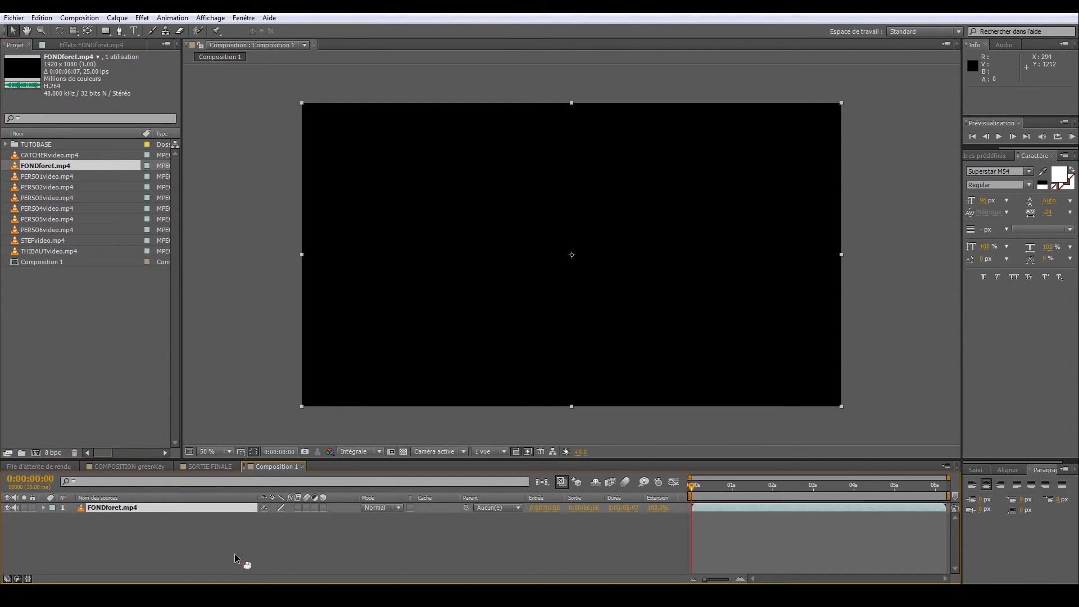
drag(696, 487, 948, 492)
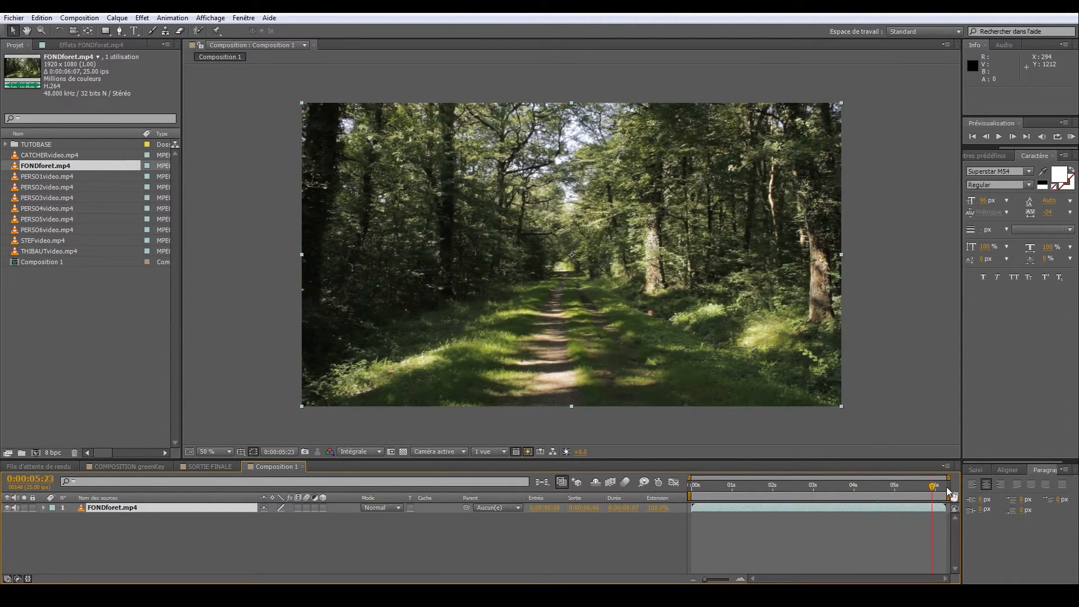
click(708, 487)
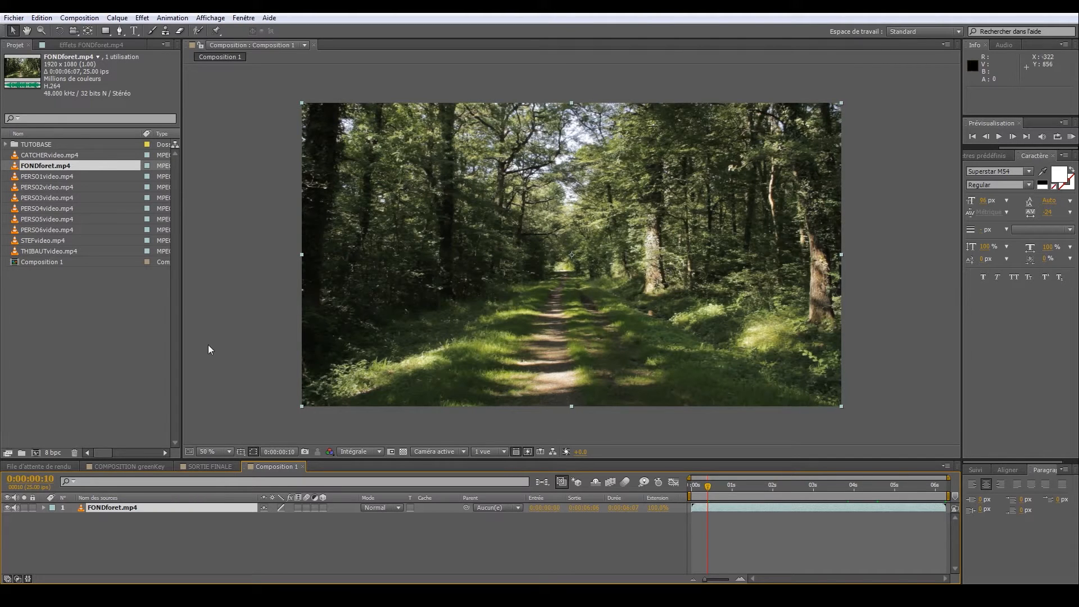
Place CATCHERvideo.mp4 above the forest layer, scrub through the result and return to the first frame
drag(18, 156, 121, 515)
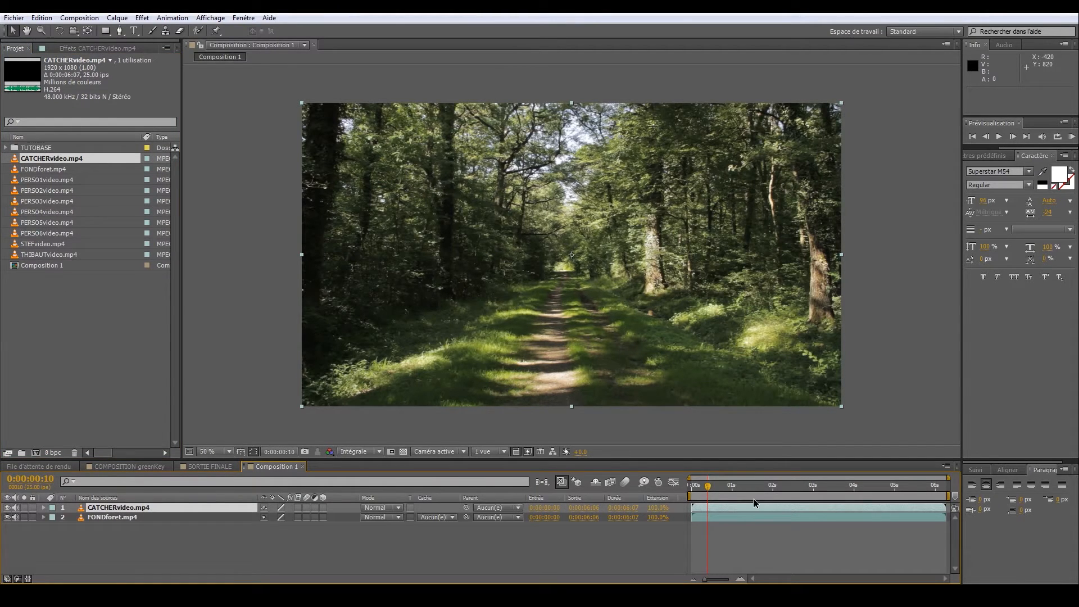
click(694, 491)
drag(696, 494, 945, 493)
click(851, 494)
key(Home)
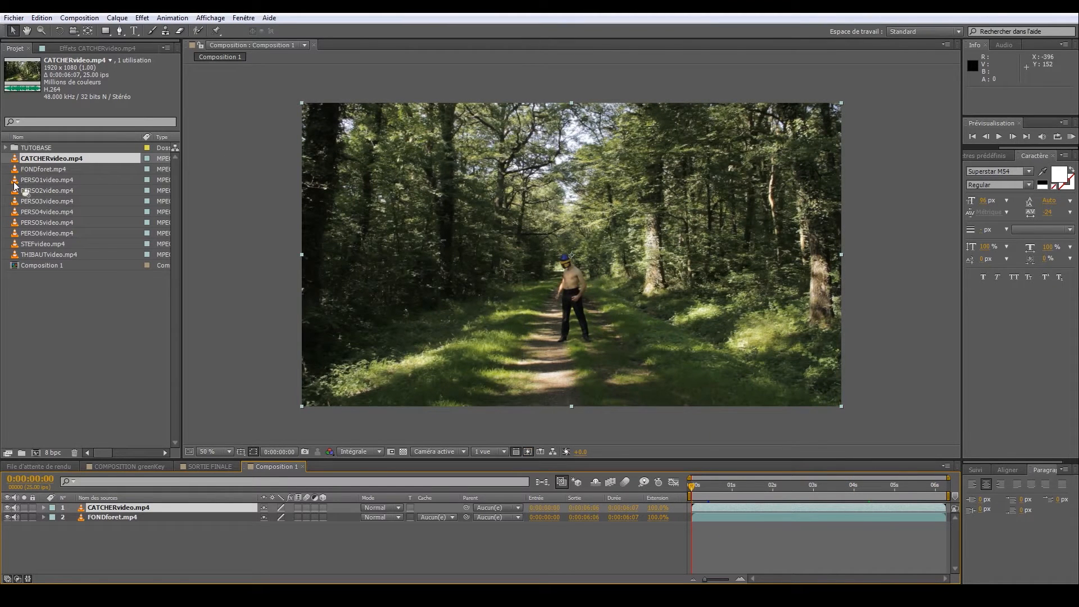
Stack STEFvideo.mp4 and THIBAUTvideo.mp4 above the other layers and inspect the upper clip's green backdrop around 0:00:05:14
drag(18, 246, 122, 509)
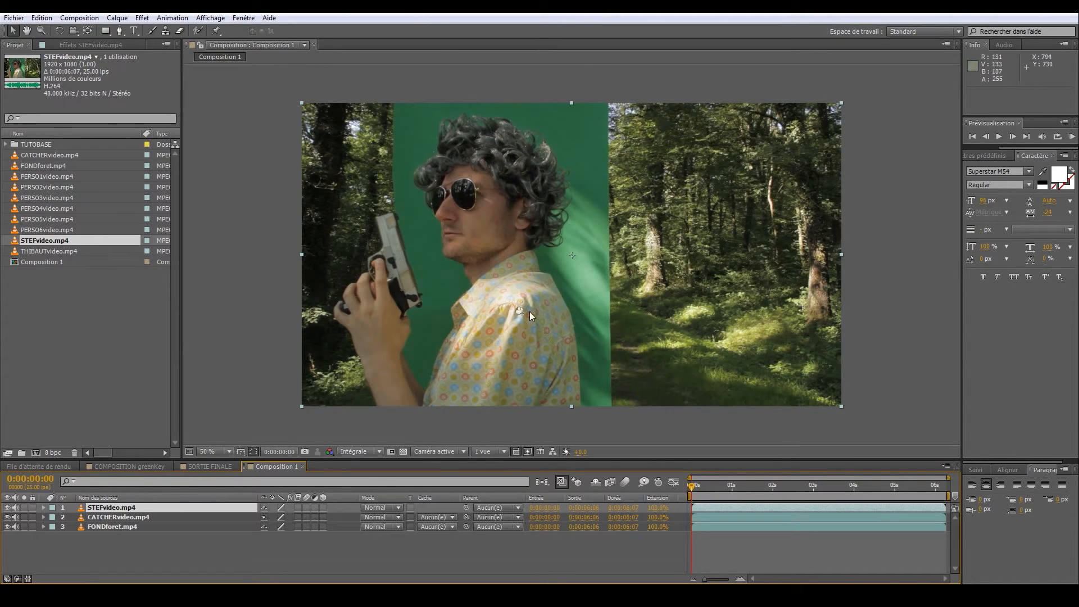
drag(23, 251, 151, 510)
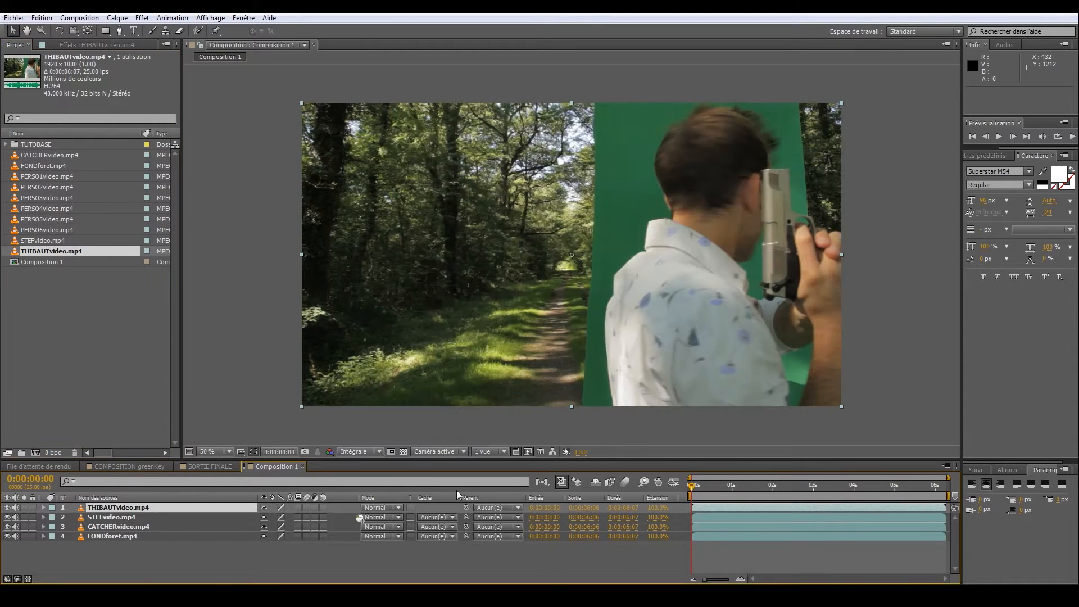
drag(694, 486, 895, 487)
click(918, 488)
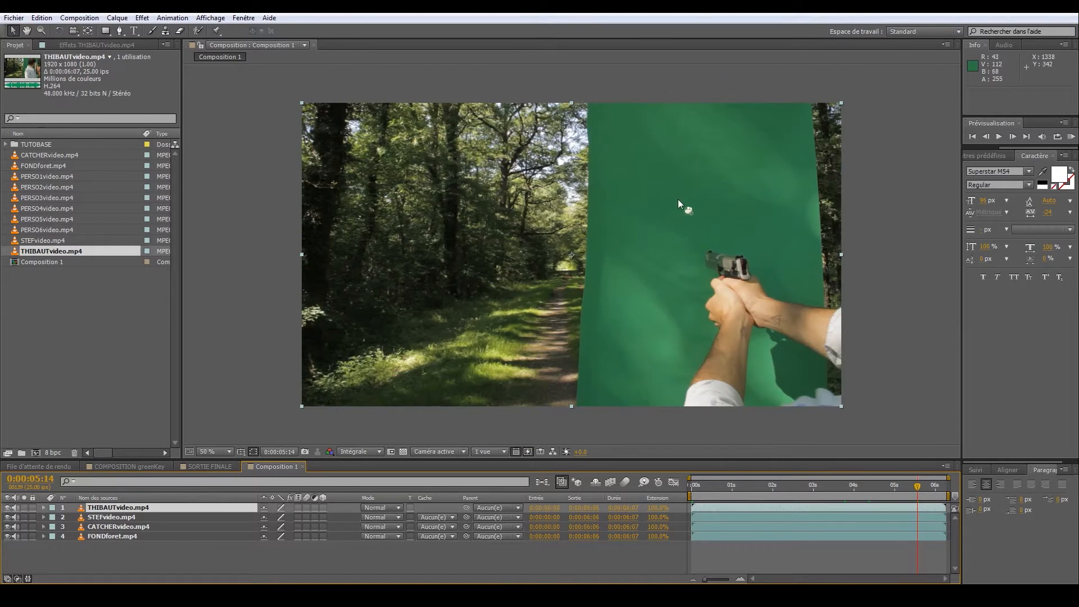
scroll(678, 199, up, 6)
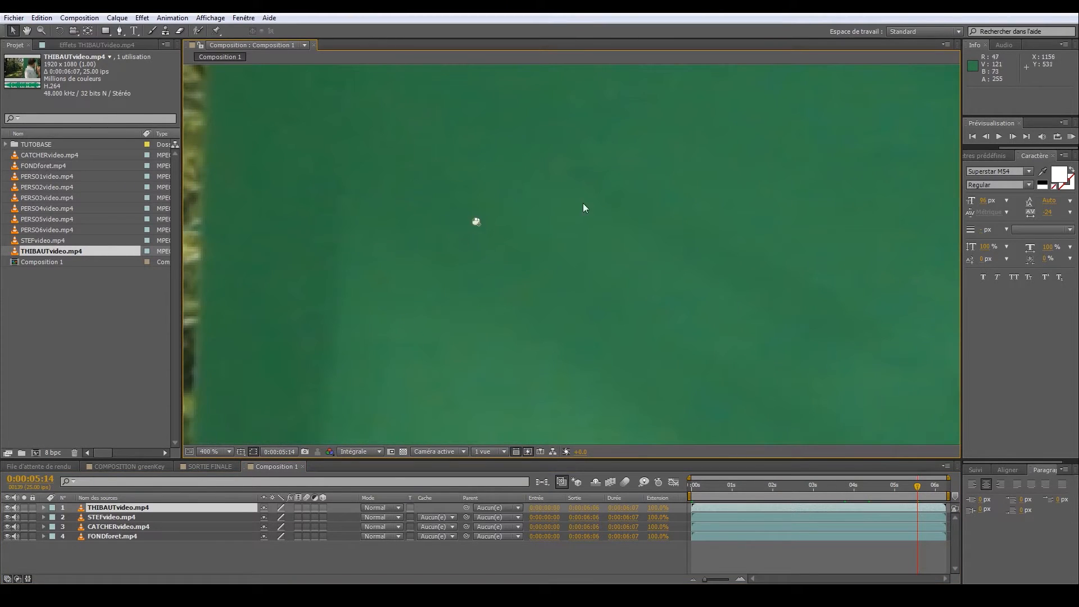
scroll(687, 185, down, 6)
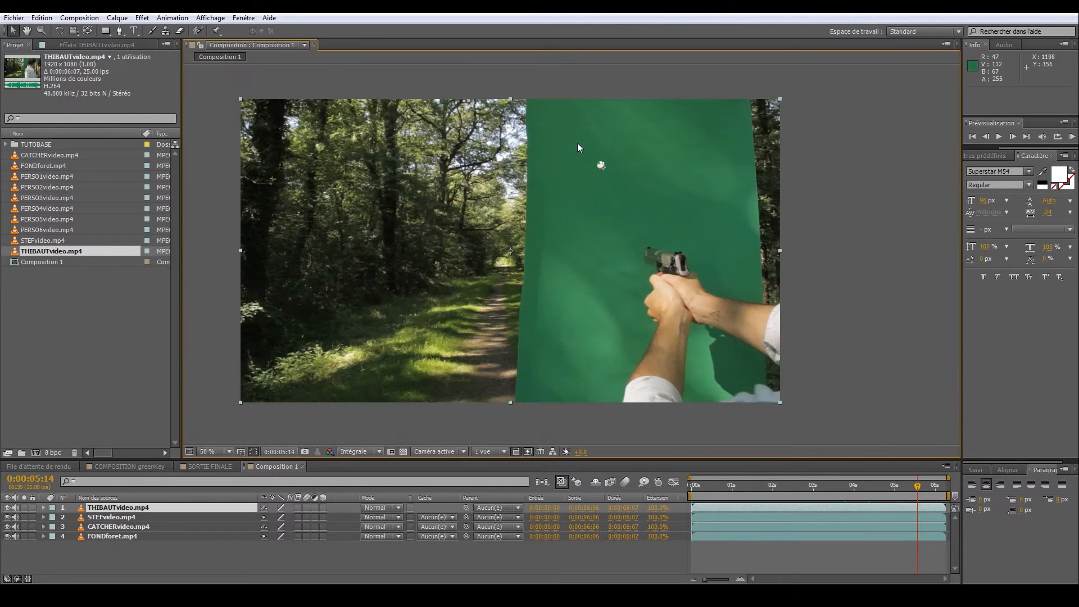
scroll(599, 264, down, 1)
scroll(599, 264, up, 1)
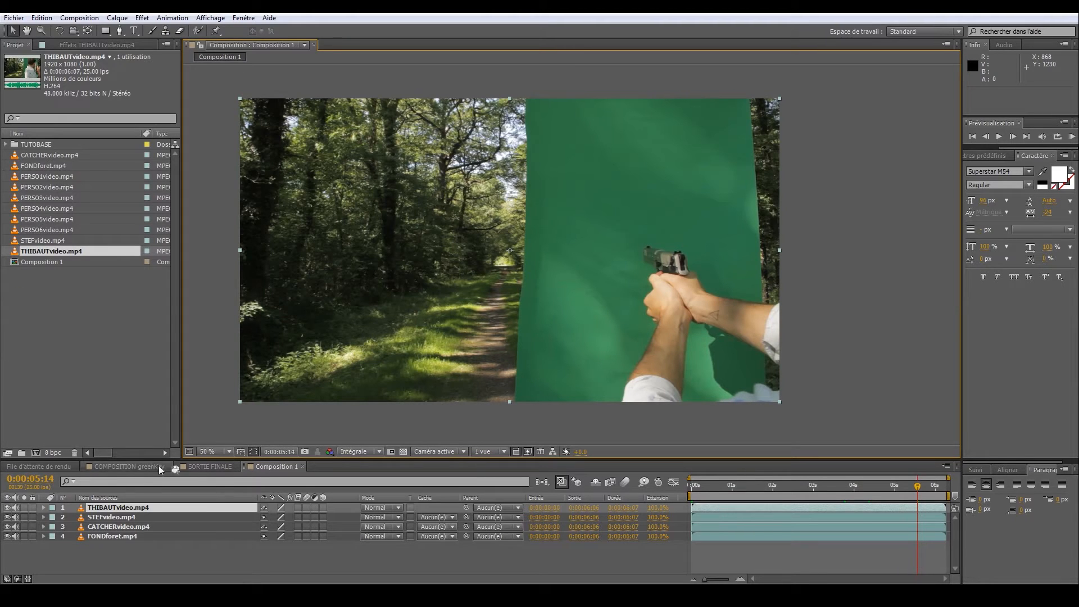
Insert PERSO1video.mp4 through PERSO6video.mp4 as layers between CATCHERvideo.mp4 and FONDforet.mp4
click(117, 529)
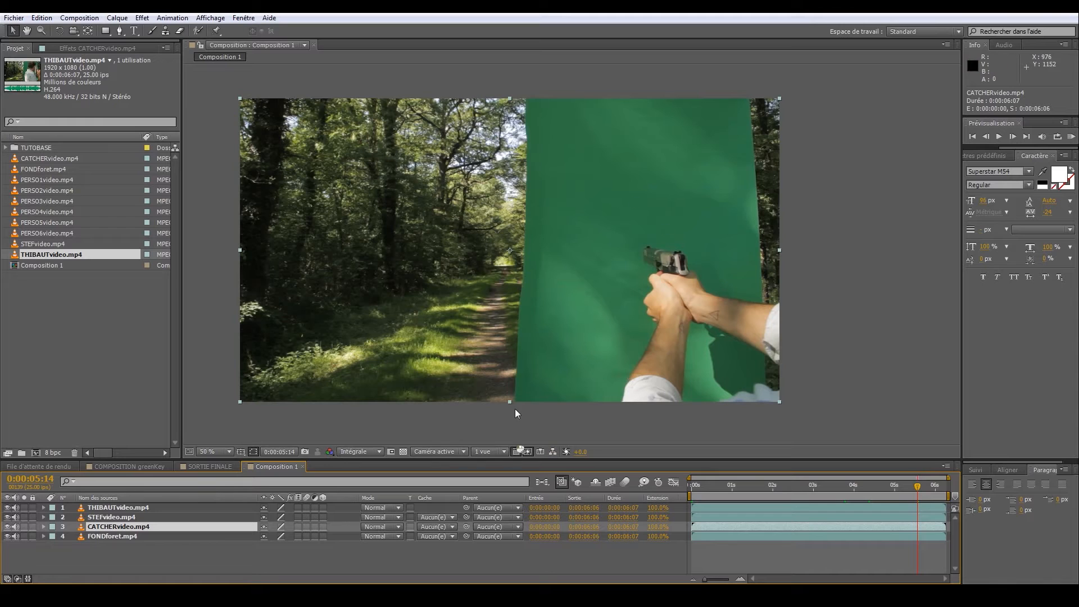
click(47, 234)
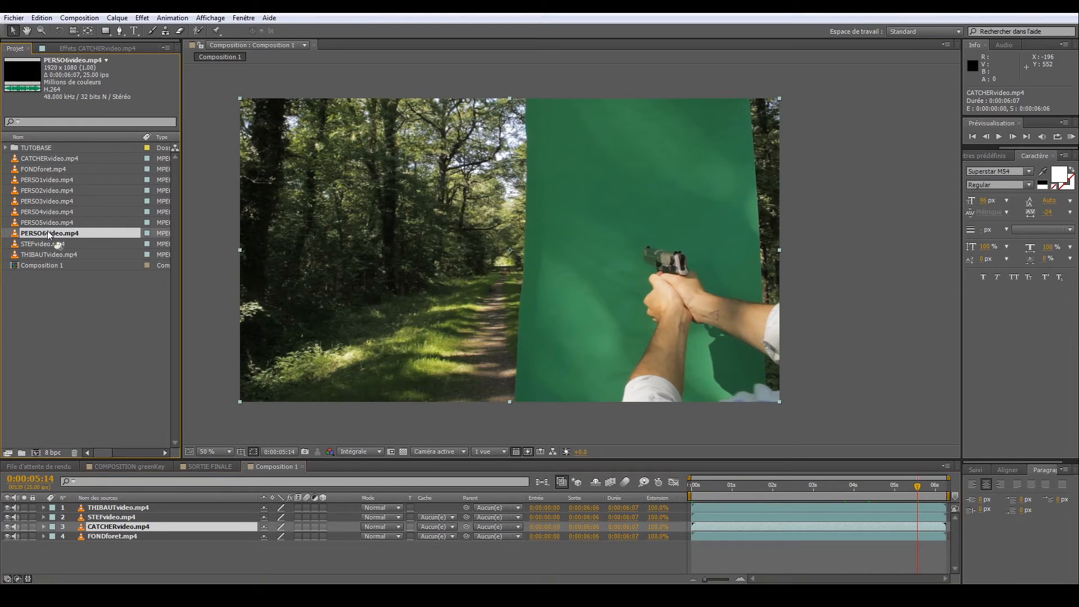
shift+click(45, 180)
drag(46, 183, 137, 535)
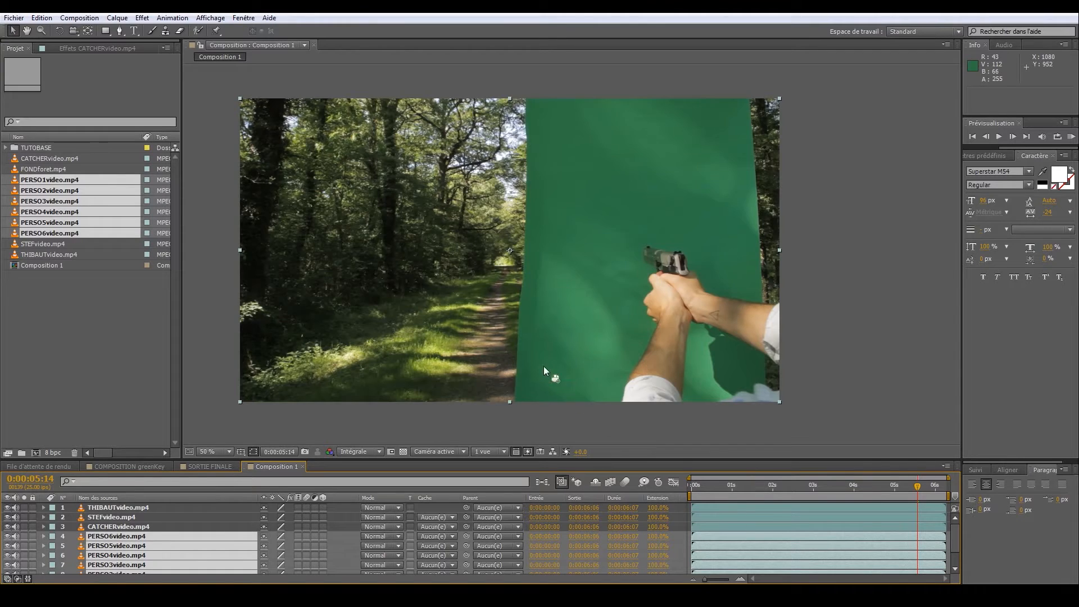
scroll(544, 366, down, 4)
scroll(544, 366, up, 4)
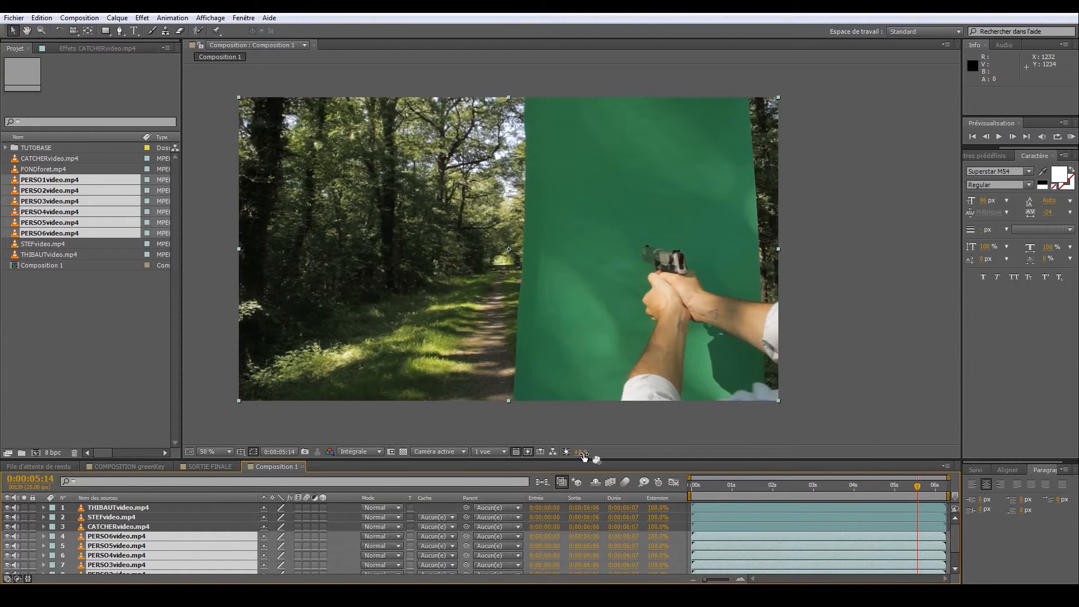
Enlarge the timeline so all ten layers fit and hide the in, out, duration and stretch columns
drag(586, 464, 589, 403)
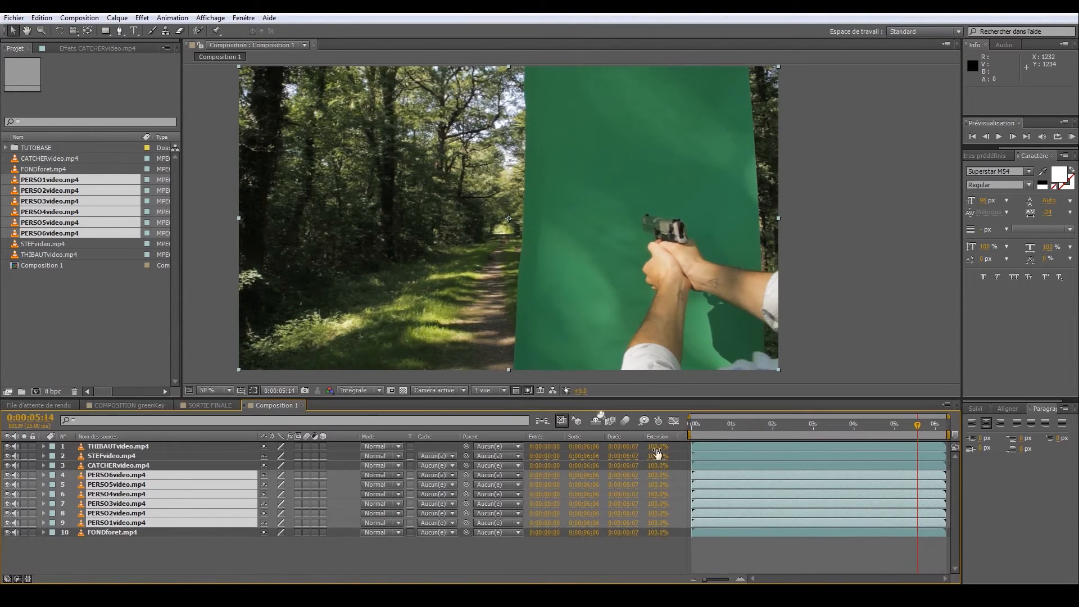
click(28, 579)
click(473, 562)
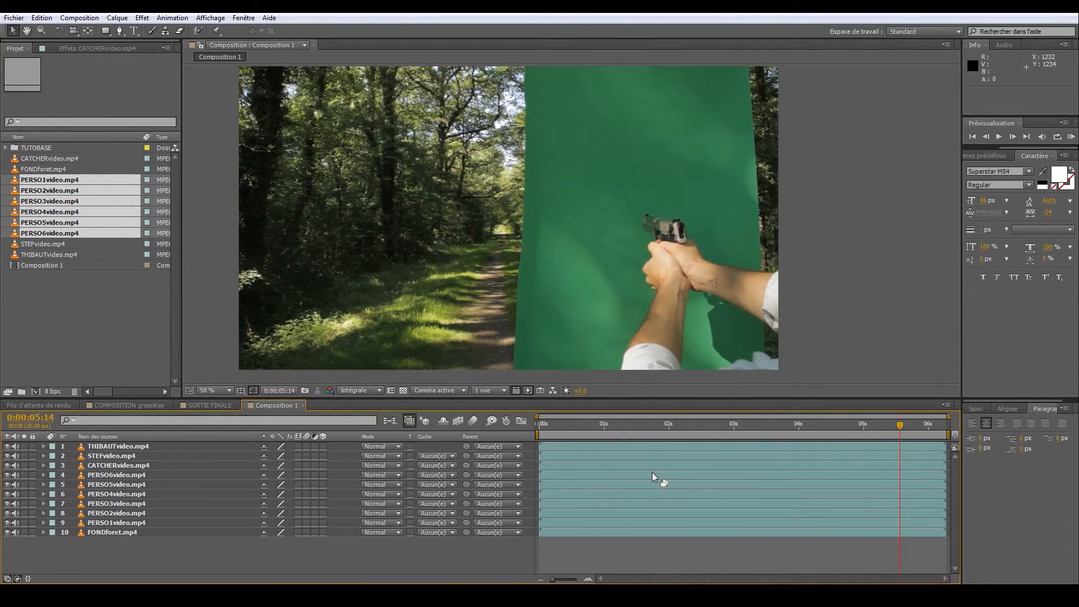
scroll(629, 231, down, 2)
scroll(629, 232, up, 2)
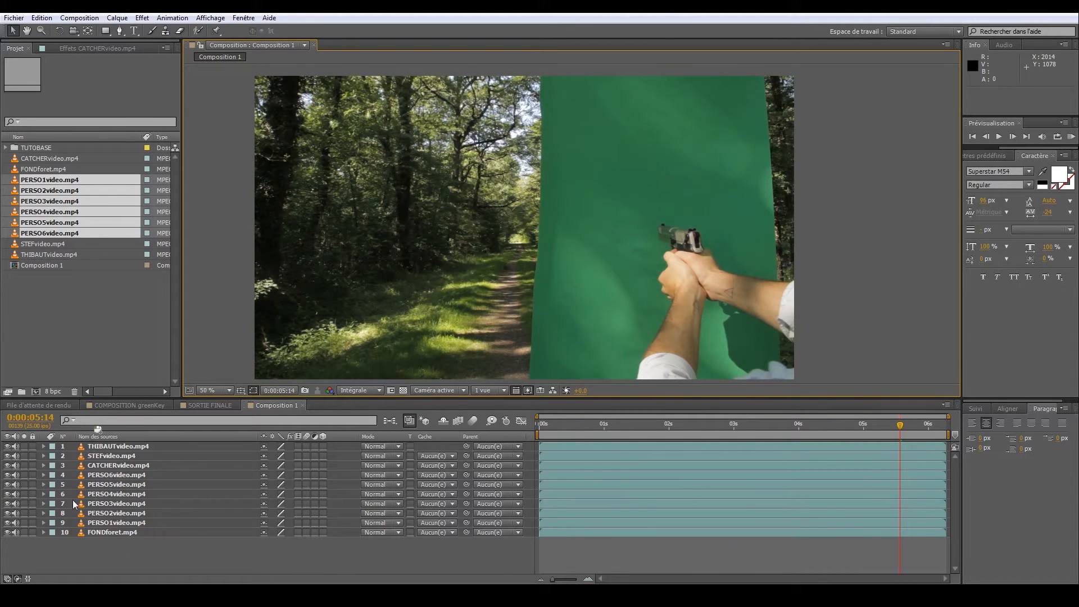
Move the current time to the composition's last frame at 0:00:06:06
click(938, 424)
click(924, 425)
click(946, 424)
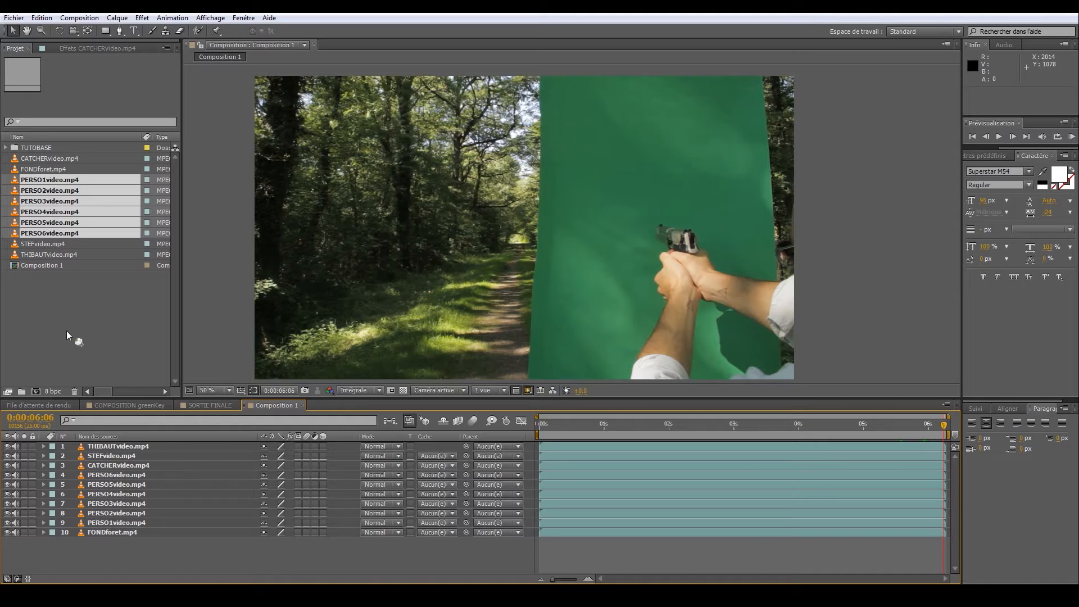
Rename Composition 1 as CompositionKEYINGCLONING in its composition settings
click(63, 265)
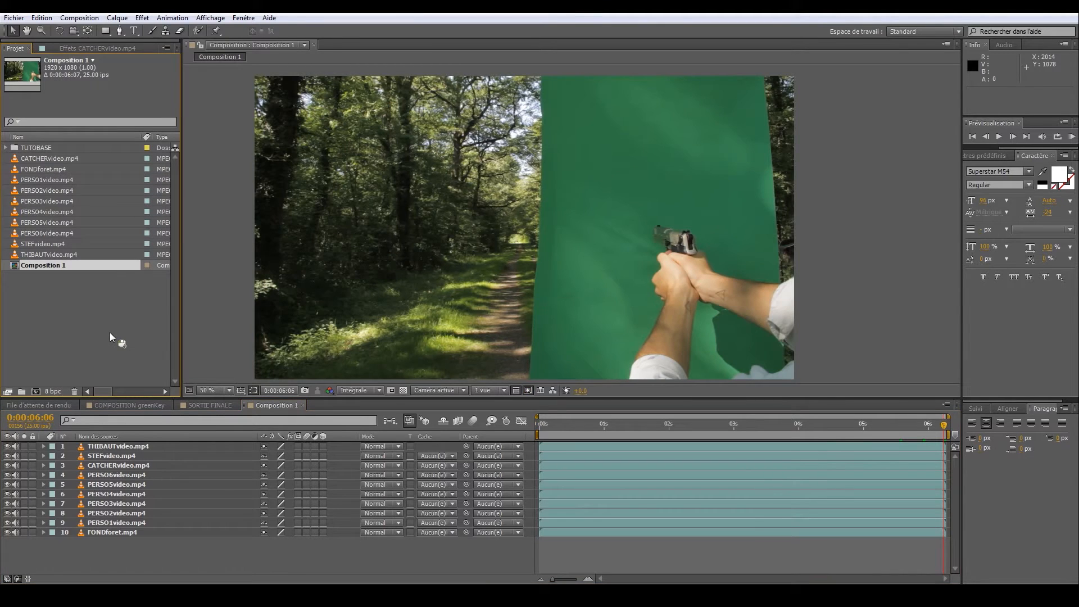
key(ctrl+k)
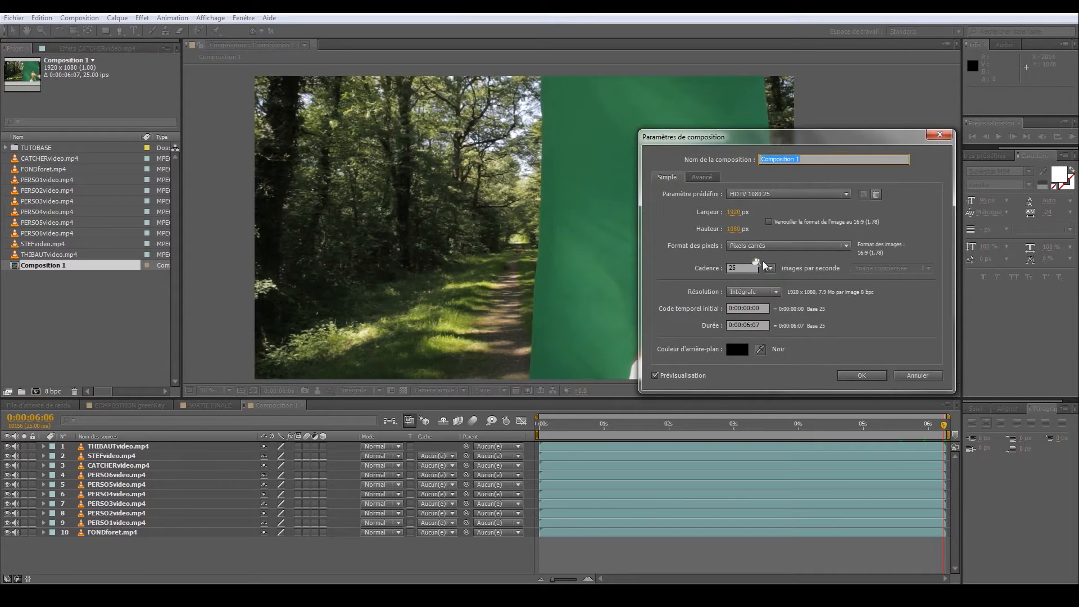
click(766, 325)
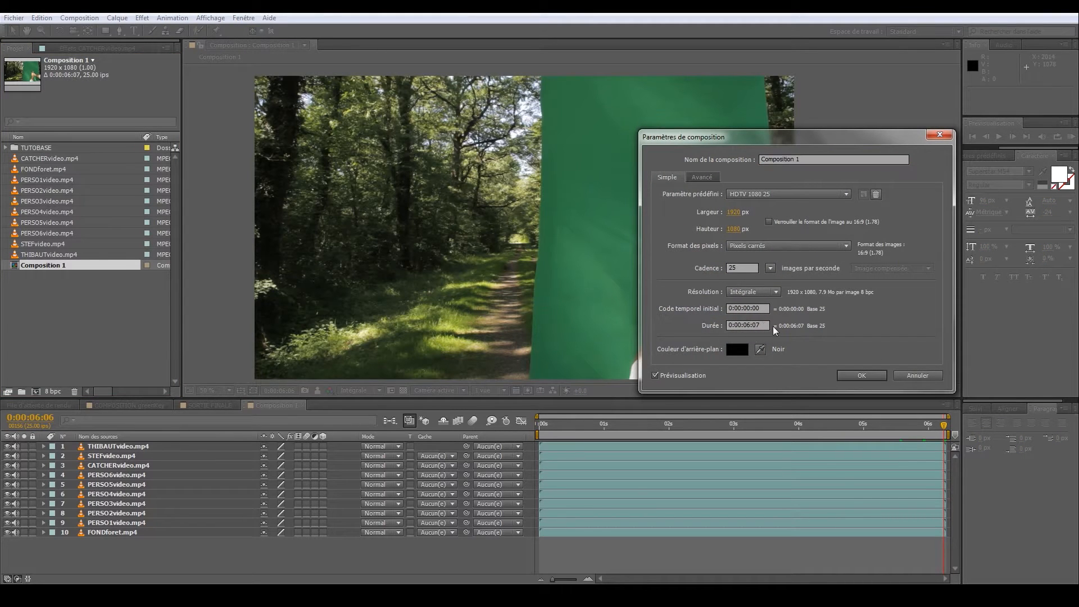
drag(767, 325, 733, 325)
click(767, 160)
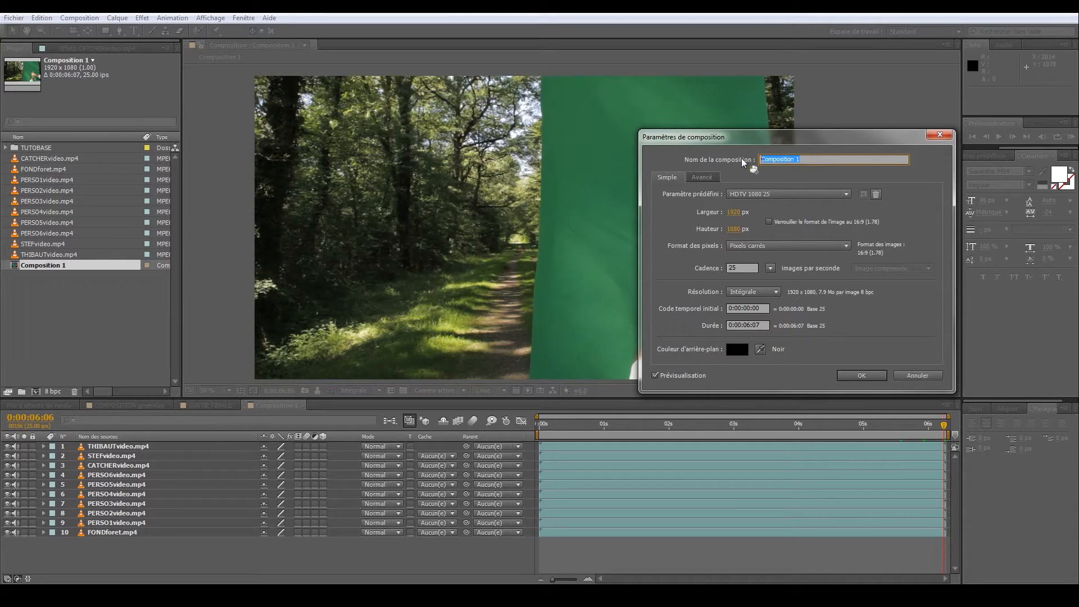
text(Co)
text(GCLONING)
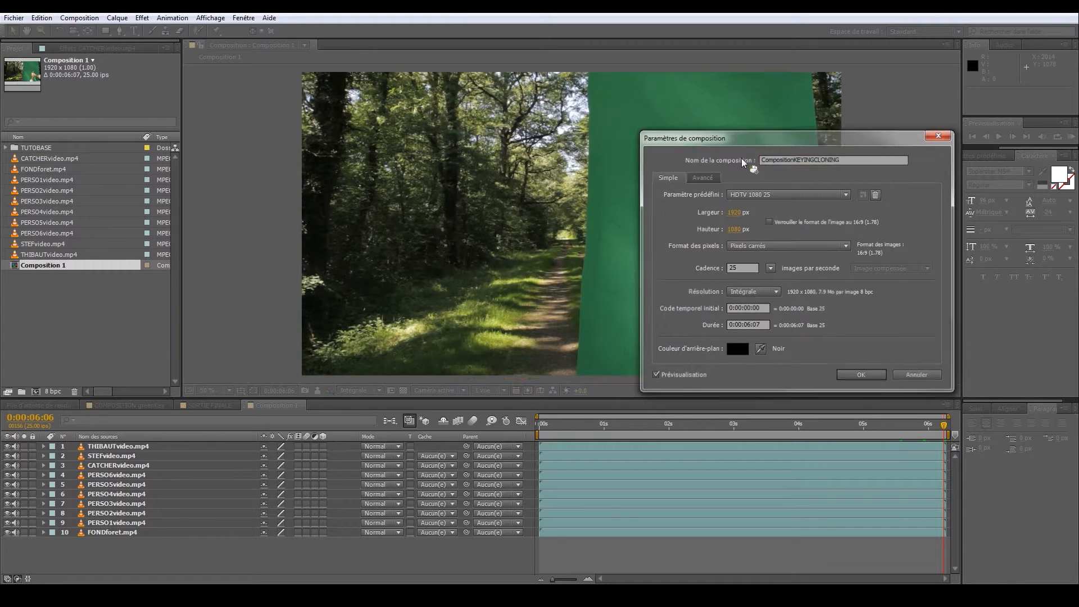
key(Return)
drag(250, 408, 135, 369)
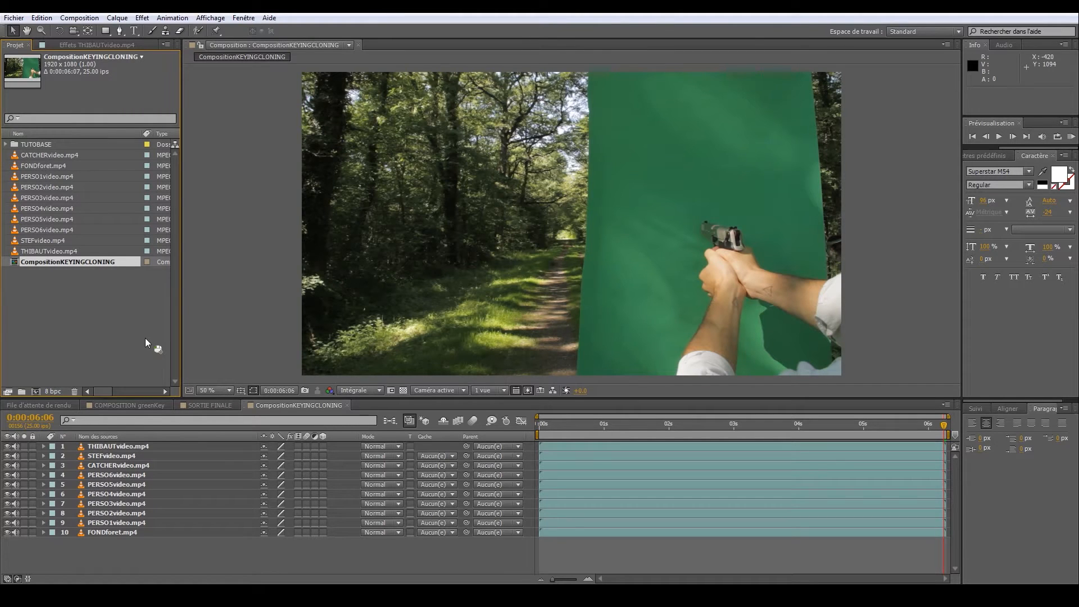
Hide every layer except THIBAUTvideo.mp4 and mute the audio of all layers
drag(7, 456, 8, 547)
drag(15, 454, 16, 534)
click(15, 447)
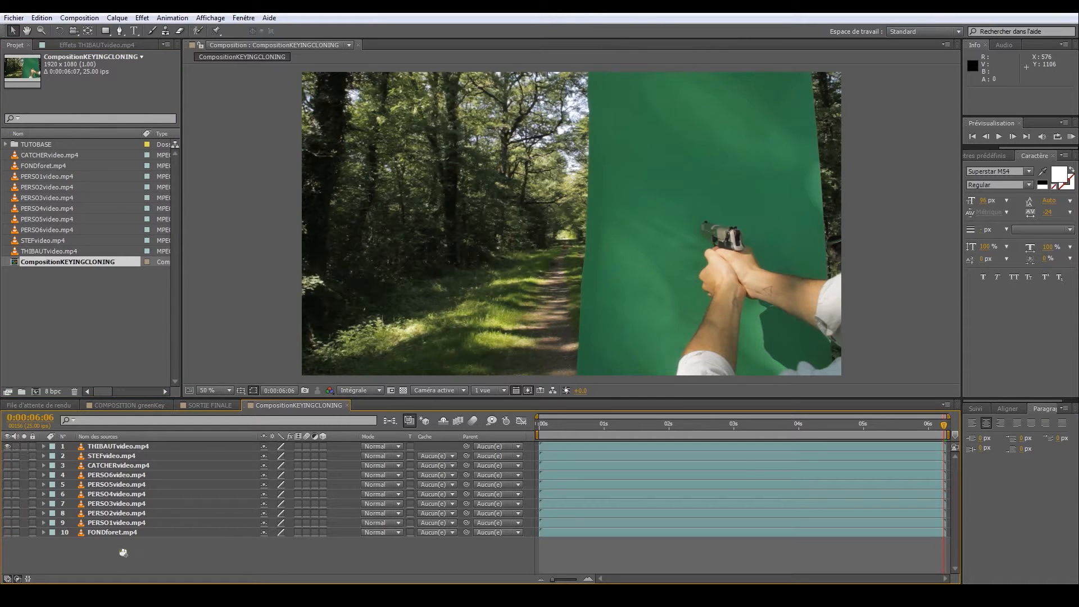
click(379, 391)
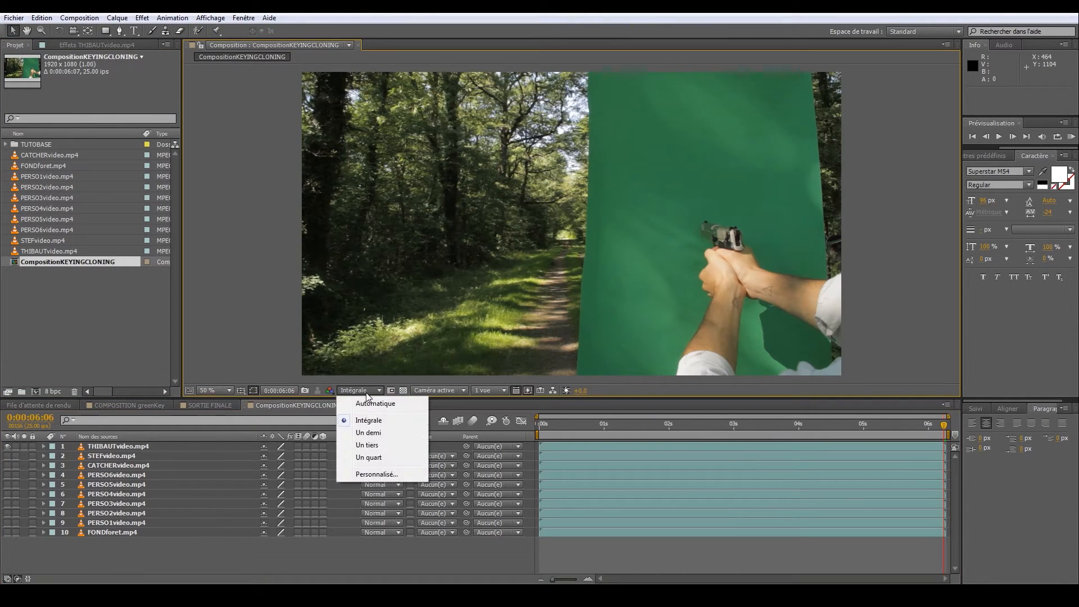
click(932, 341)
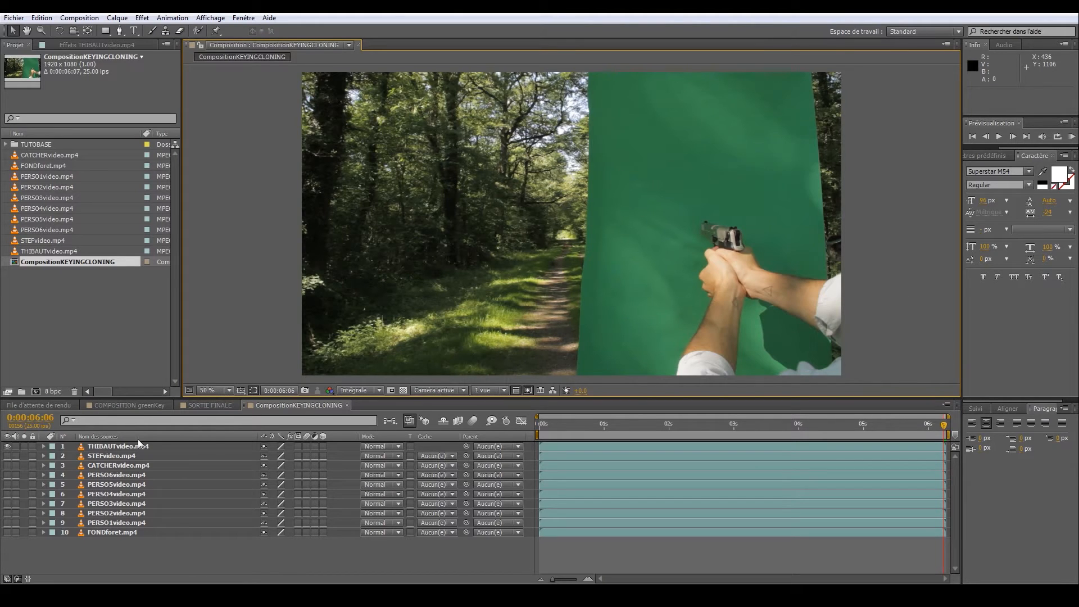
Apply Keylight (1.2) to THIBAUTvideo.mp4 and sample the green backdrop above the gun as its Screen Colour
click(121, 447)
right_click(120, 446)
mouse_move(222, 197)
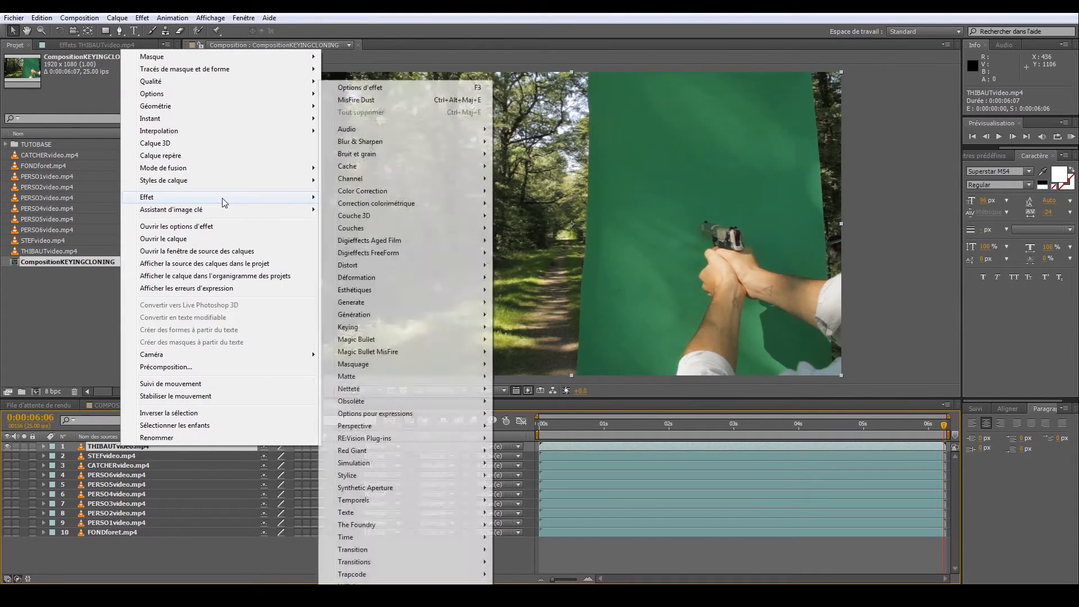
mouse_move(389, 330)
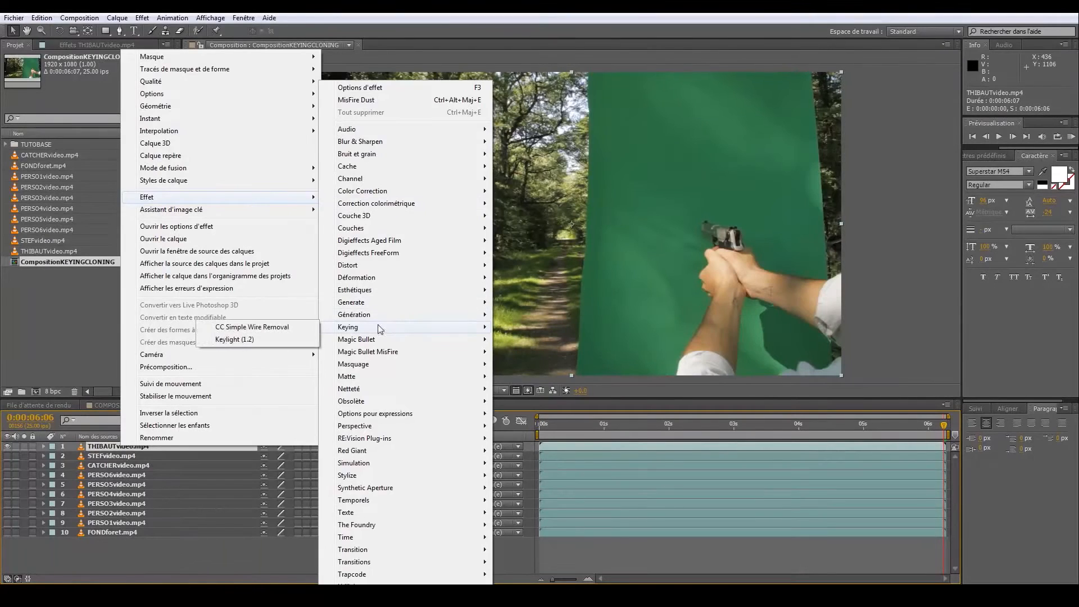
click(237, 340)
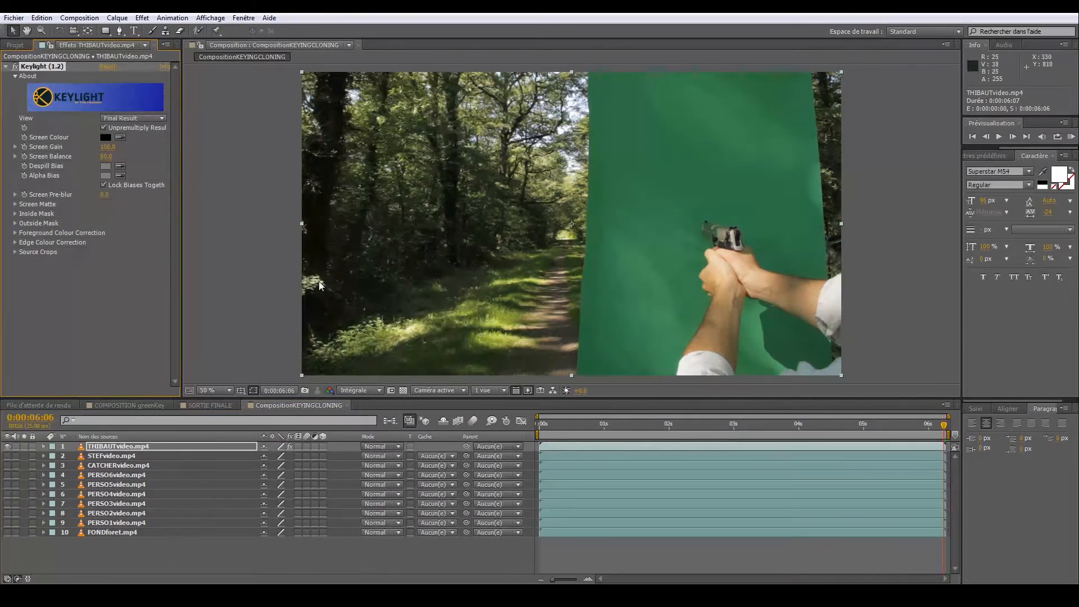
click(120, 137)
click(734, 203)
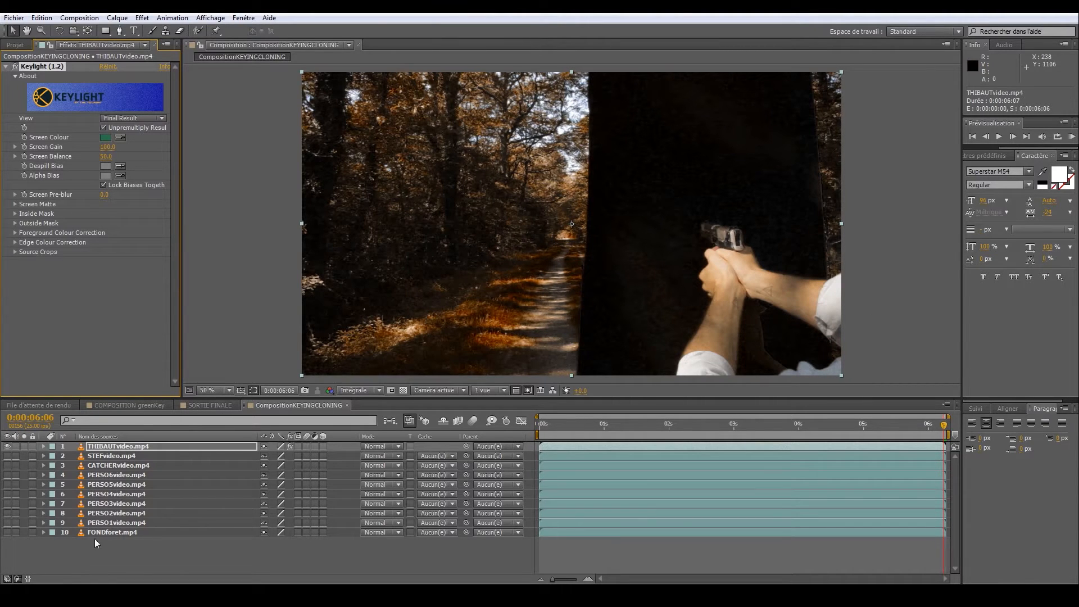
Set Keylight's Screen Balance to 15 and its Screen Gain to 100, checking the key against the transparency grid
drag(106, 147, 64, 183)
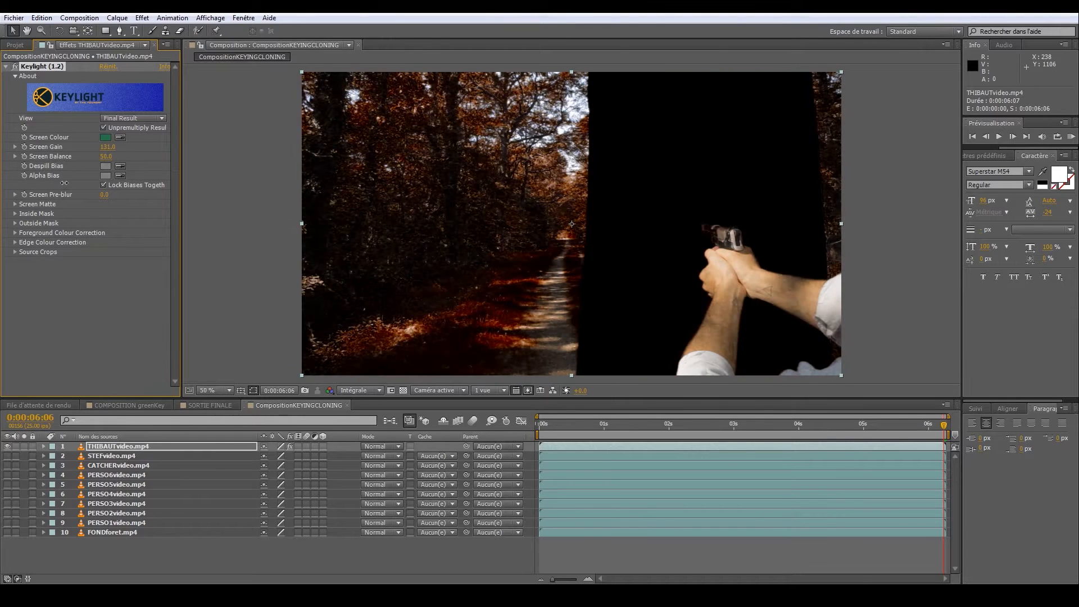
click(404, 390)
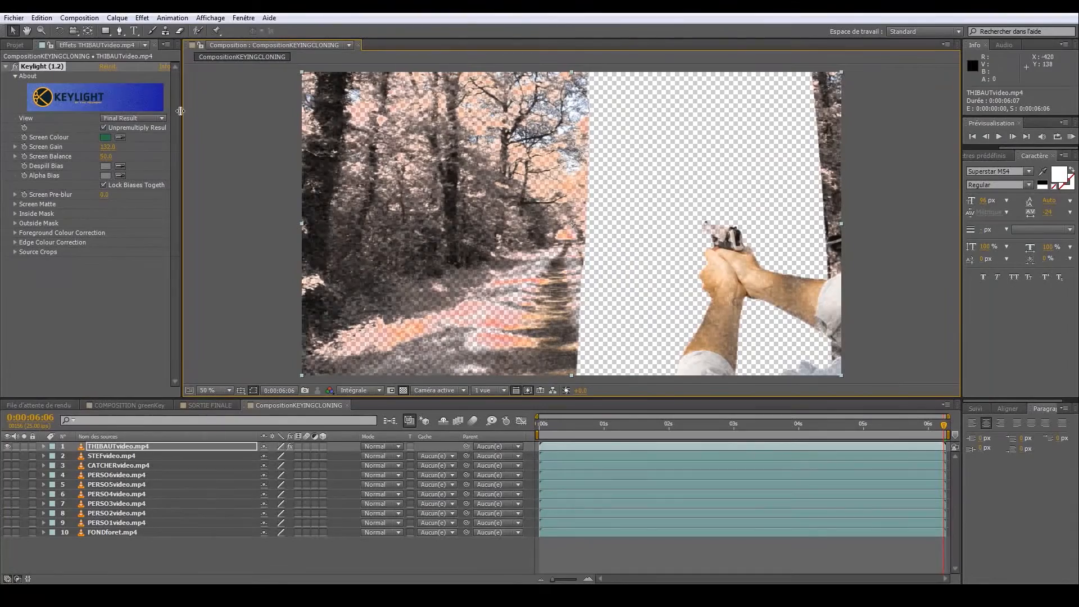
drag(108, 157, 89, 157)
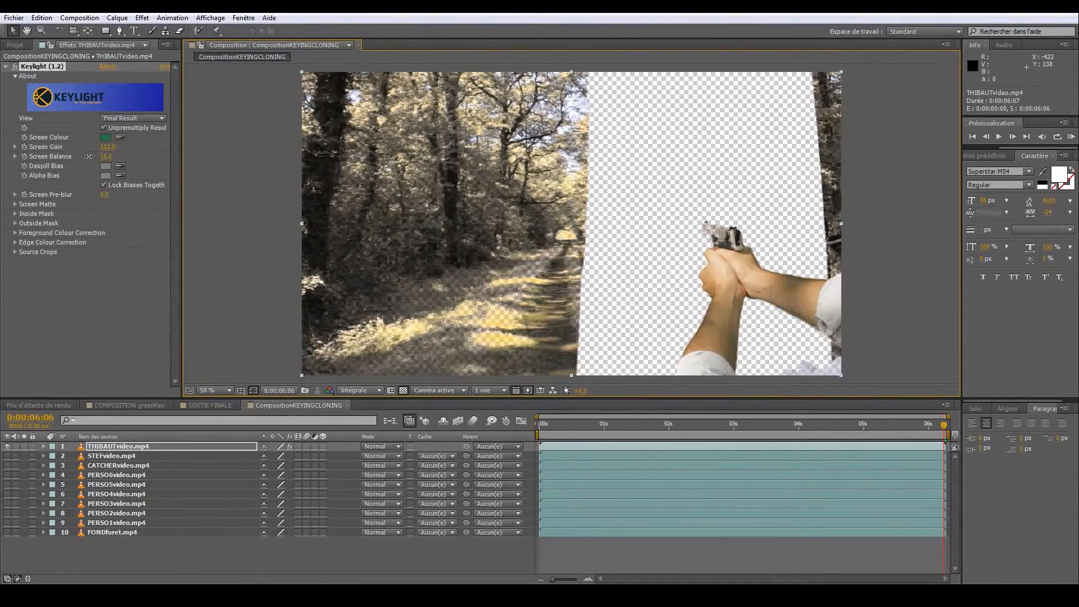
click(107, 146)
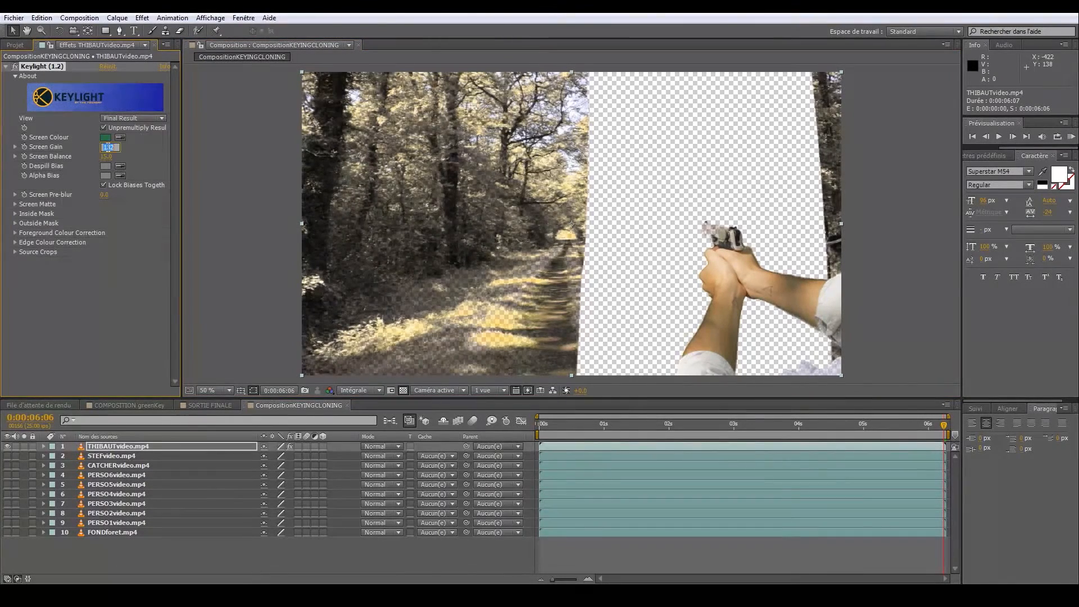
text(100)
key(Return)
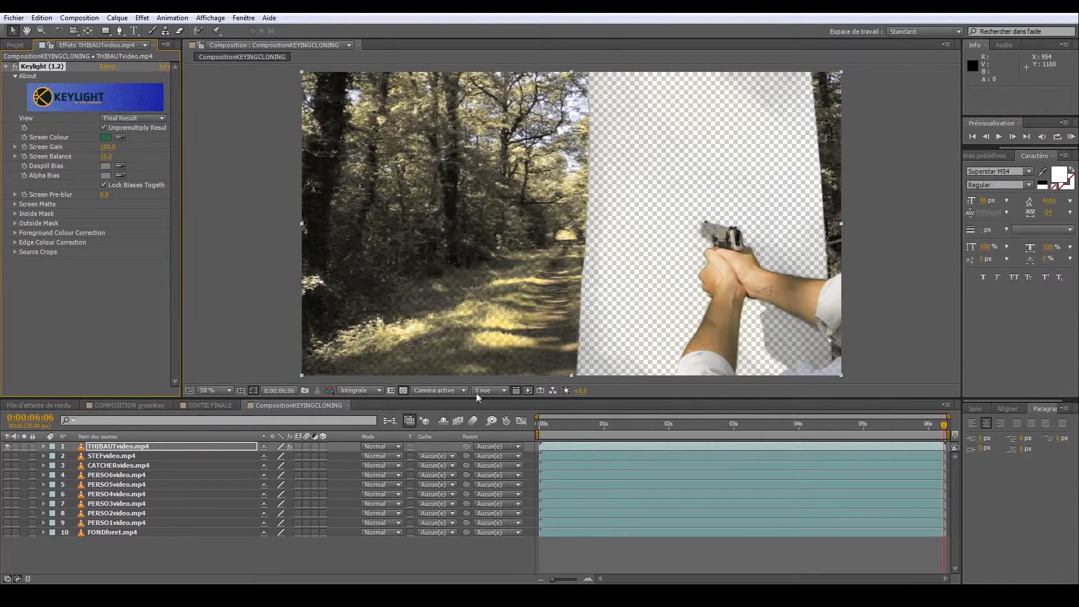
click(403, 390)
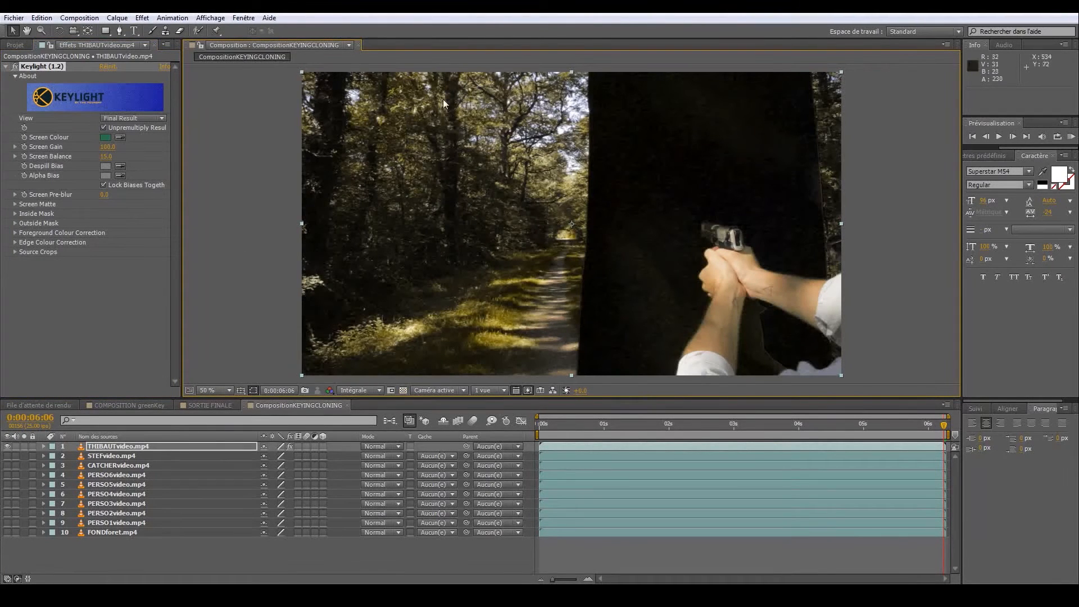
Compare the FONDforet.mp4 background with and without the keyed THIBAUTvideo.mp4 over it, leaving only THIBAUTvideo.mp4 shown
key(comma)
scroll(504, 228, right, 2)
key(period)
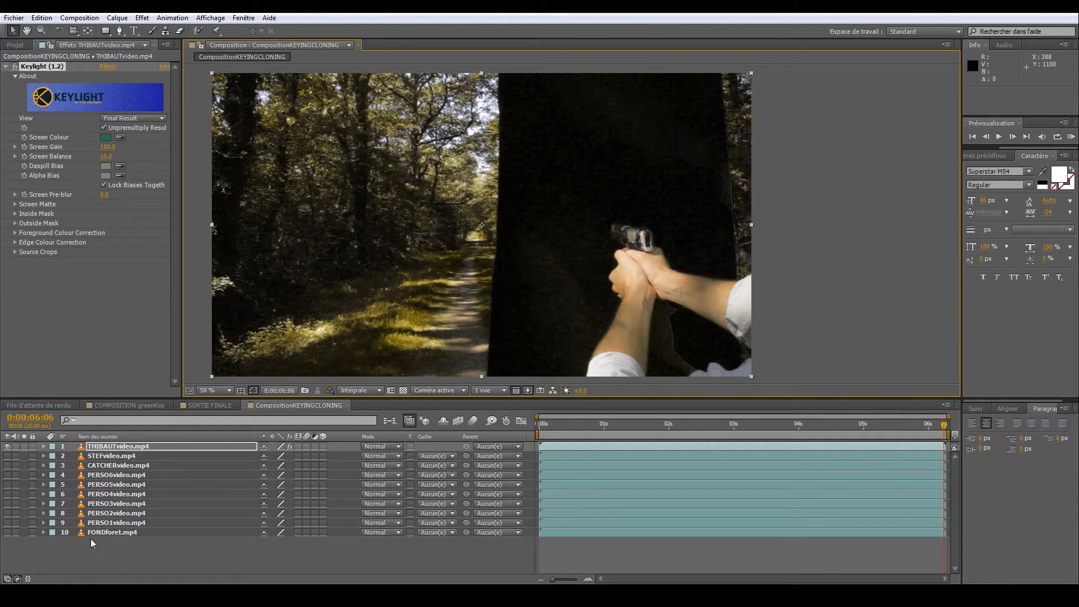
click(8, 533)
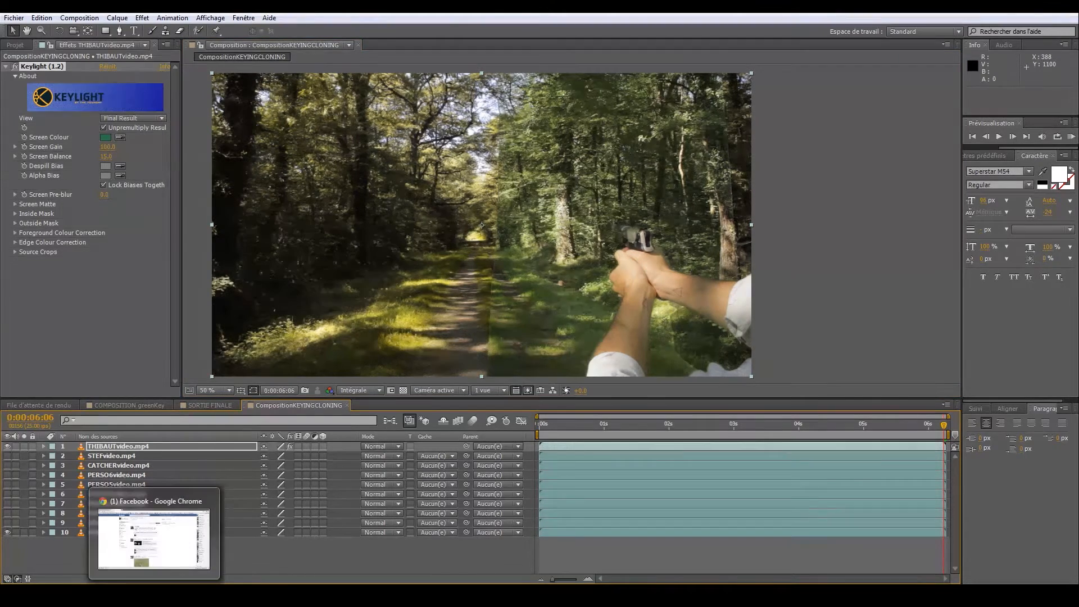
click(7, 447)
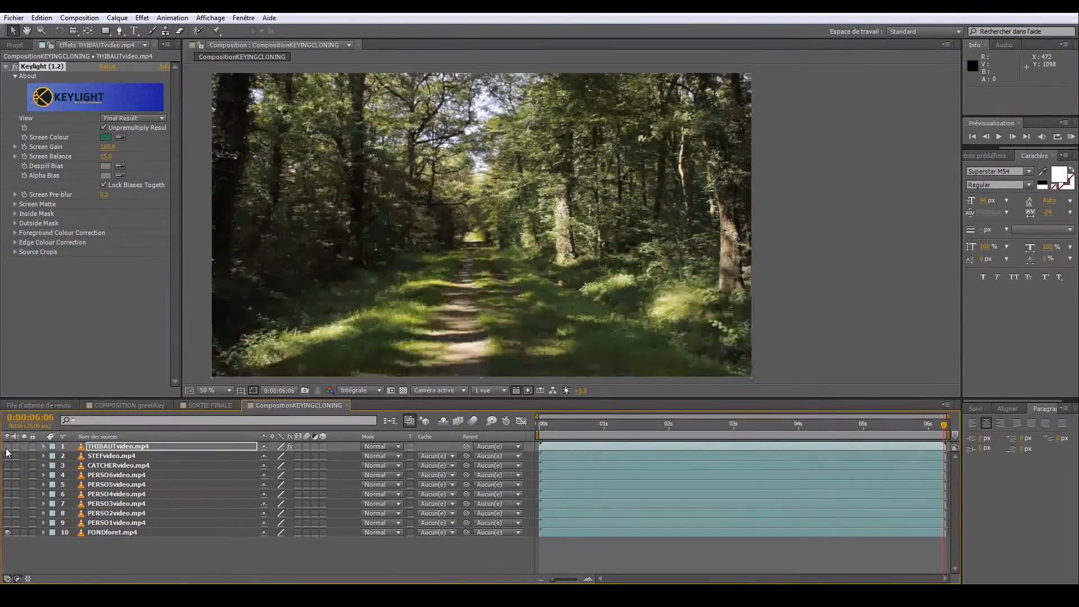
click(7, 447)
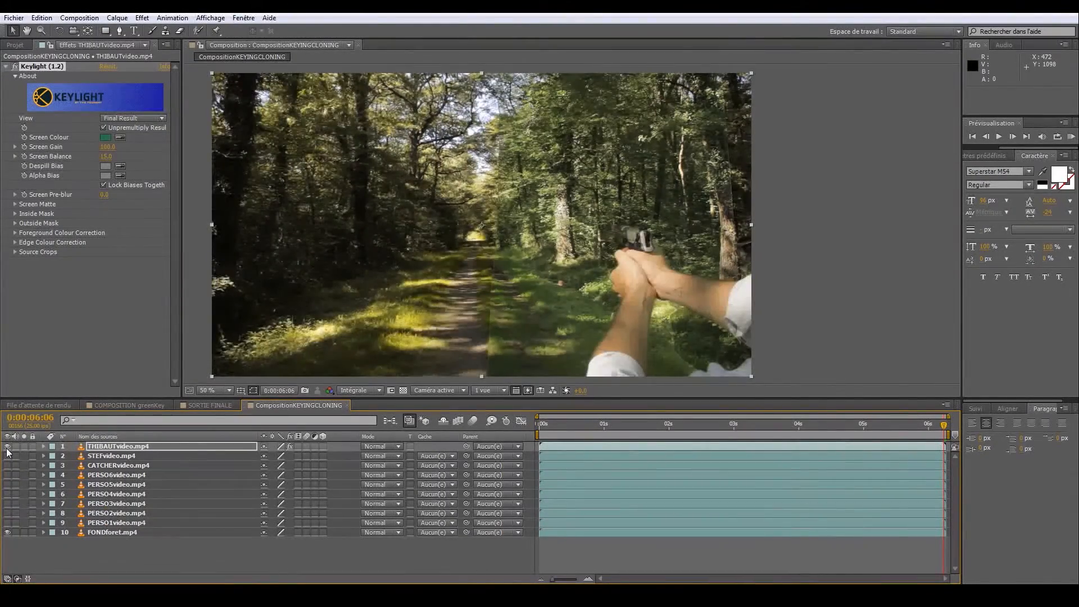
click(7, 447)
click(8, 447)
click(7, 447)
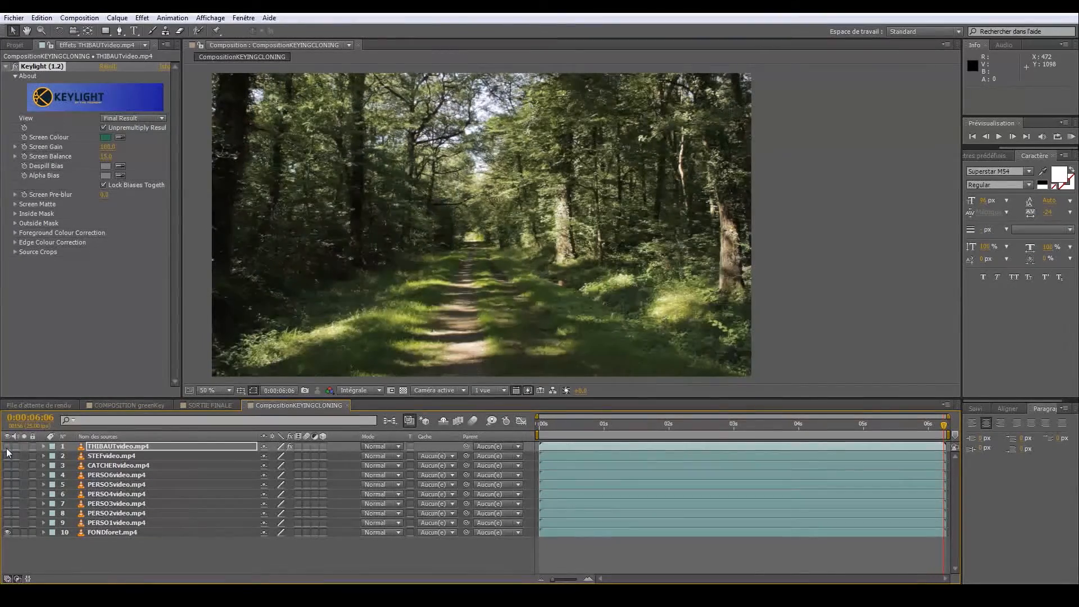
click(7, 447)
click(7, 447)
click(7, 447)
click(7, 533)
Move the current time to 0:00:00:11 to see the man in front of the green screen
scroll(666, 251, down, 2)
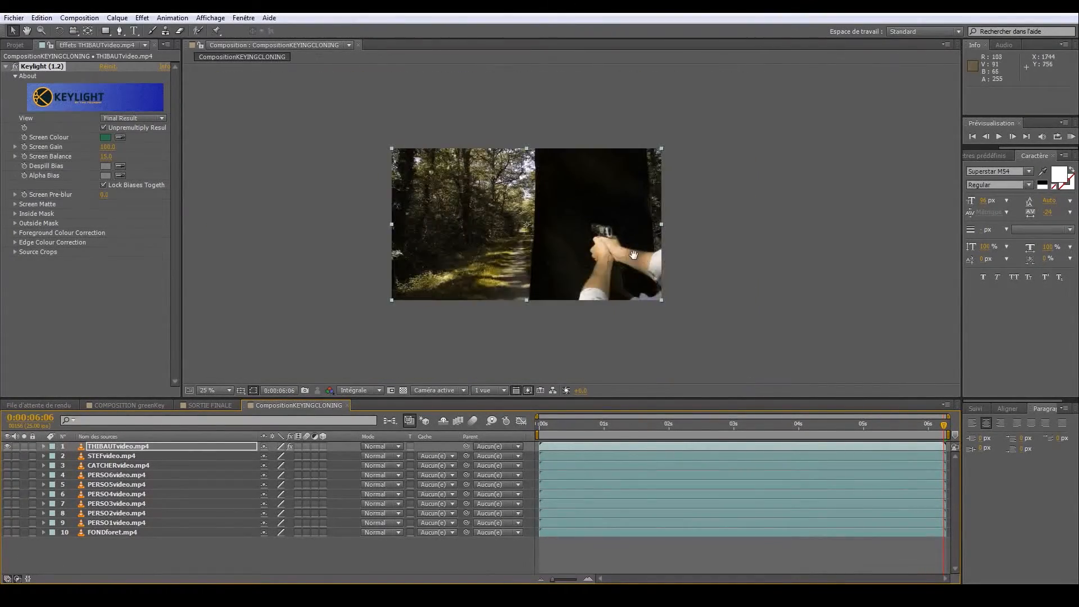
scroll(561, 273, up, 2)
scroll(561, 273, down, 2)
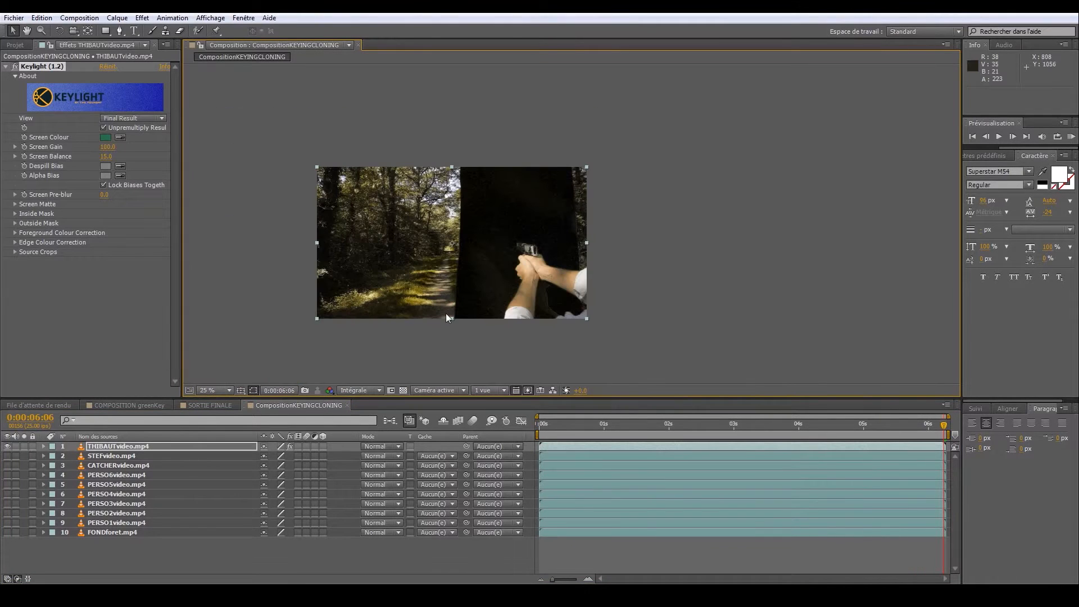
scroll(574, 185, up, 2)
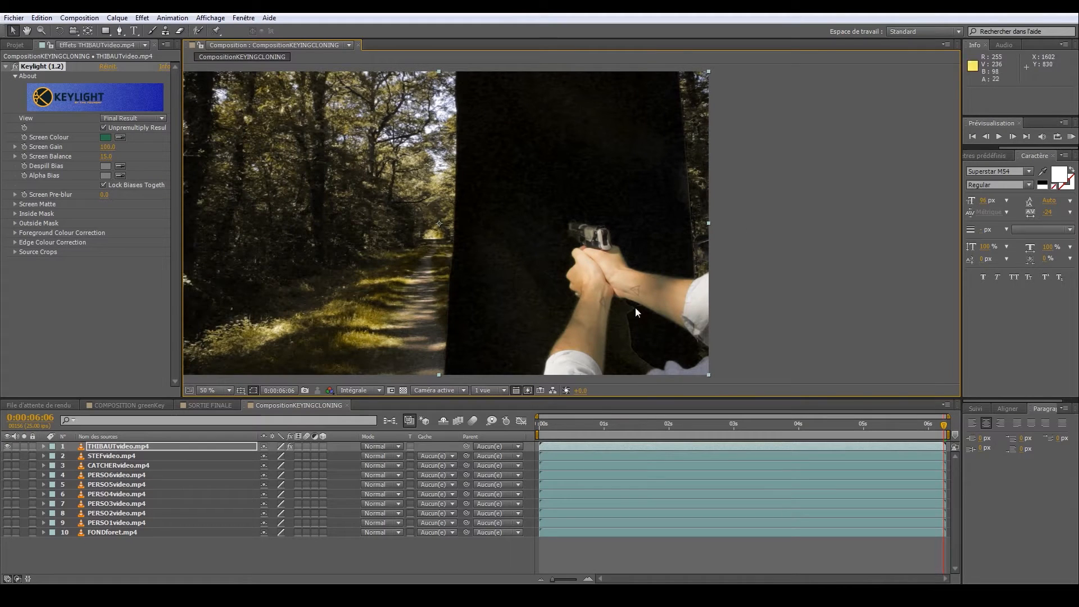
click(567, 422)
drag(673, 188, 651, 173)
scroll(633, 153, down, 1)
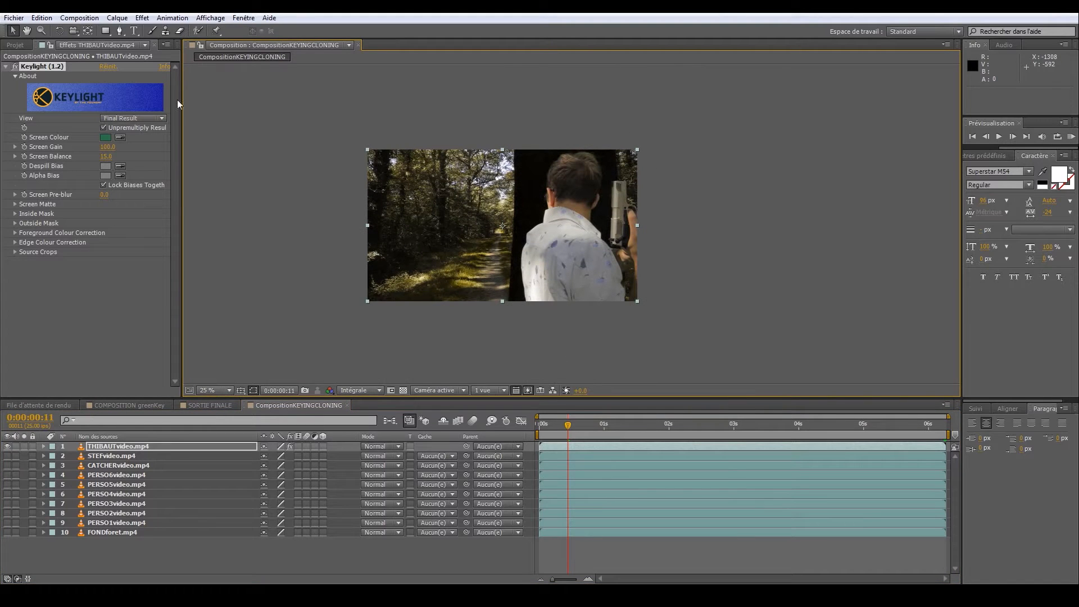
Draw a tall rectangular mask on THIBAUTvideo.mp4 around the man and green backdrop, cutting off the forest on the image's left
click(106, 32)
click(107, 33)
drag(657, 130, 516, 343)
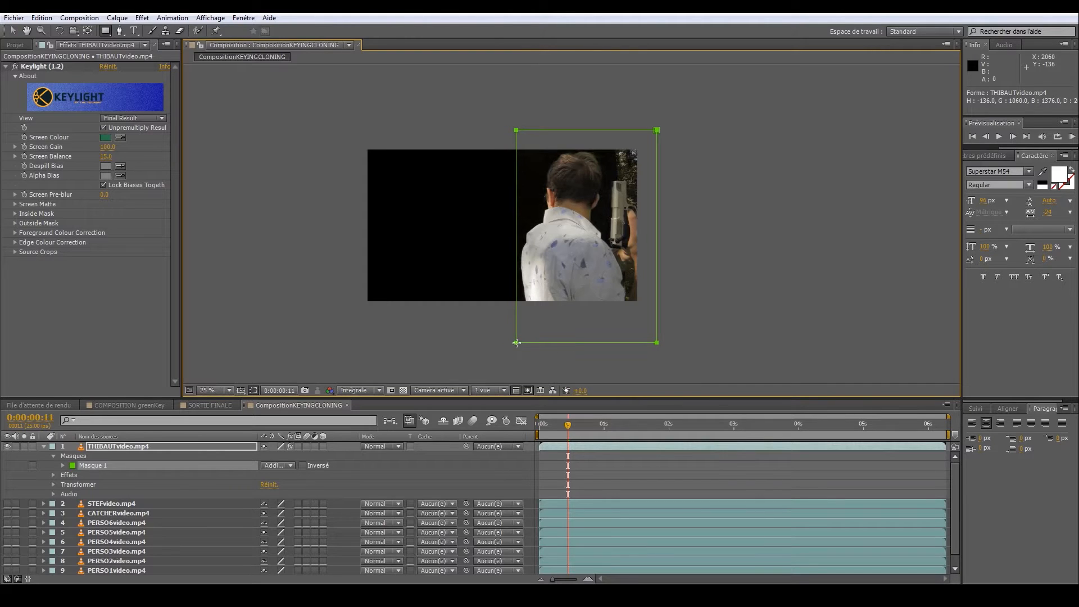
Stretch the mask's left edge slightly outward, away from the man's shoulder
scroll(520, 186, up, 1)
drag(498, 164, 515, 242)
key(v)
double_click(479, 115)
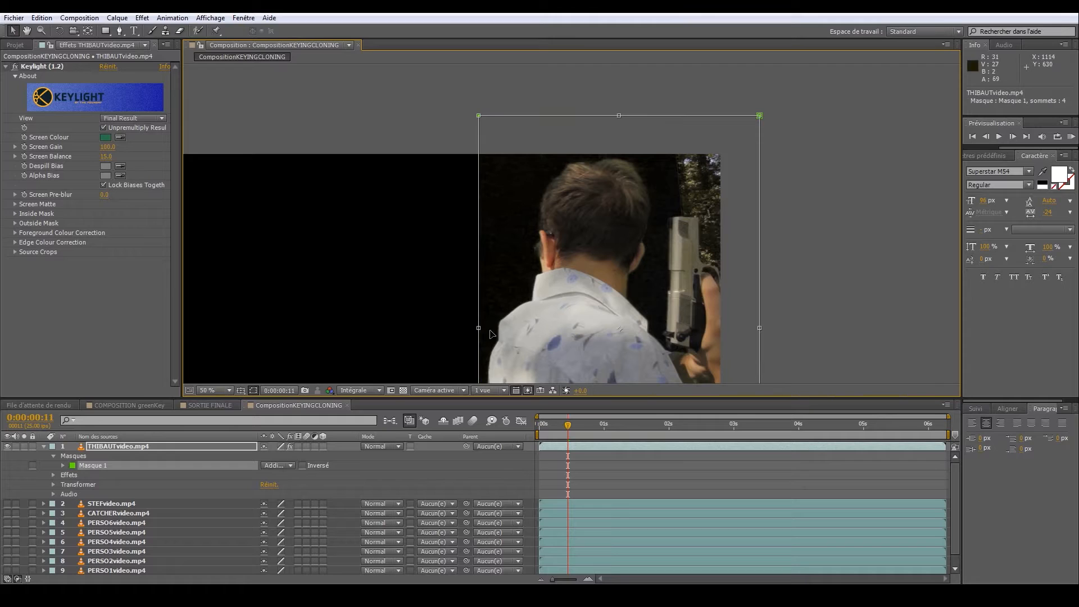
mouse_move(478, 328)
mouse_down()
mouse_move(467, 329)
mouse_move(478, 328)
mouse_up()
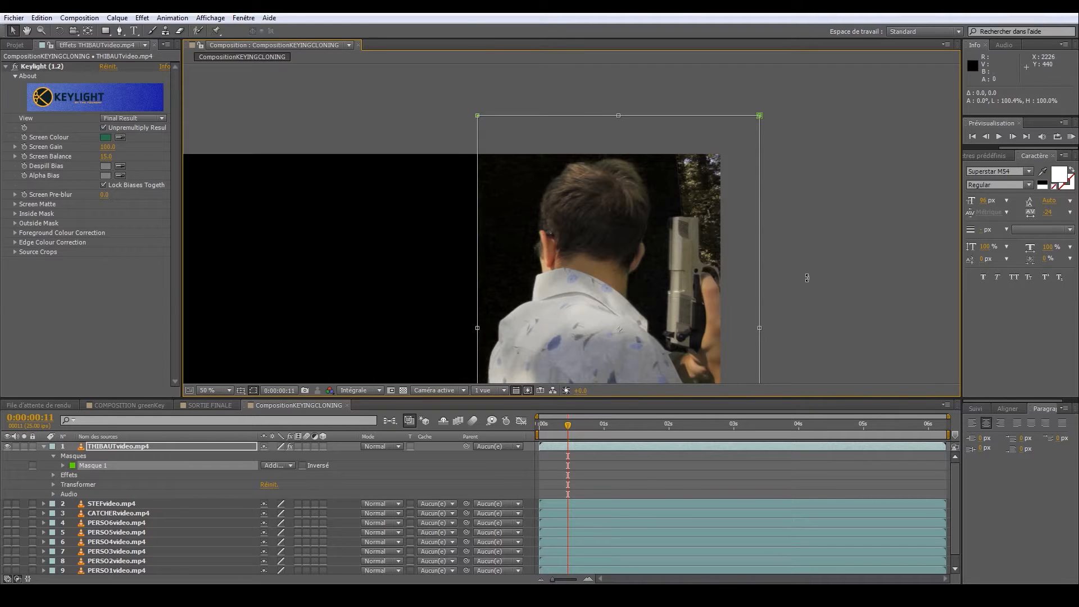
click(807, 278)
key(comma)
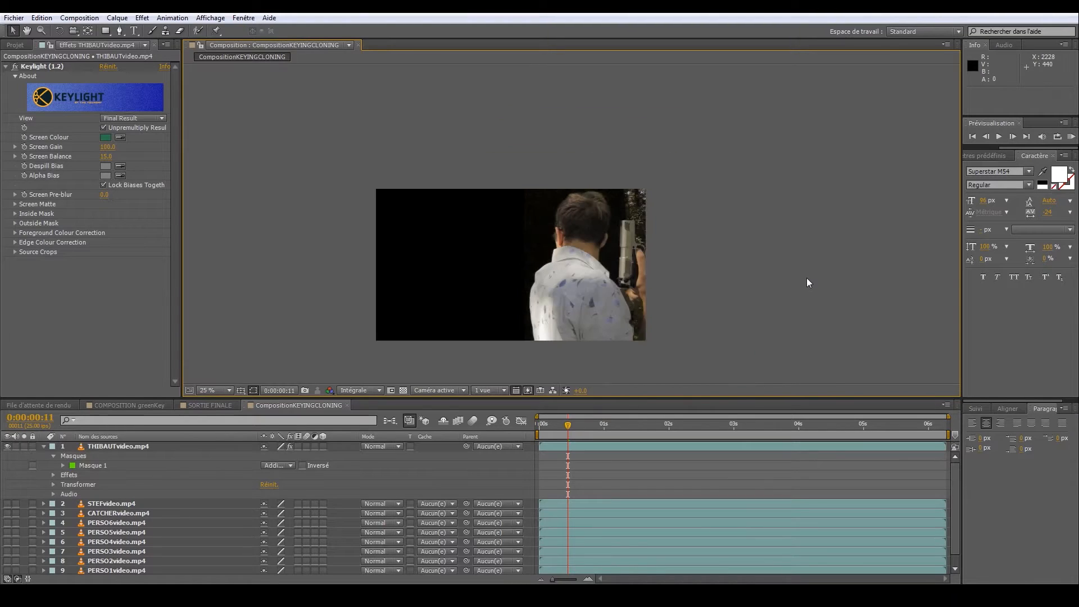
key(period)
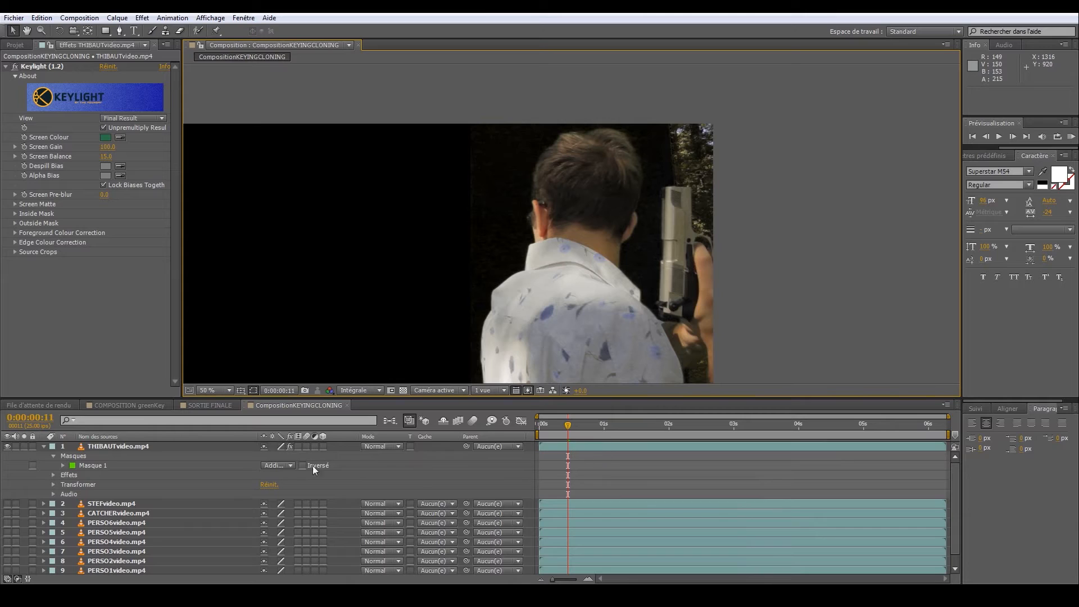
Shift the masked THIBAUTvideo.mp4 layer 152 px to the right, to position 1112, 540
click(155, 446)
drag(596, 270, 639, 262)
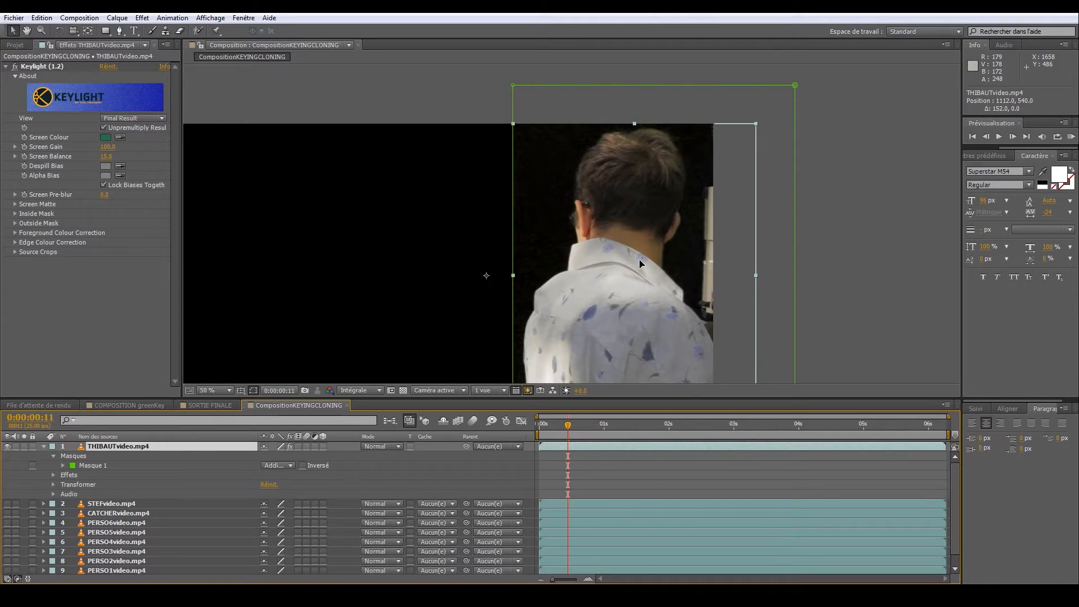
scroll(851, 271, down, 1)
drag(811, 289, 848, 283)
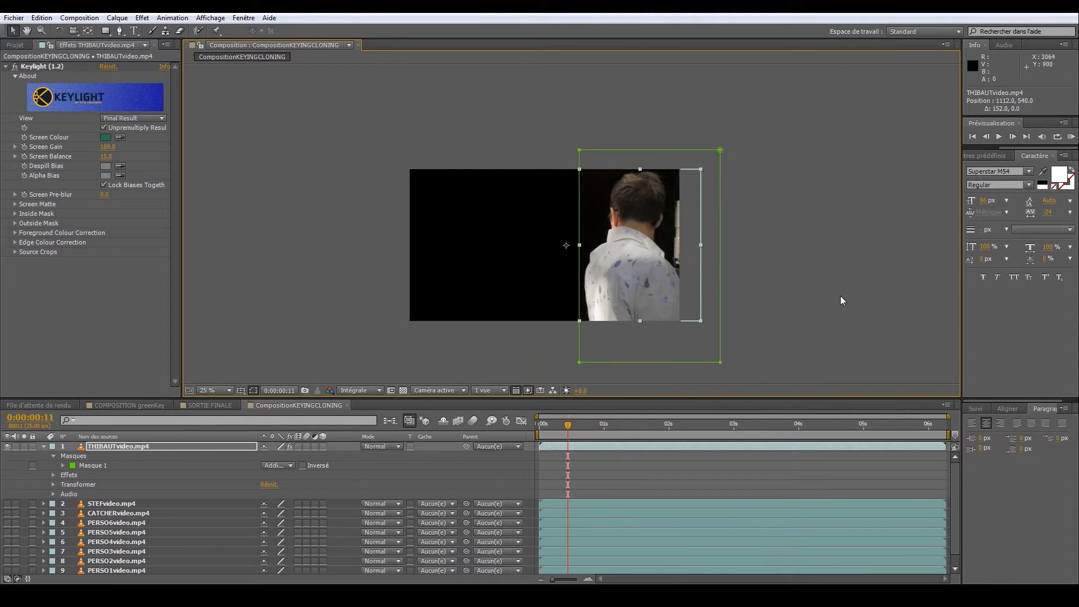
click(841, 296)
scroll(822, 293, up, 1)
drag(751, 317, 734, 300)
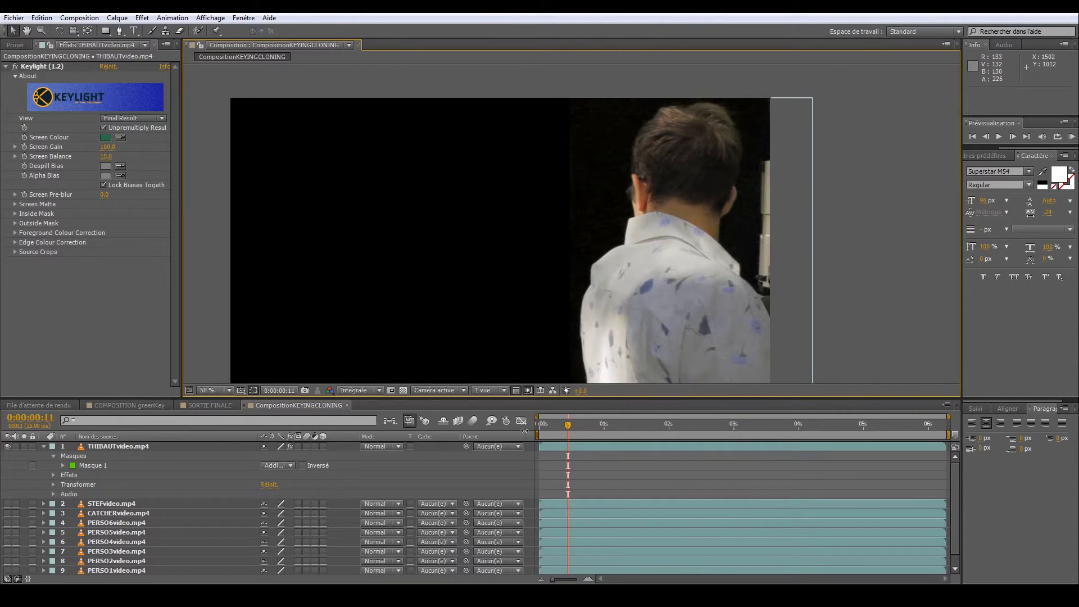
Show the transparency grid and inspect Keylight's Screen Matte view with Unpremultiply Result turned off
click(405, 392)
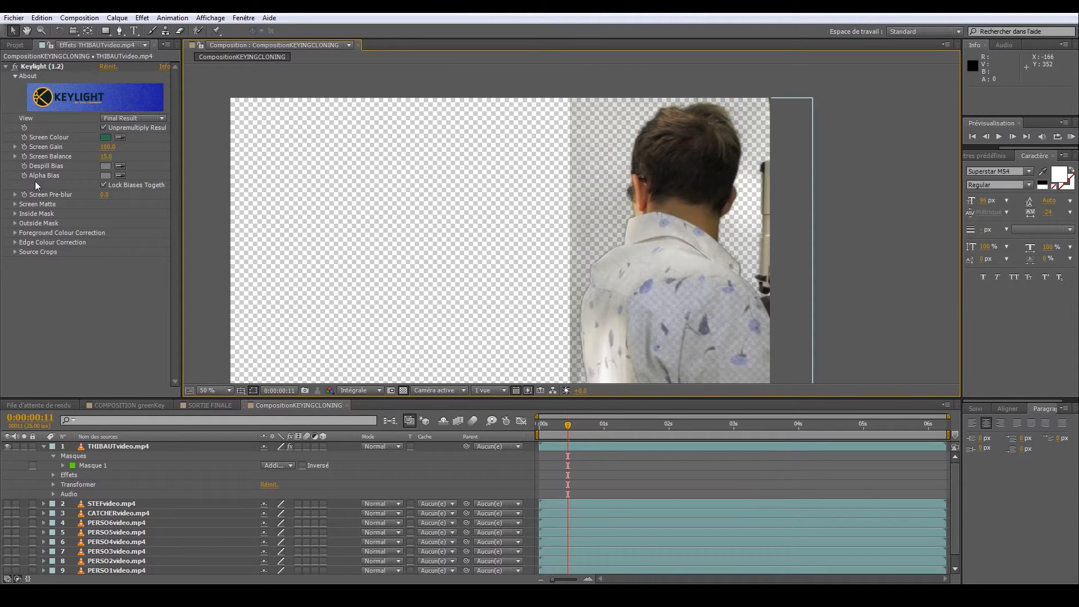
click(122, 120)
click(145, 180)
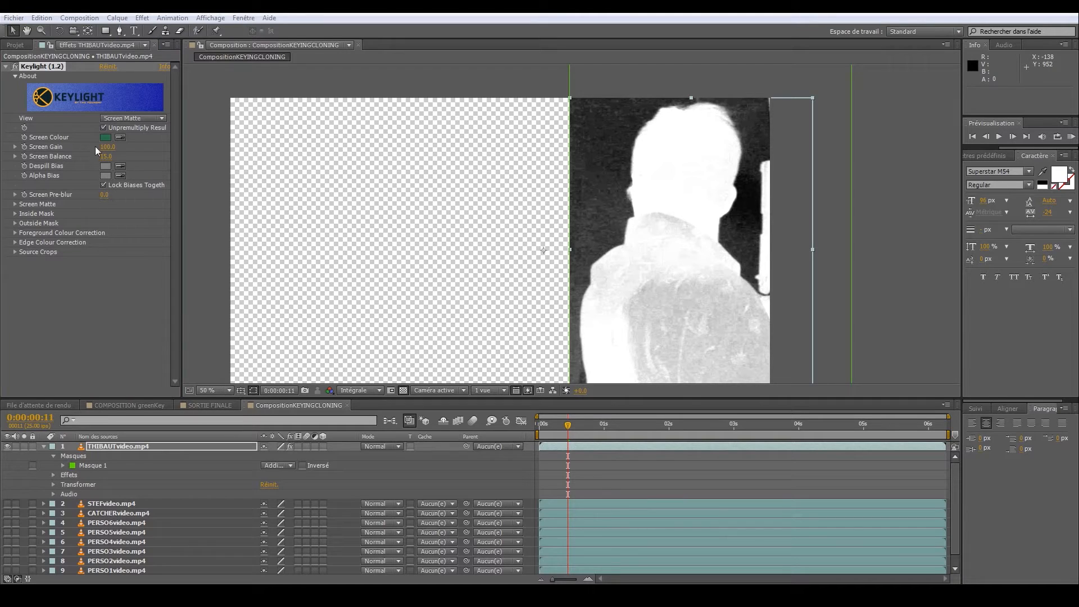
click(103, 128)
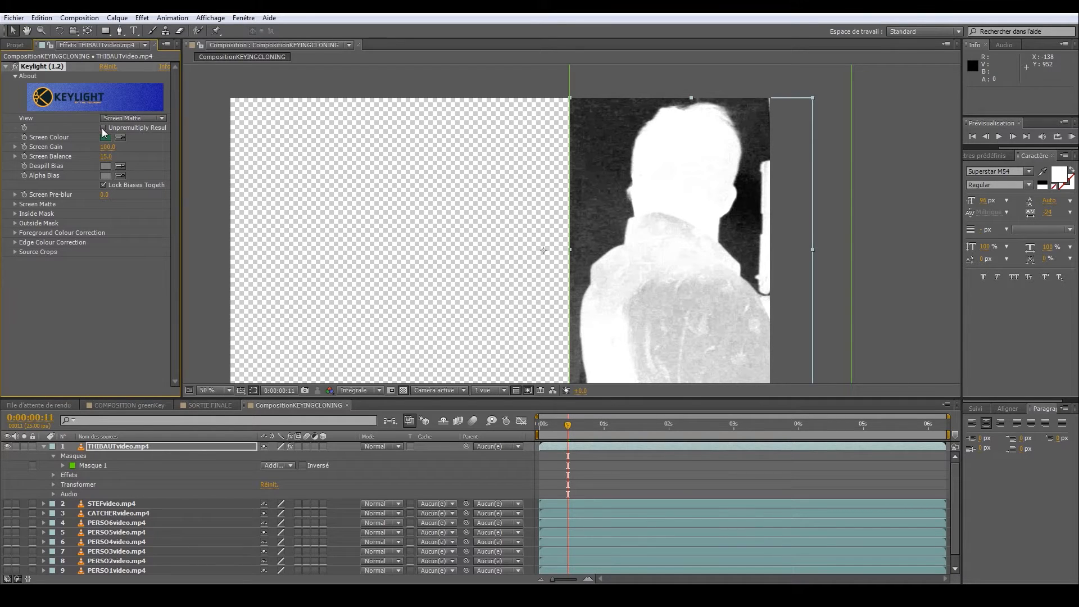
Widen the effect controls, check Keylight's Source view, and return to Final Result with Unpremultiply Result turned off
drag(182, 130, 221, 130)
click(150, 132)
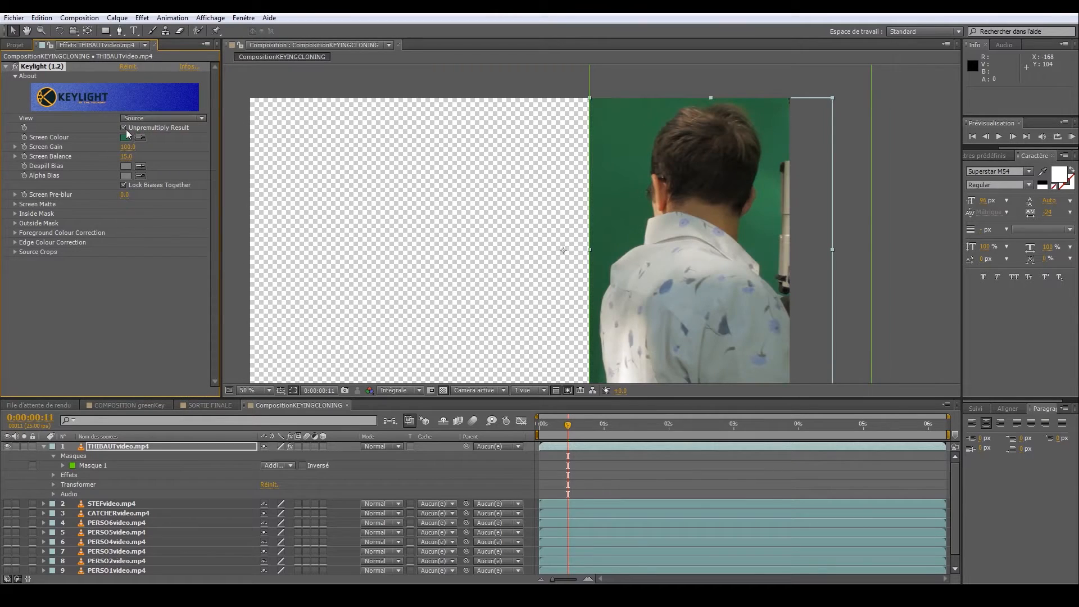
click(135, 118)
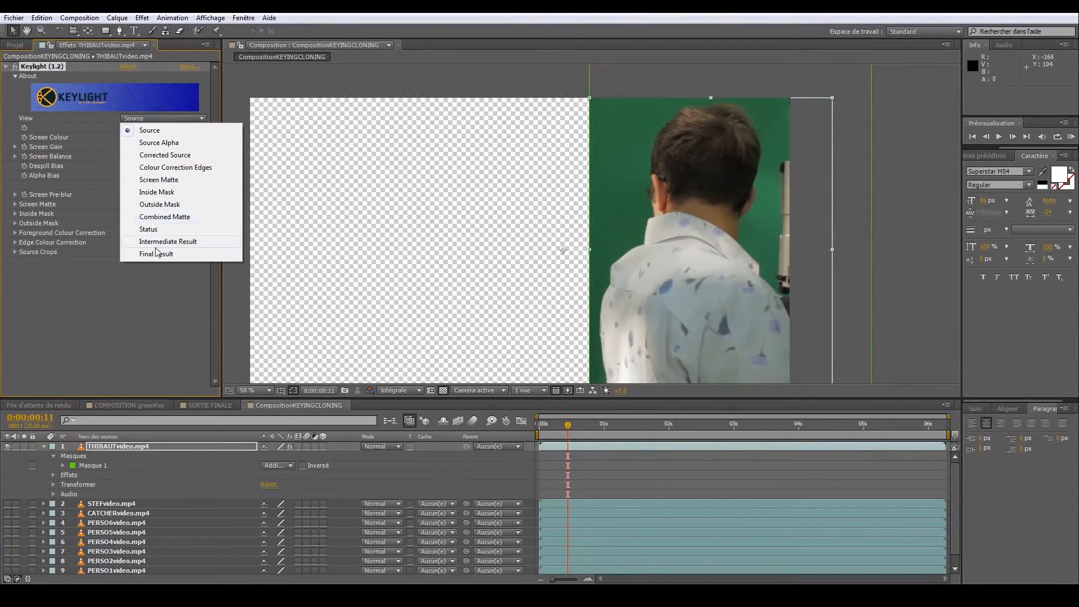
click(155, 253)
click(124, 128)
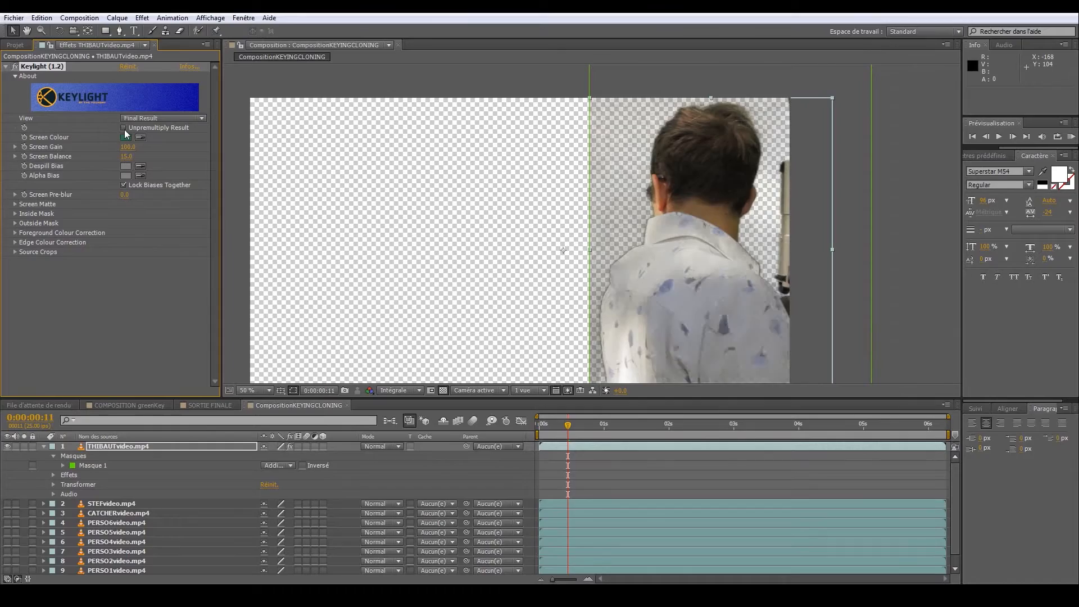
Toggle Keylight's Unpremultiply Result to compare the key, leaving it turned on
click(123, 129)
click(124, 128)
click(124, 128)
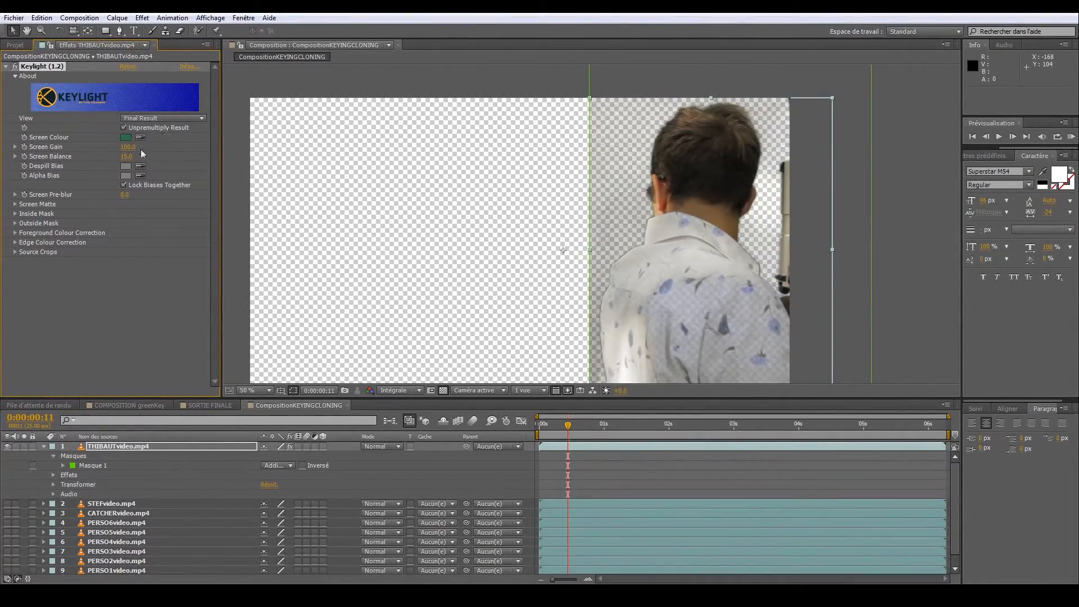
Try a higher Screen Gain, check the transparency on the man's shirt, and restore the gain to 100
drag(128, 146, 157, 152)
drag(730, 315, 633, 241)
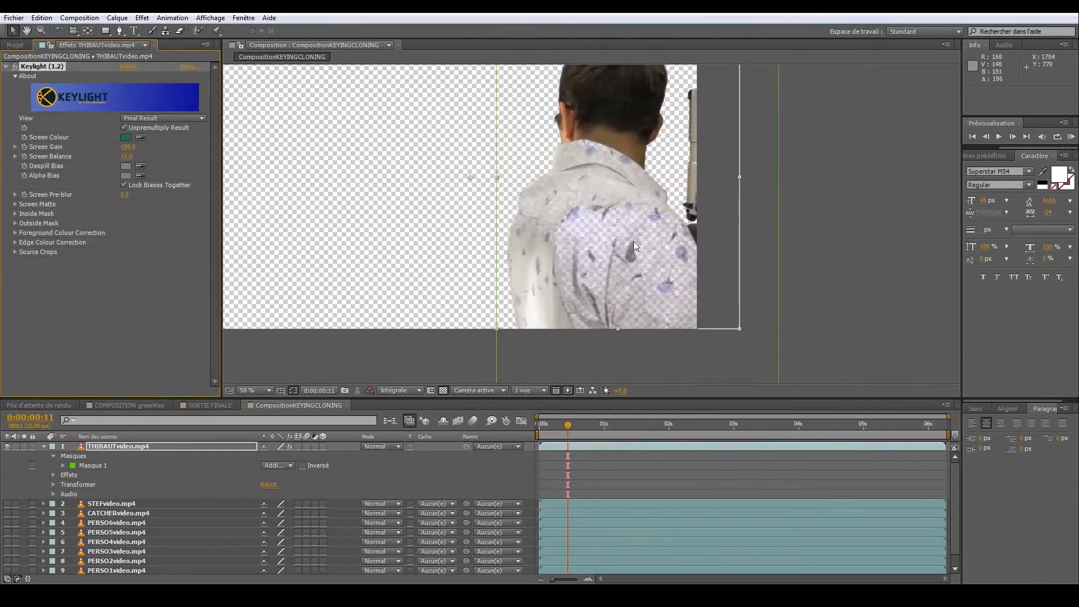
scroll(633, 241, up, 2)
scroll(544, 213, down, 2)
drag(544, 213, 556, 296)
drag(612, 258, 615, 218)
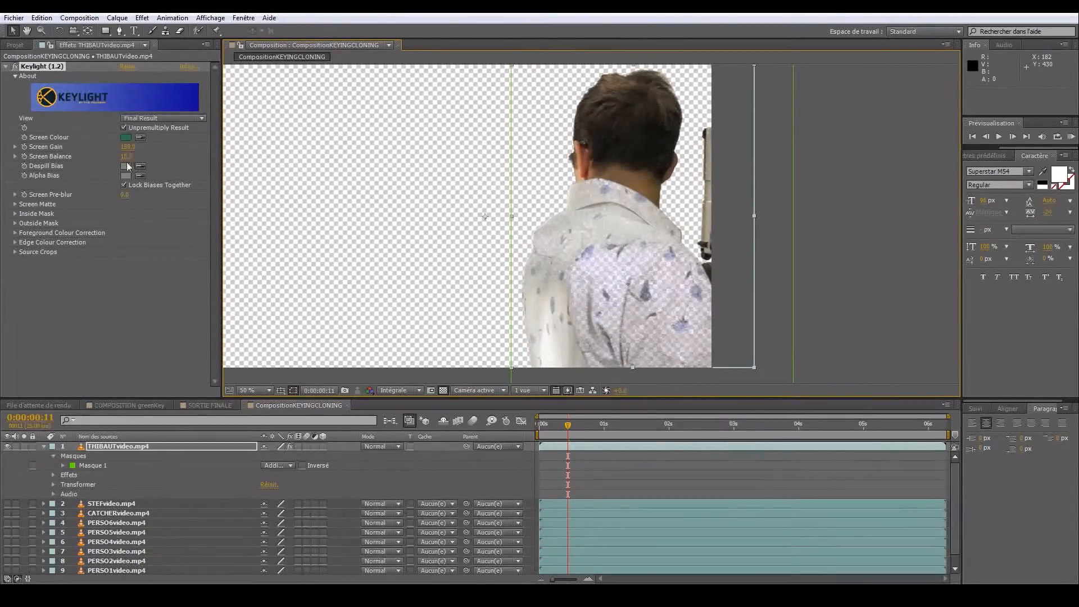
drag(131, 150, 44, 195)
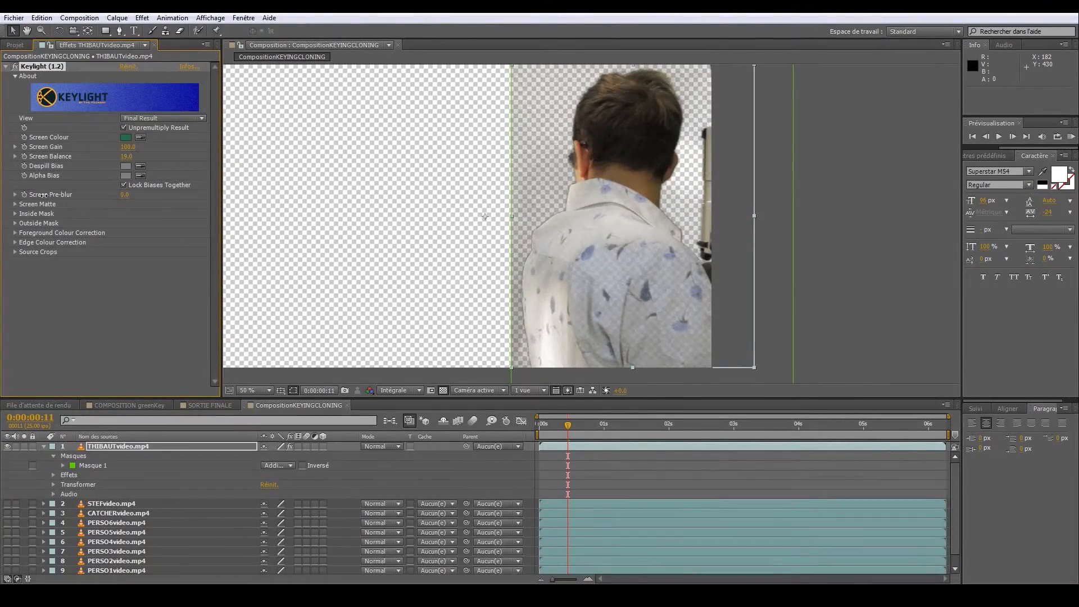
Set Keylight's Screen Balance to 20
click(127, 156)
text(20)
key(Return)
Try a dark green Alpha Bias, #2B312B, and compare the shoulder and collar edges with and without it
click(126, 176)
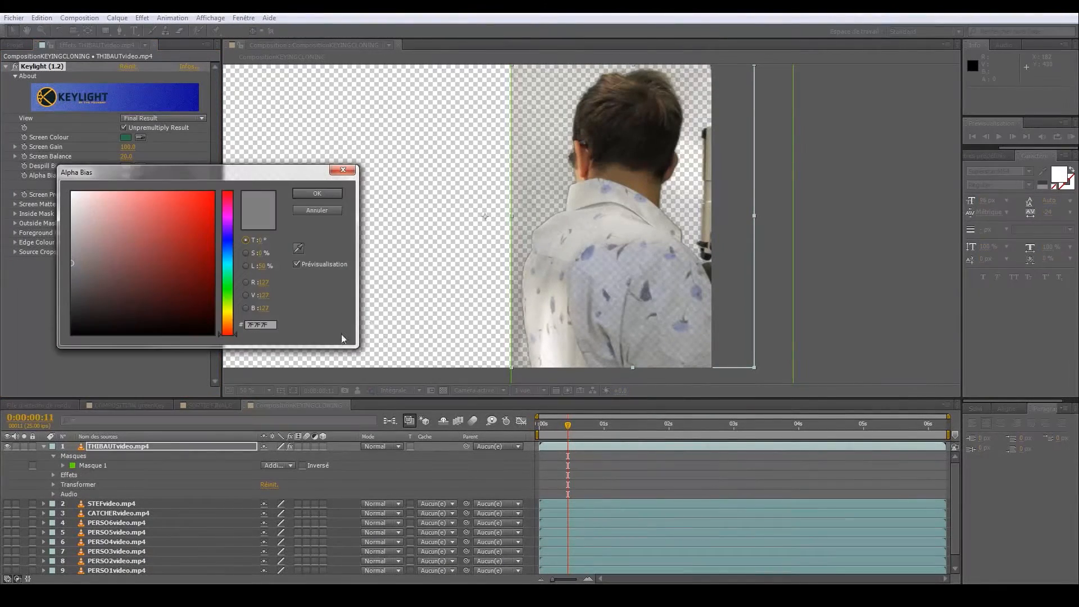
click(226, 287)
drag(83, 308, 88, 307)
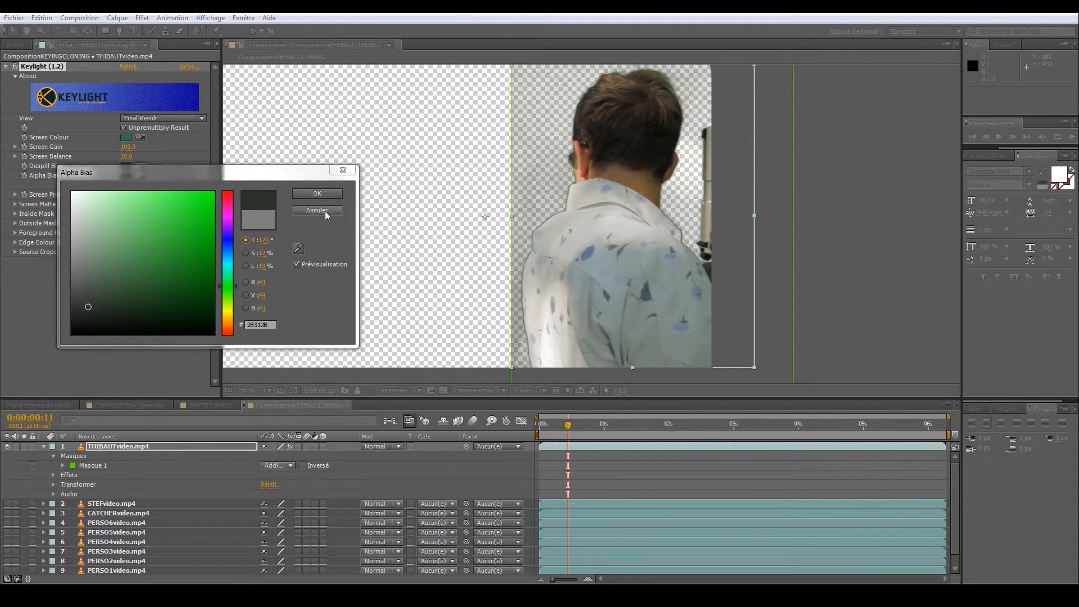
click(318, 194)
scroll(514, 225, up, 4)
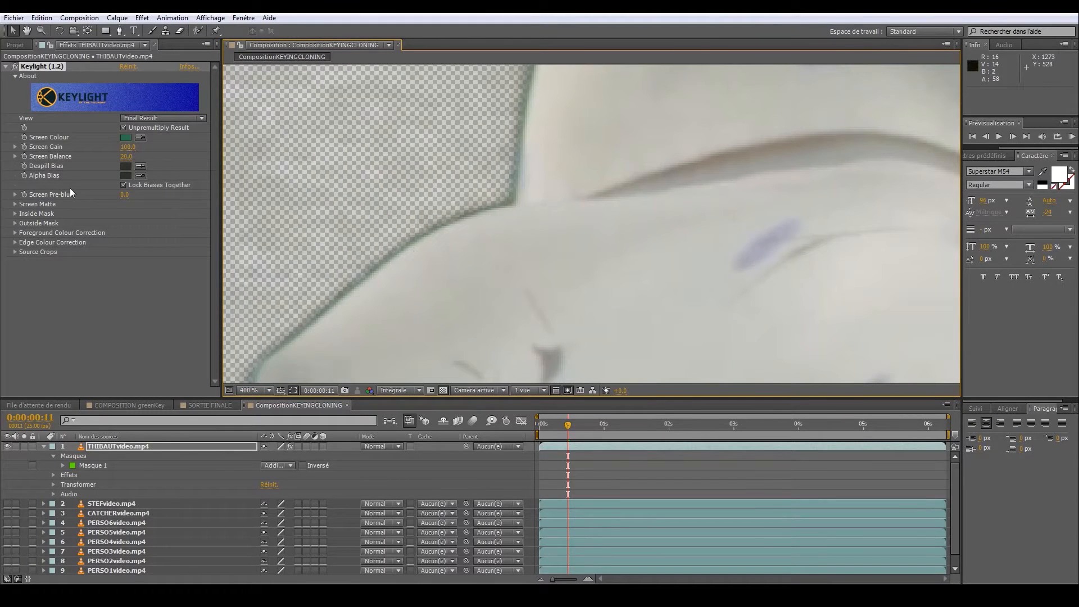
key(ctrl+z)
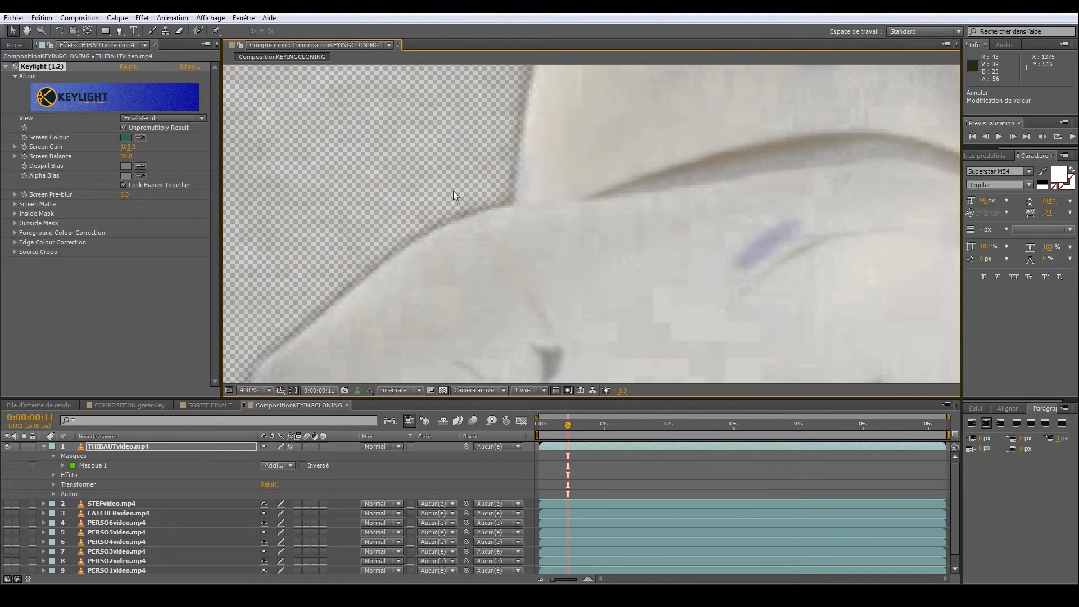
key(ctrl+shift+z)
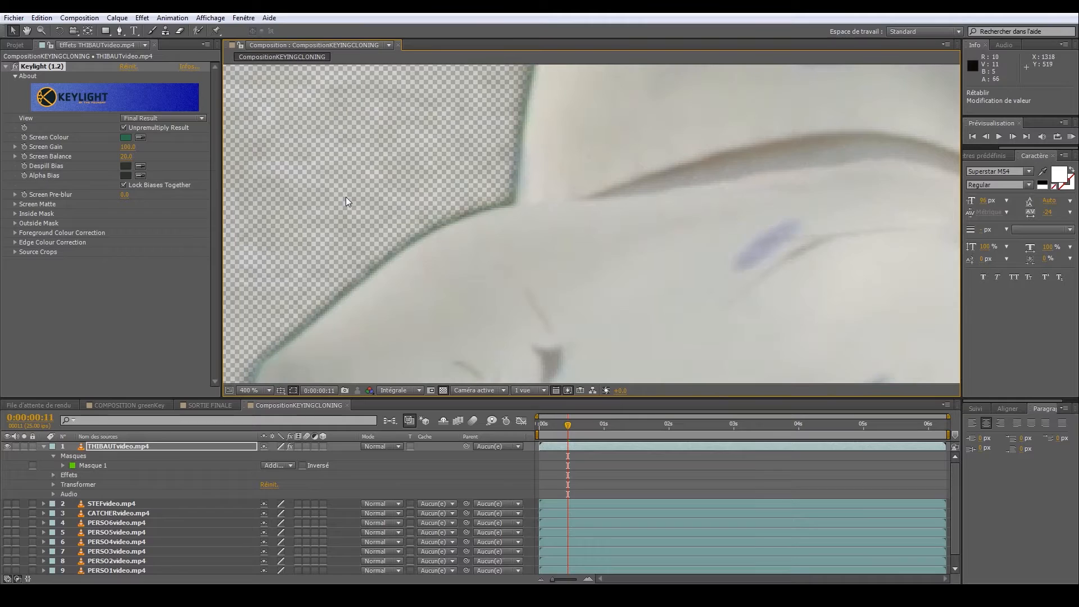
scroll(639, 204, down, 2)
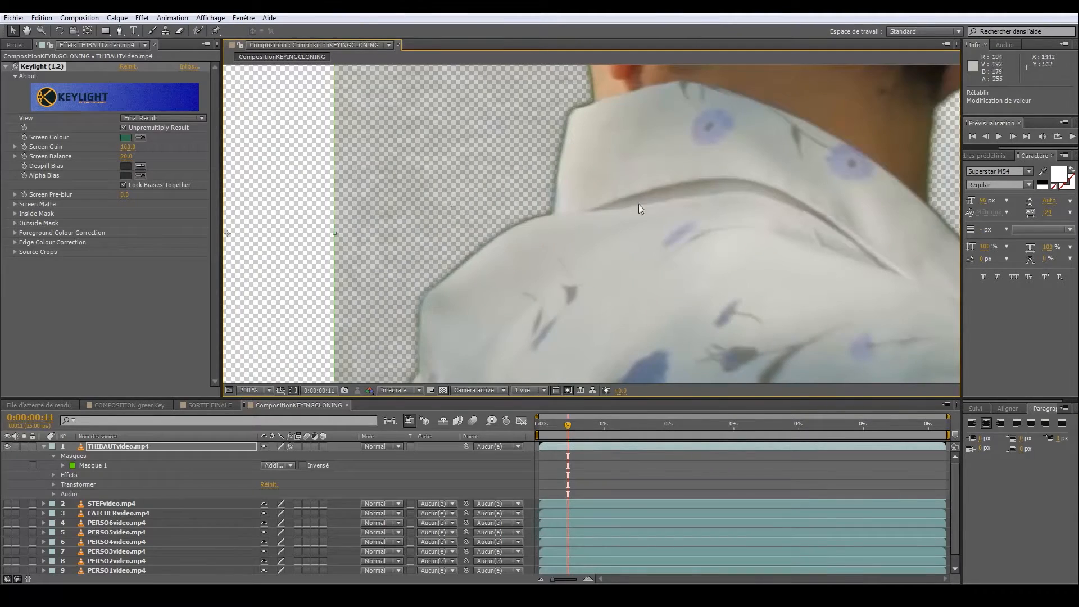
scroll(465, 190, down, 1)
scroll(784, 254, down, 1)
drag(711, 226, 722, 335)
drag(651, 305, 690, 282)
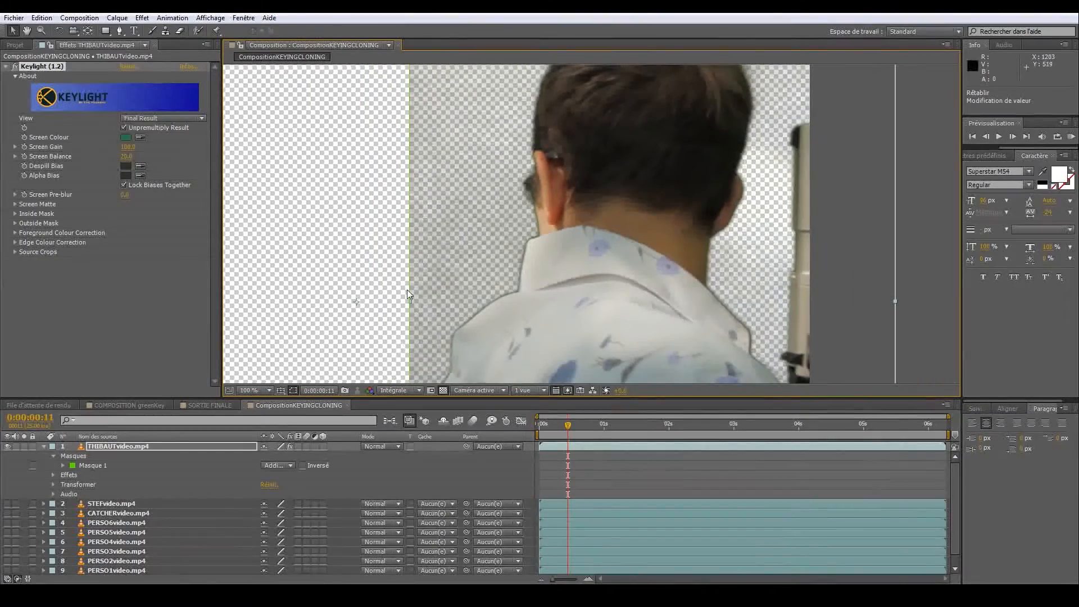
Reveal the Screen Matte settings and undo the last Alpha Bias change
click(15, 205)
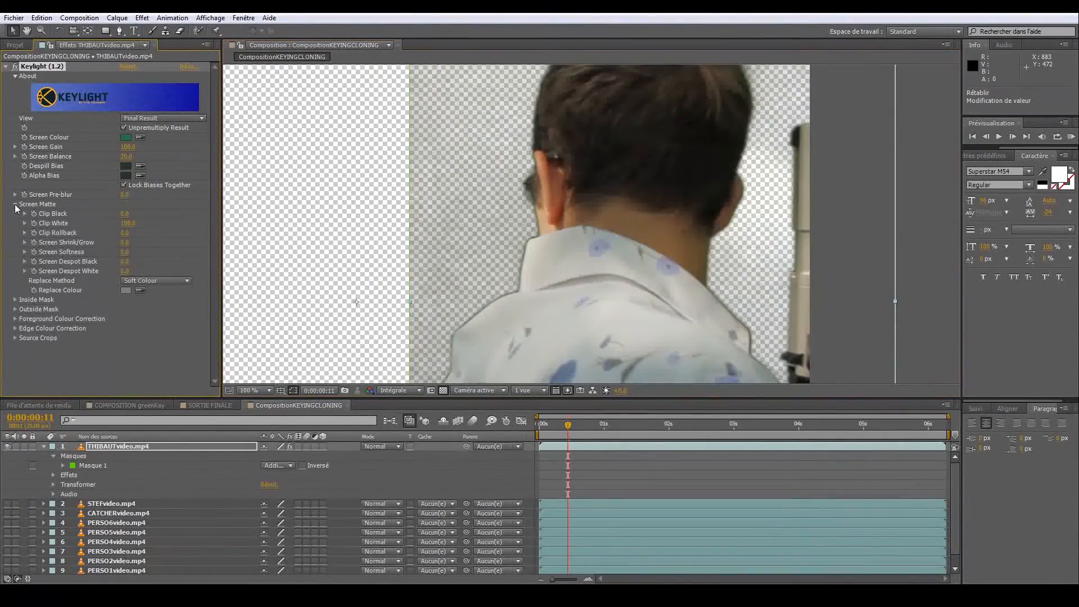
scroll(589, 177, down, 2)
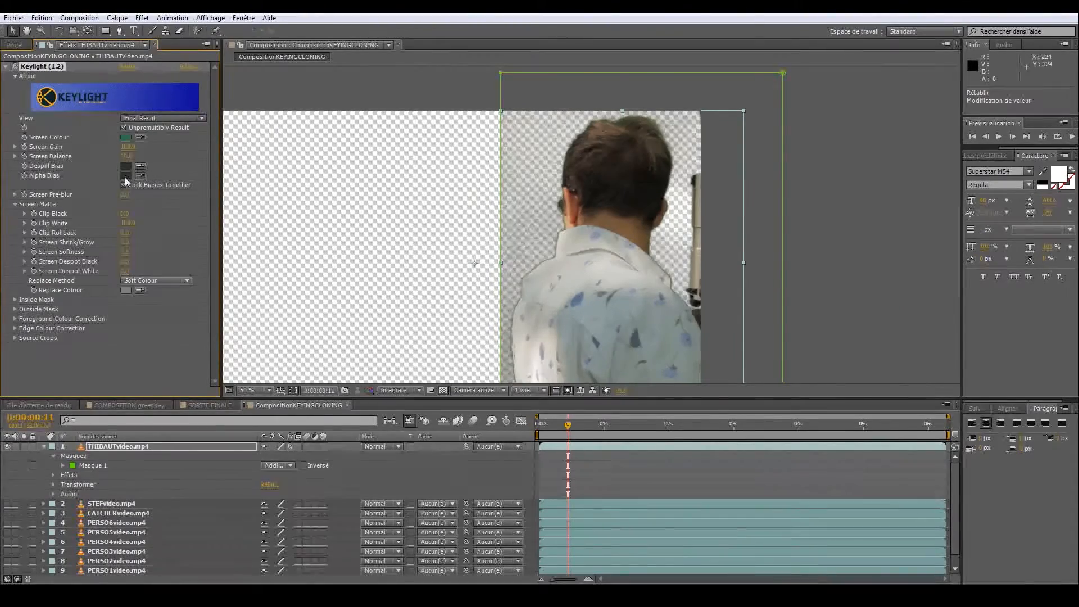
key(ctrl+z)
Clean up the screen matte by setting Clip Black to 44 and Clip White to 74
drag(705, 238, 687, 202)
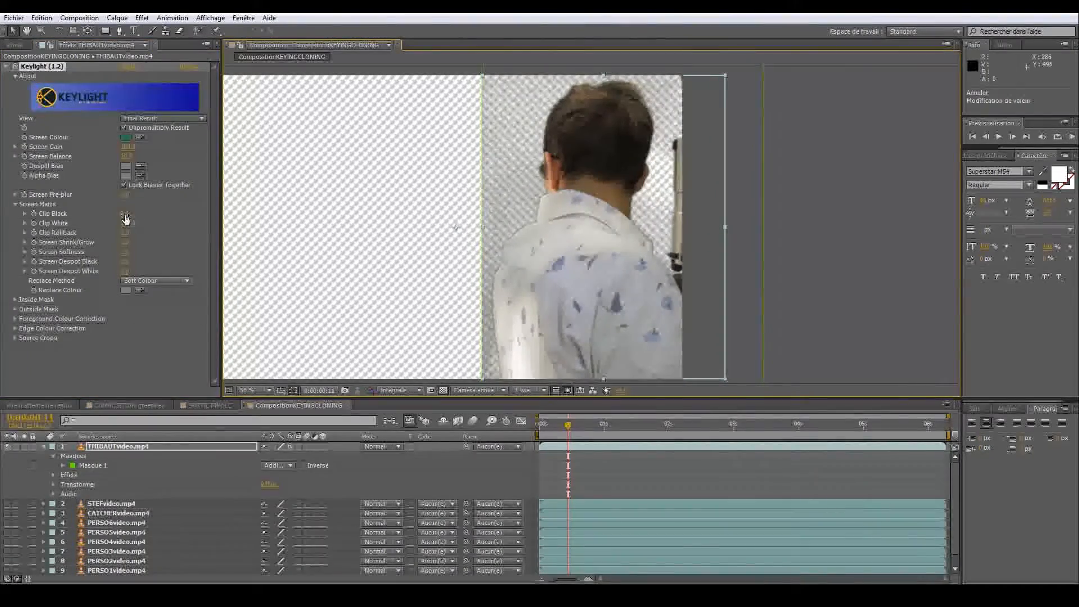
drag(131, 214, 132, 212)
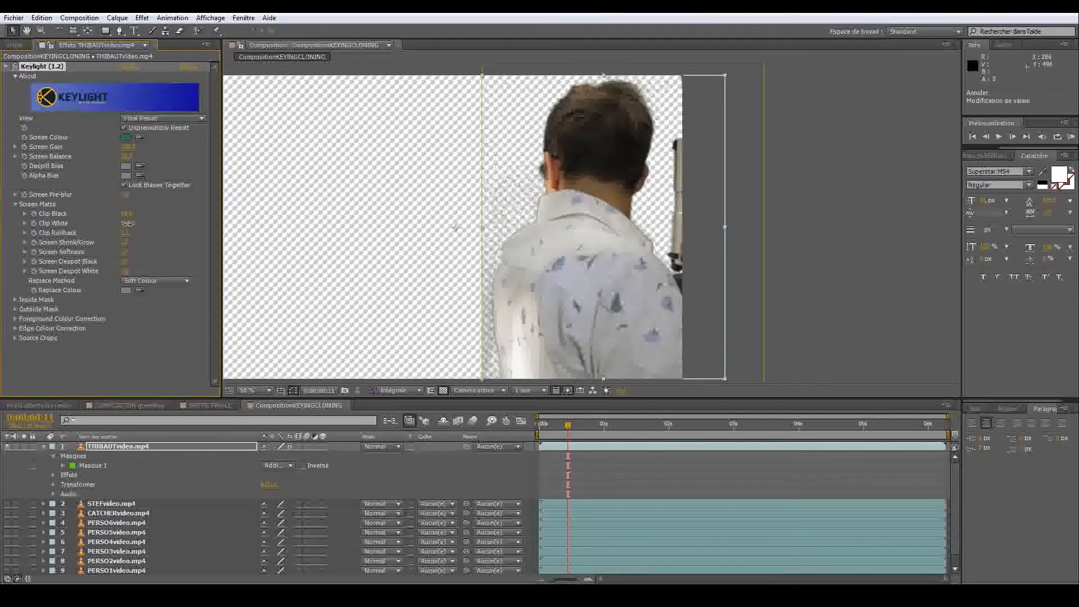
drag(130, 230, 145, 214)
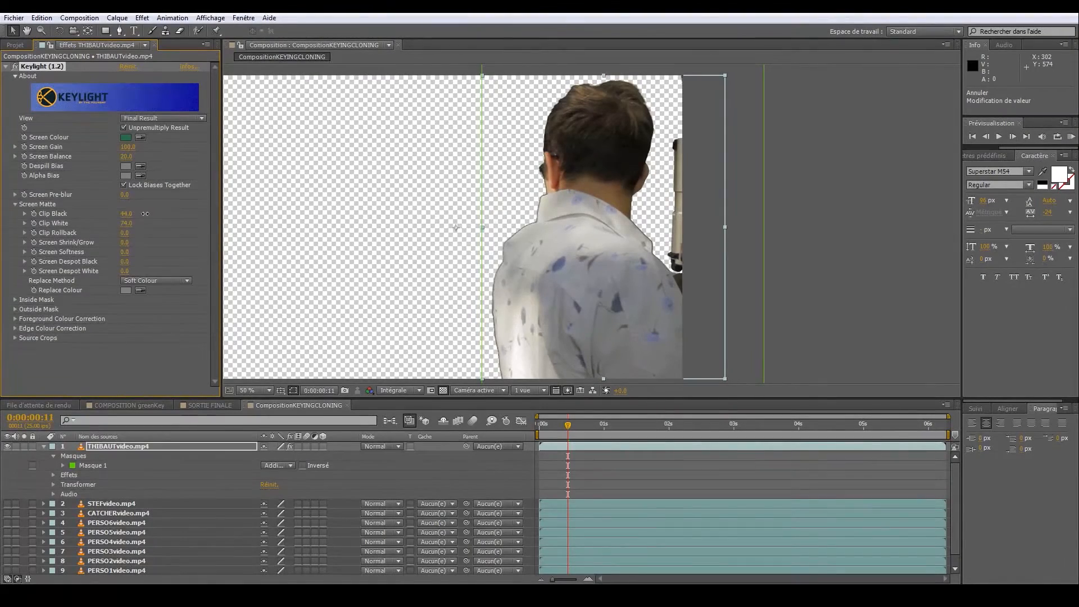
Try a Screen Pre-blur of 20 and inspect how it affects the man's outline
scroll(594, 226, up, 2)
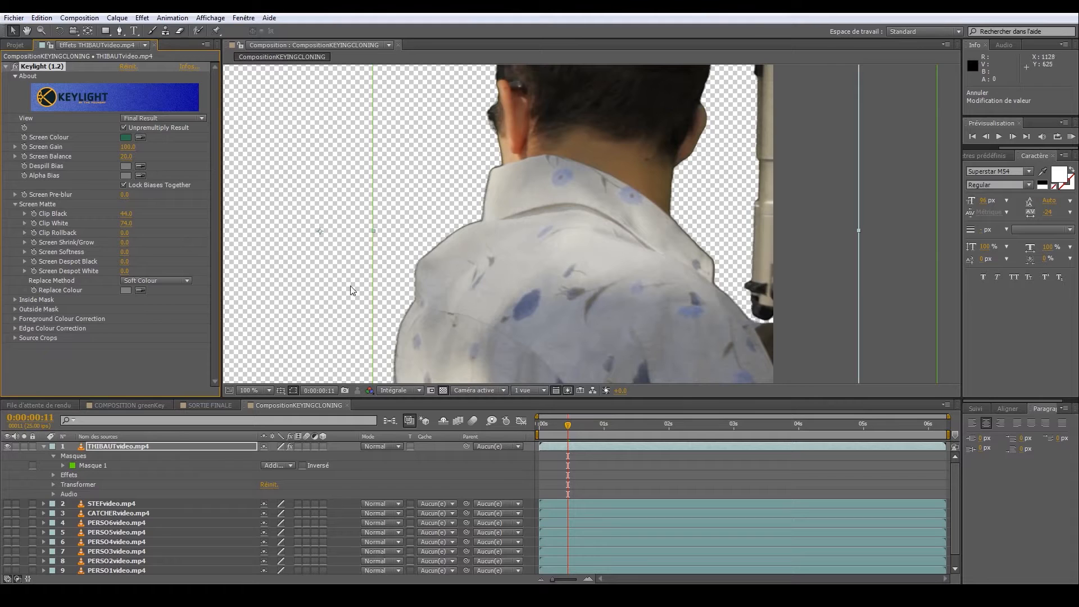
click(126, 196)
key(Return)
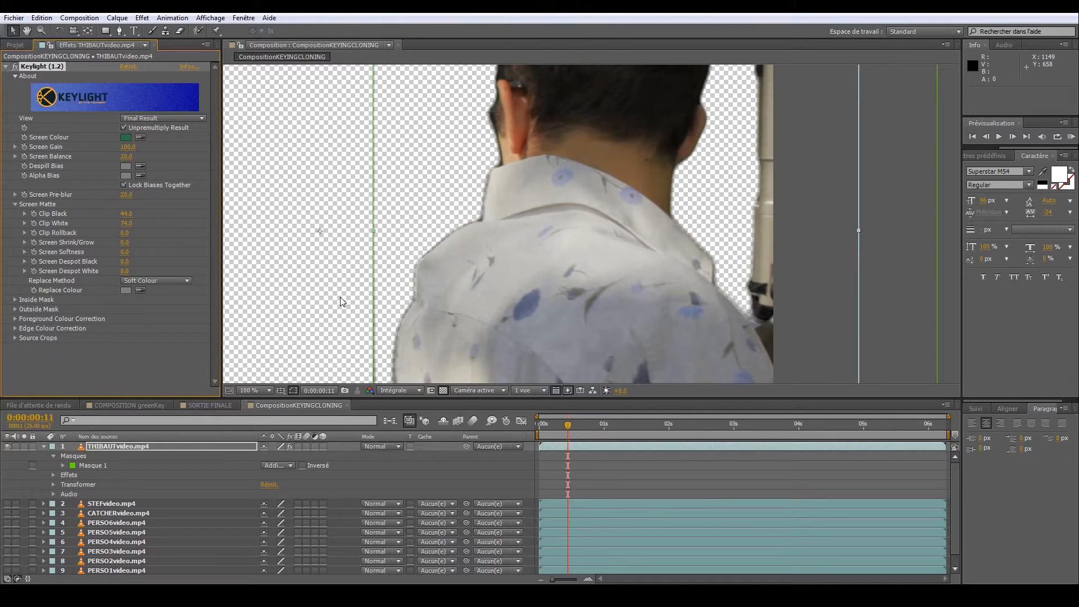
drag(717, 262, 703, 311)
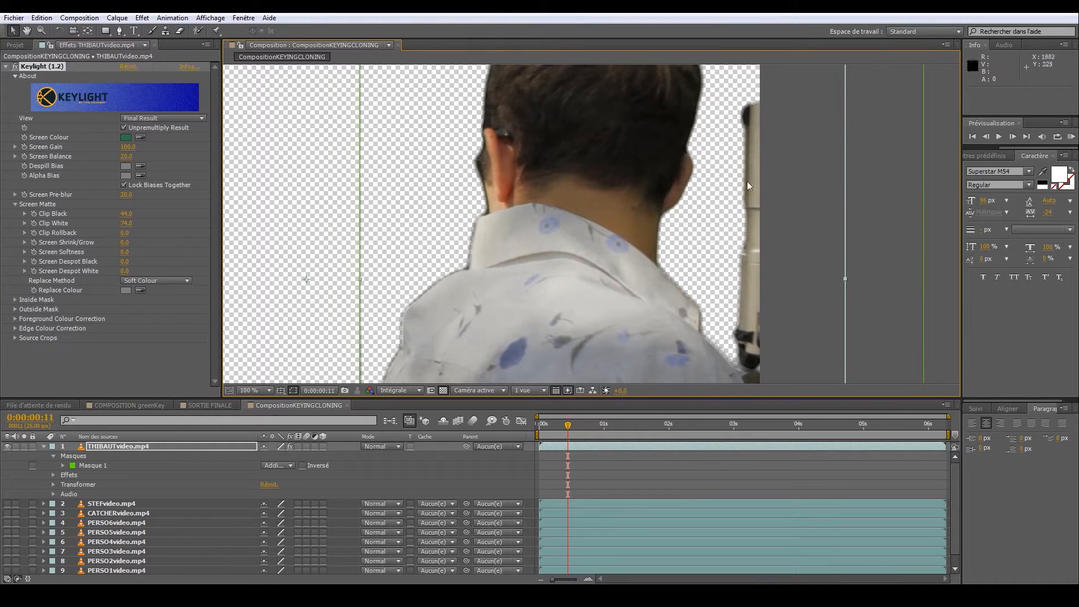
drag(516, 291, 566, 273)
scroll(553, 272, down, 1)
scroll(566, 273, up, 1)
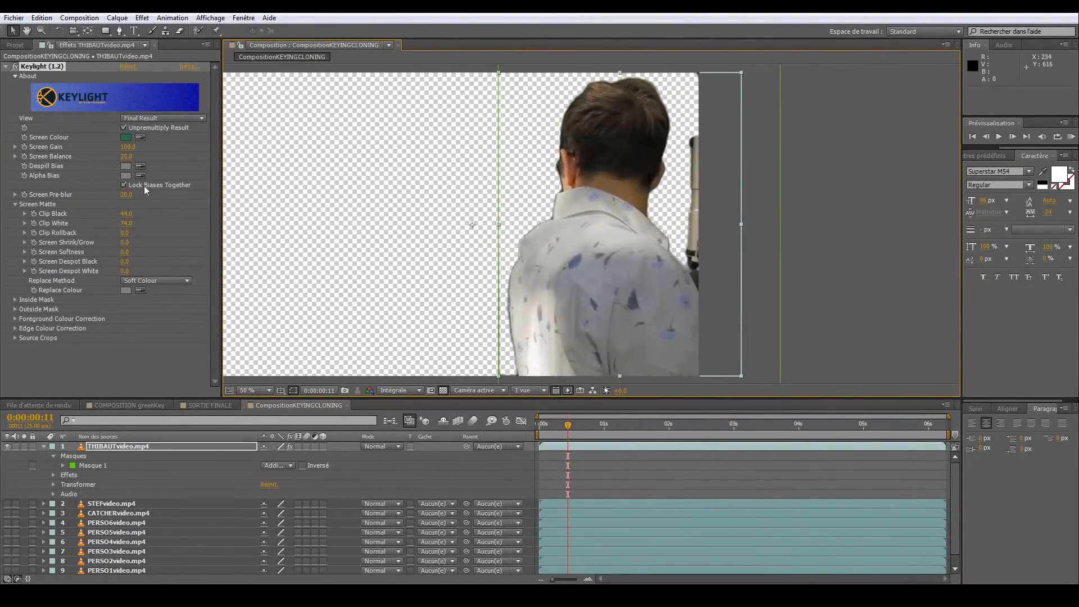
Compare lower Screen Pre-blur amounts and set the value to 1.5
drag(127, 195, 575, 216)
drag(486, 228, 7, 300)
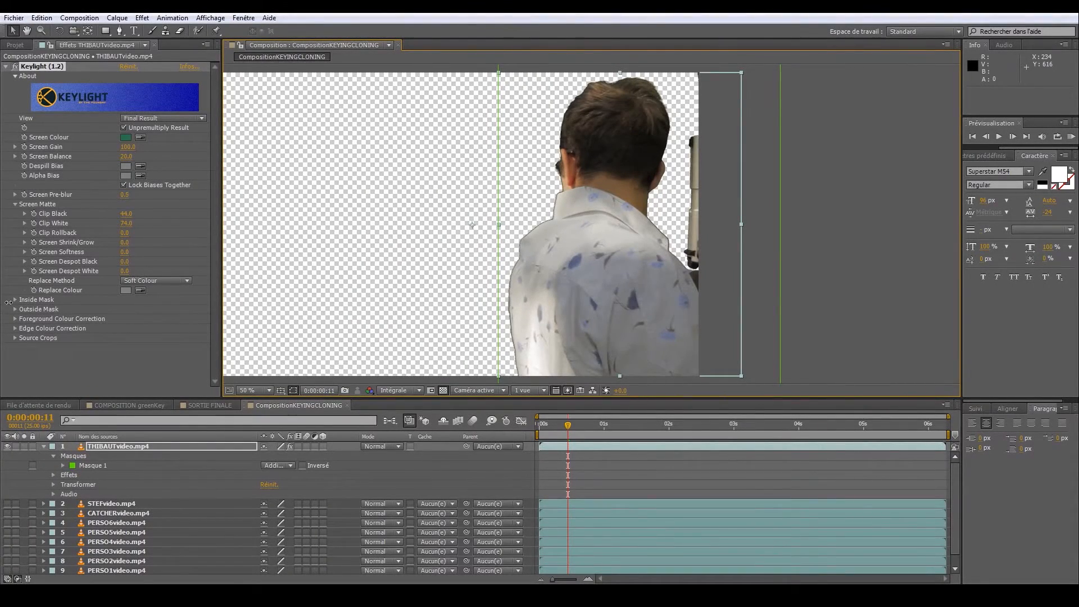
drag(18, 300, 37, 304)
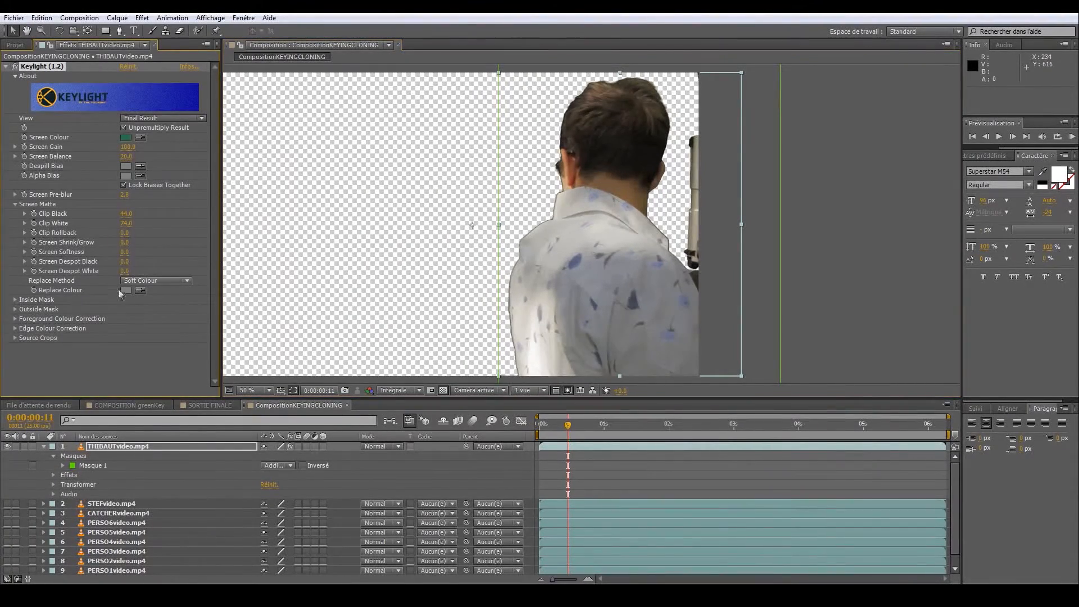
click(126, 195)
key(Return)
key(.)
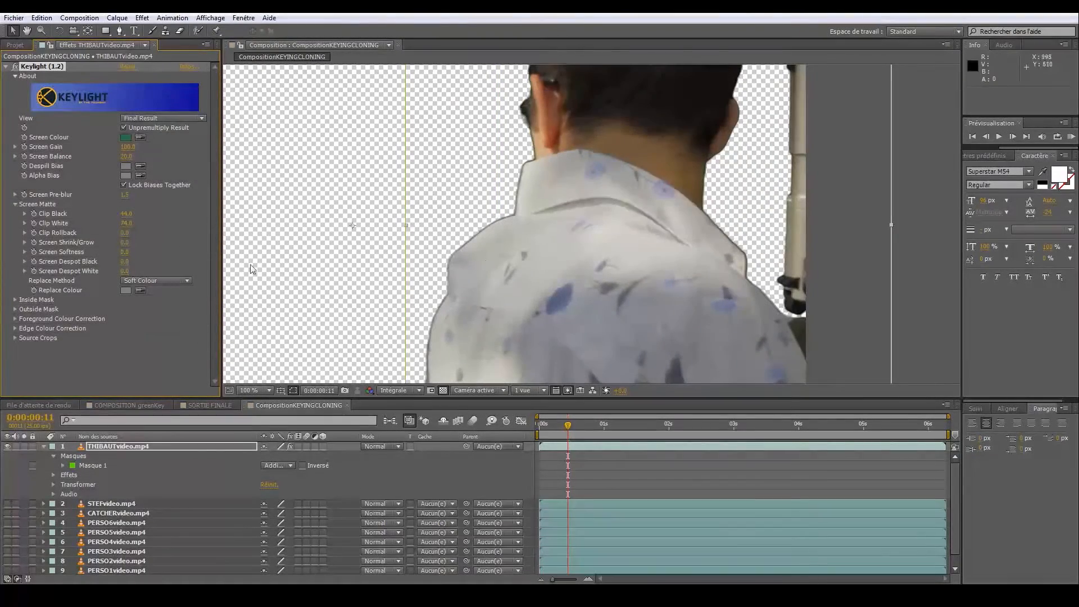
Try a small Clip Rollback amount on the screen matte
drag(124, 233, 105, 286)
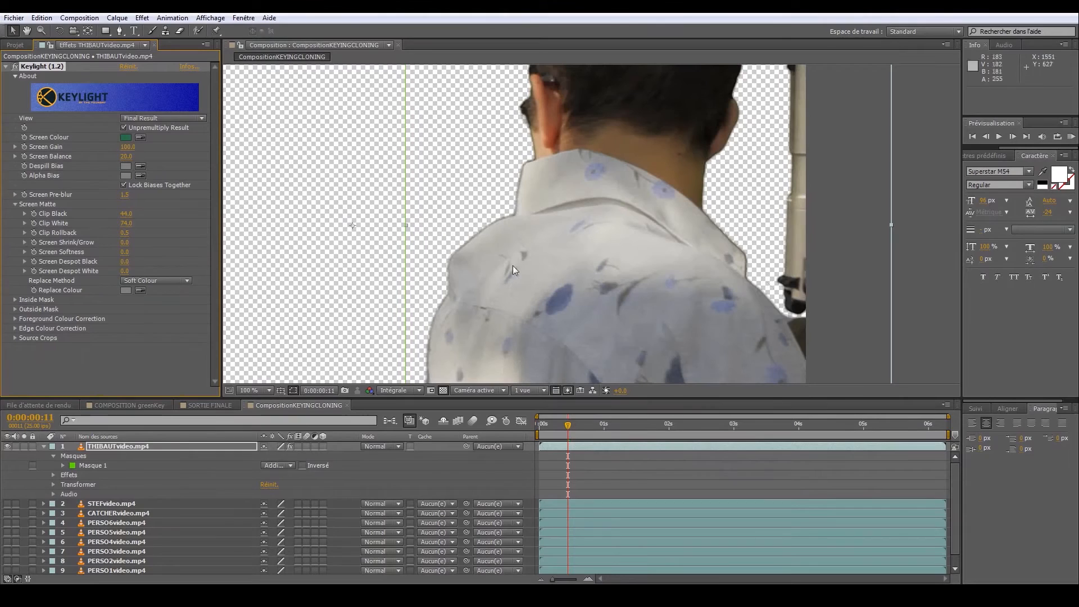
click(130, 231)
key(Return)
Test Screen Shrink/Grow in both directions, reset it to 0, and shrink the matte to about -1.6
drag(125, 242, 350, 316)
click(128, 242)
text(0)
key(Return)
drag(124, 243, 120, 244)
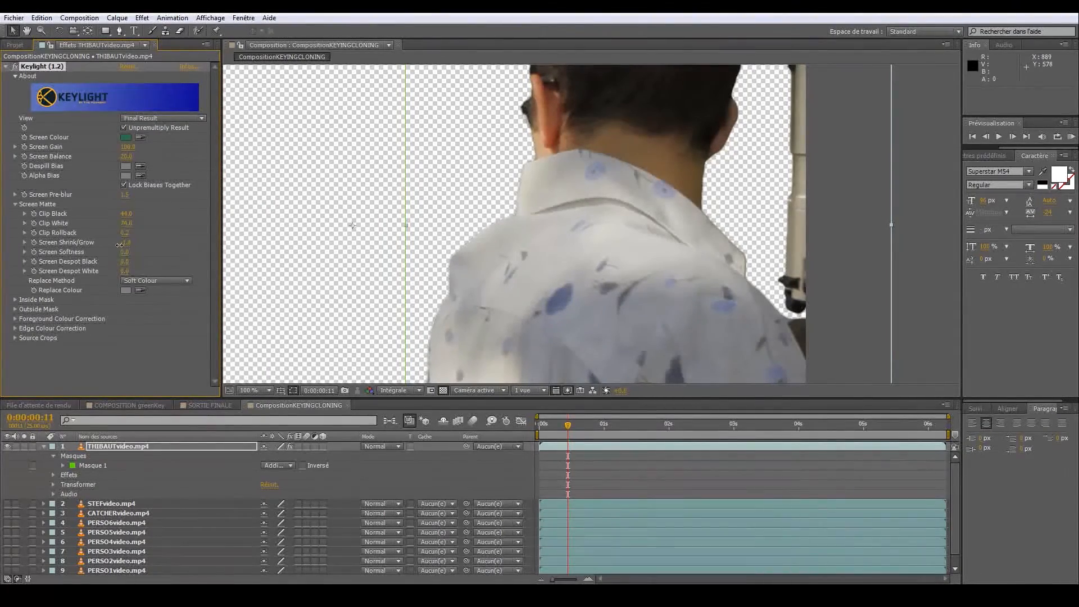
scroll(585, 233, down, 1)
drag(585, 232, 591, 247)
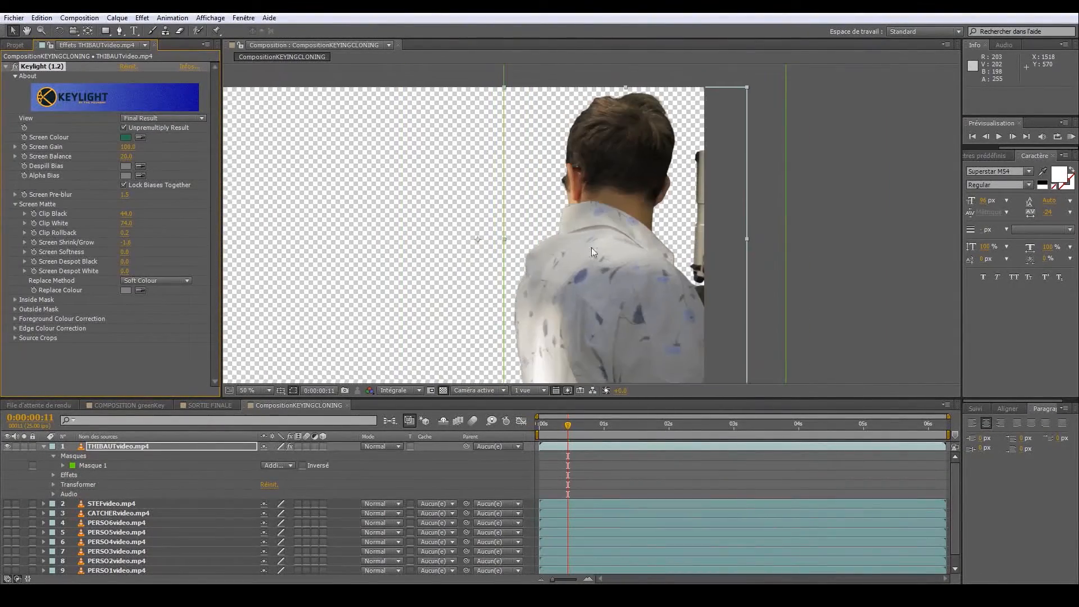
Reset Clip Rollback to 0, set Screen Shrink/Grow to about -3.2, and raise Screen Softness to 7.7
scroll(592, 247, up, 1)
click(127, 252)
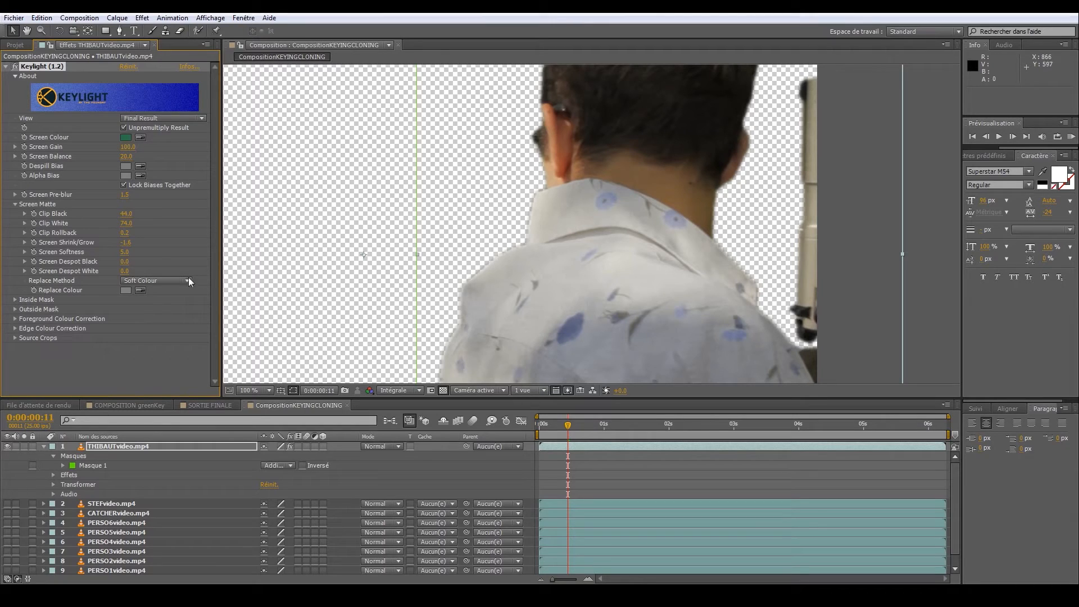
click(127, 233)
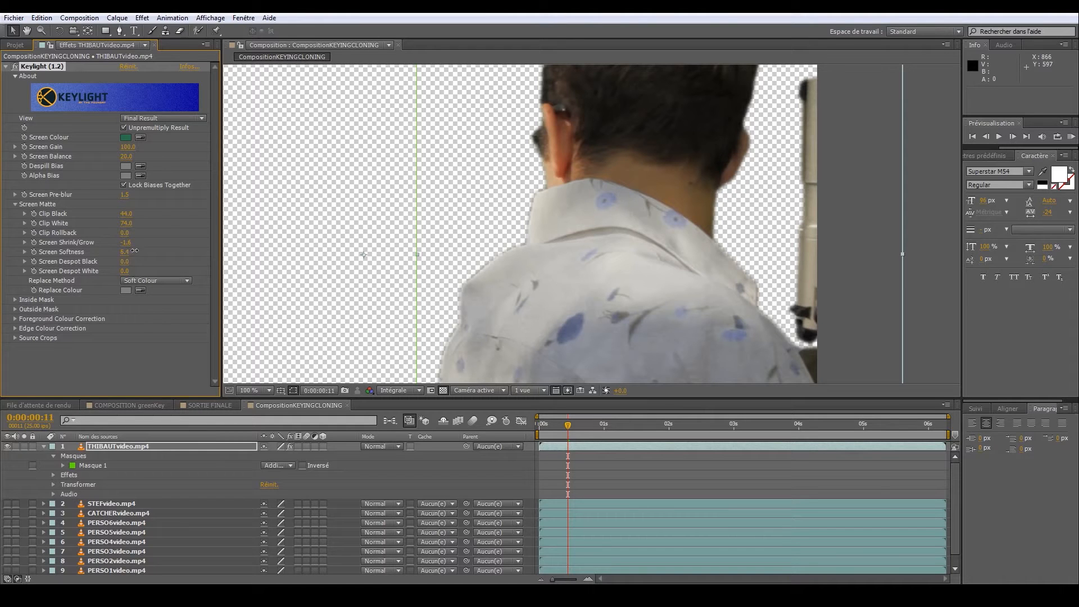
drag(128, 243, 125, 243)
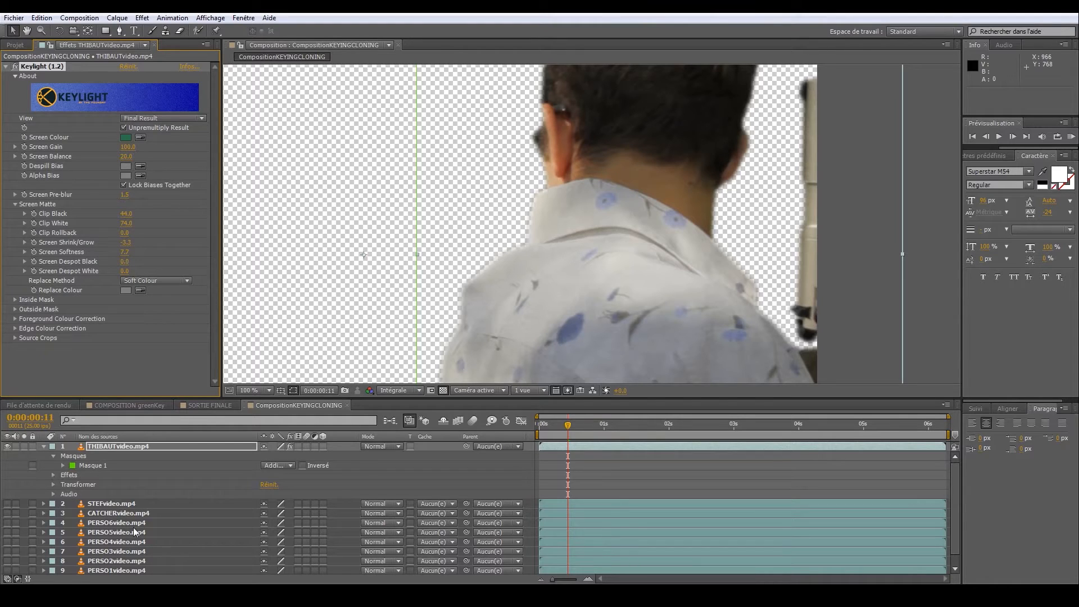
Show the forest background layer and inspect the keyed man's edges against it
scroll(73, 555, down, 1)
click(7, 570)
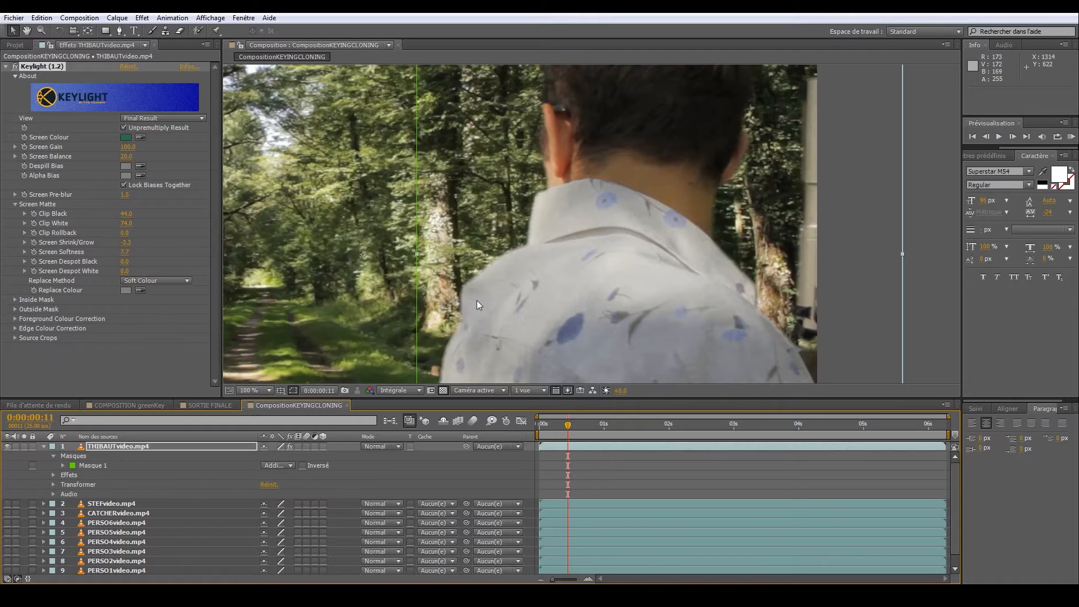
scroll(478, 300, down, 1)
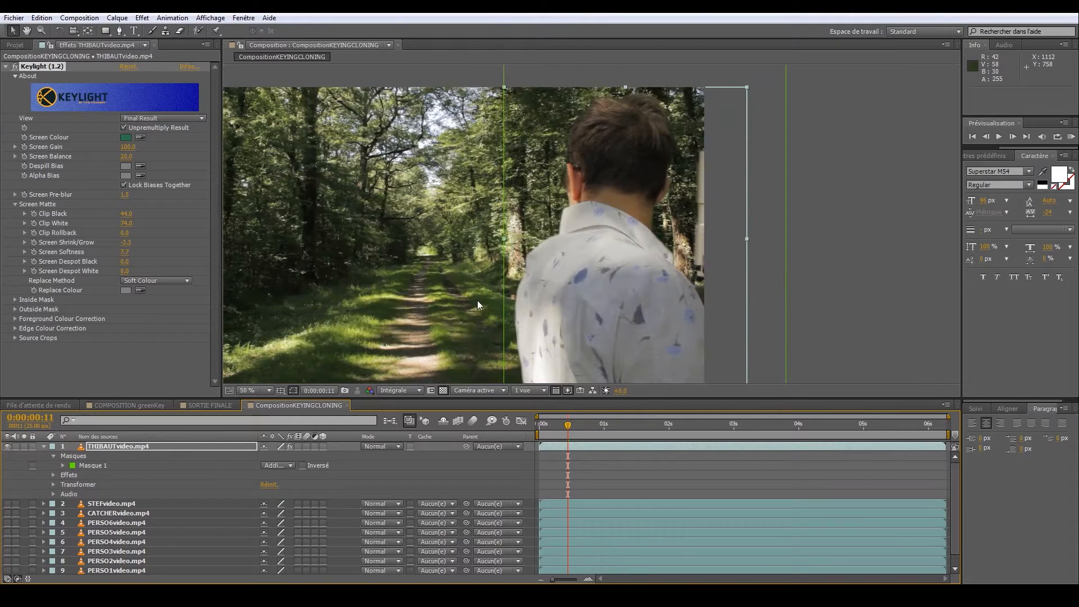
scroll(477, 301, up, 3)
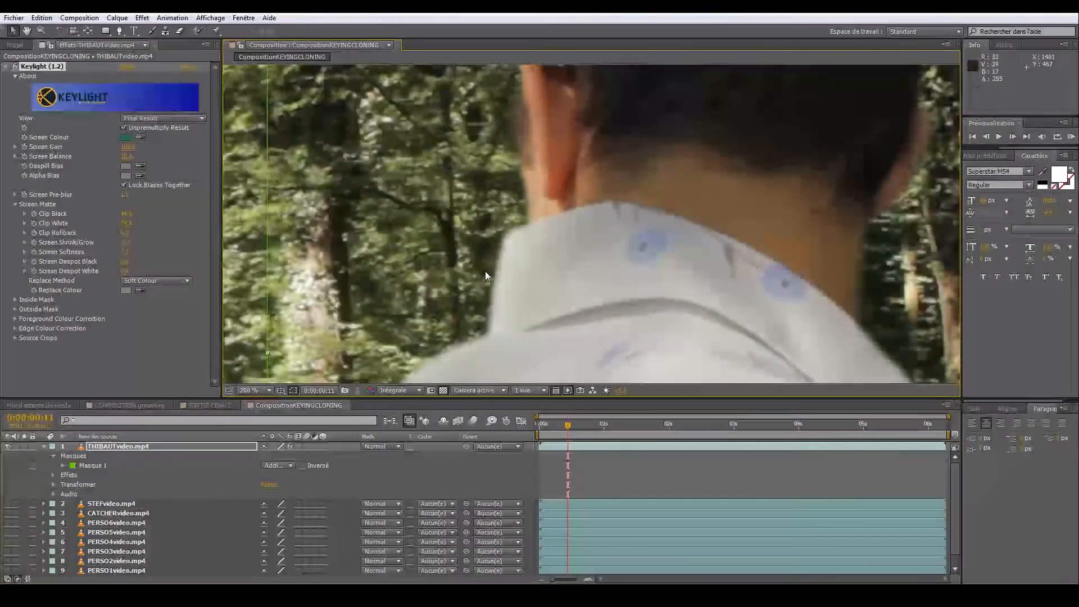
Reduce Screen Softness to 5, and further to 3
click(124, 253)
text(5)
key(Return)
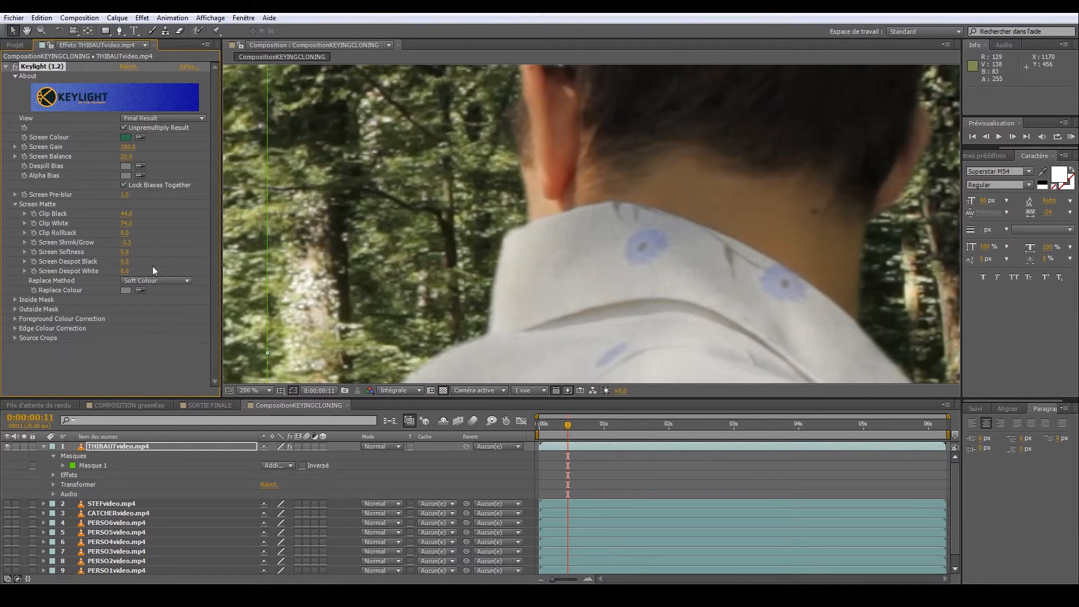
text(3)
key(Return)
Review the whole composite and move the current time back to 0:00:00:05
scroll(566, 307, down, 2)
scroll(566, 307, down, 4)
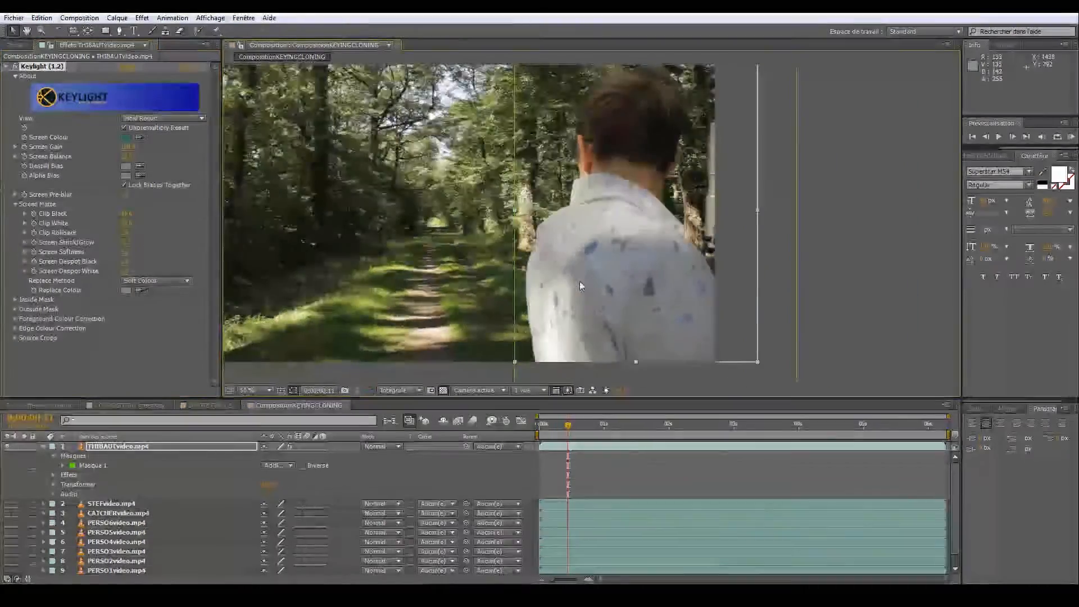
scroll(674, 292, up, 1)
drag(675, 296, 743, 313)
drag(568, 438, 553, 427)
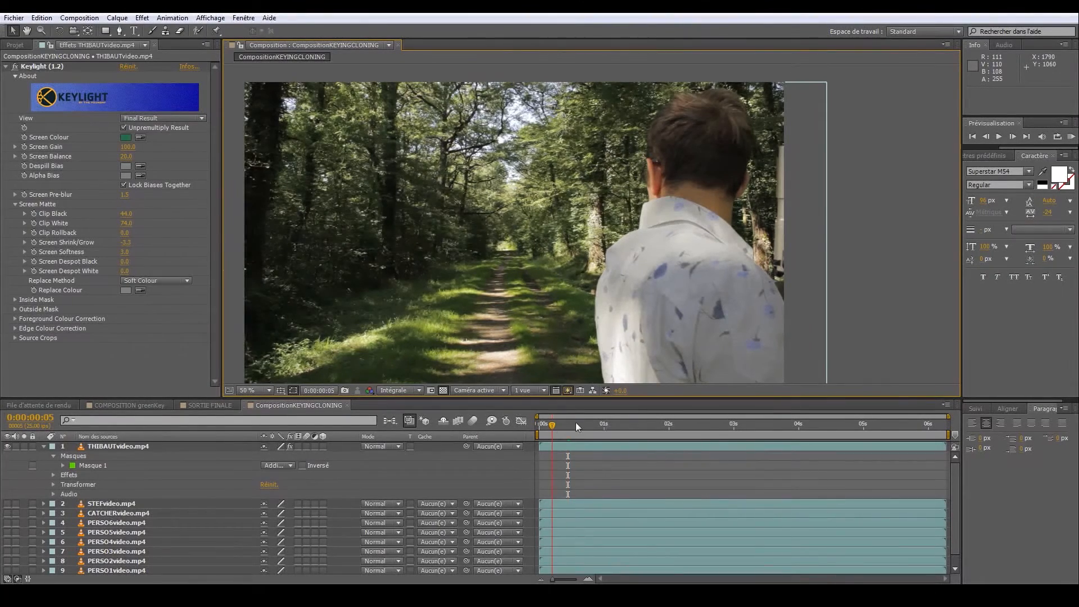
Check the keyed man at several points of the composition, ending at 0:00:03:12
click(694, 428)
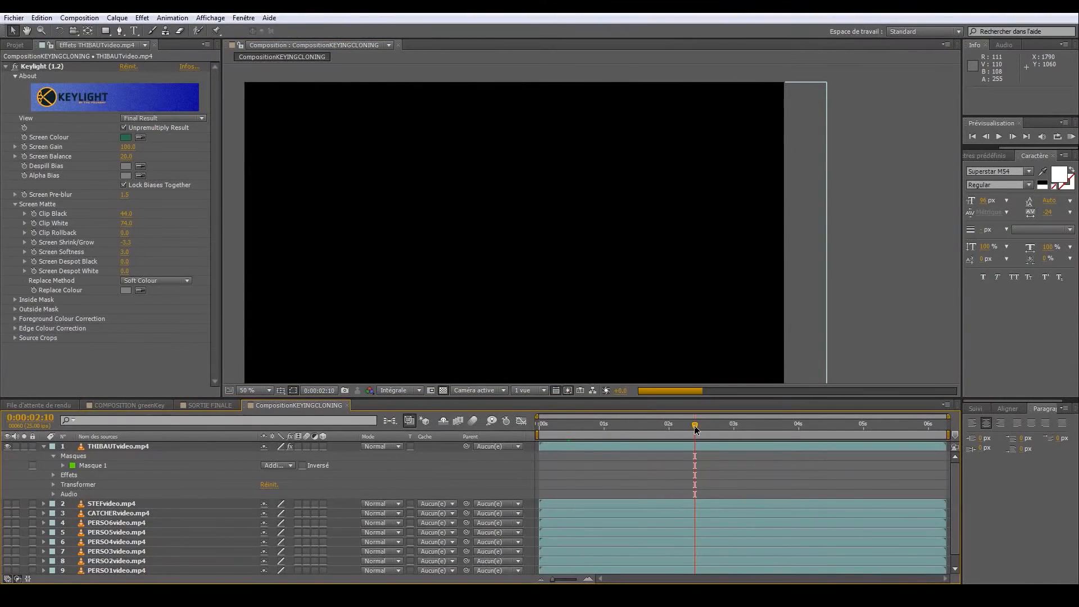
key(shift+Page_Down)
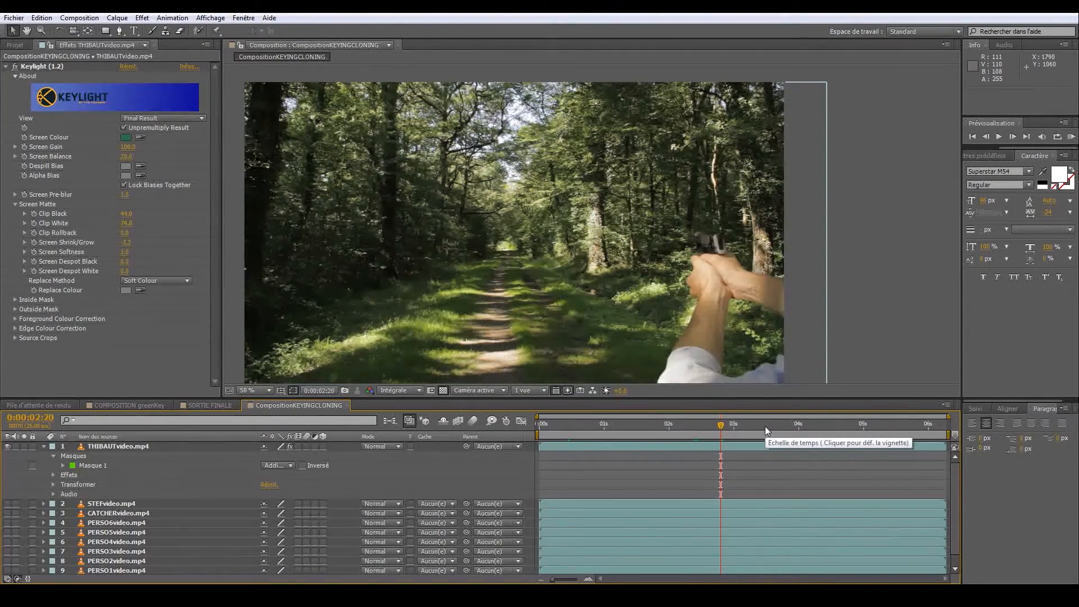
click(765, 426)
click(622, 428)
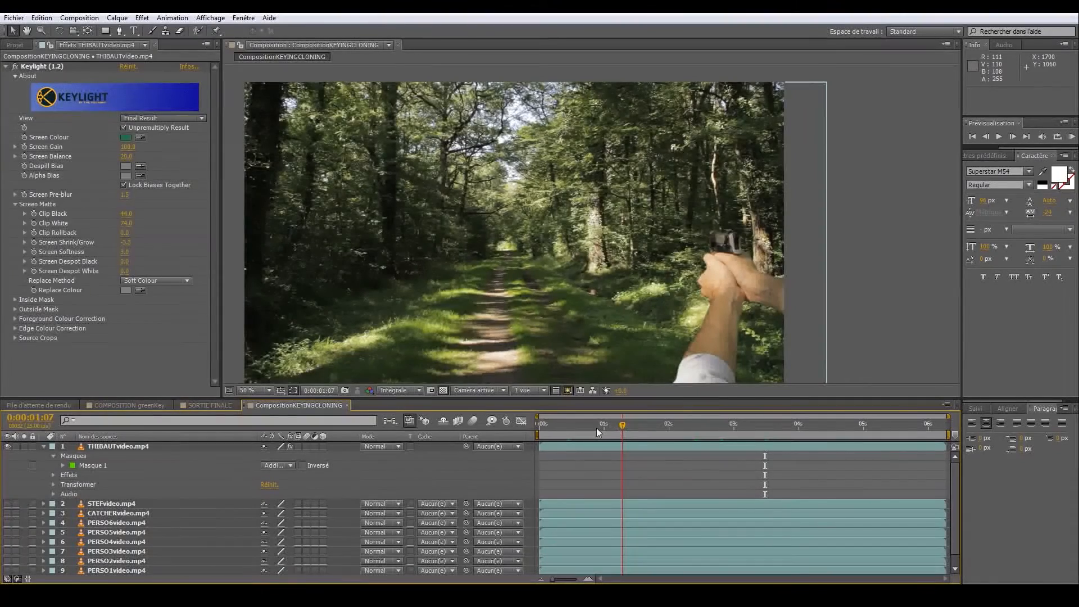
click(579, 429)
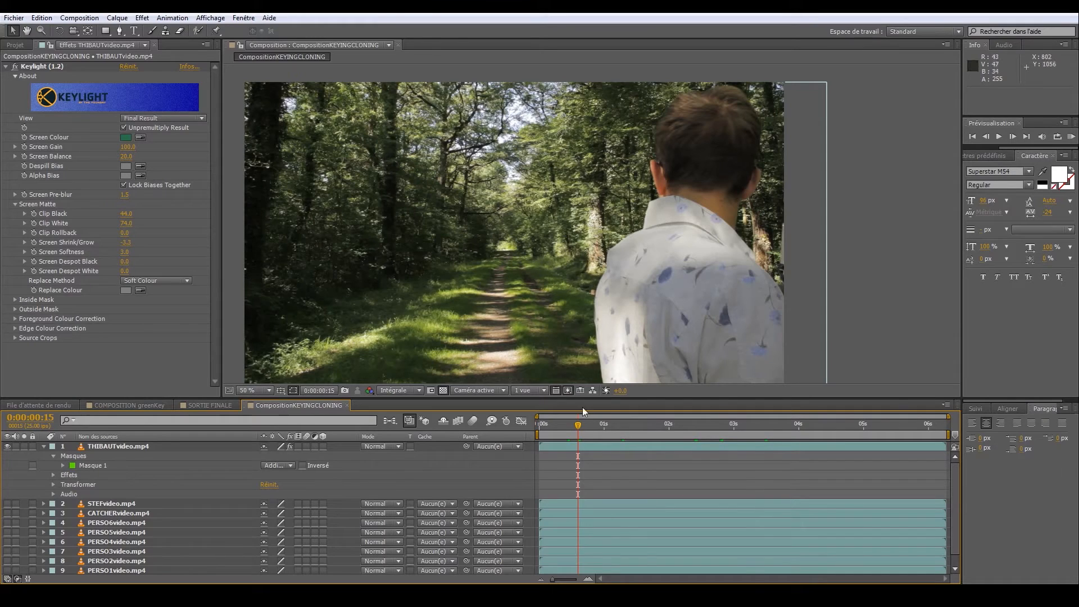
click(763, 425)
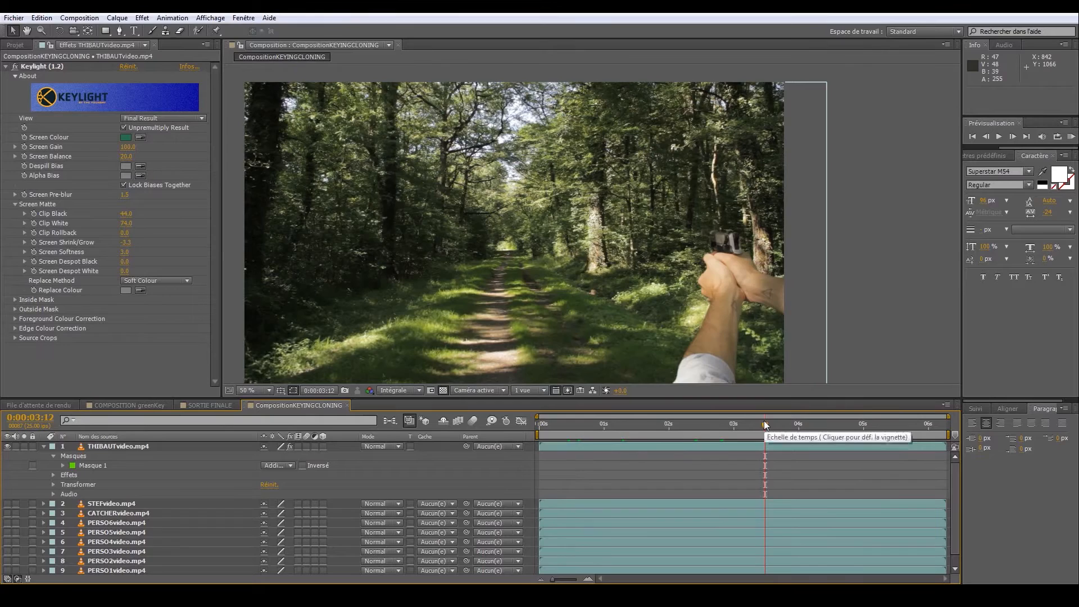
Inspect the key around the pistol and hands, and lower THIBAUTvideo.mp4's Screen Balance and Screen Gain
scroll(650, 204, up, 2)
scroll(650, 204, up, 4)
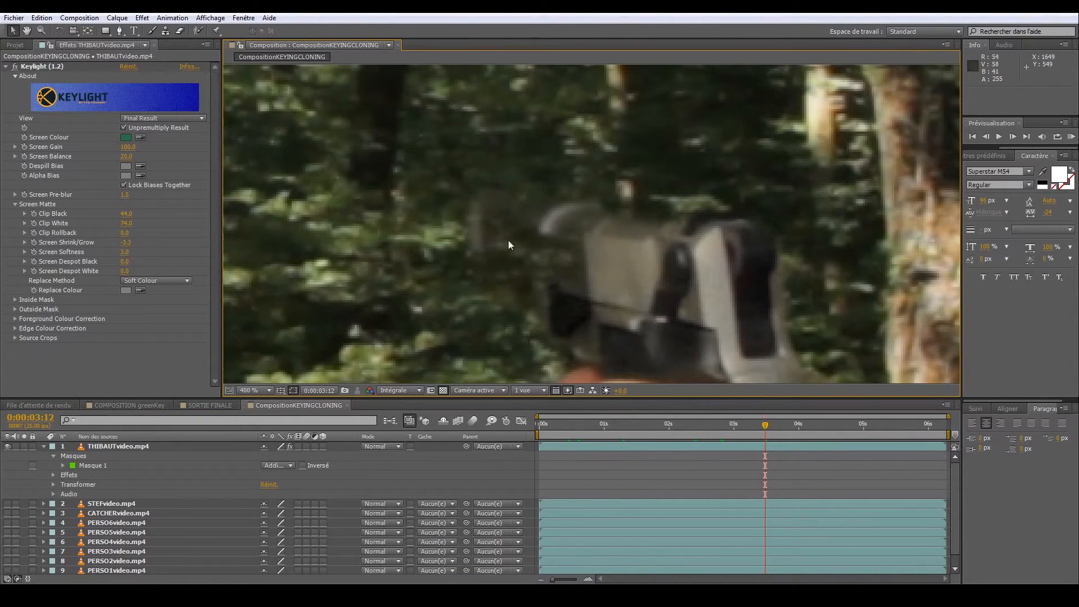
scroll(514, 285, down, 2)
drag(581, 305, 575, 250)
scroll(574, 250, down, 1)
scroll(584, 275, up, 1)
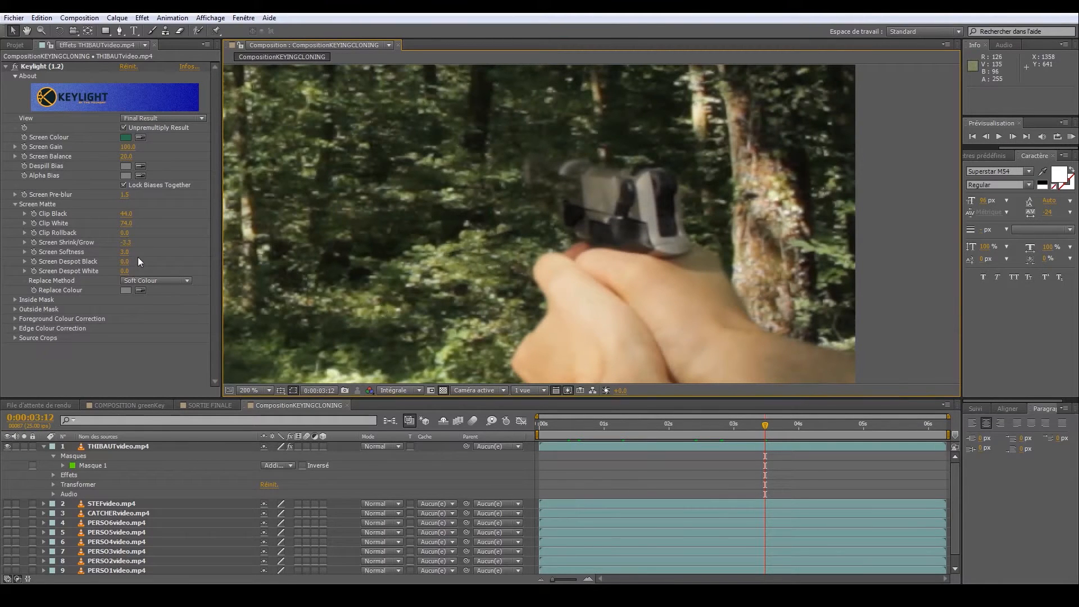
drag(125, 157, 128, 161)
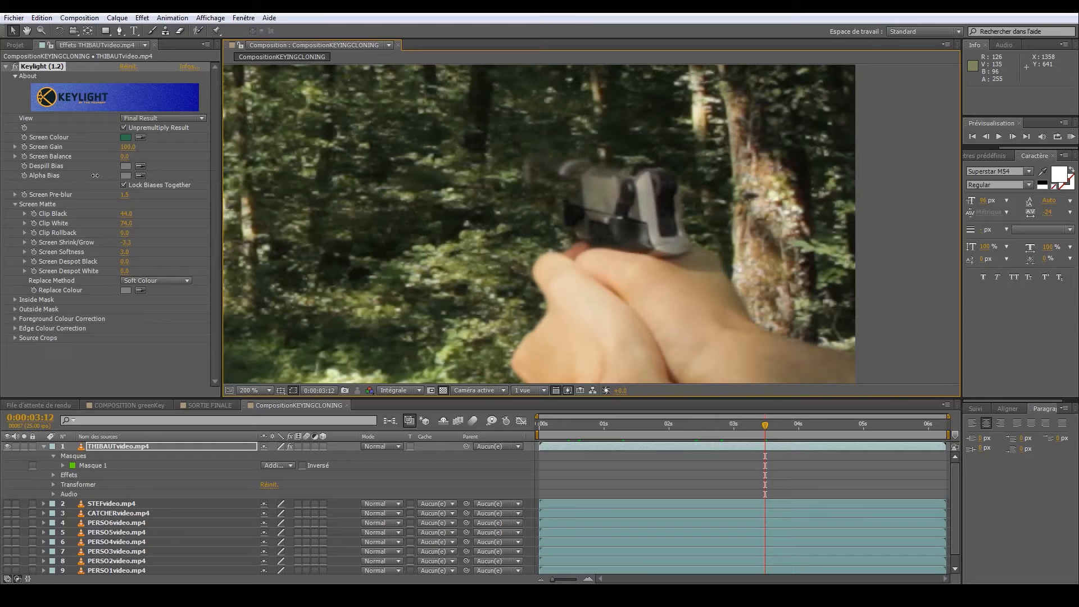
drag(99, 177, 122, 151)
Lower THIBAUTvideo.mp4's Clip White to 61 and raise its Clip Black slightly
scroll(474, 228, down, 2)
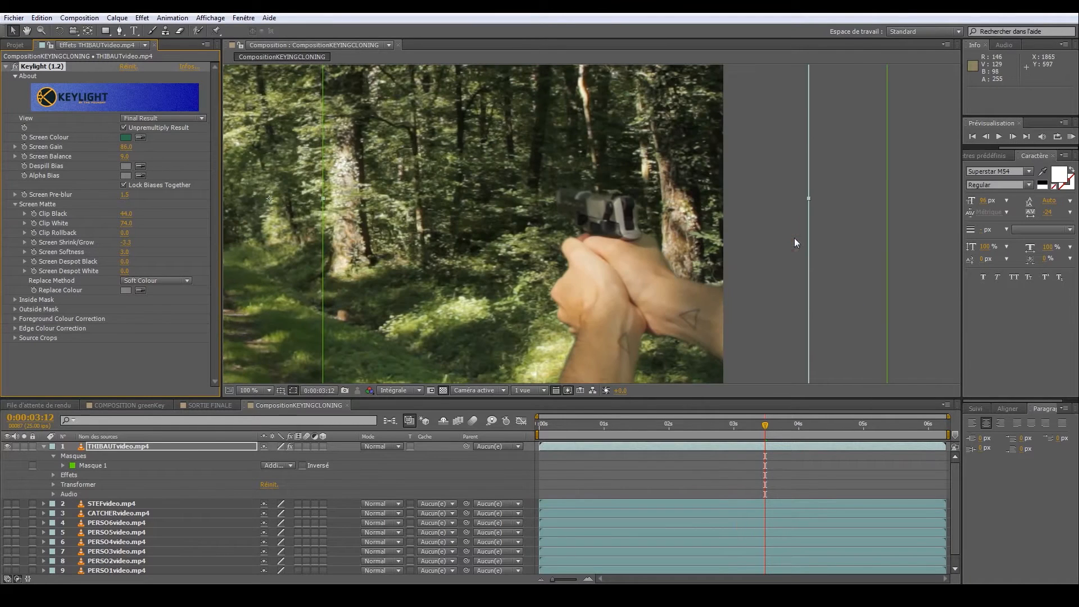
mouse_move(126, 226)
mouse_down()
mouse_move(119, 213)
mouse_move(131, 214)
mouse_up()
scroll(658, 297, down, 2)
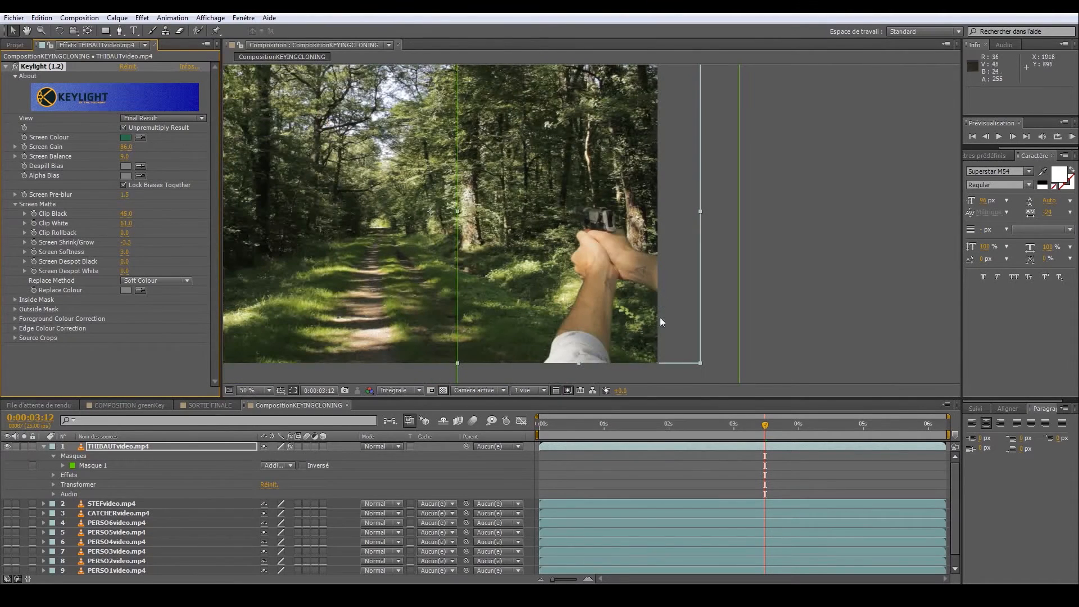
Check the key at other times up to 0:00:04:18 and set Screen Shrink/Grow to -5
click(551, 423)
click(754, 424)
click(794, 425)
click(847, 431)
scroll(587, 343, up, 2)
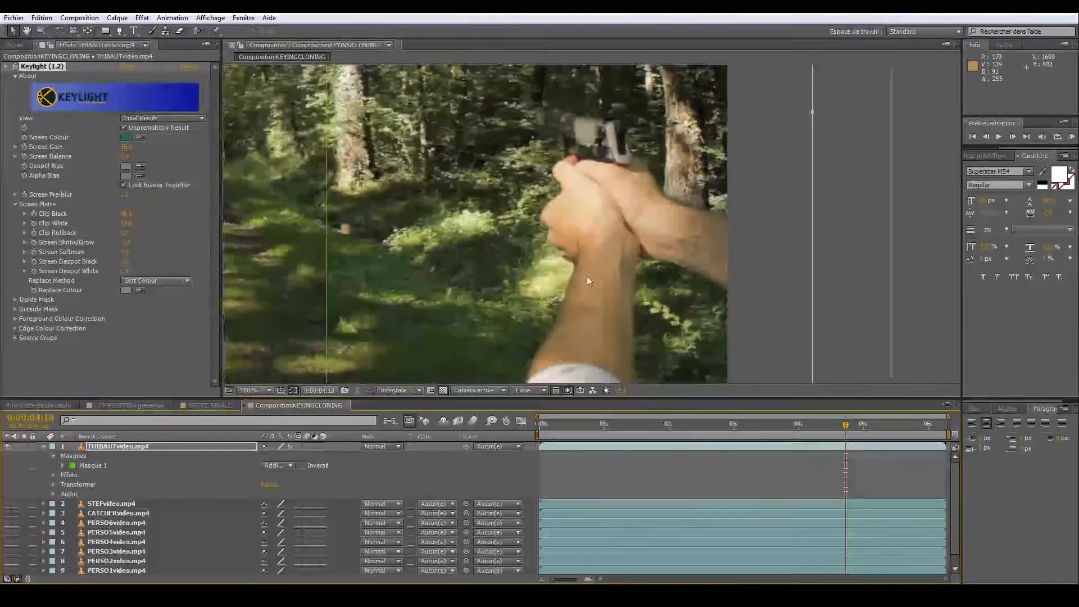
click(126, 243)
text(-5)
key(Return)
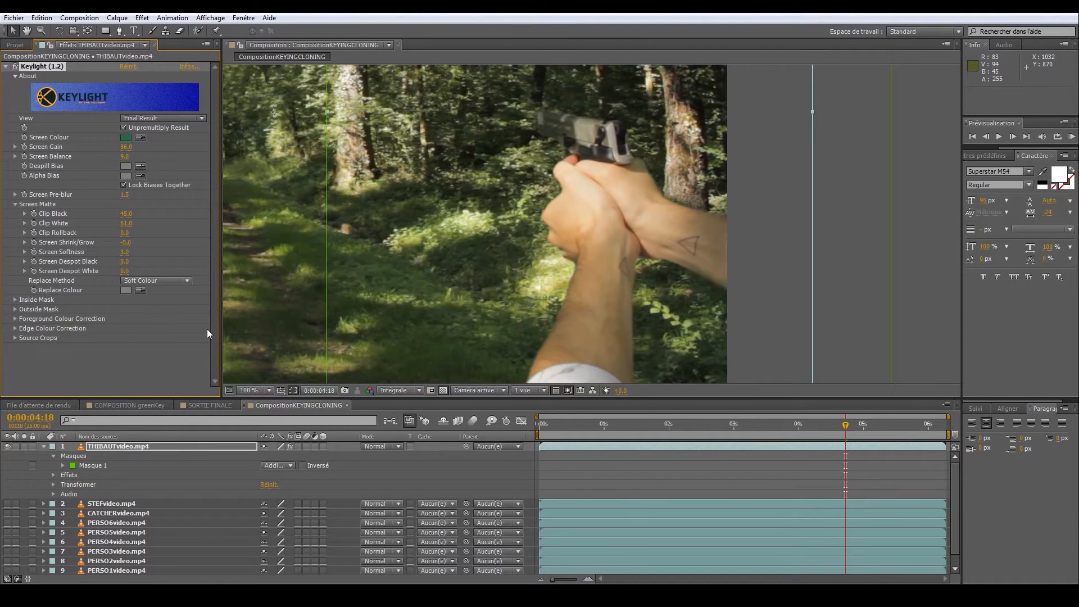
click(835, 278)
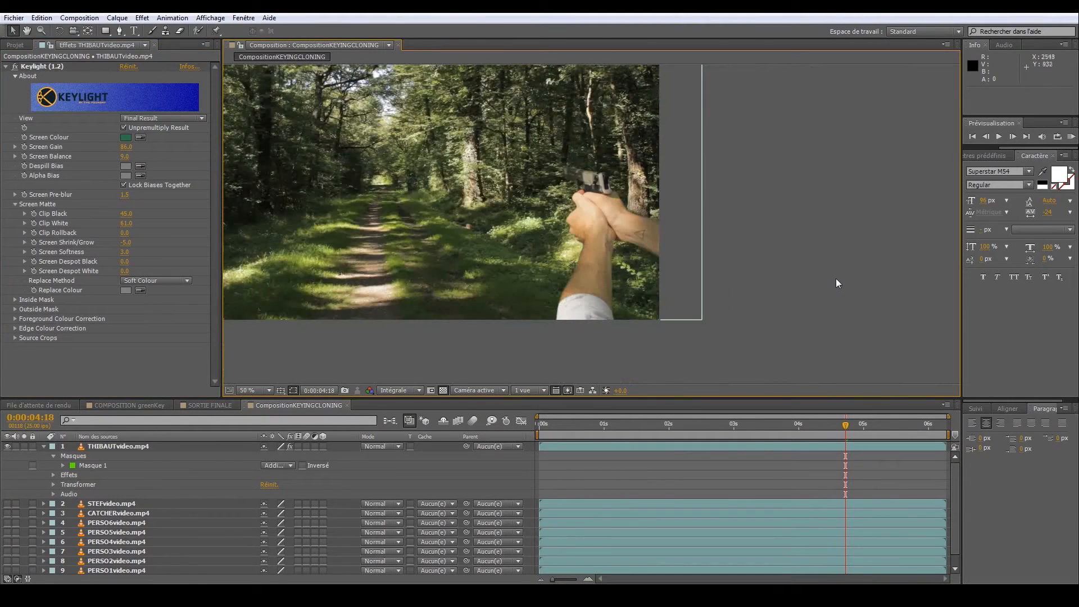
Review the full frame, collapse THIBAUTvideo.mp4's properties, and make the STEFvideo.mp4 layer visible
scroll(573, 274, down, 1)
drag(474, 295, 544, 329)
scroll(544, 329, up, 1)
scroll(590, 224, down, 1)
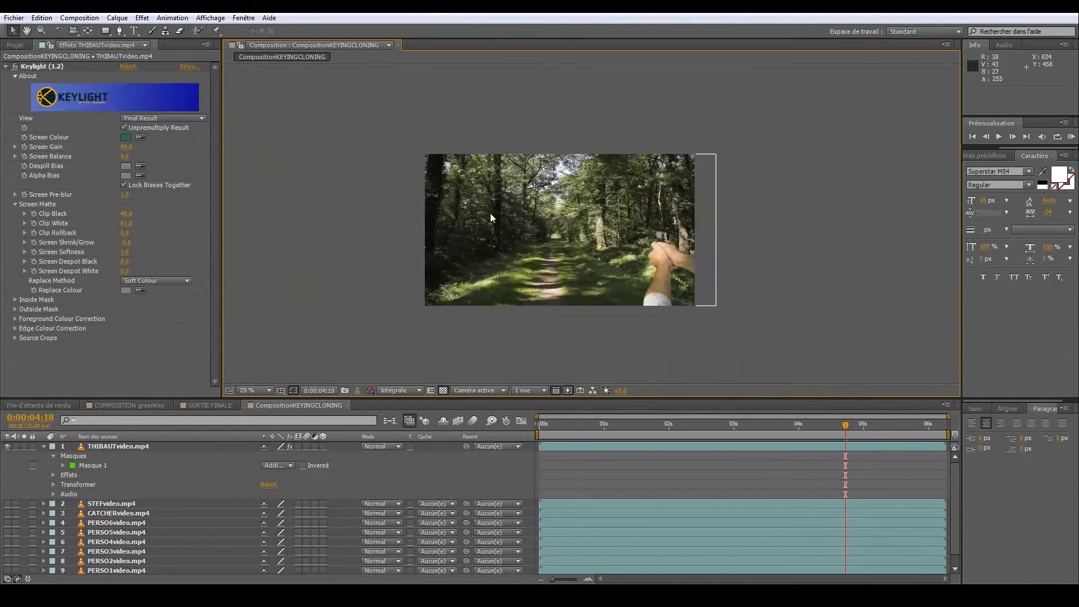
scroll(610, 238, up, 1)
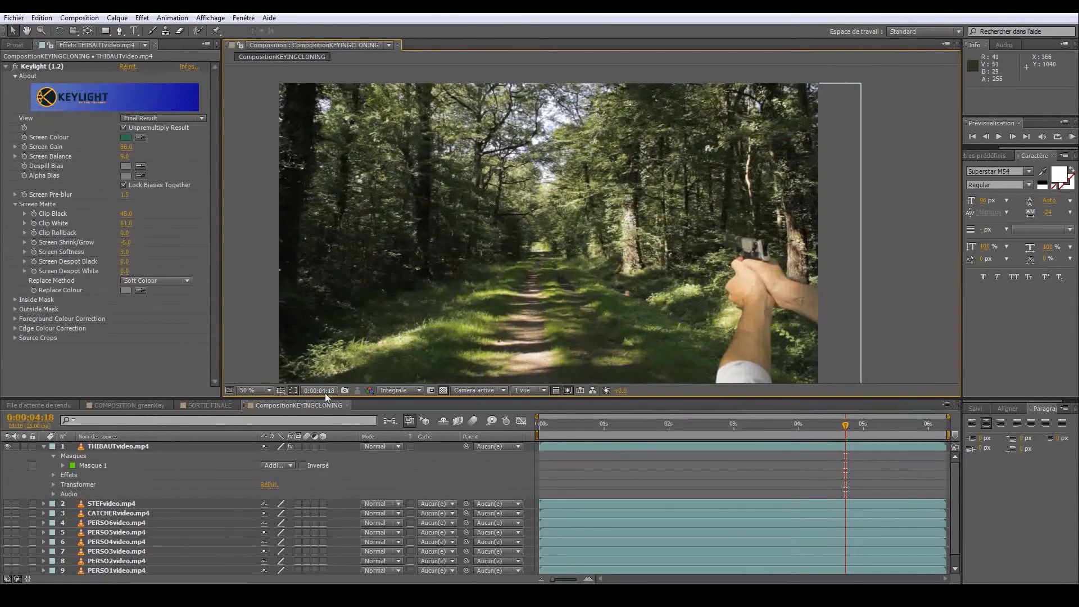
click(44, 447)
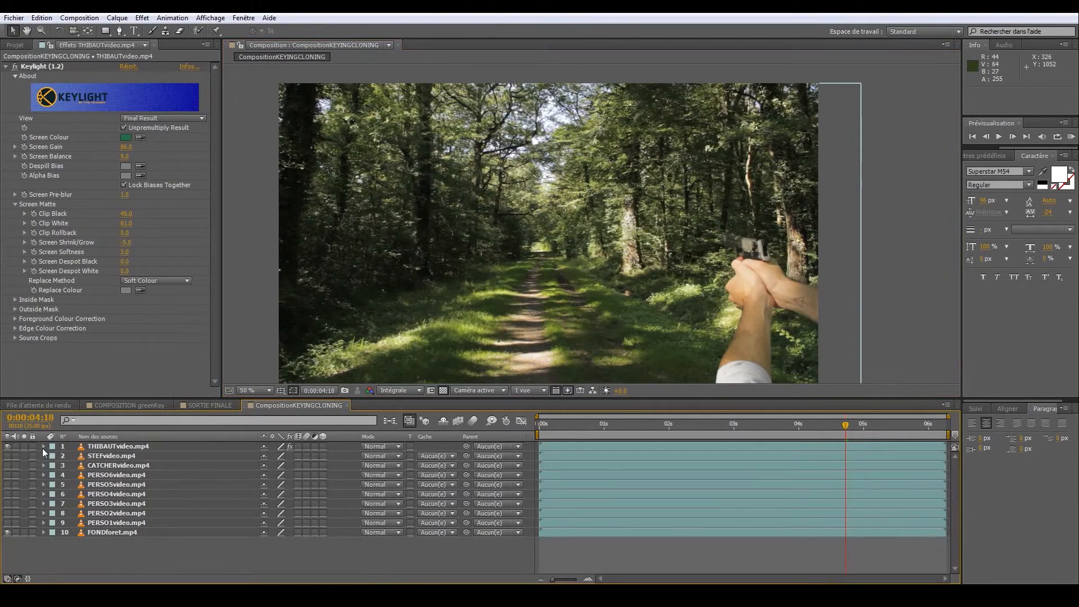
click(117, 458)
click(8, 456)
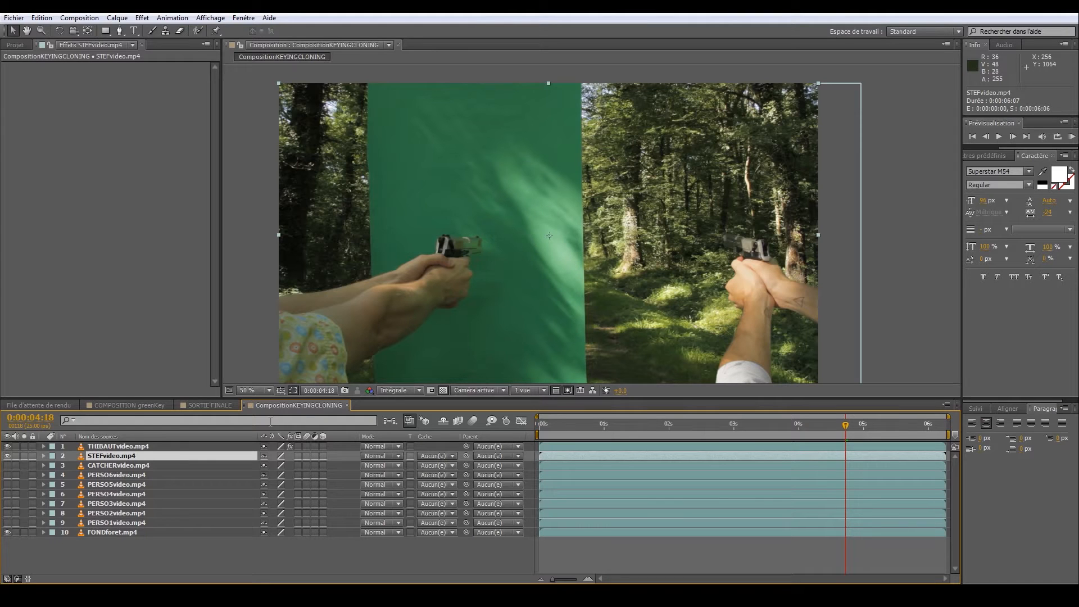
Copy the Keylight effect with its settings from THIBAUTvideo.mp4 to STEFvideo.mp4
click(116, 447)
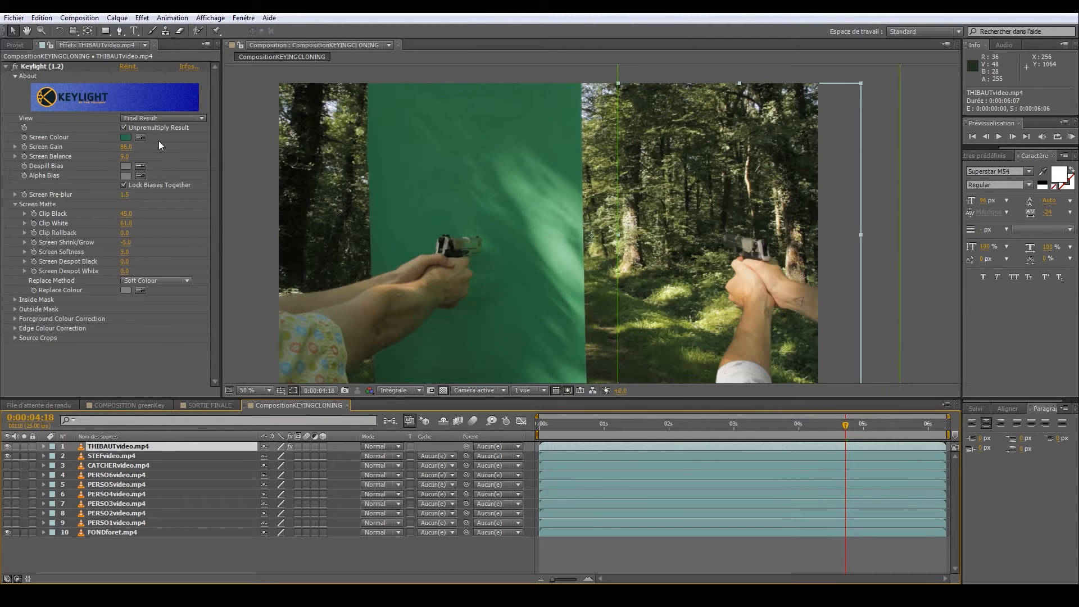
click(42, 68)
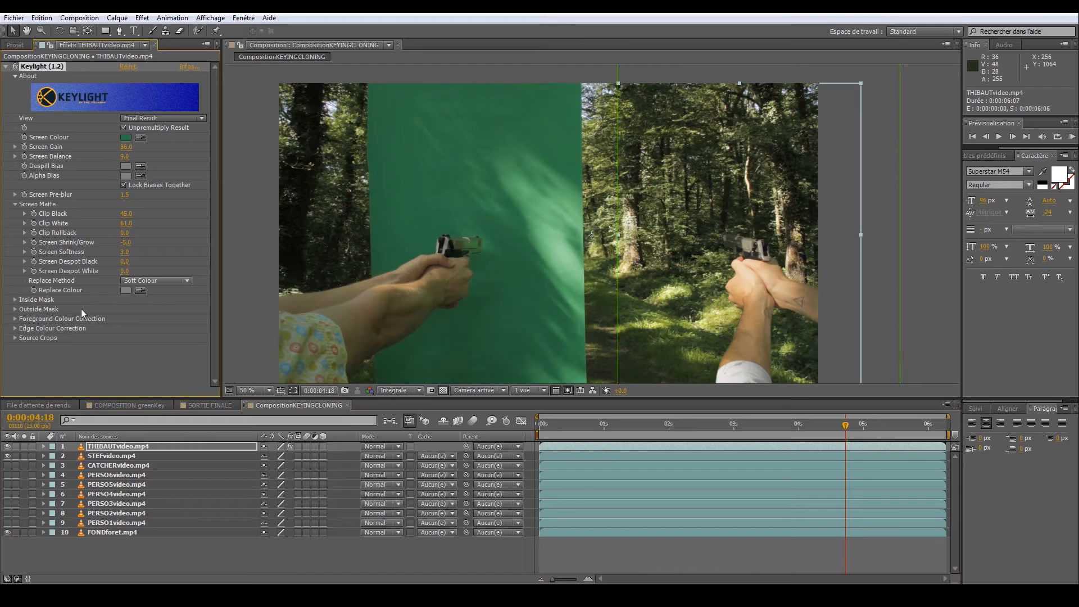
click(126, 450)
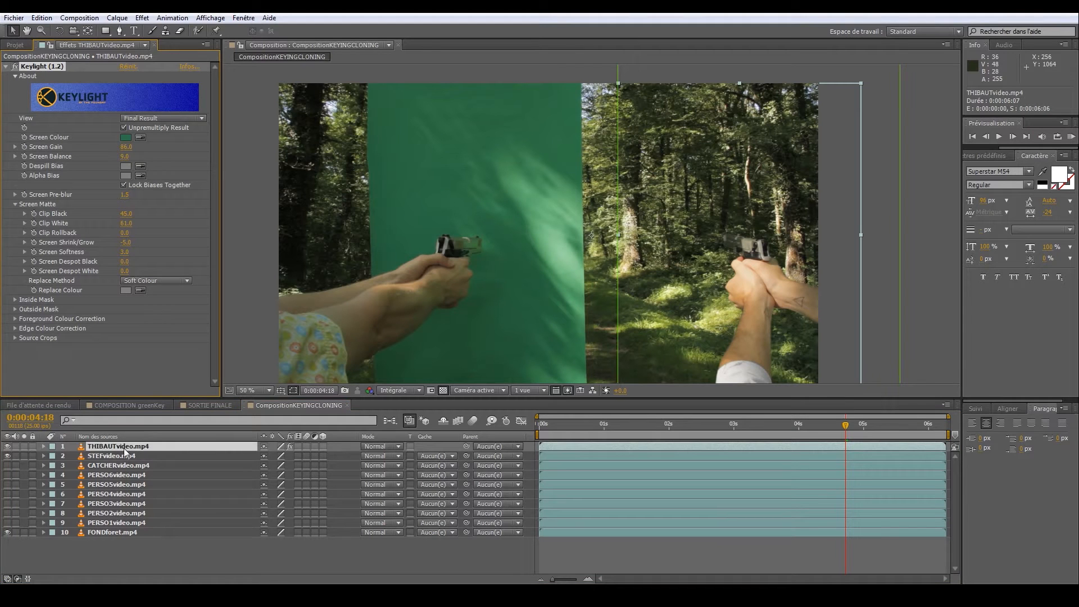
click(54, 68)
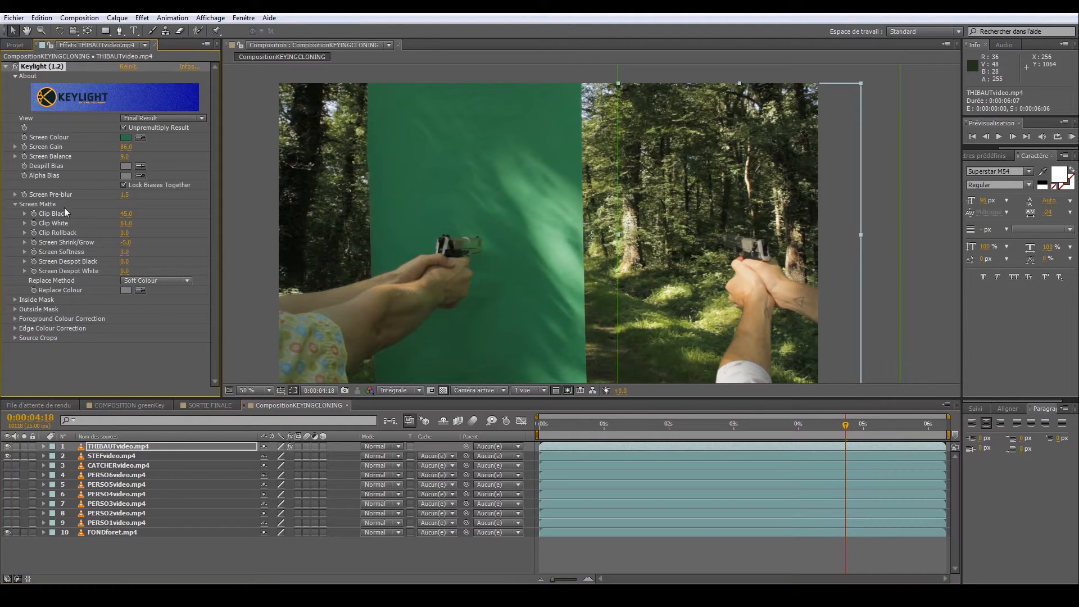
click(118, 455)
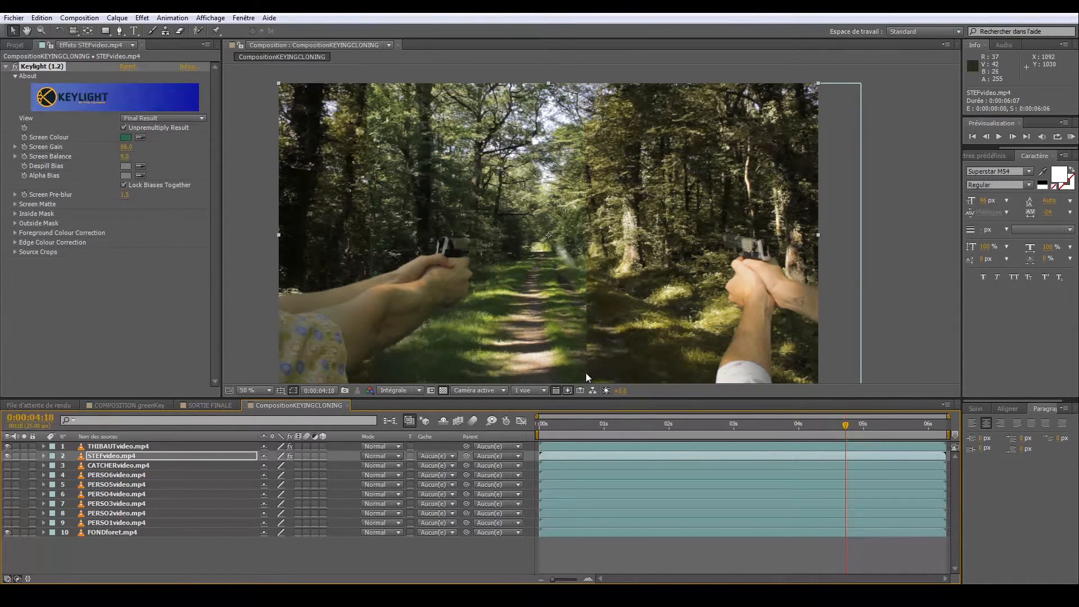
Hide the forest background layer and shift STEFvideo.mp4 horizontally to position 630, 540
click(114, 533)
click(112, 455)
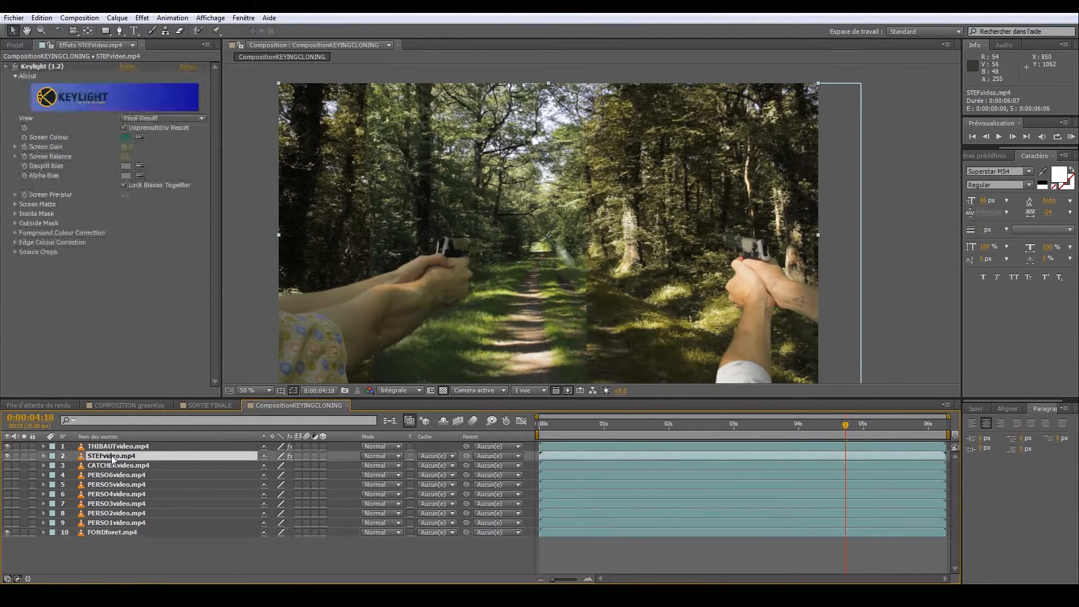
drag(527, 296, 460, 301)
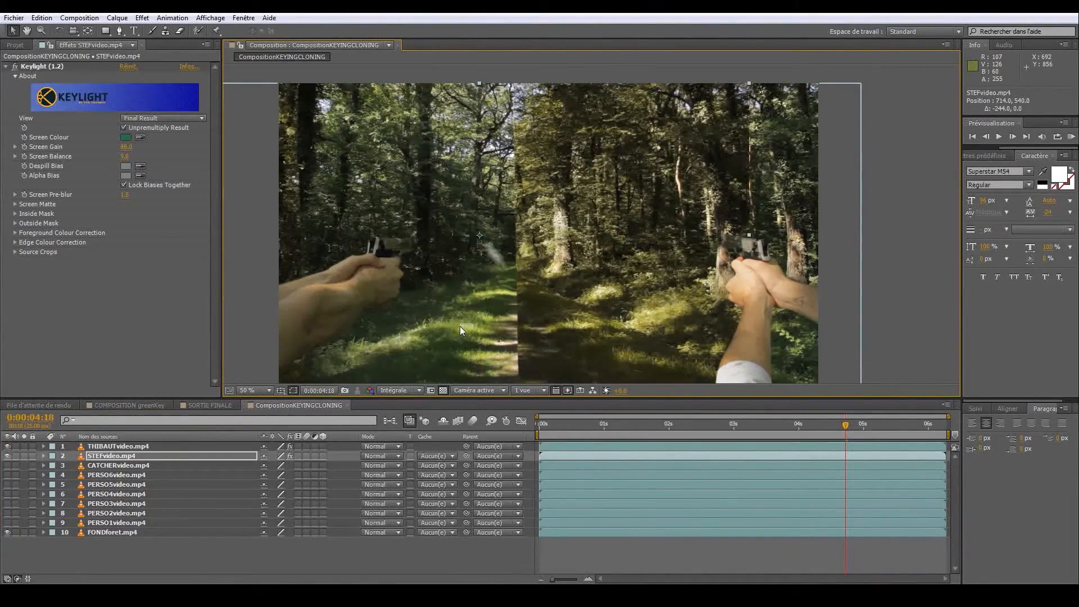
click(8, 531)
drag(480, 320, 456, 321)
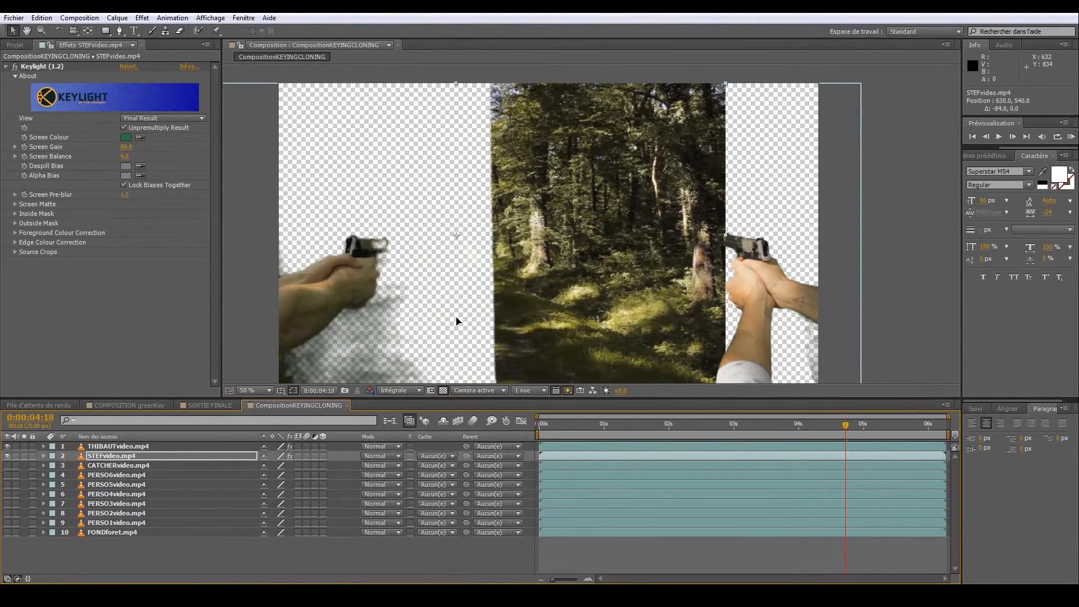
Draw a rectangular mask on STEFvideo.mp4 around the arms and gun, excluding the forest beyond the green screen
click(107, 32)
scroll(272, 207, down, 2)
mouse_move(369, 132)
mouse_down()
mouse_move(514, 377)
mouse_move(556, 387)
mouse_move(541, 386)
mouse_up()
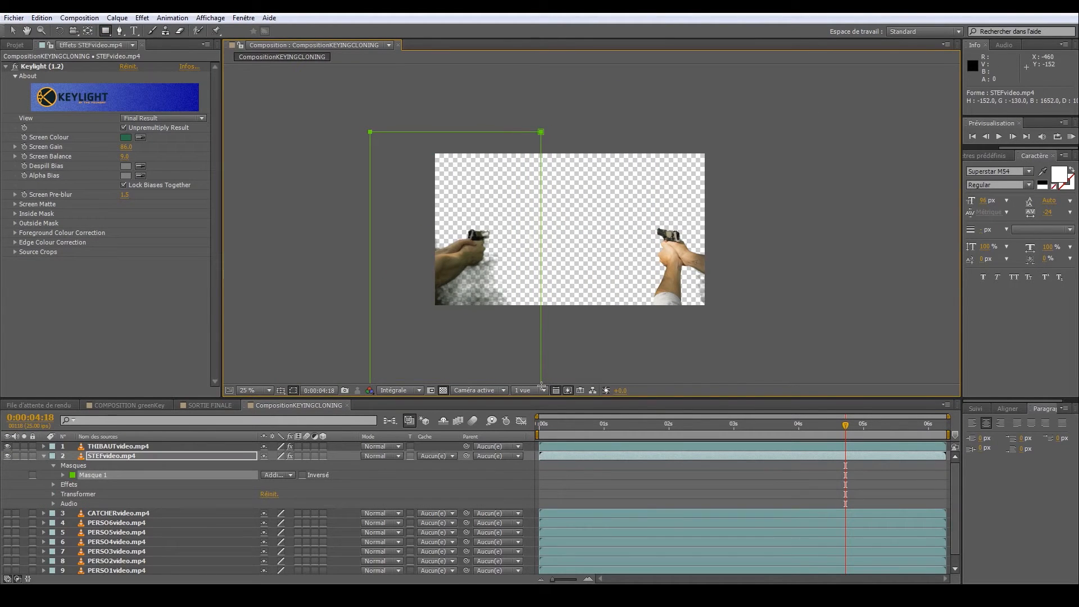
scroll(559, 221, up, 2)
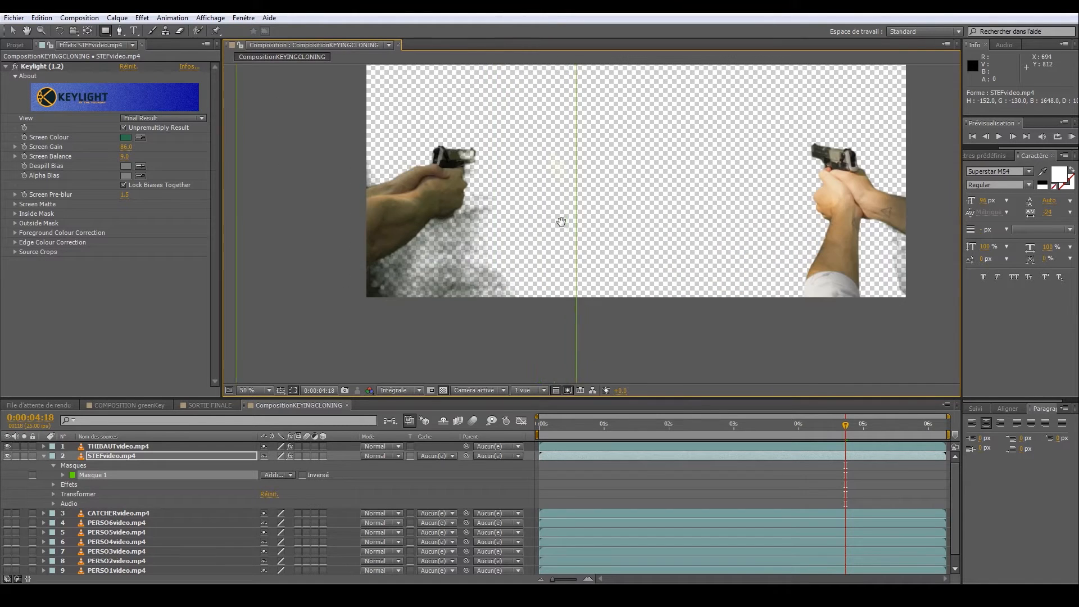
key(v)
Raise Clip Black in the keys of THIBAUTvideo.mp4 and STEFvideo.mp4 to clear the residue around the arms
click(148, 446)
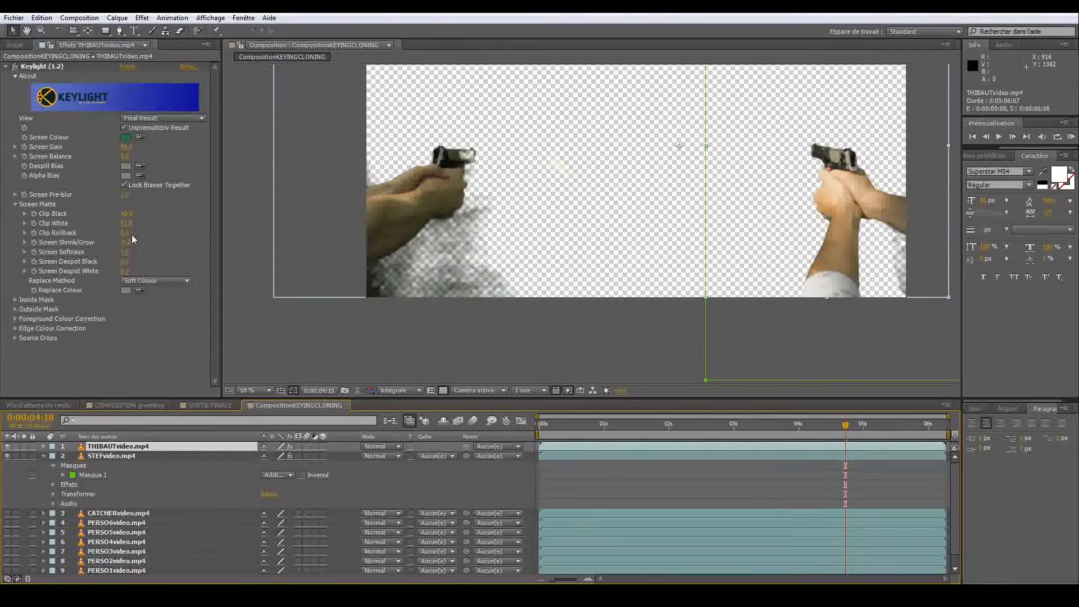
drag(127, 214, 134, 213)
click(113, 456)
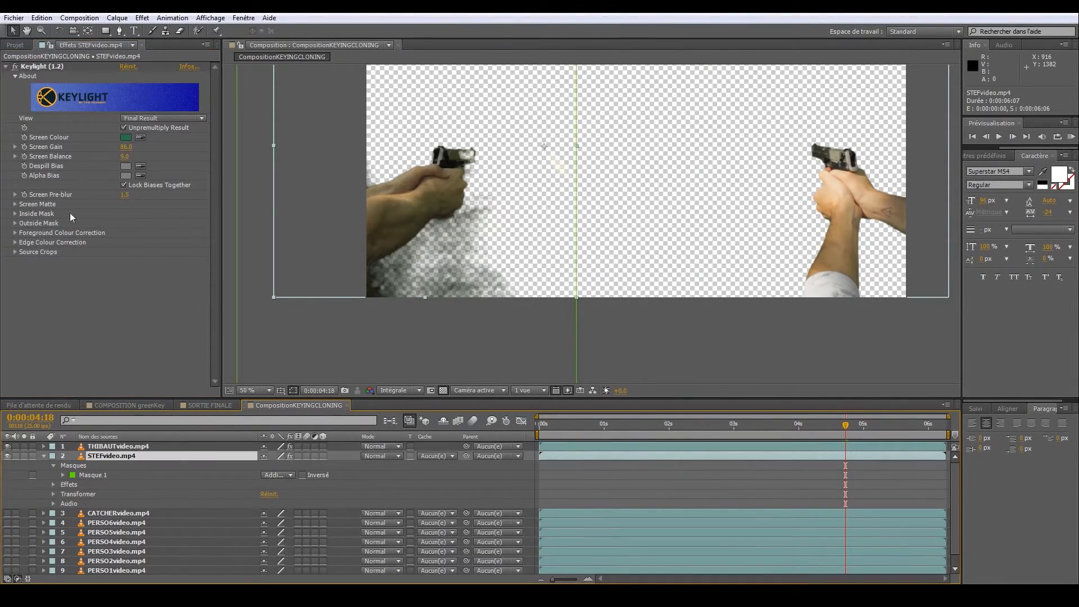
click(15, 204)
drag(129, 213, 133, 211)
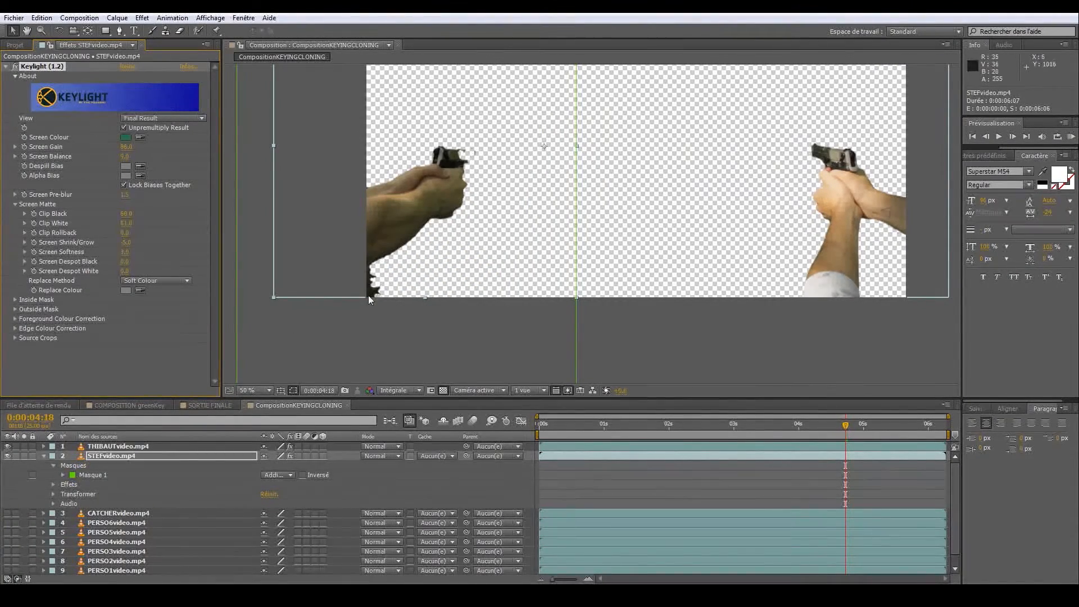
Retune STEFvideo.mp4's key with Screen Gain 85, Clip Black 57 and Clip White 71, and move the layer to position 592, 540
drag(128, 146, 135, 158)
drag(128, 213, 127, 247)
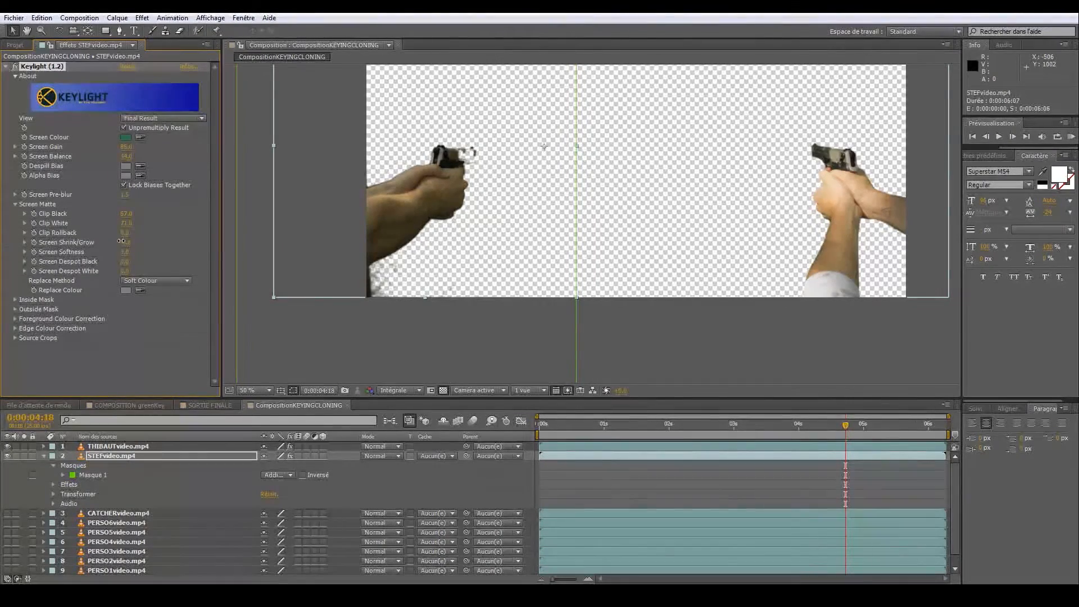
drag(355, 282, 344, 289)
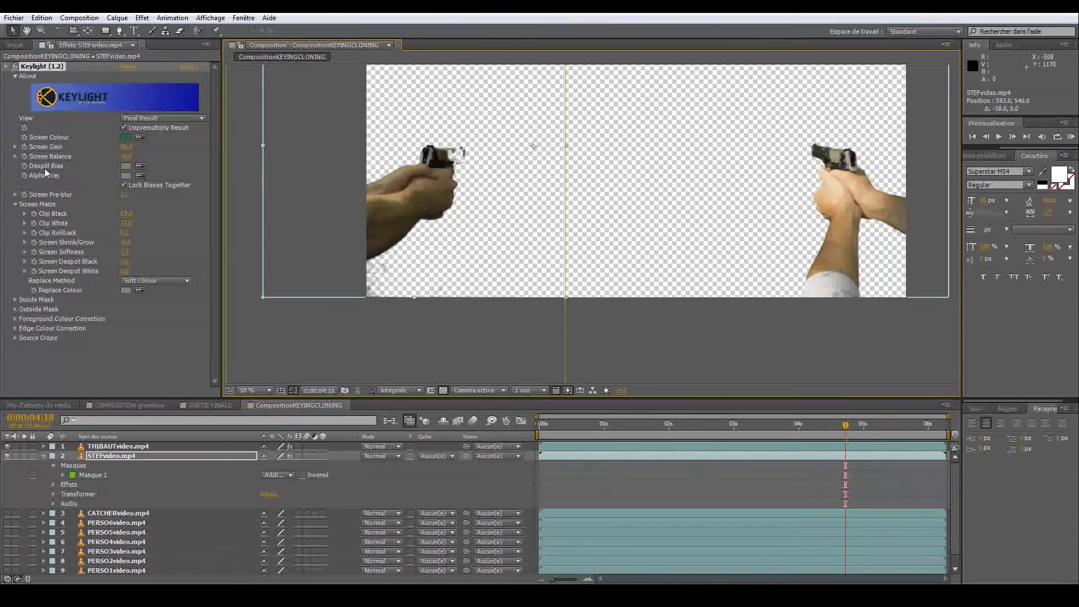
Raise STEFvideo.mp4's Screen Despot Black slightly, and reset Screen Despot White to 0 after testing it around the gun
drag(124, 261, 234, 262)
scroll(386, 313, up, 2)
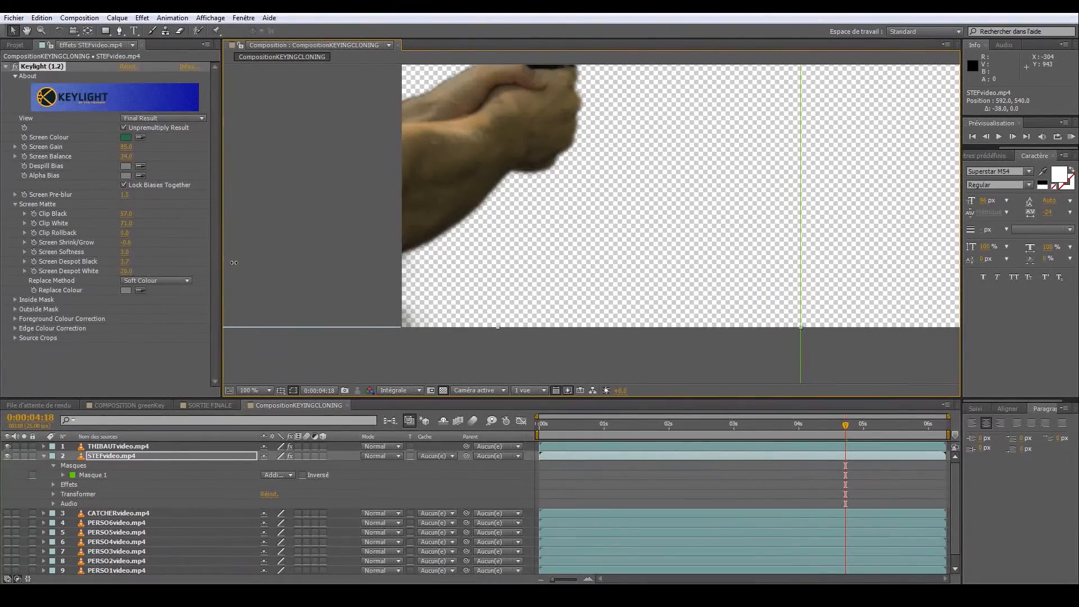
scroll(533, 210, down, 1)
drag(534, 202, 518, 249)
scroll(518, 249, up, 1)
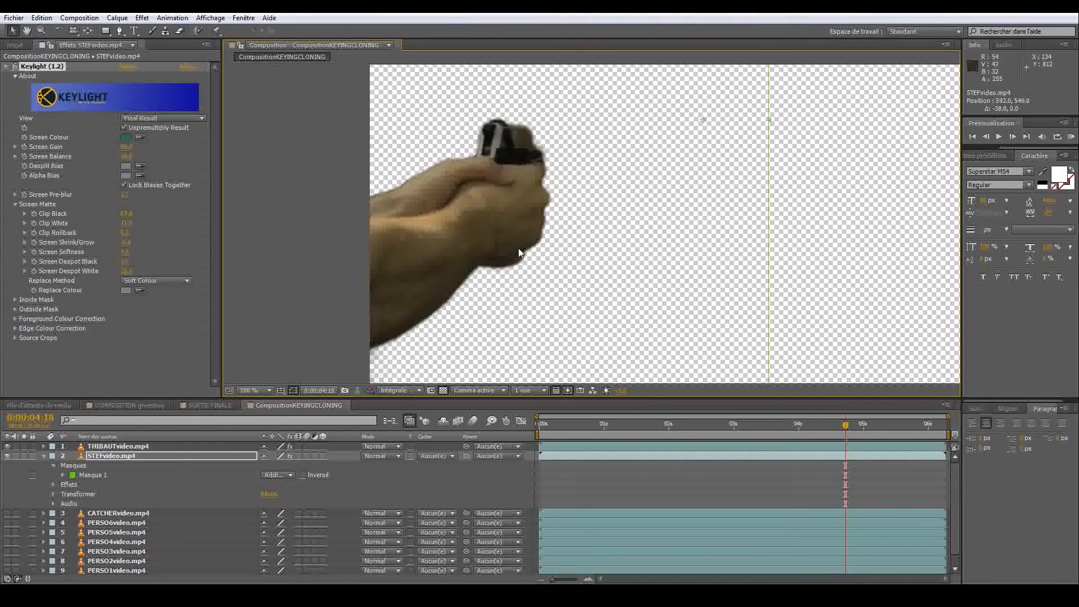
drag(126, 272, 56, 283)
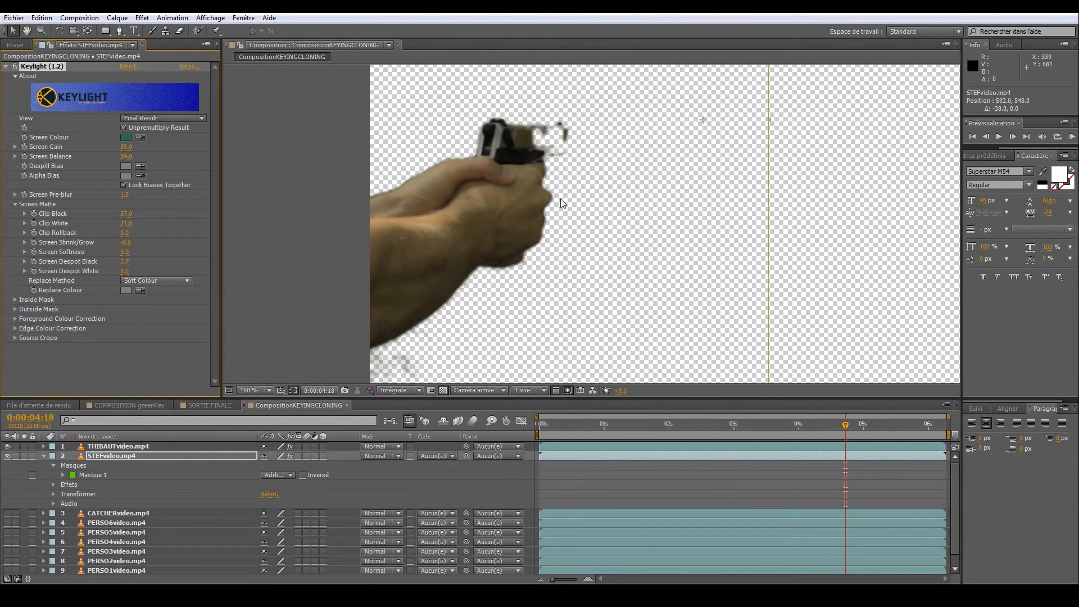
Set STEFvideo.mp4's Screen Despot Black to 0 and raise its Screen Despot White slightly, leaving the Replace Method on Soft Colour
drag(125, 272, 131, 269)
drag(125, 262, 107, 274)
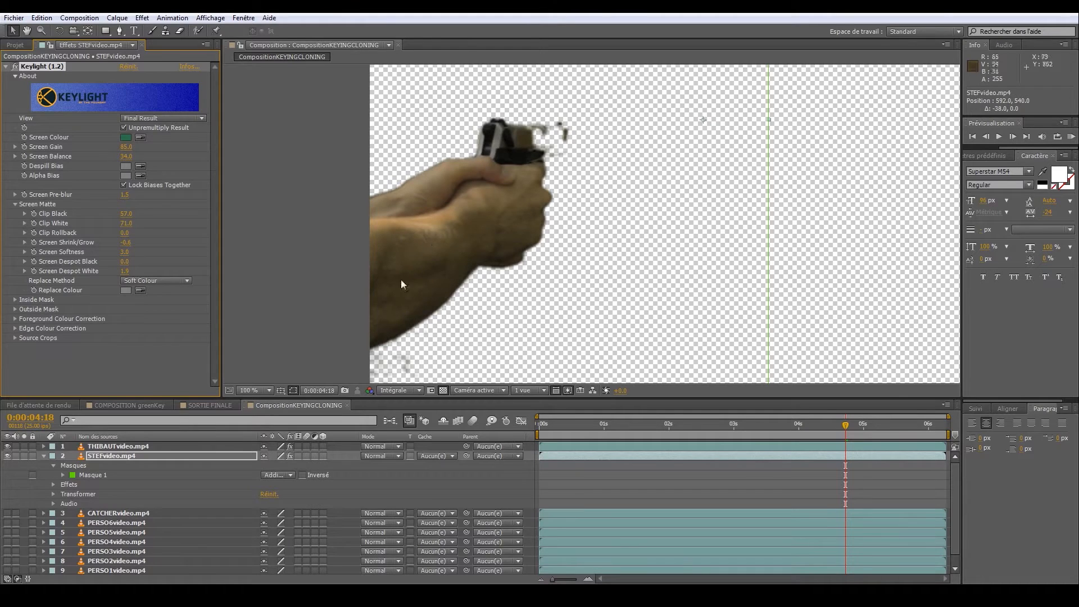
drag(464, 267, 477, 237)
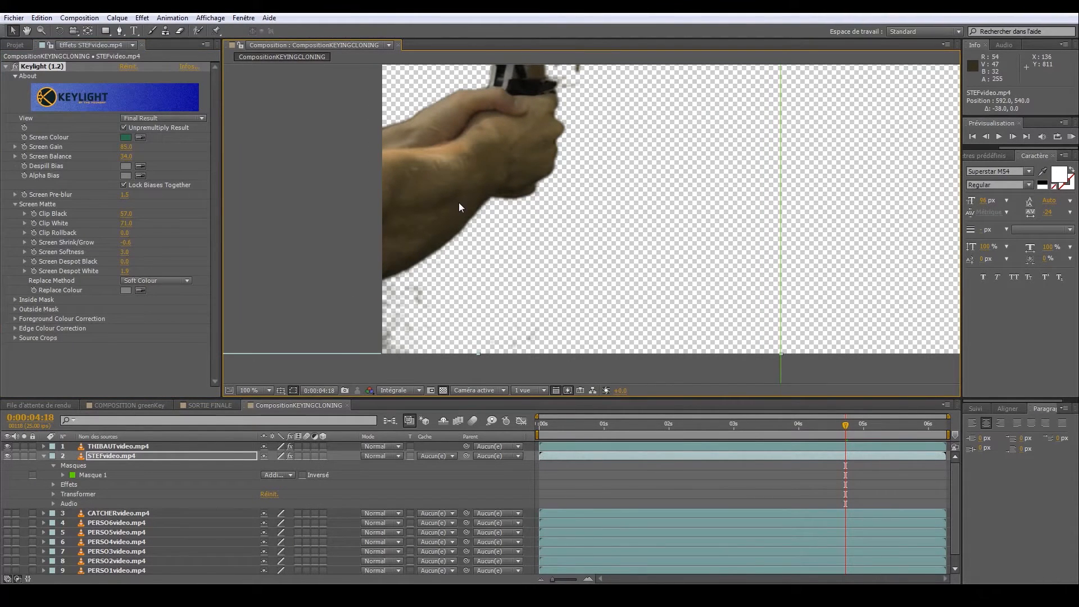
click(159, 282)
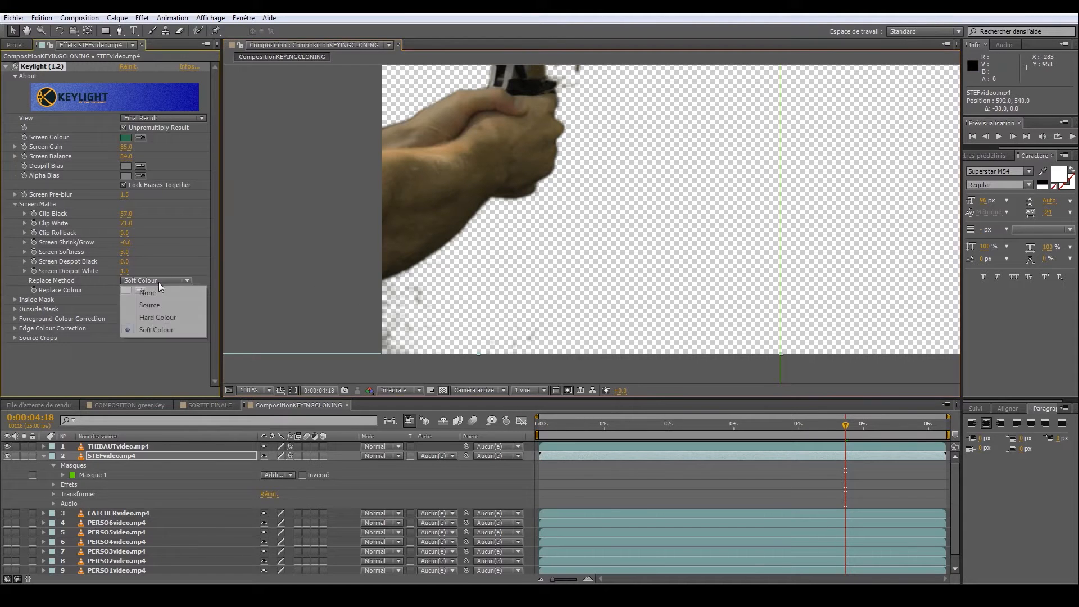
click(180, 254)
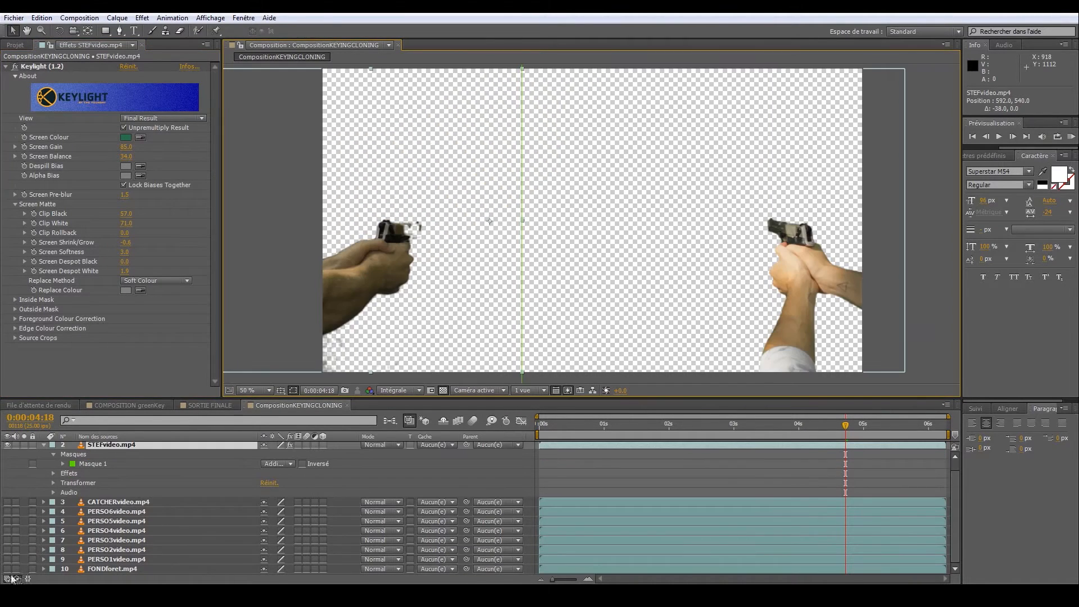
Show FONDforet.mp4 behind the two keyed layers, check the composite at several times up to 0:00:04:04, and collapse STEFvideo.mp4's properties
click(7, 568)
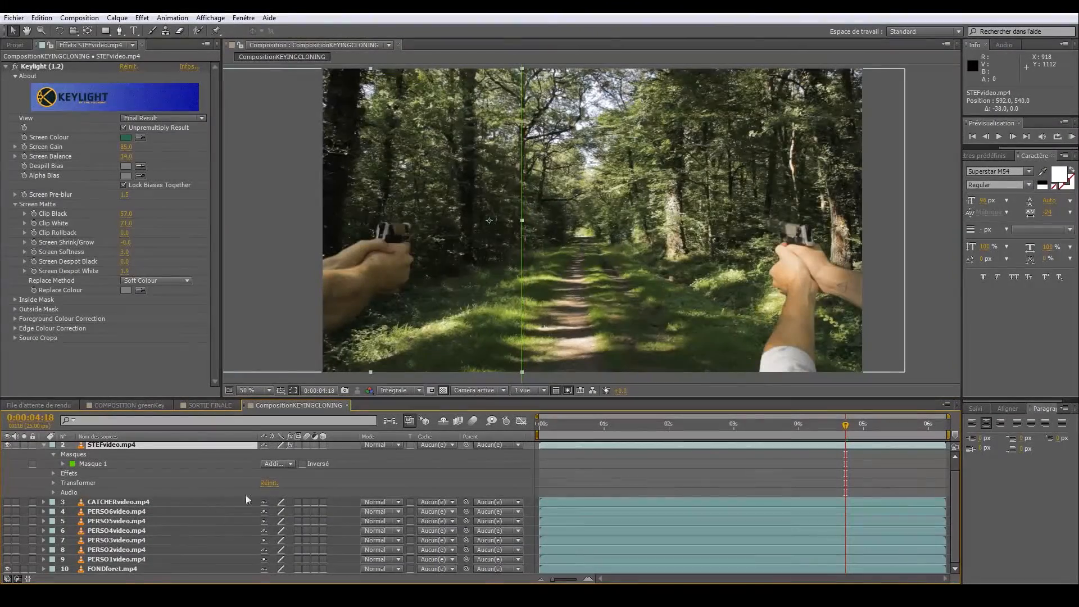
click(582, 430)
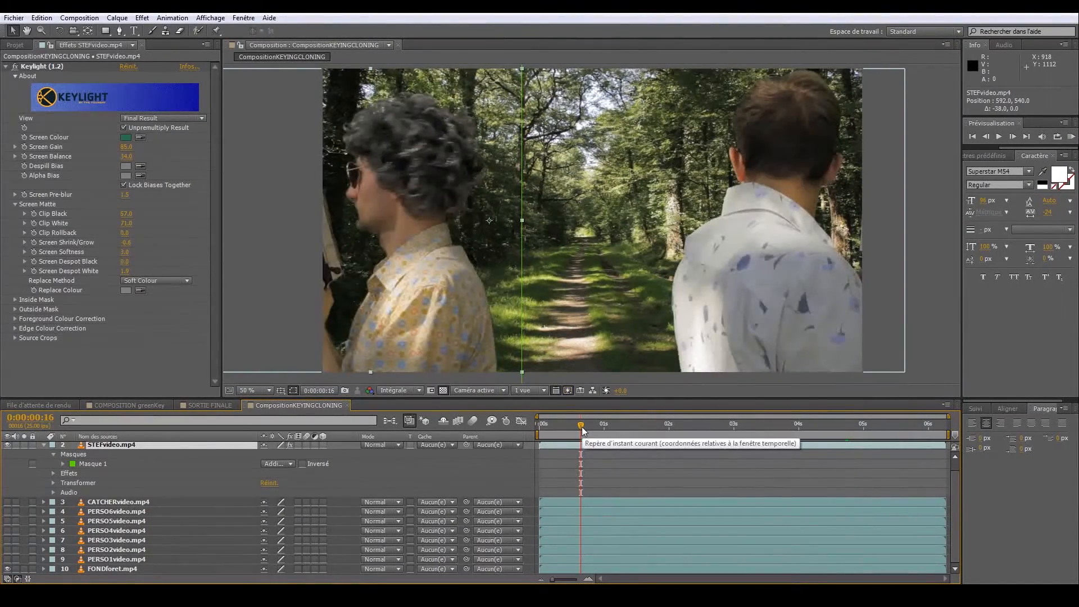
click(651, 426)
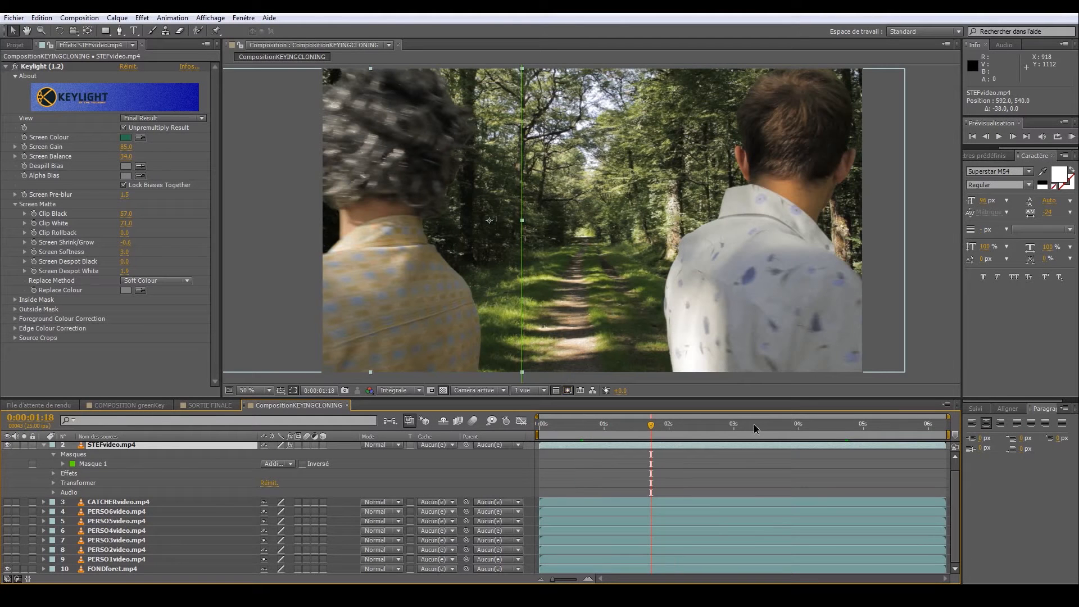
click(754, 425)
drag(756, 427, 810, 428)
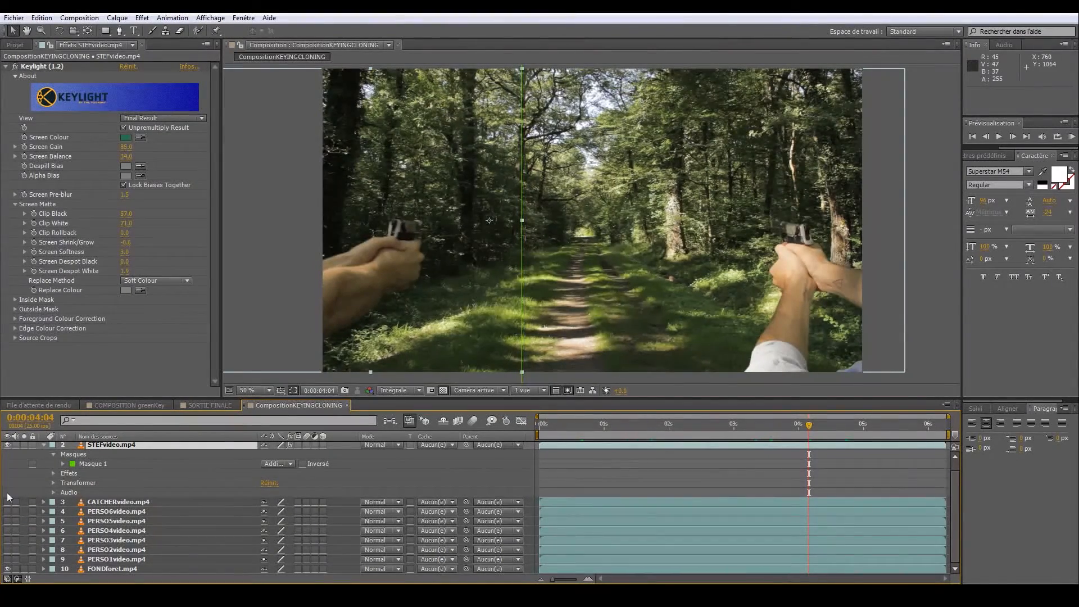
click(44, 444)
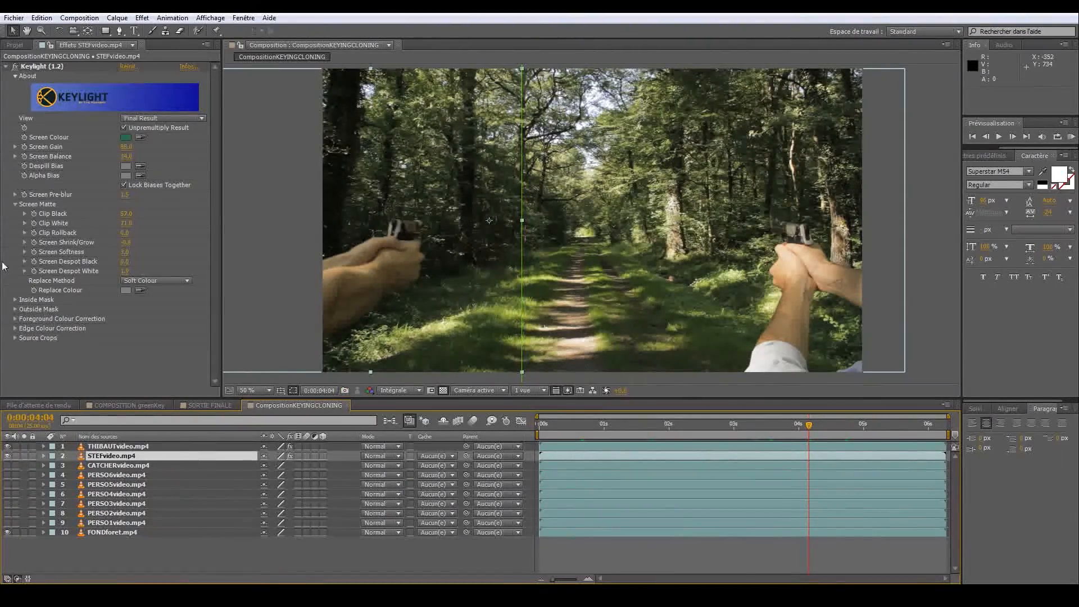
Select CATCHERvideo.mp4 and turn on its visibility to bring the distant masked wrestler into the forest scene
click(114, 466)
click(8, 465)
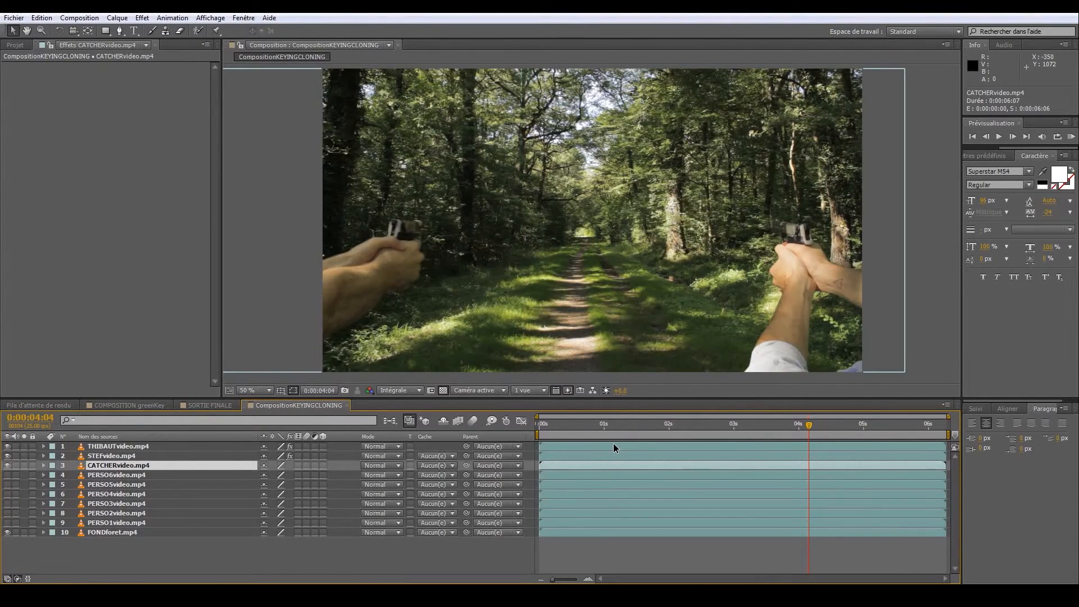
scroll(623, 280, up, 1)
scroll(622, 280, down, 1)
drag(622, 280, 602, 248)
scroll(603, 248, up, 1)
scroll(603, 247, down, 2)
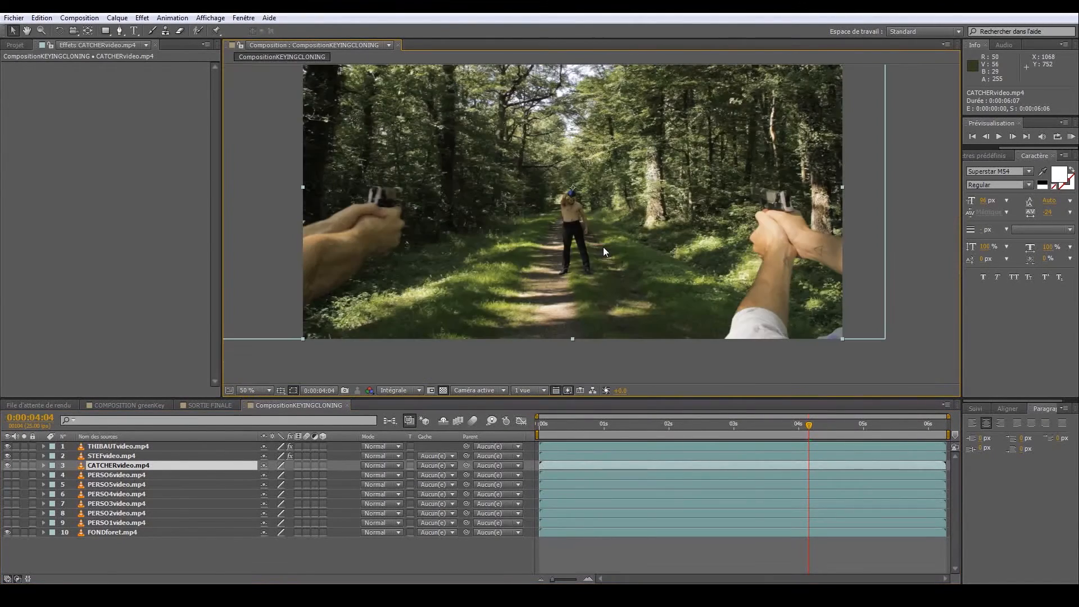
scroll(603, 247, up, 2)
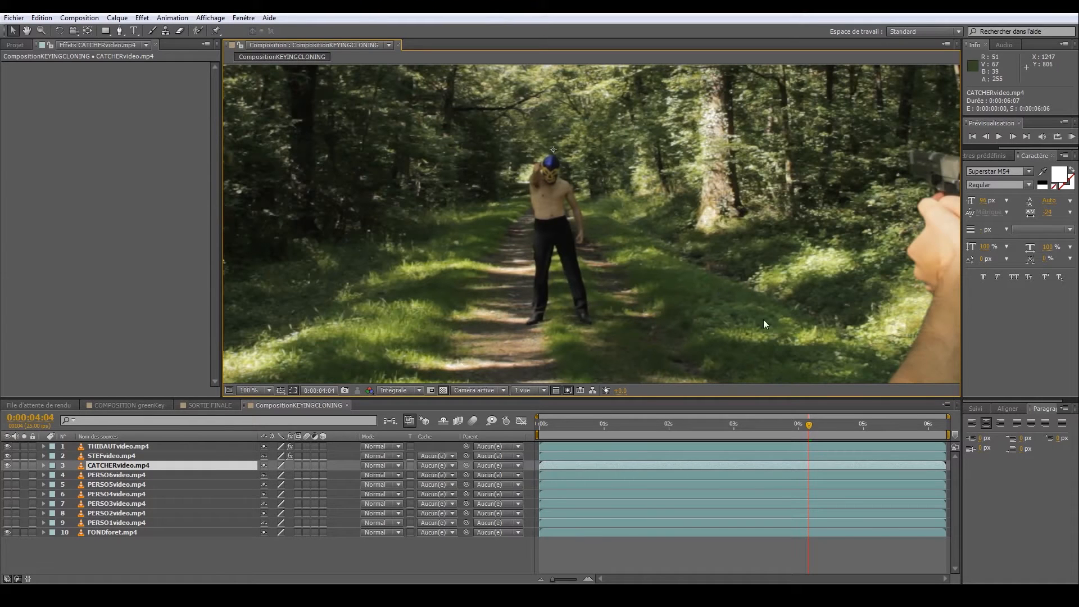
Draw a closed ten-point Pen mask on CATCHERvideo.mp4 around the wrestler, including the ground just below the feet
click(106, 31)
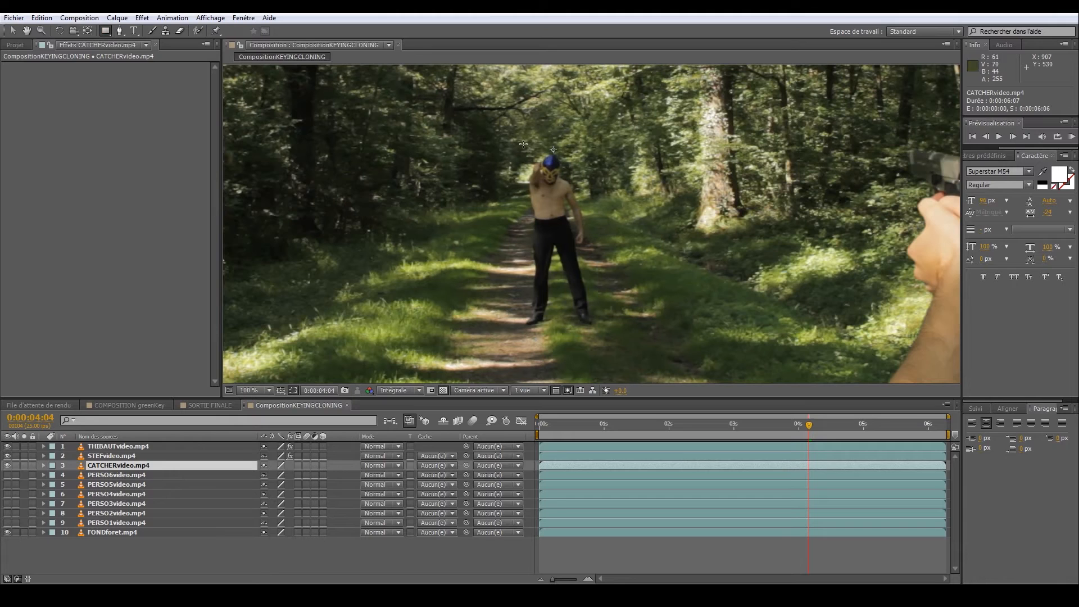
click(120, 30)
click(549, 134)
drag(515, 173, 516, 189)
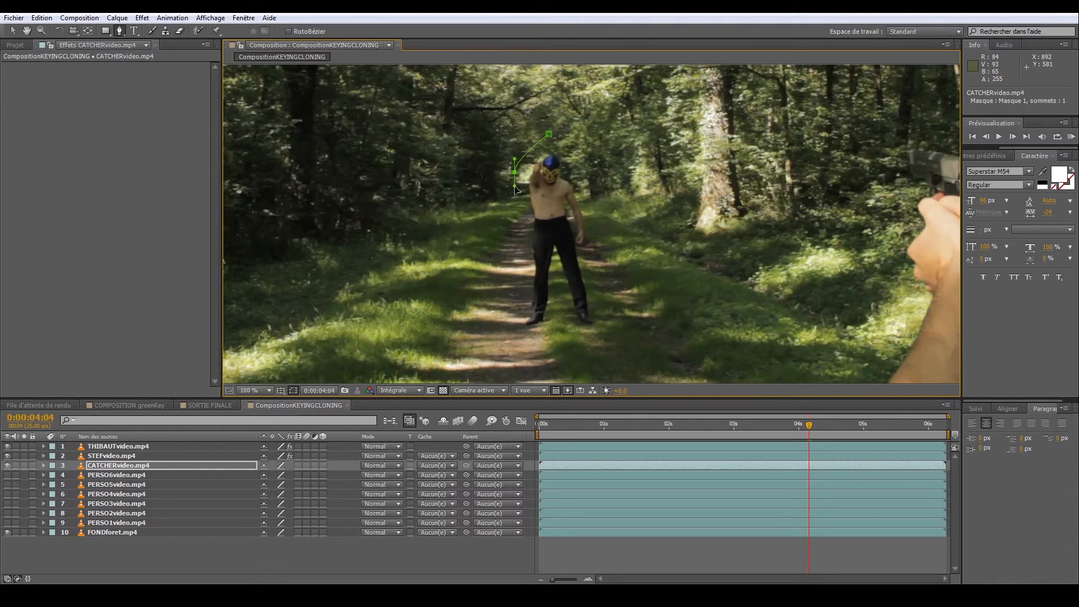
click(525, 252)
click(508, 329)
scroll(509, 330, down, 3)
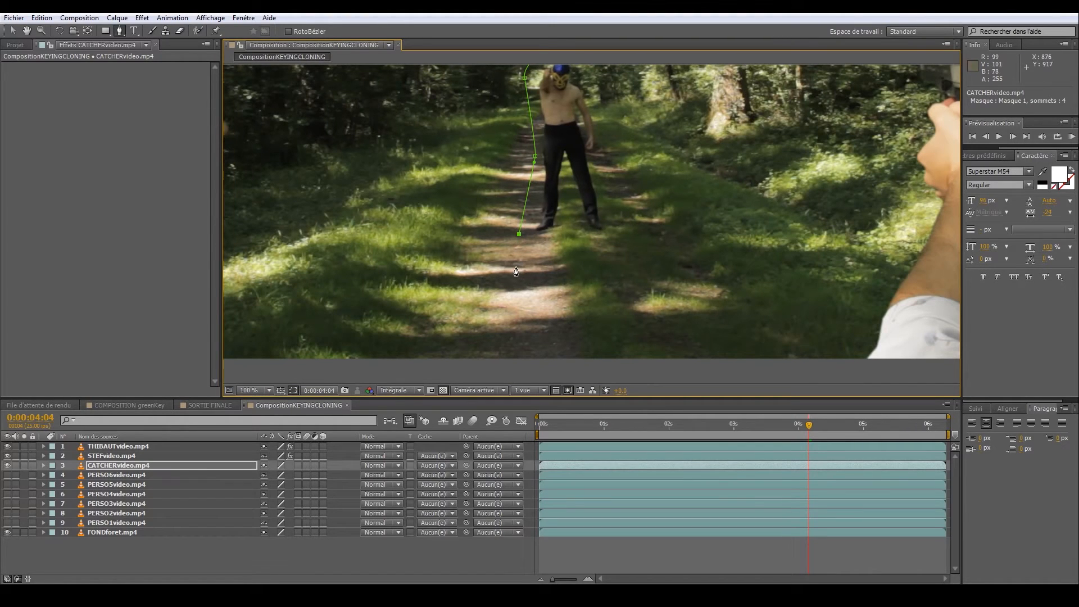
click(516, 266)
click(637, 262)
scroll(615, 330, up, 3)
click(600, 303)
click(589, 260)
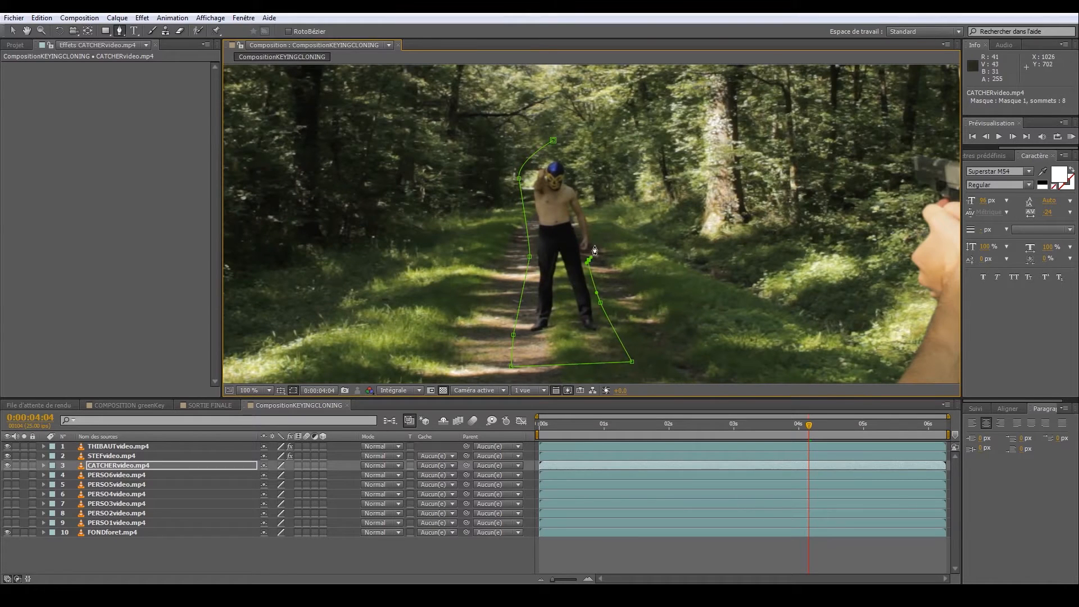
click(596, 214)
click(586, 186)
click(552, 141)
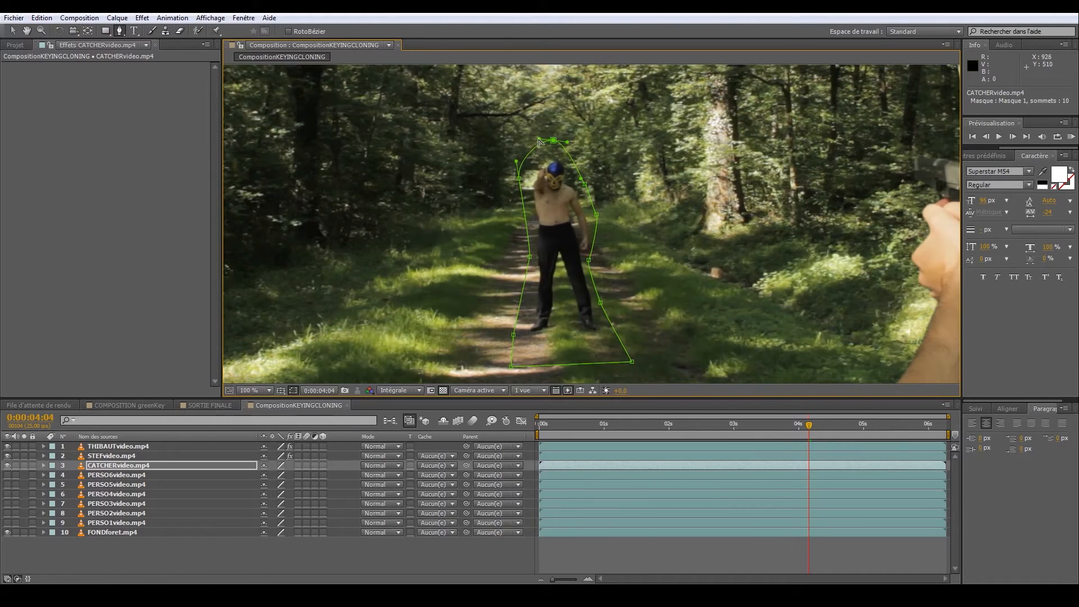
key(v)
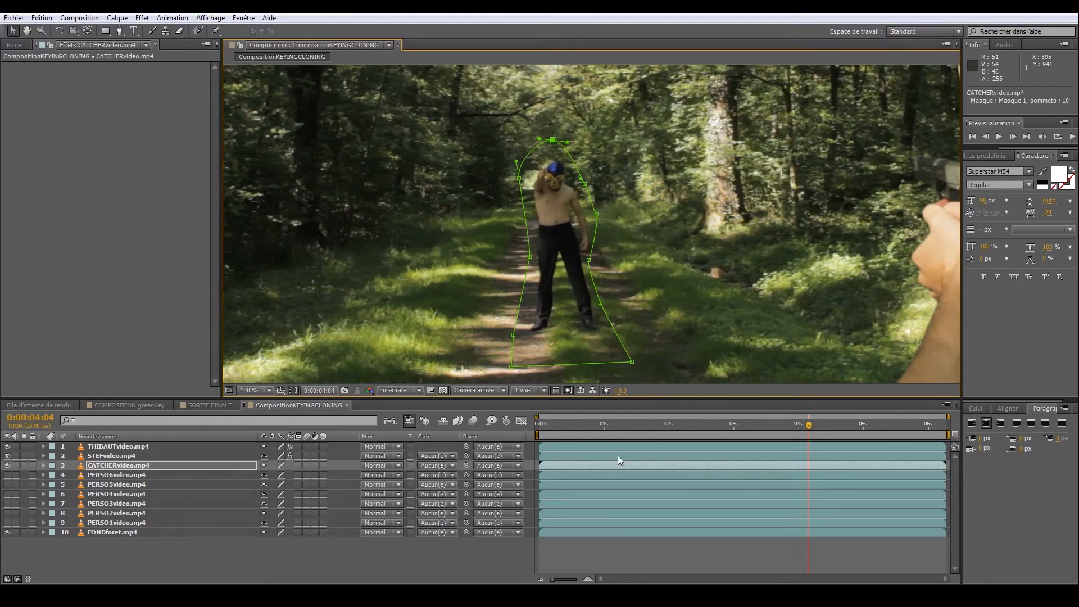
click(490, 560)
Feather CATCHERvideo.mp4's mask by 33 pixels to blend its edges into the forest
scroll(619, 265, down, 2)
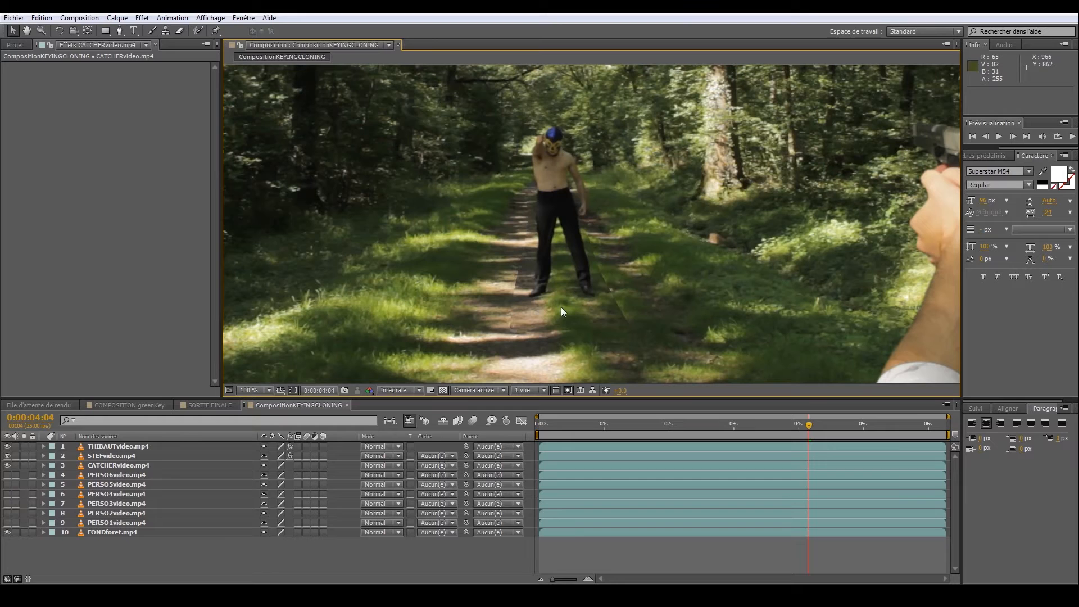
click(126, 464)
key(f)
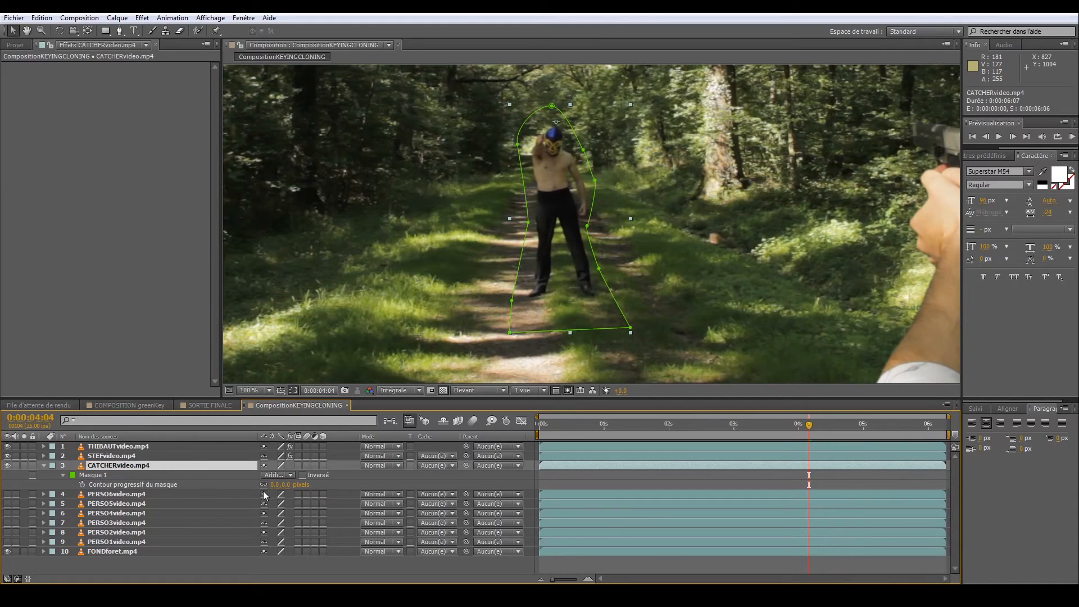
click(293, 390)
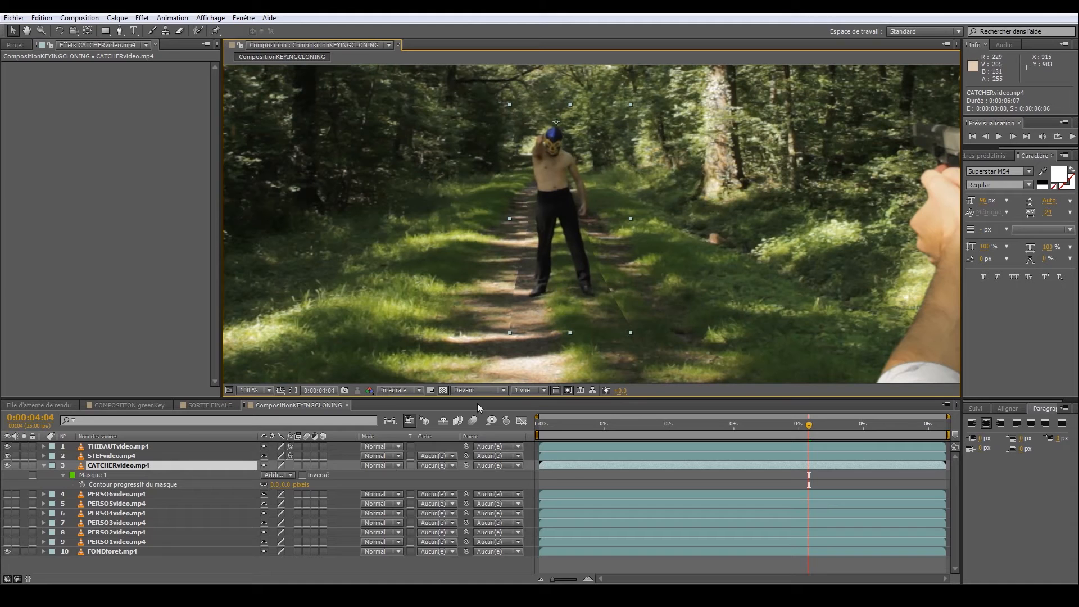
drag(271, 488, 296, 485)
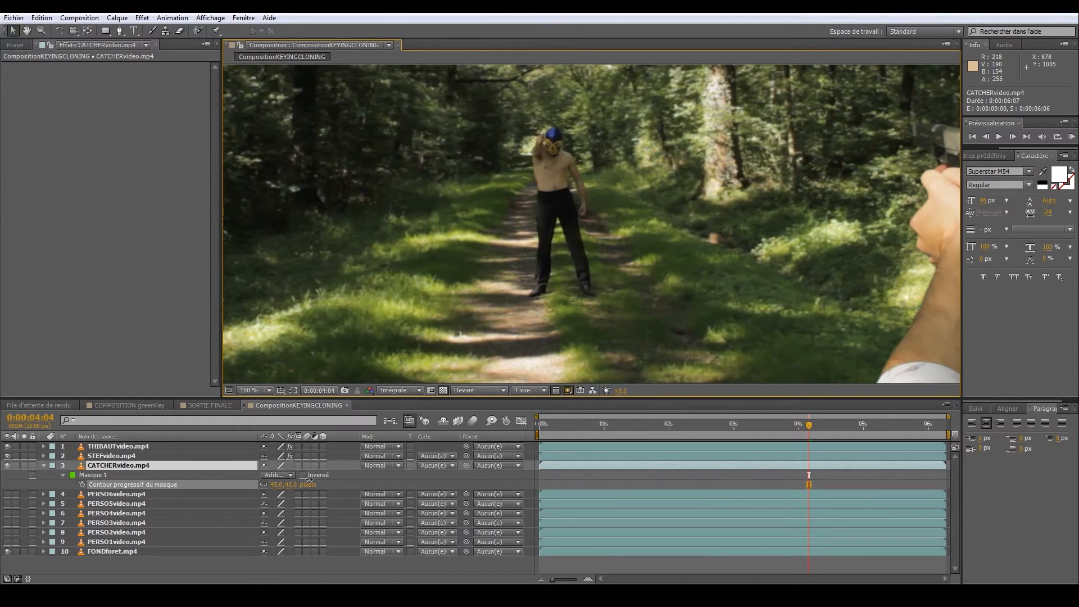
drag(304, 482, 292, 486)
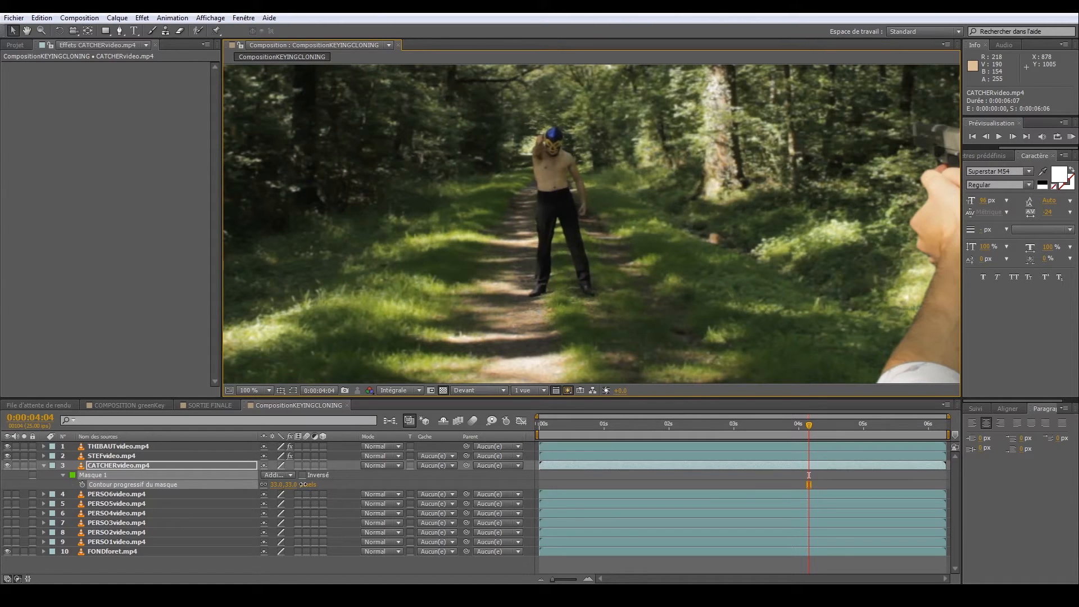
click(663, 478)
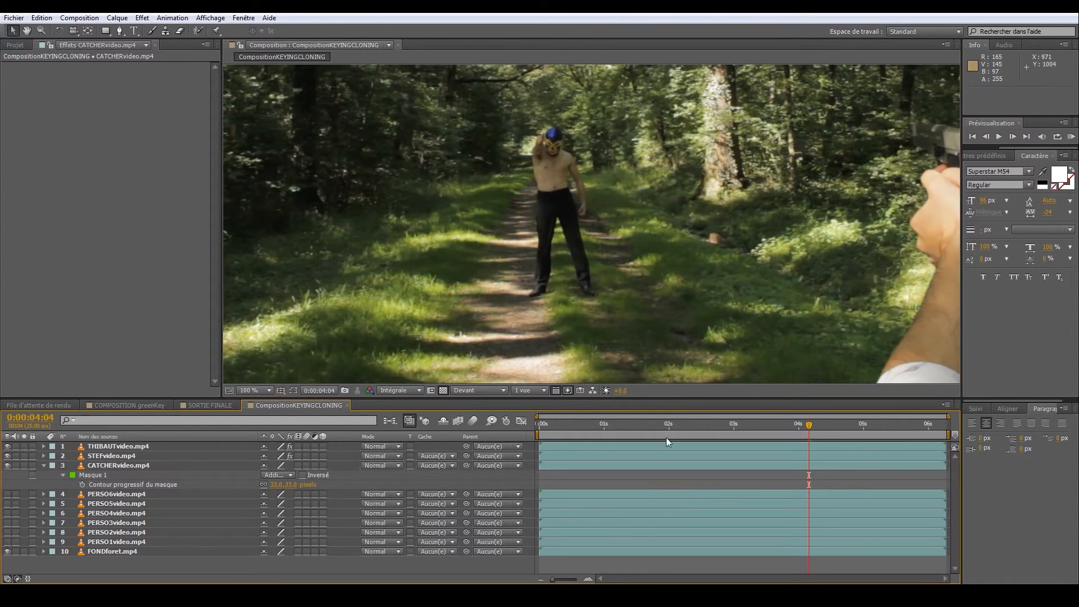
Select Masque 1 of CATCHERvideo.mp4 to show its outline, and solo the CATCHERvideo.mp4 and FONDforet.mp4 layers
scroll(663, 288, down, 1)
drag(664, 288, 626, 296)
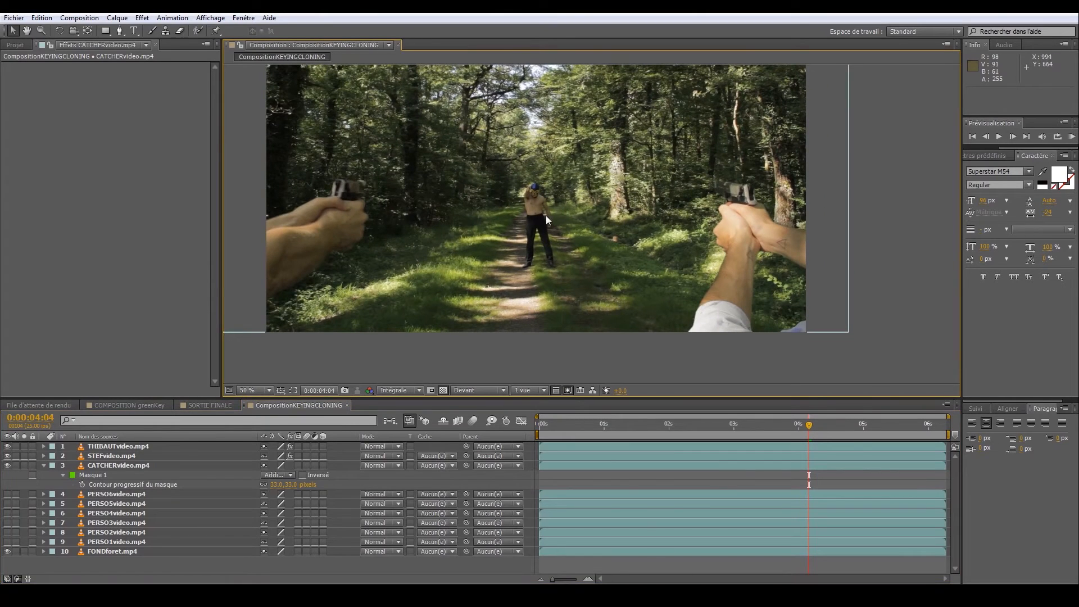
click(103, 474)
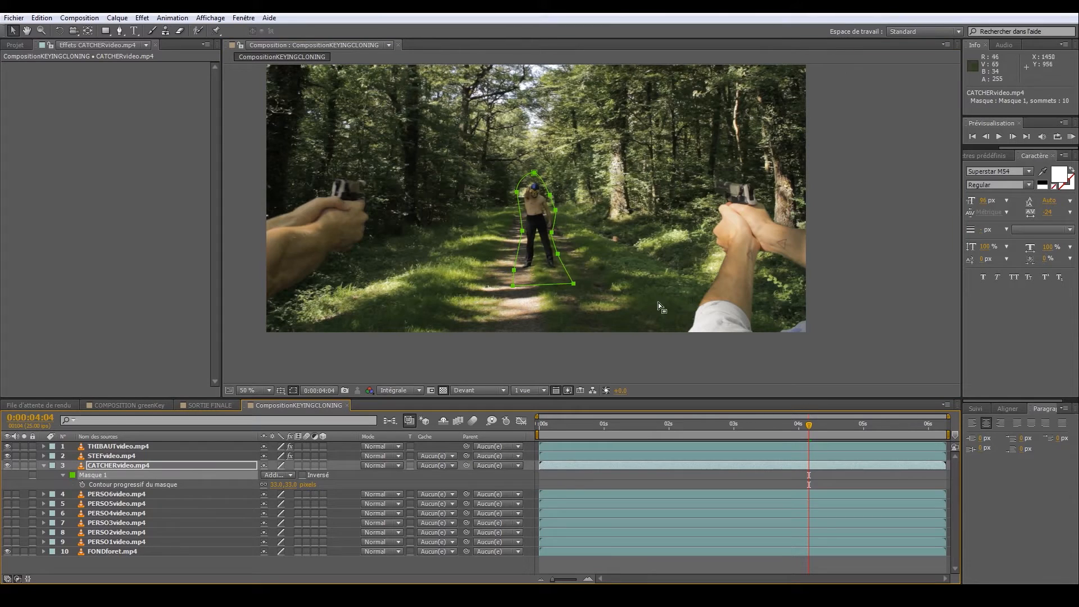
scroll(558, 245, up, 1)
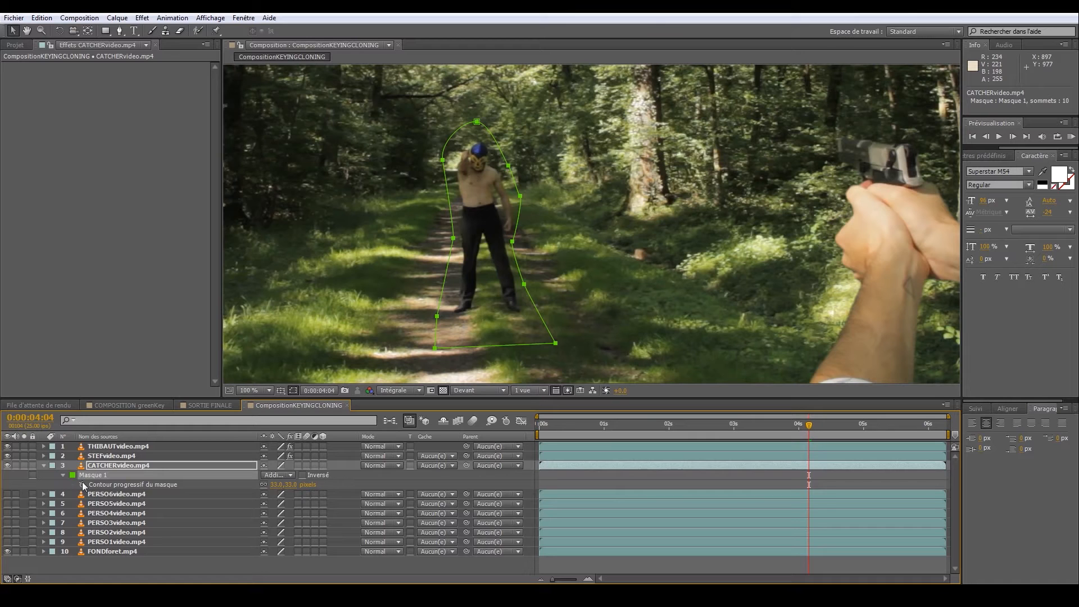
click(16, 466)
click(24, 466)
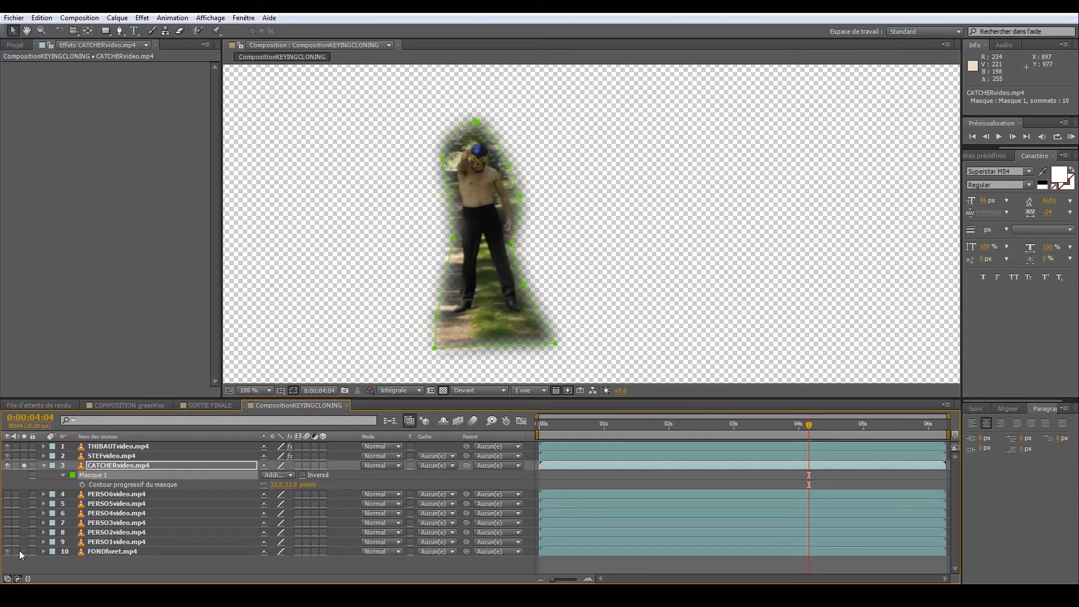
click(24, 552)
Enable keyframing of the mask path on CATCHERvideo.mp4 at 0:00:04:04
drag(504, 262, 621, 268)
key(period)
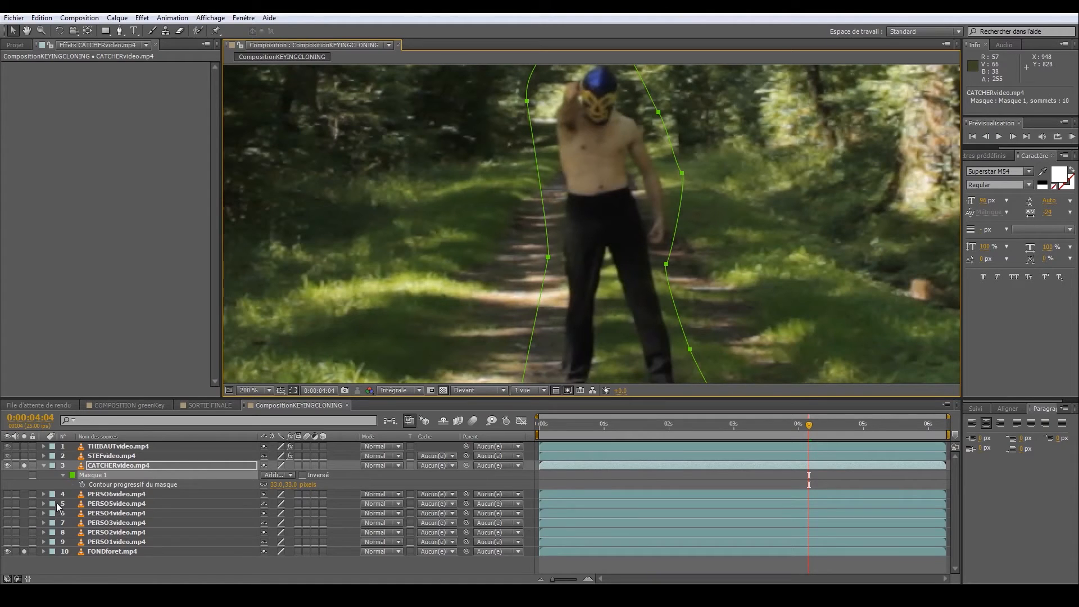
click(164, 466)
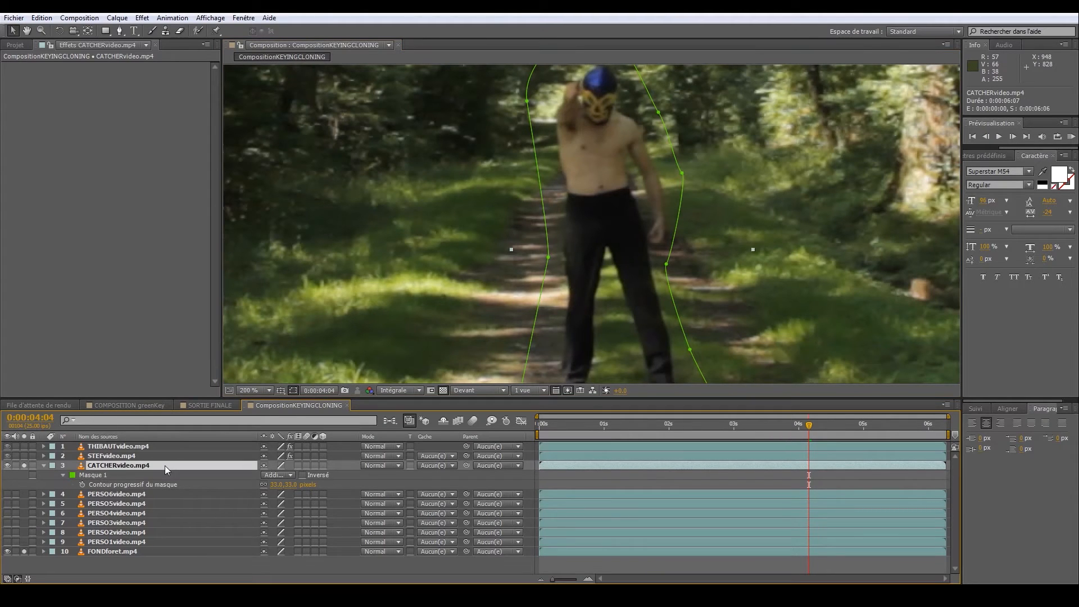
key(m)
click(82, 484)
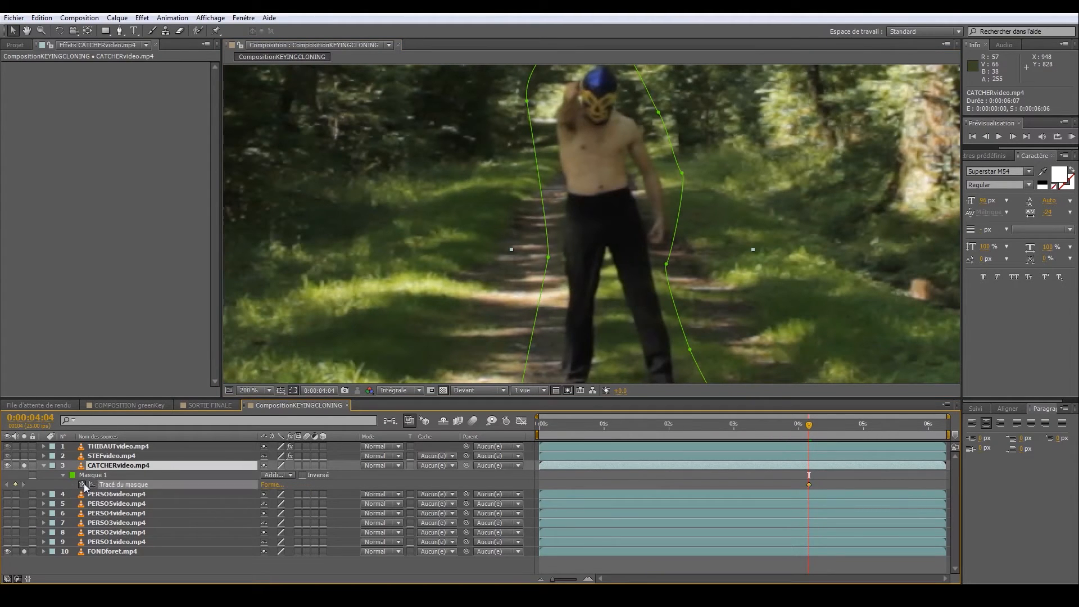
Tighten the mask around the wrestler at 0:00:04:04 by moving its points beside the shoulder, lowered arm and bent arm inward
drag(739, 324, 729, 370)
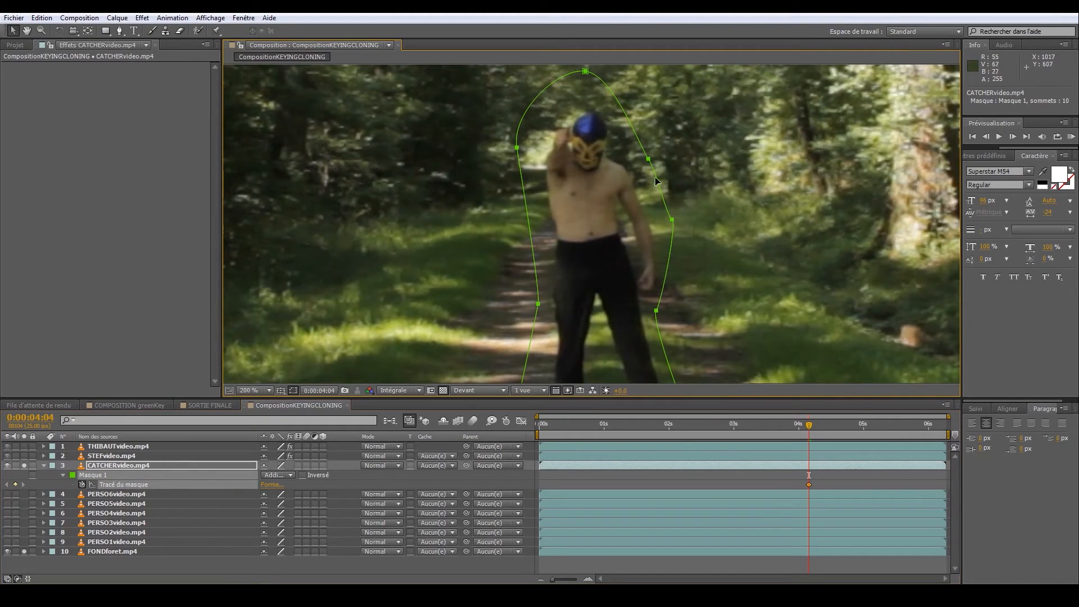
click(677, 232)
drag(672, 220, 661, 222)
drag(653, 169, 637, 162)
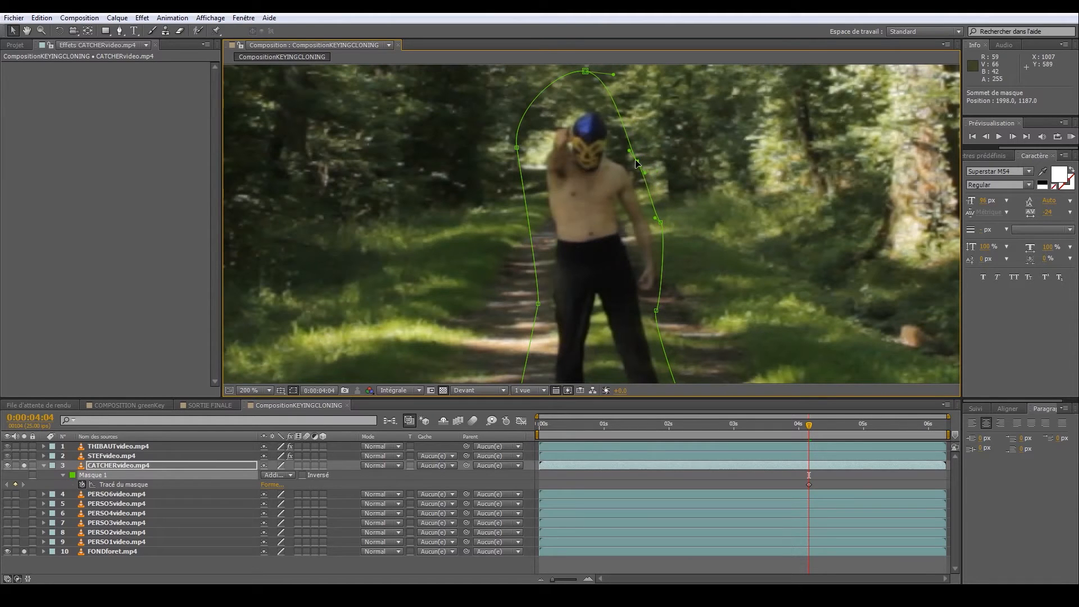
drag(517, 148, 529, 147)
Reshape the mask at 0:00:03:10 so its upper edge encloses the wrestler's raised arm
click(761, 430)
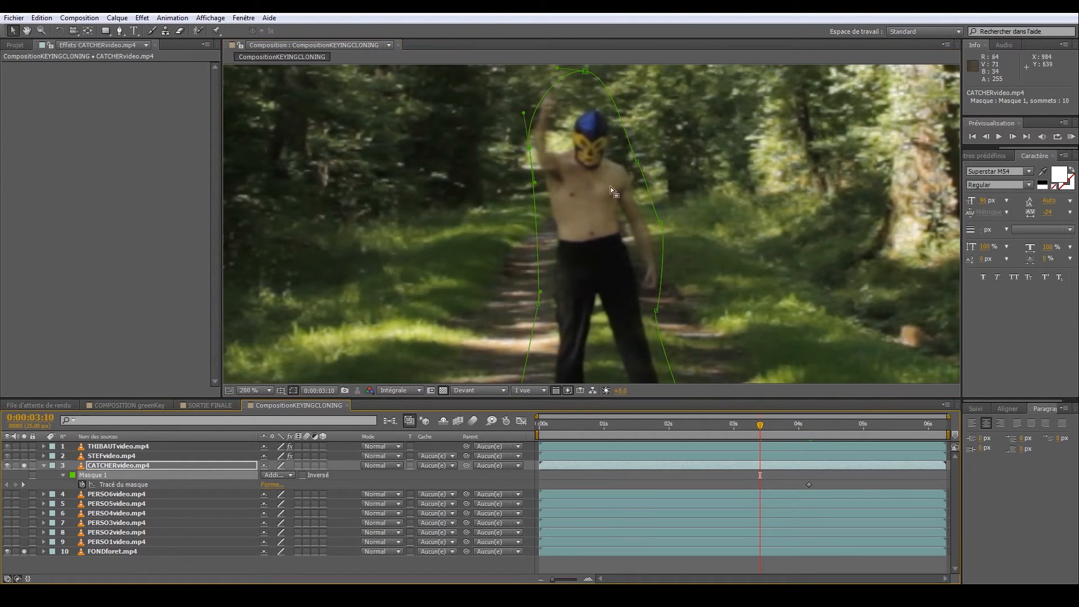
drag(528, 149, 511, 112)
drag(585, 71, 590, 67)
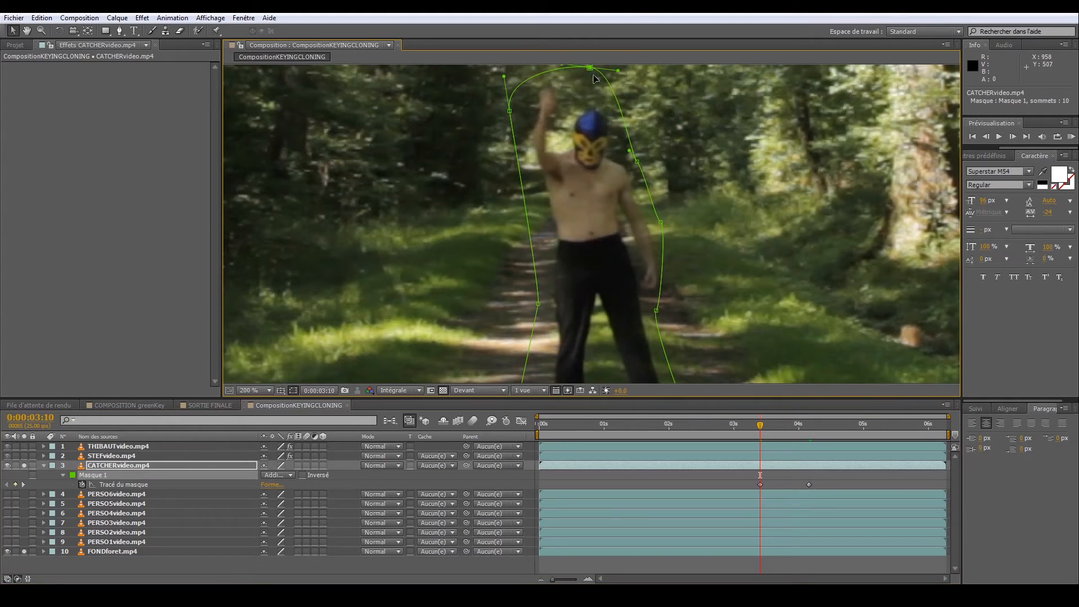
Adjust the mask points beside the shoulder and lowered arm at 0:00:03:10, and push the edge outward around the bent elbow at 0:00:04:11
drag(637, 162, 645, 121)
drag(661, 222, 663, 221)
drag(657, 310, 647, 288)
scroll(712, 352, down, 1)
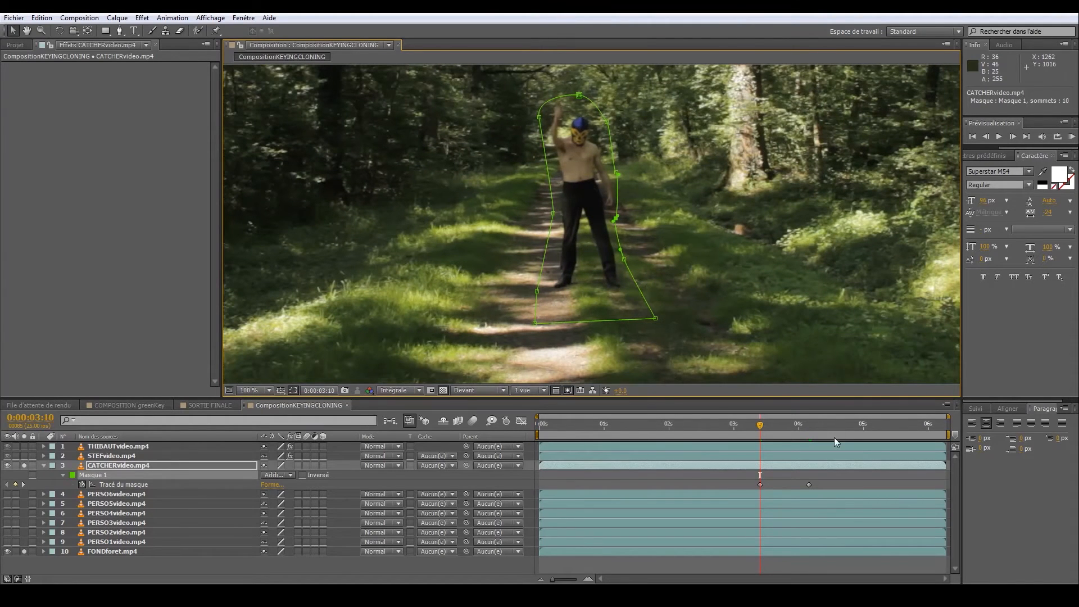
drag(811, 426, 827, 428)
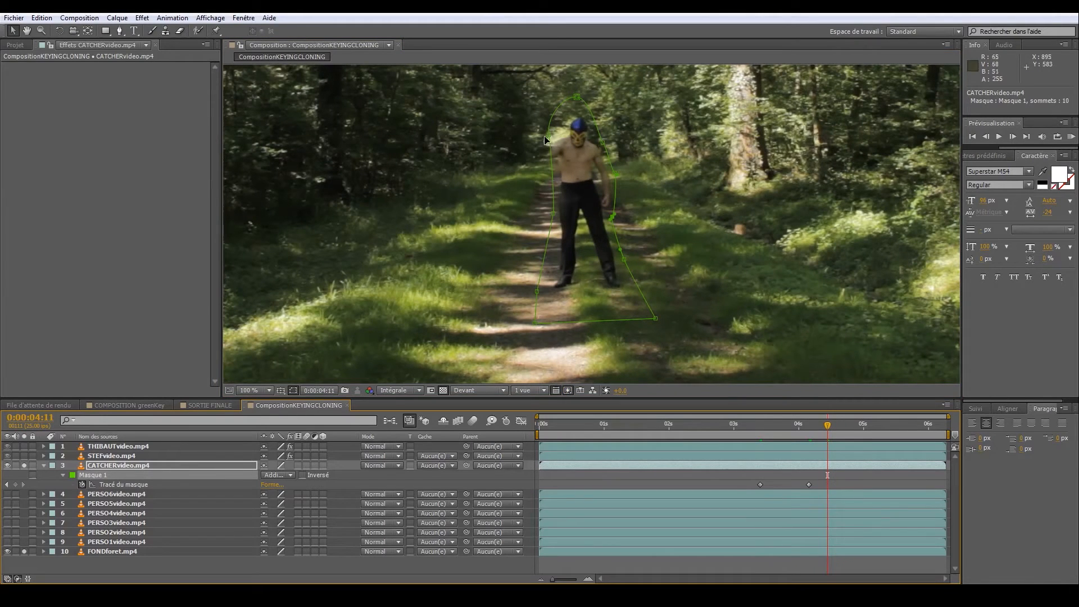
drag(548, 141, 537, 162)
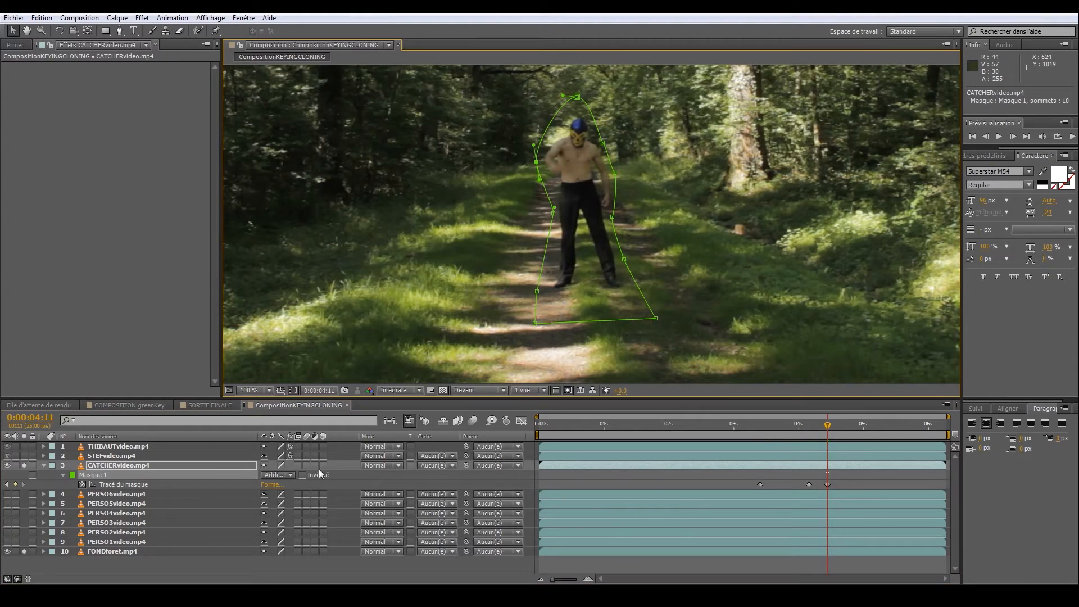
Set the feather of Masque 1 on CATCHERvideo.mp4 to 25 pixels
key(f)
click(293, 484)
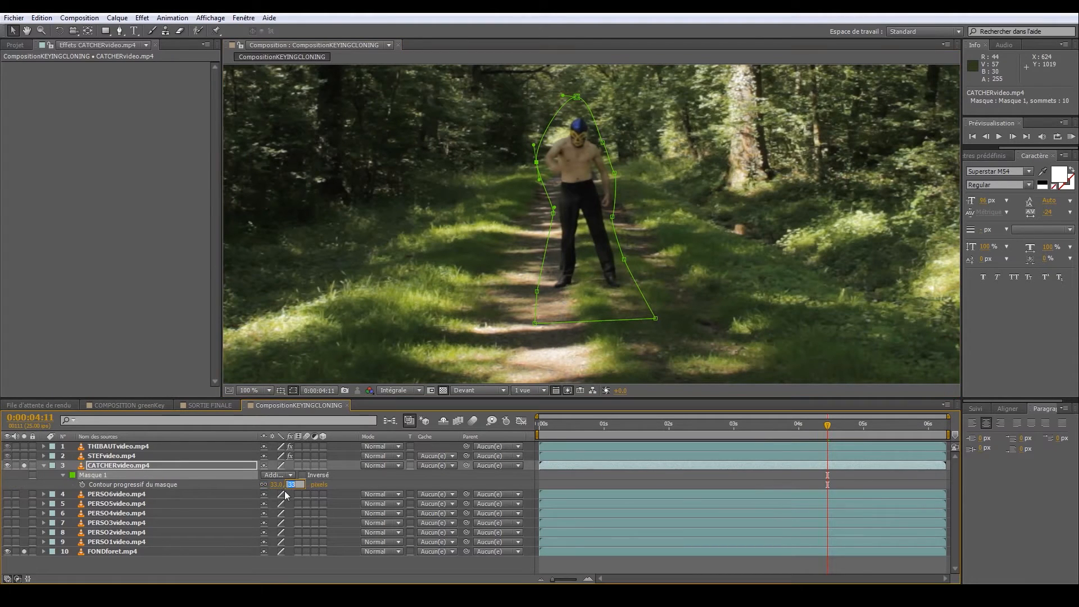
text(25)
key(Return)
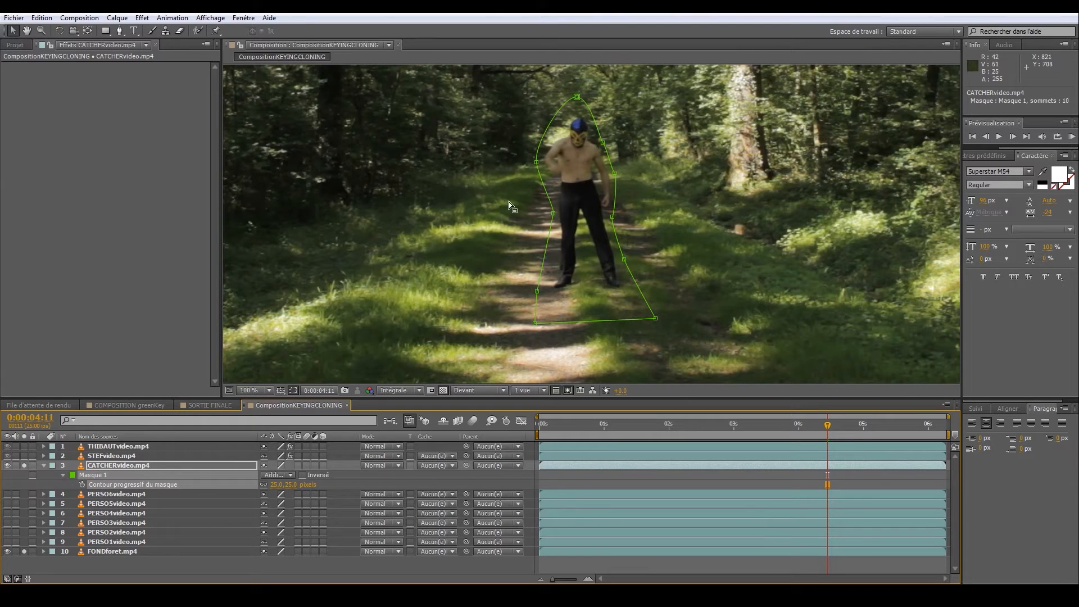
Show the mask path keyframes again and reshape the mask at 0:00:04:17 to enclose the arm and fist the wrestler has just lowered
key(period)
drag(567, 168, 606, 255)
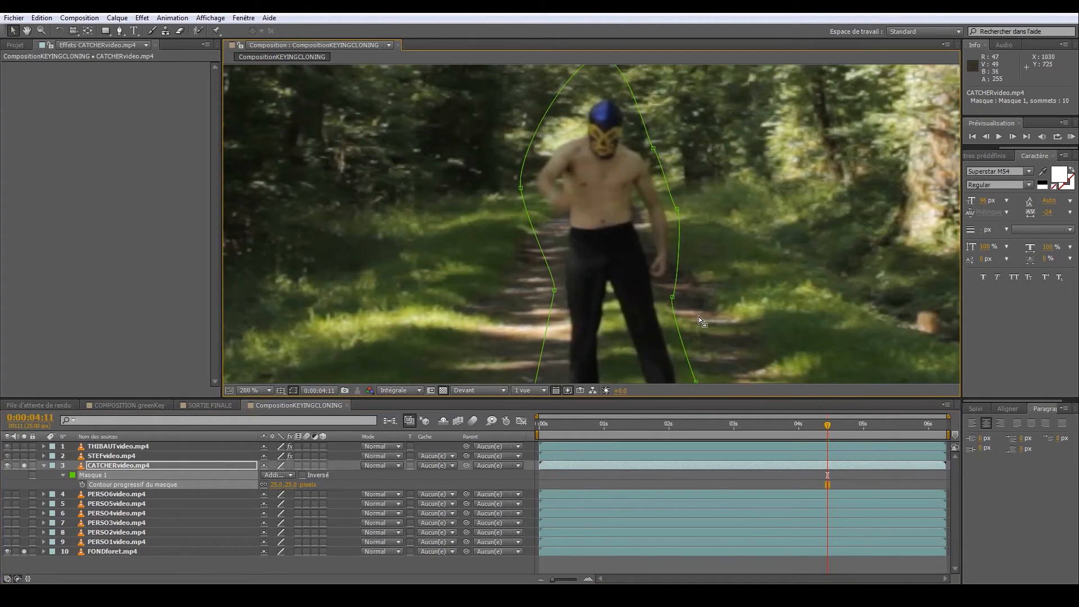
key(m)
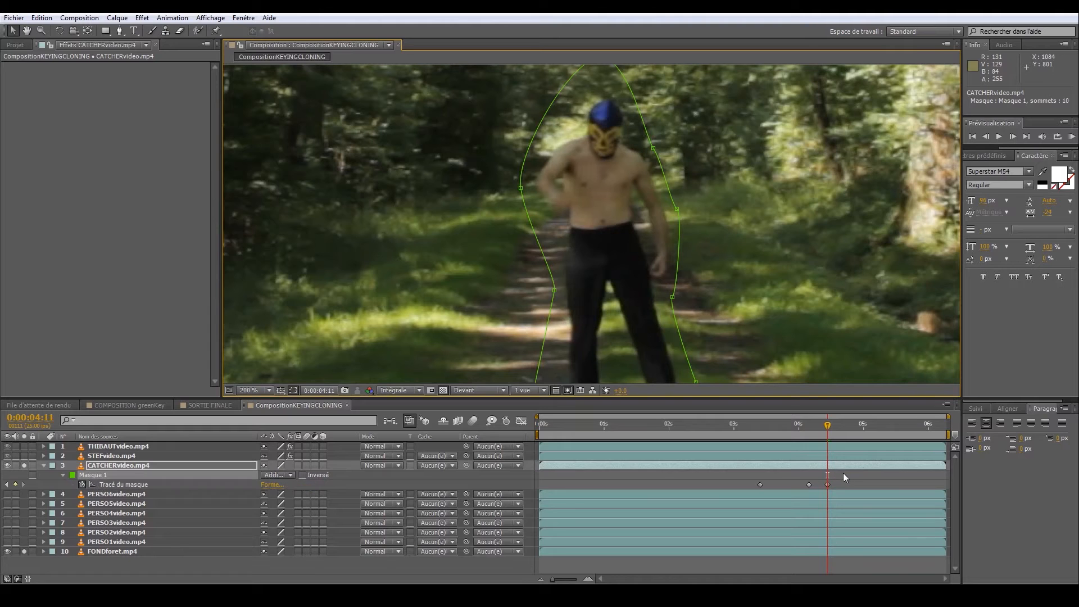
click(841, 426)
scroll(650, 278, down, 1)
scroll(649, 277, up, 1)
drag(555, 294, 527, 287)
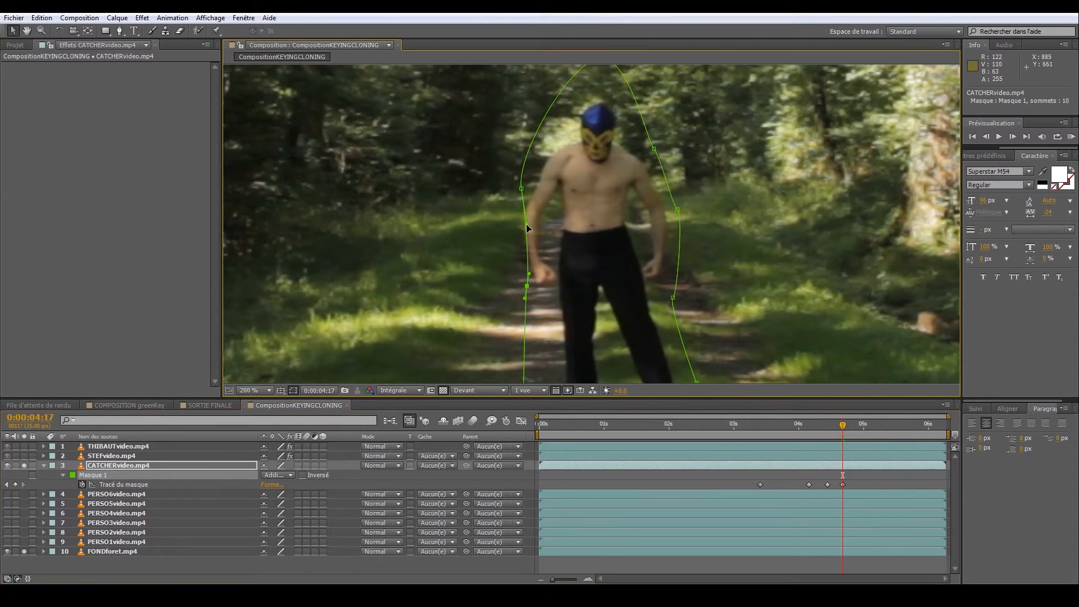
drag(527, 223, 513, 224)
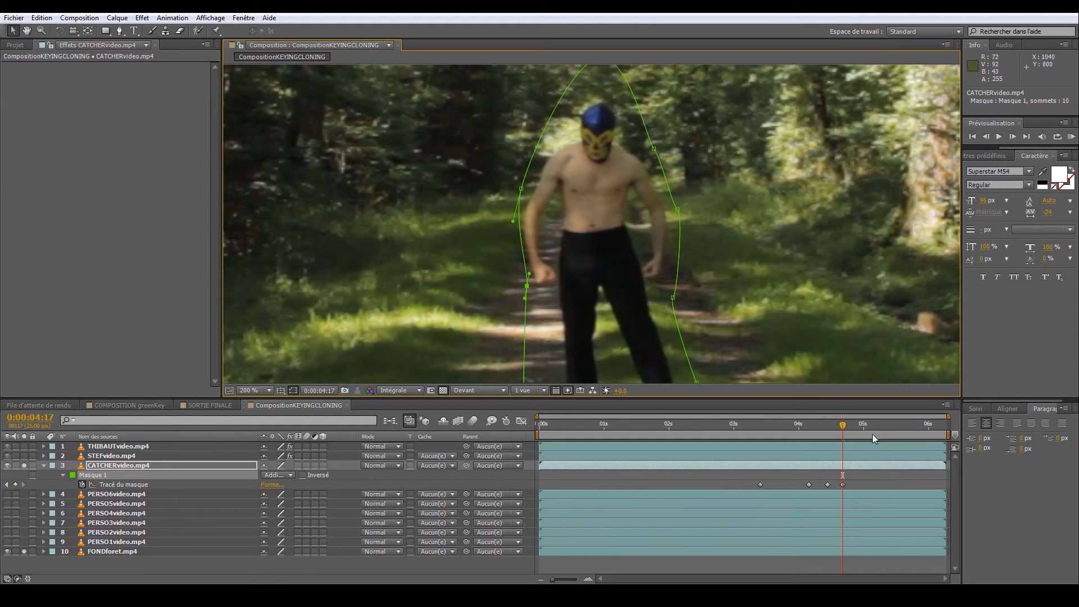
Reshape the mask at 0:00:05:03, widening it around both arms and lowering its upper edge to just above the wrestler's head
drag(849, 426, 872, 423)
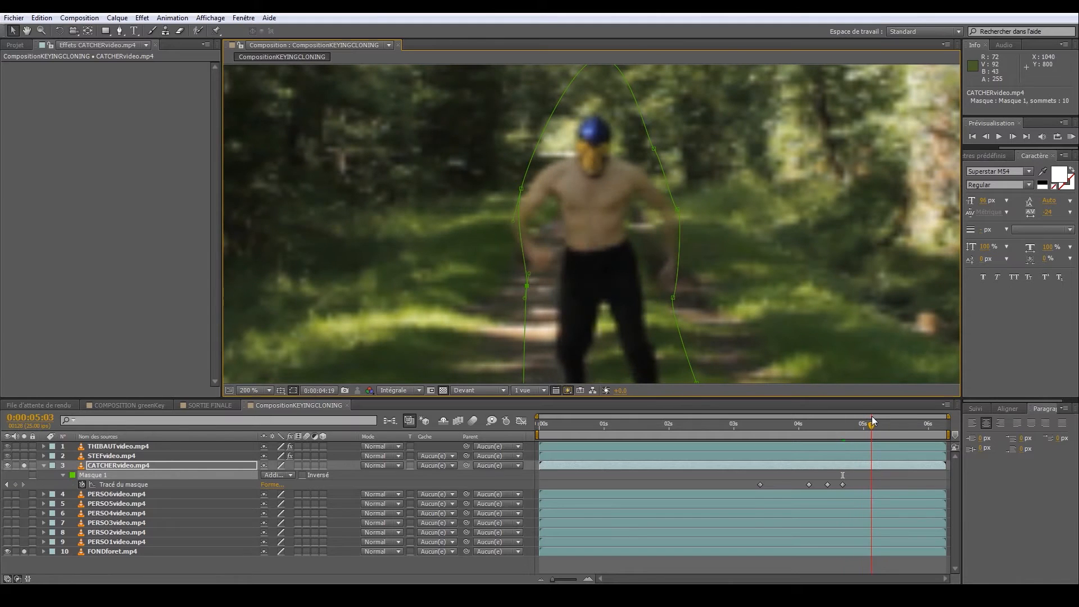
drag(677, 210, 684, 203)
drag(673, 297, 678, 297)
drag(522, 191, 506, 208)
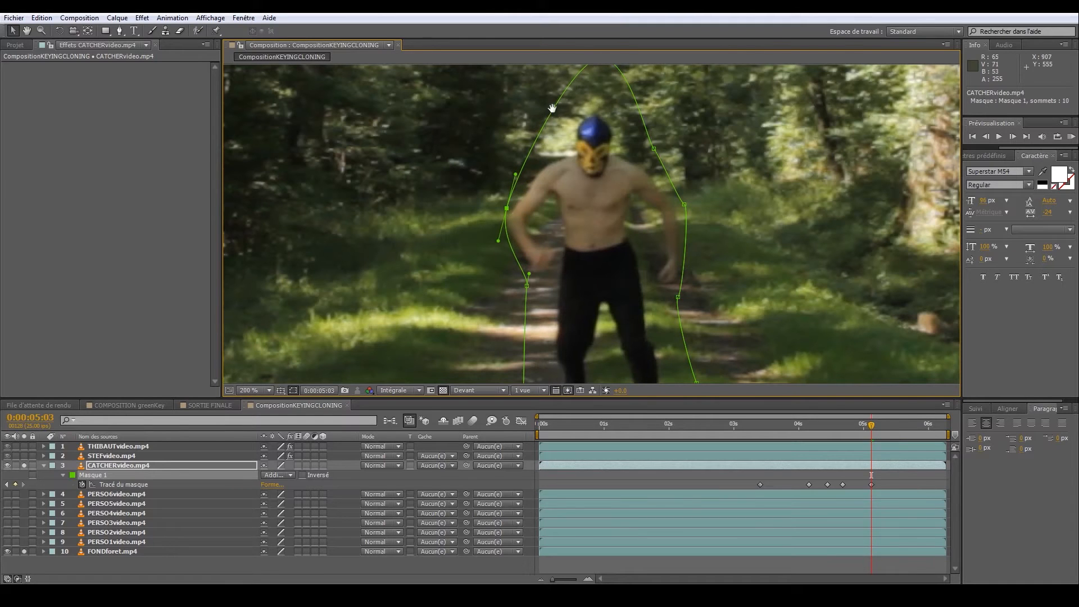
drag(553, 108, 556, 143)
drag(606, 94, 604, 141)
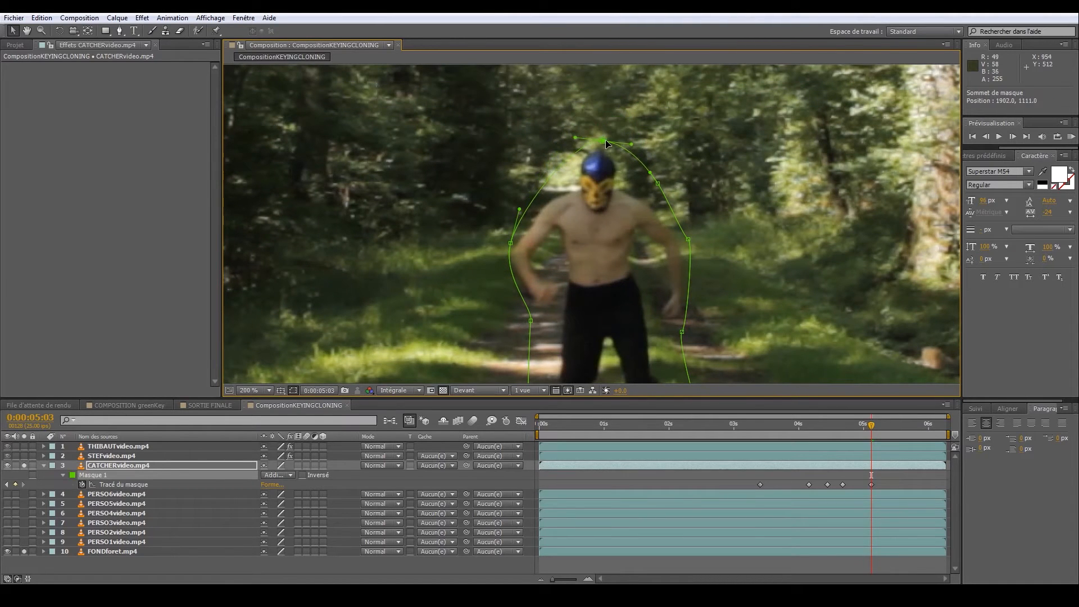
drag(521, 209, 530, 214)
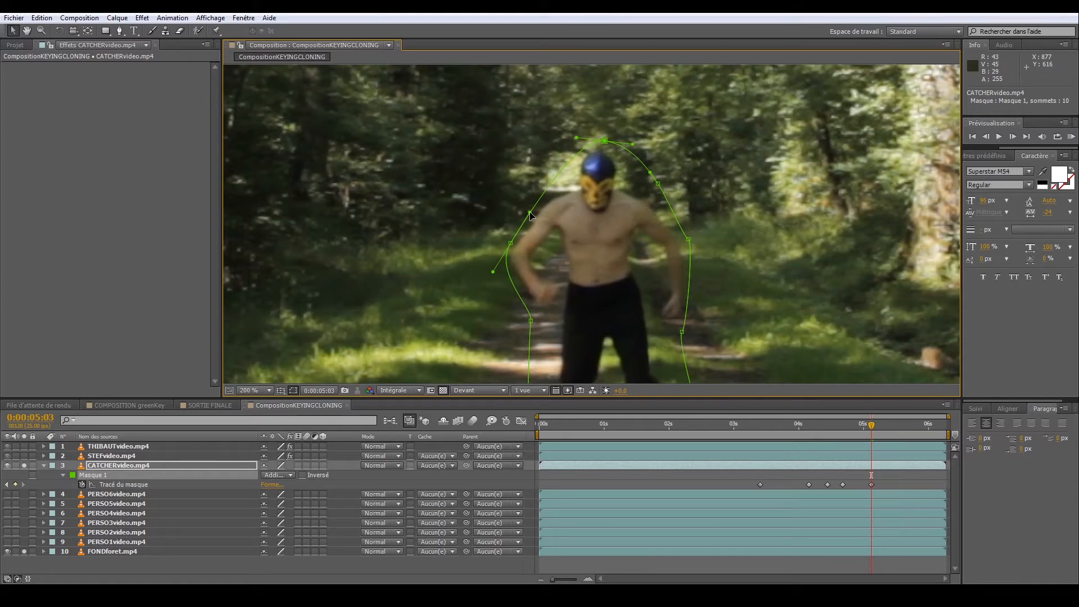
click(508, 243)
Reshape the mask at 0:00:05:16 to follow the running wrestler, fitting its points around the head, shoulders and both swinging arms
click(901, 425)
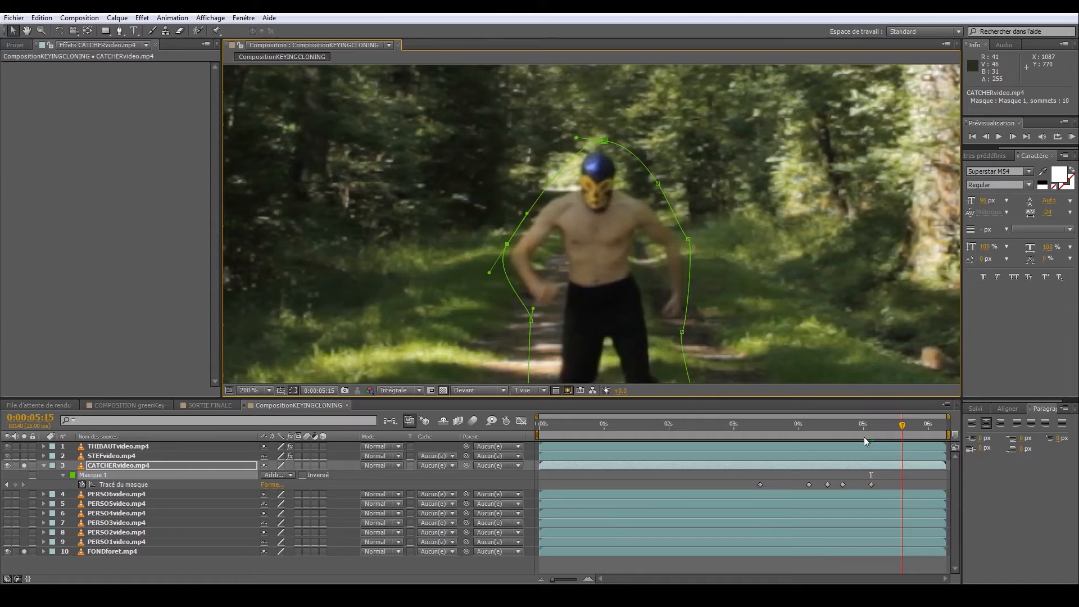
click(875, 426)
drag(876, 425, 905, 422)
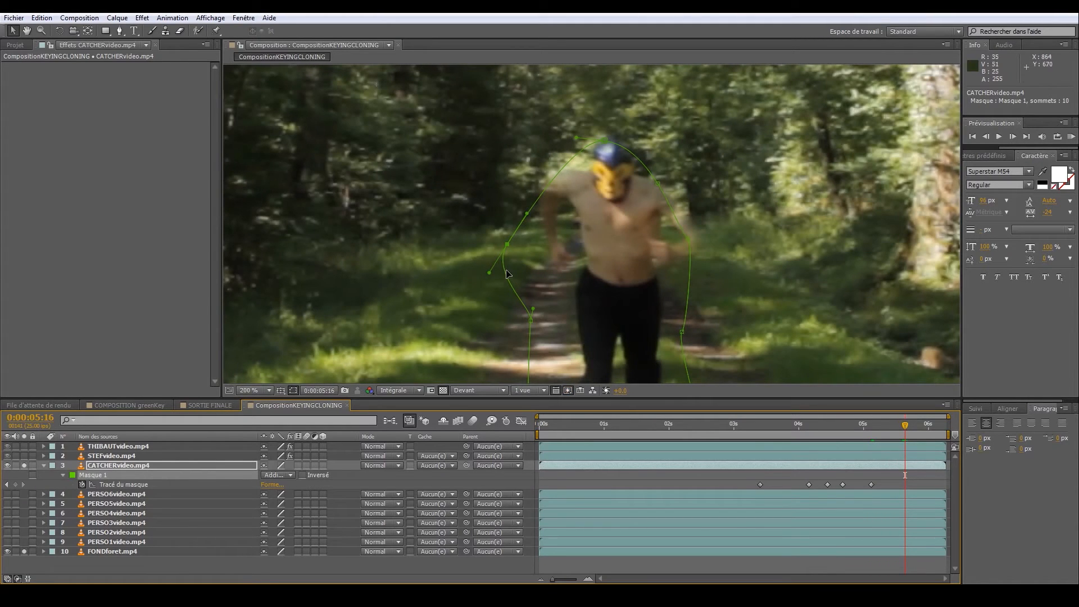
drag(511, 240, 541, 181)
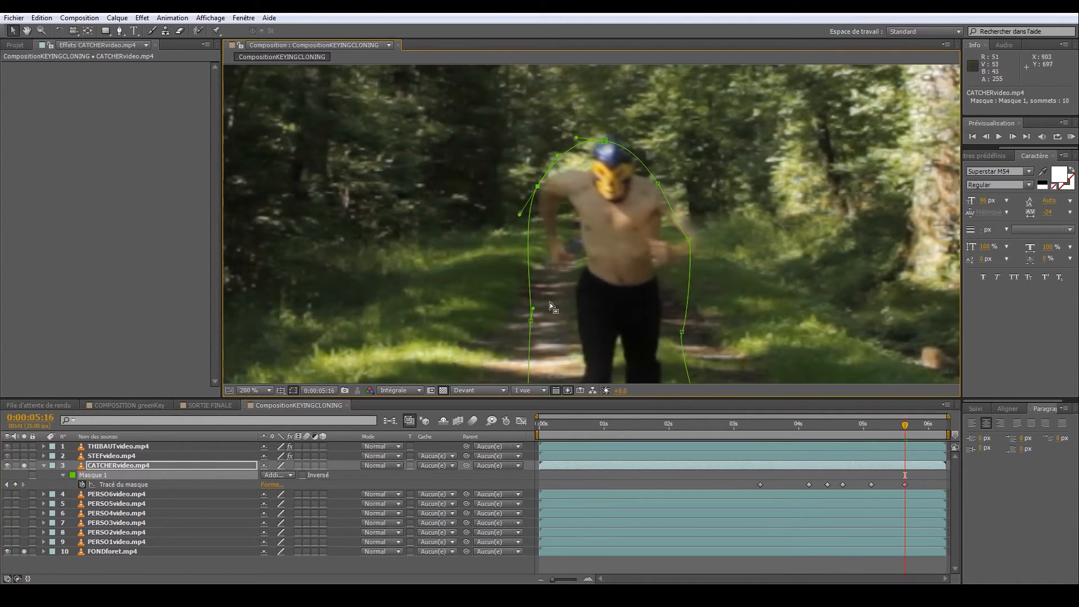
drag(531, 320, 551, 297)
drag(538, 186, 534, 184)
drag(550, 298, 544, 295)
drag(690, 240, 717, 227)
drag(658, 183, 669, 175)
drag(604, 140, 617, 121)
drag(656, 313, 638, 214)
scroll(663, 277, down, 1)
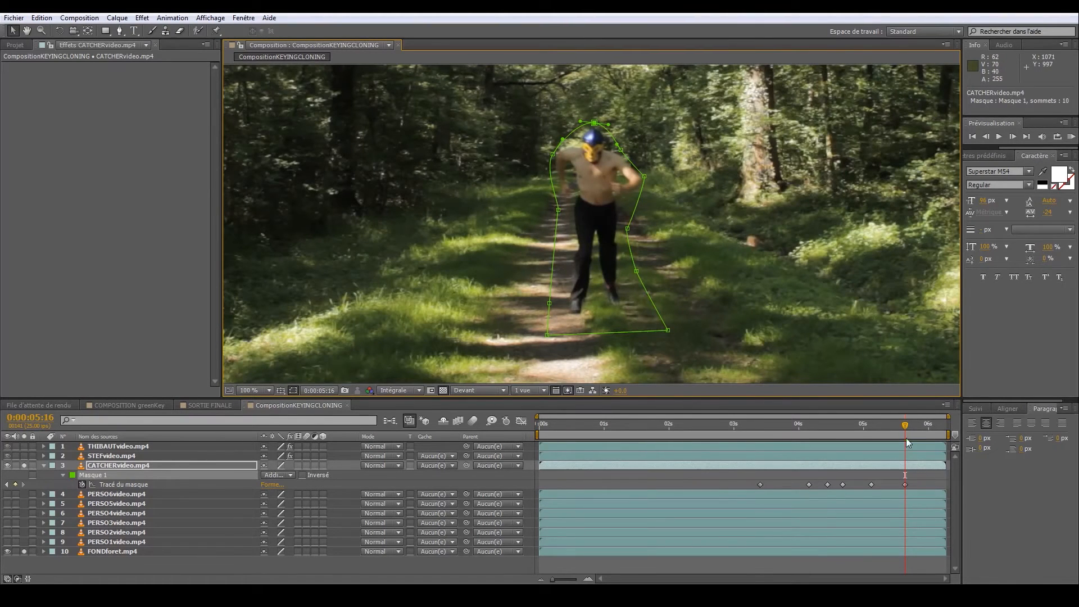
Widen the mask at 0:00:06:01 around both raised elbows and shift its lower edge below the wrestler's feet
drag(916, 424, 930, 419)
drag(644, 176, 639, 145)
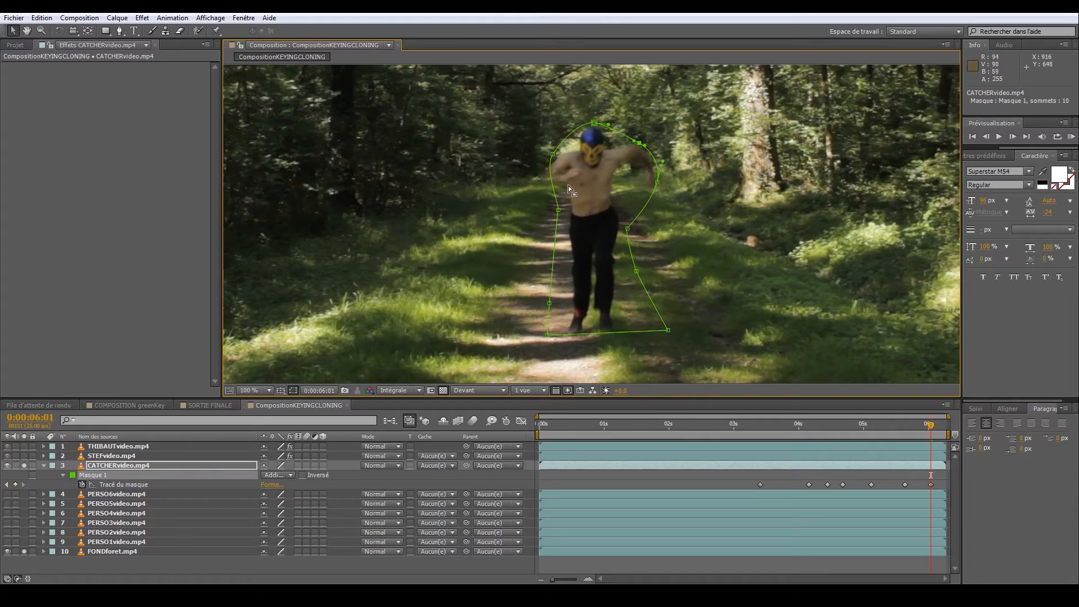
drag(554, 156, 536, 176)
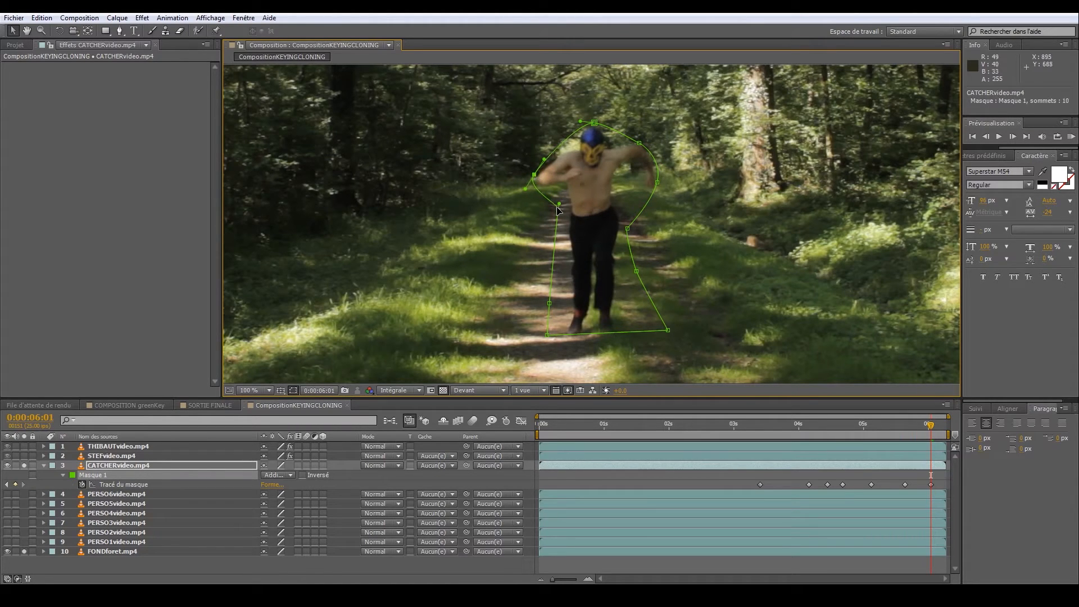
drag(594, 334, 594, 341)
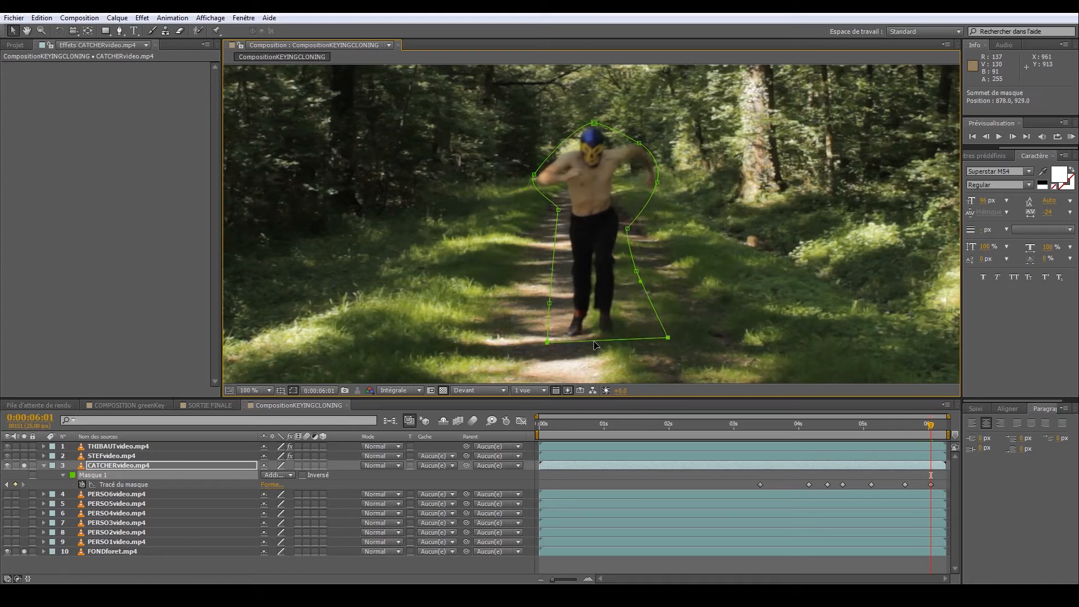
Refit the mask at 0:00:06:06 around the wrestler's head and lowered arms, and extend its lower edge well below the feet
drag(935, 429, 950, 426)
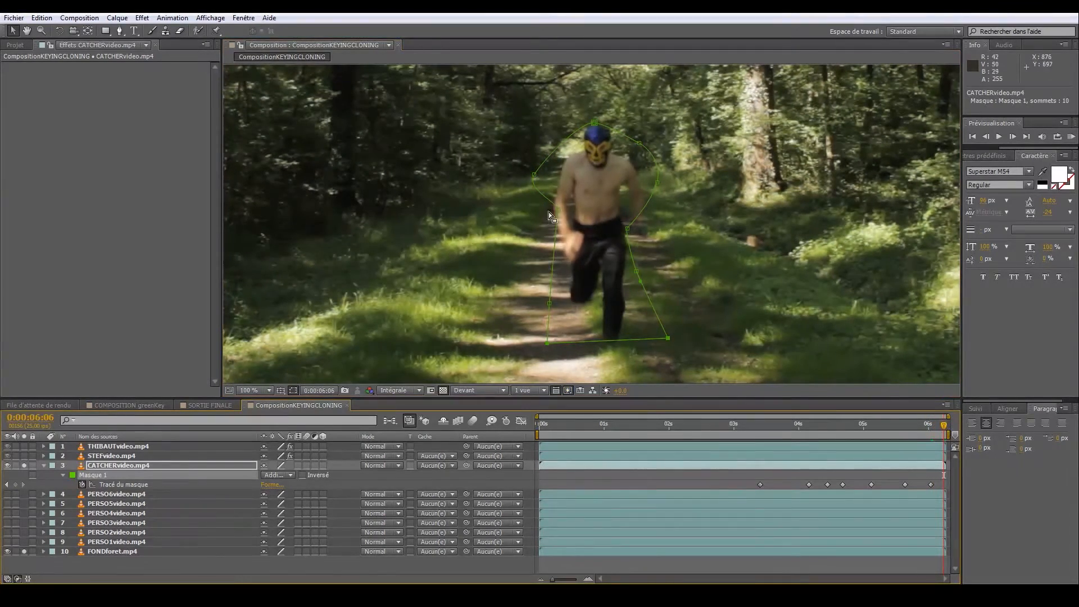
drag(560, 214, 561, 265)
drag(534, 179, 555, 180)
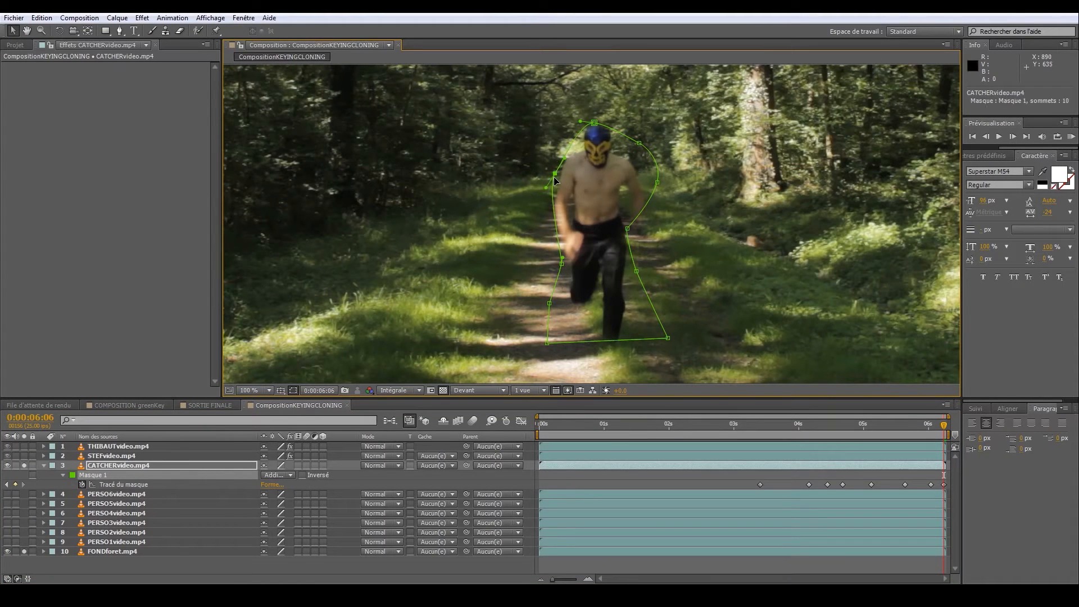
drag(660, 184, 658, 189)
drag(628, 229, 639, 292)
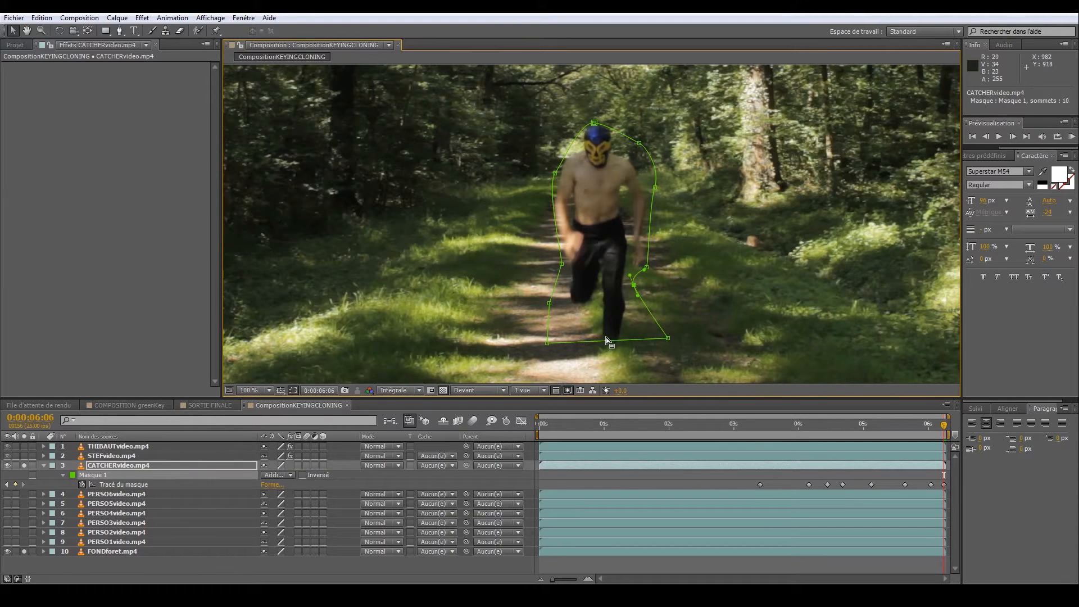
drag(600, 342, 600, 381)
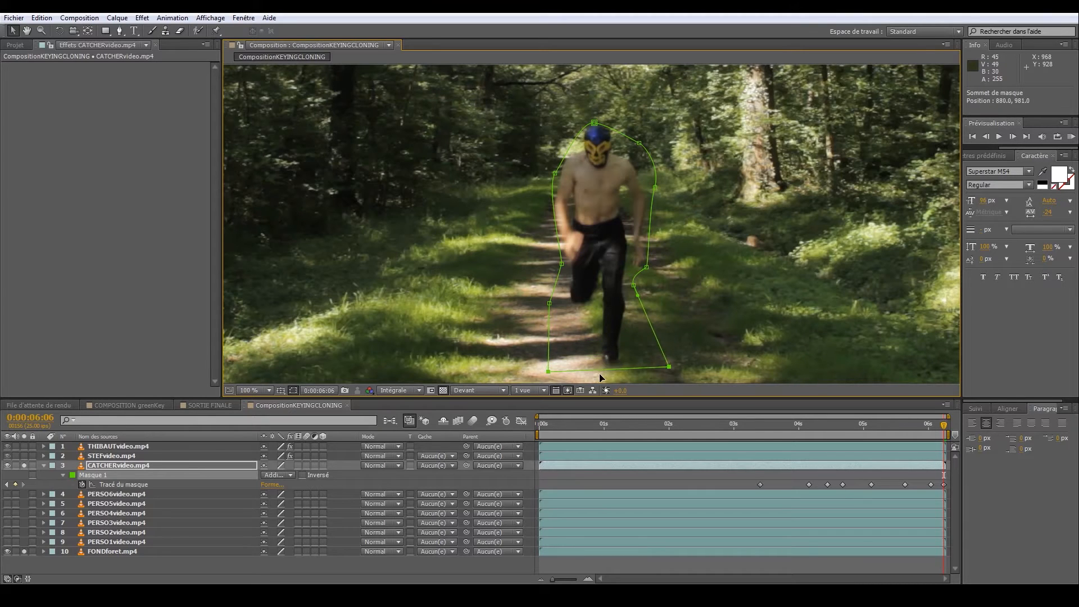
scroll(600, 381, down, 2)
drag(656, 173, 651, 177)
drag(641, 129, 634, 140)
drag(594, 107, 595, 101)
scroll(596, 148, down, 1)
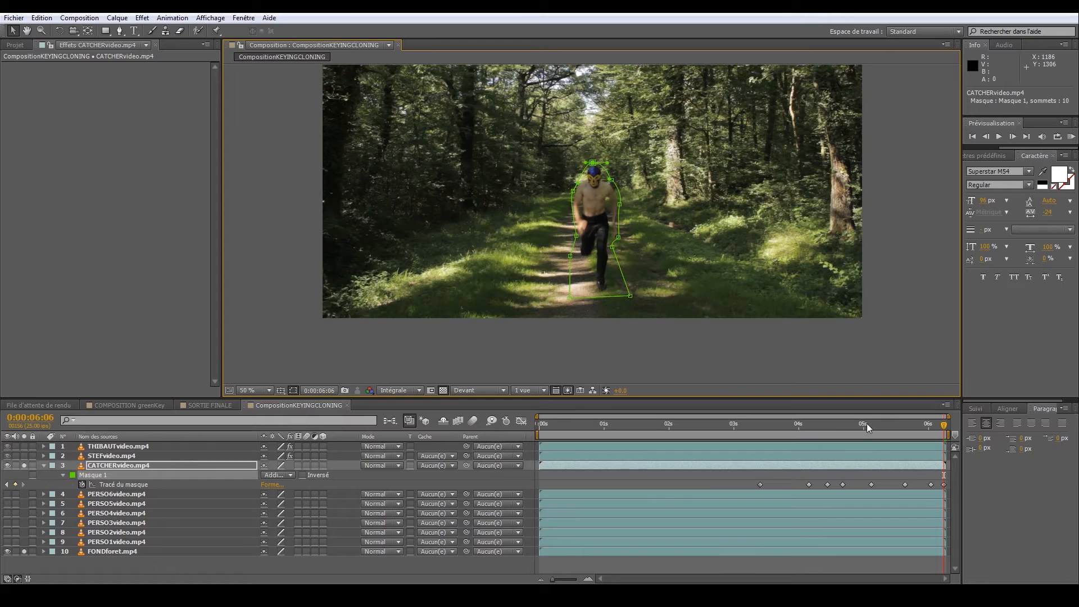
Take FONDforet.mp4 out of solo, turn off the transparency grid, and preview the masked CATCHERvideo.mp4 on black
click(830, 424)
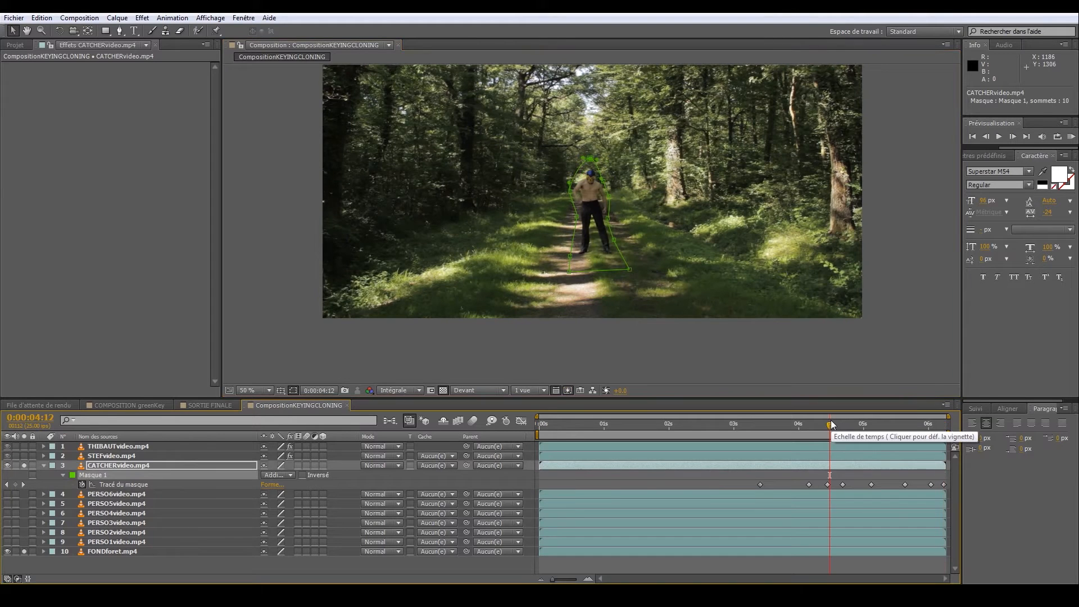
click(23, 552)
click(130, 466)
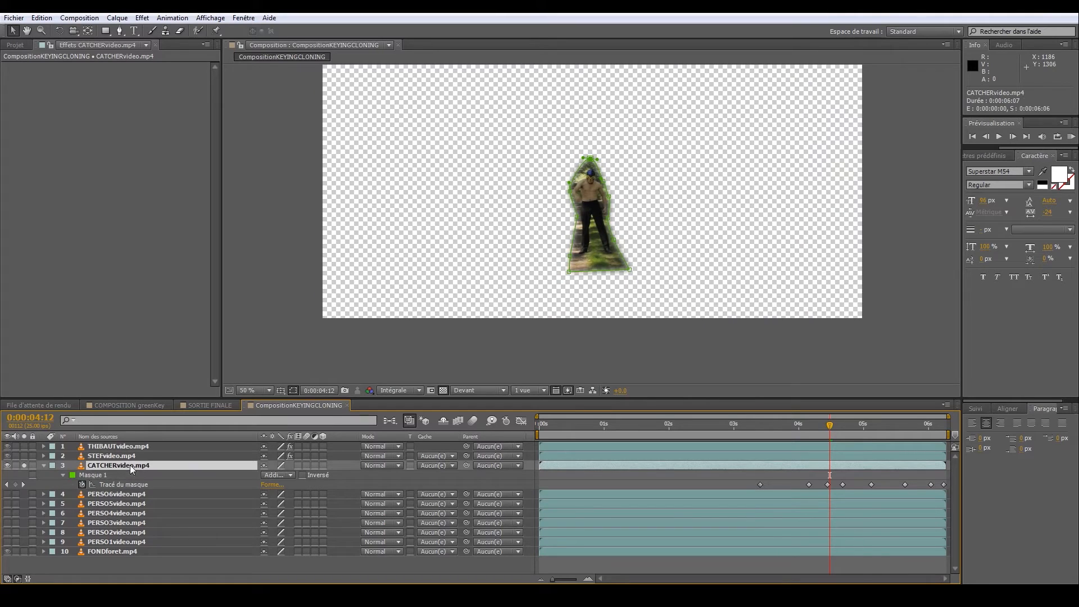
scroll(592, 223, up, 2)
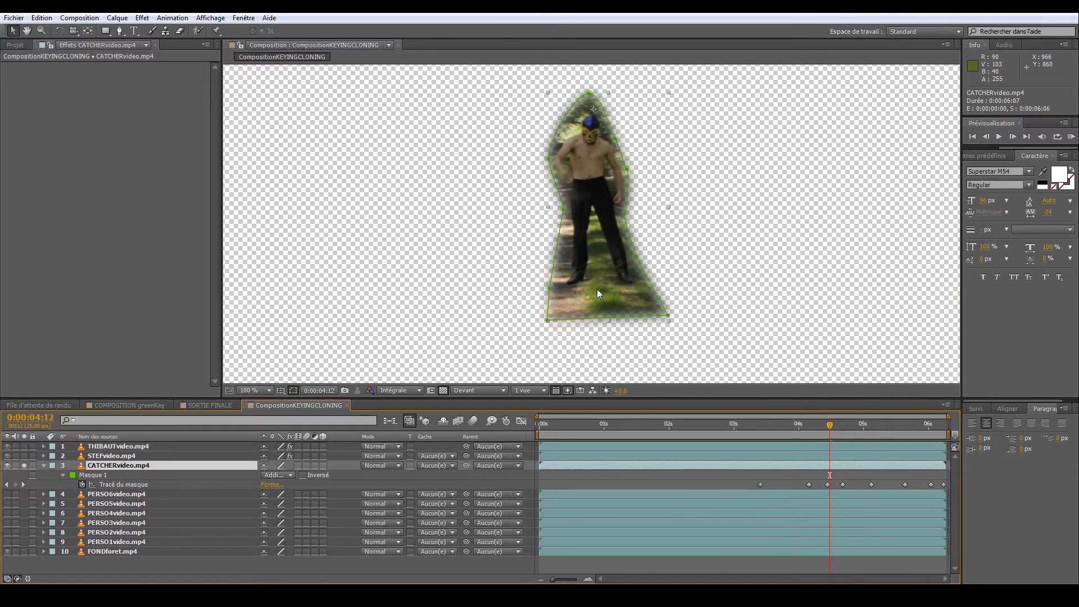
click(442, 391)
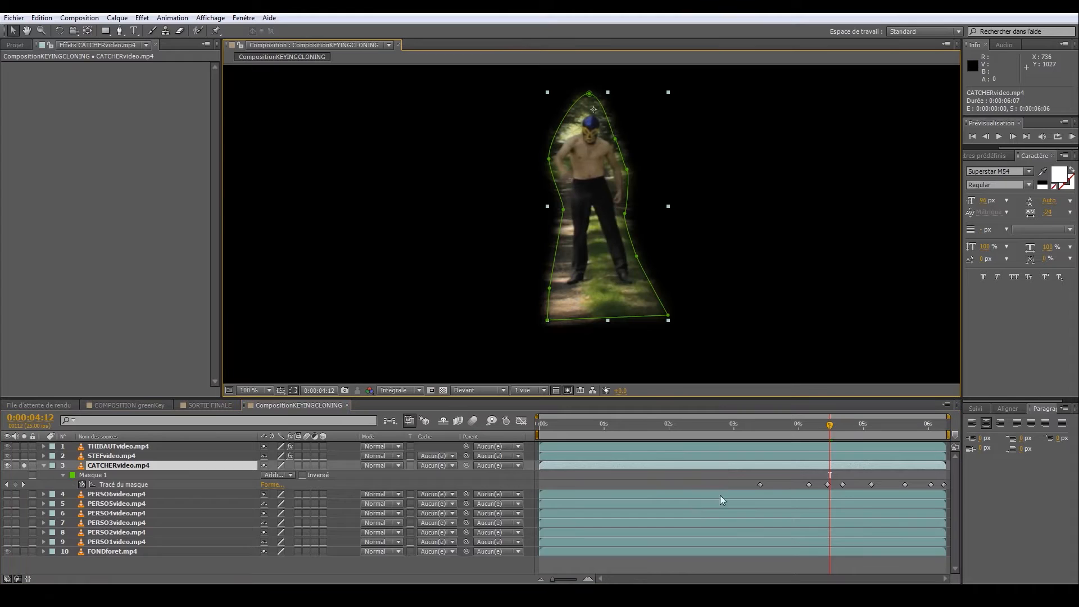
key(KP_0)
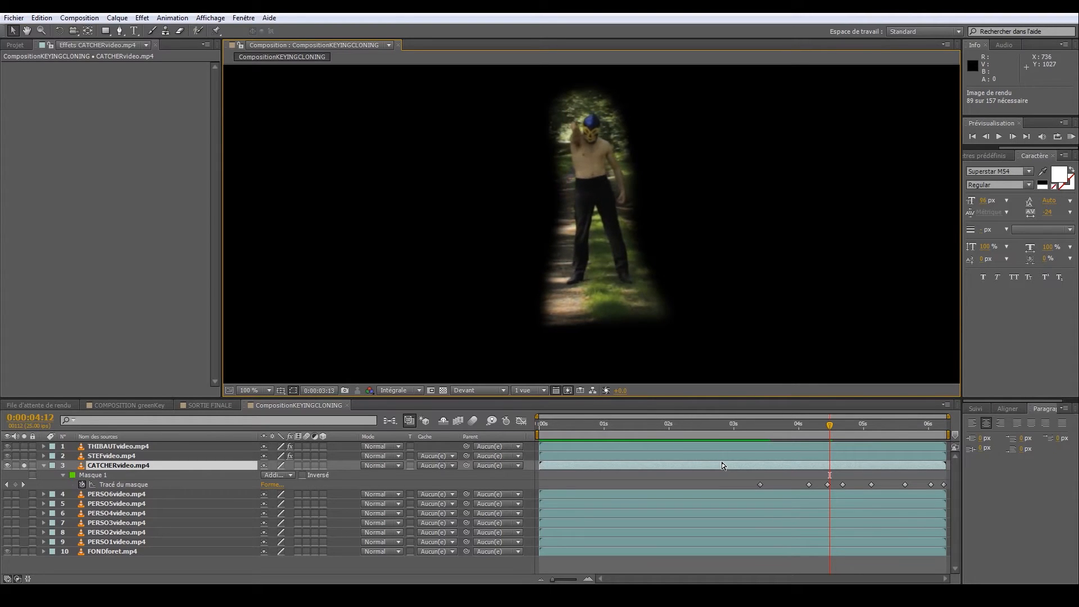
Move the mask's waist point beside the raised-arm side outward at 0:00:03:10, and raise it towards the elbow at 0:00:04:02
click(747, 424)
click(725, 430)
drag(727, 430, 762, 451)
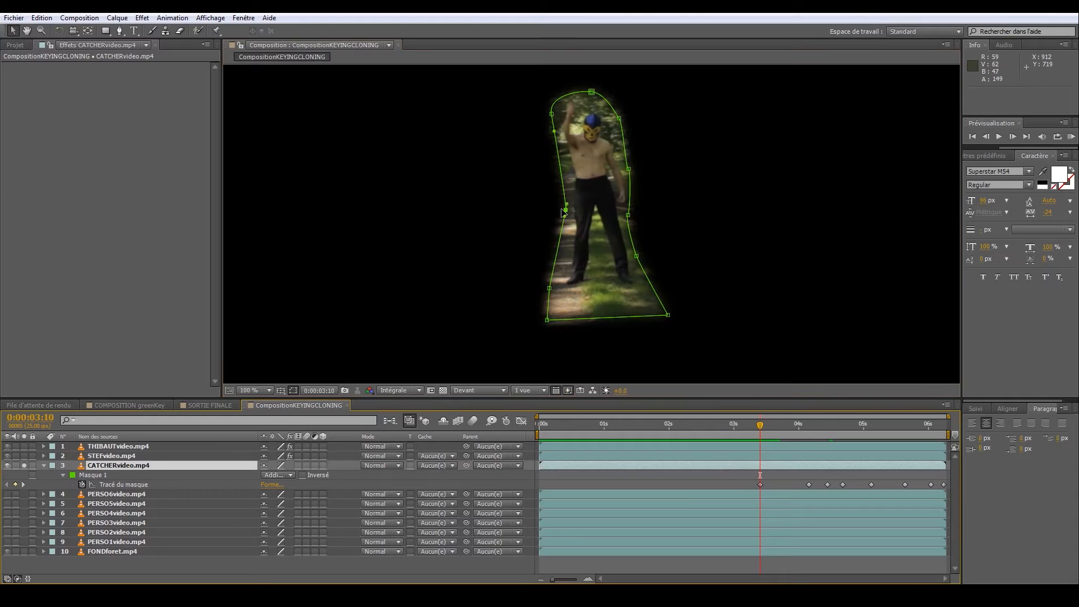
drag(564, 210, 555, 210)
drag(754, 429, 804, 440)
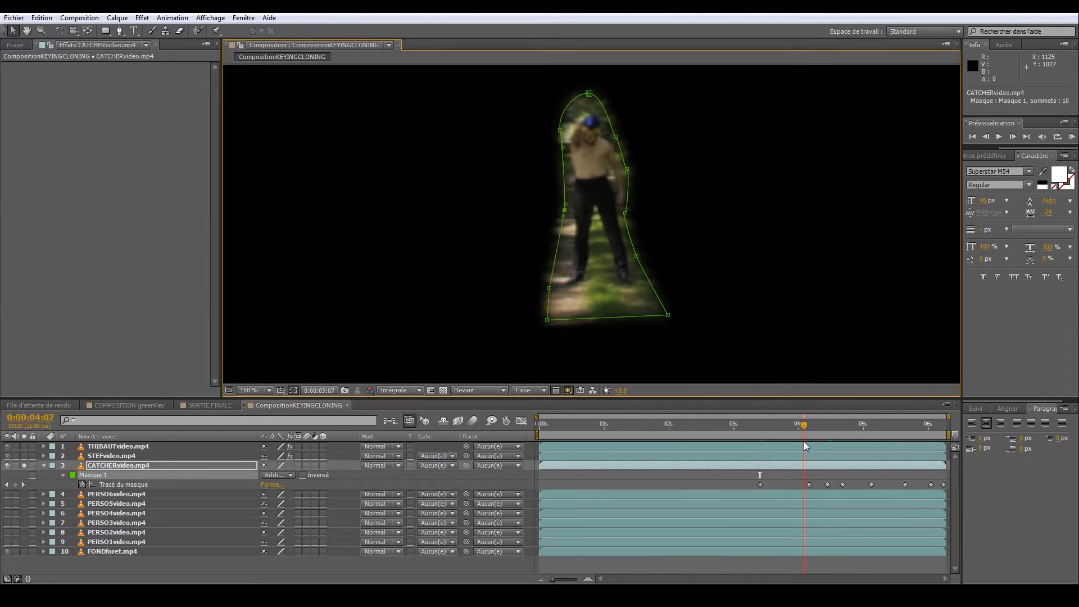
drag(565, 206, 561, 166)
Reshape the mask at 0:00:03:07 so its edge curves outward around the rising elbow, and check the frames up to 0:00:03:11
drag(805, 434, 752, 447)
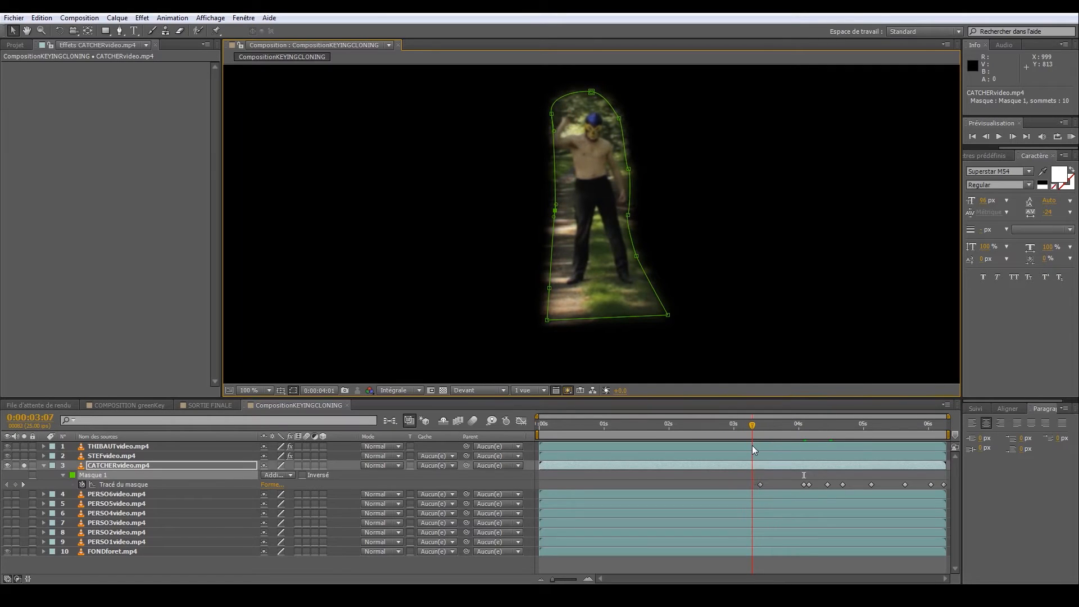
drag(556, 210, 550, 159)
drag(552, 114, 527, 163)
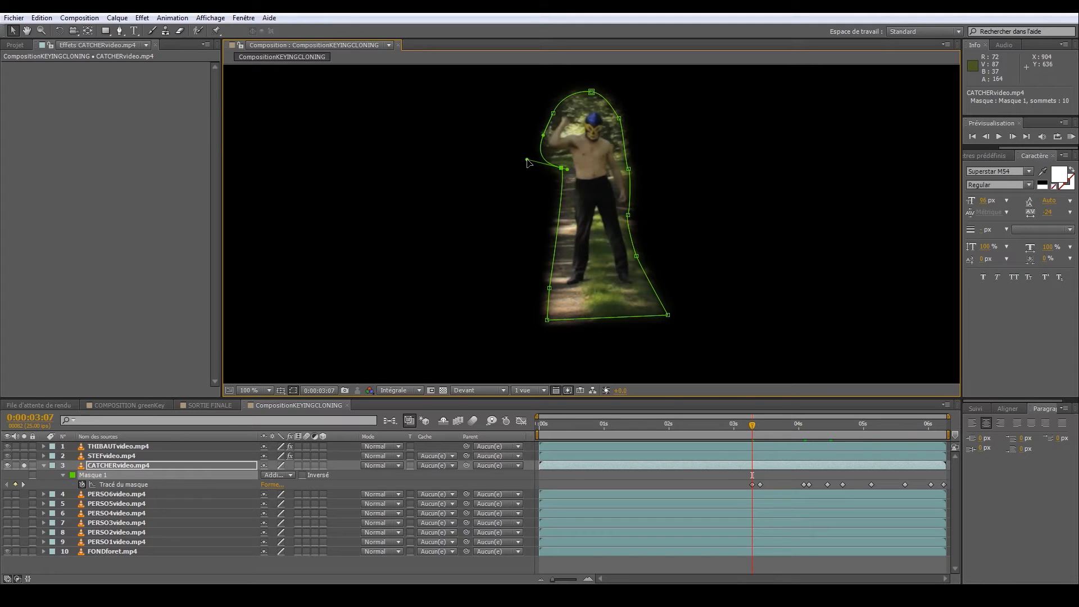
key(Page_Down)
key(Page_Down)
key(Page_Down)
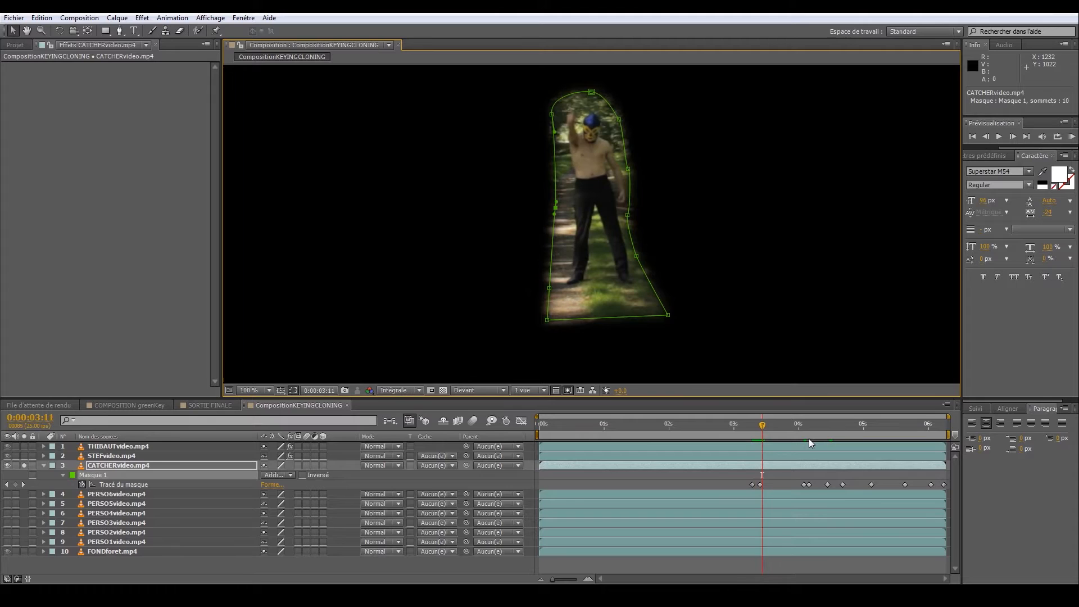
Lower the mask's waist point beneath the wrestler's raised elbow a few frames before 0:00:03:00
key(Page_Up)
key(Page_Up)
key(Page_Up)
key(Page_Up)
key(Page_Up)
key(Page_Up)
key(Page_Up)
key(Page_Up)
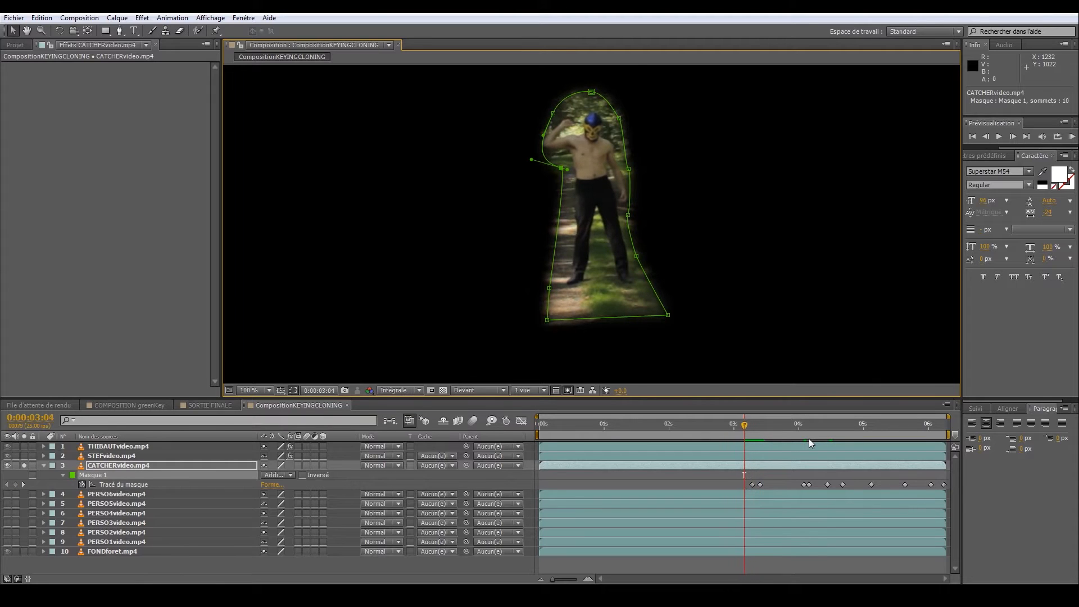
key(Page_Up)
key(Page_Up)
key(Page_Up)
key(Page_Up)
key(Page_Up)
drag(563, 171, 556, 197)
Move the mask's upper side point down and outward around the raised forearm at about 0:00:02:18
key(Page_Up)
key(Page_Up)
key(Page_Up)
key(Page_Up)
key(Page_Up)
drag(557, 112, 547, 135)
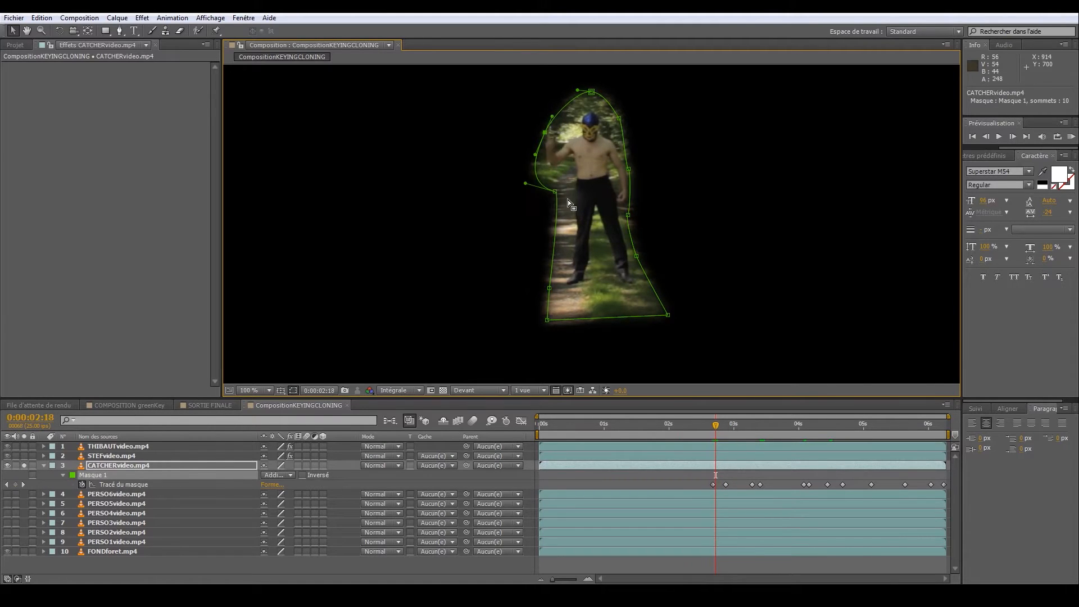
Lower the mask's waist and forearm points to follow the descending arm between 0:00:02:10 and 0:00:02:18
key(Page_Up)
key(Page_Up)
key(Page_Up)
key(Page_Up)
drag(557, 198, 562, 230)
drag(543, 138, 544, 172)
Pull the mask's waist and elbow points inward at 0:00:02:06 to fit the lowered arm
key(Page_Up)
key(Page_Up)
key(Page_Up)
key(Page_Up)
key(Page_Up)
key(Page_Up)
key(Page_Up)
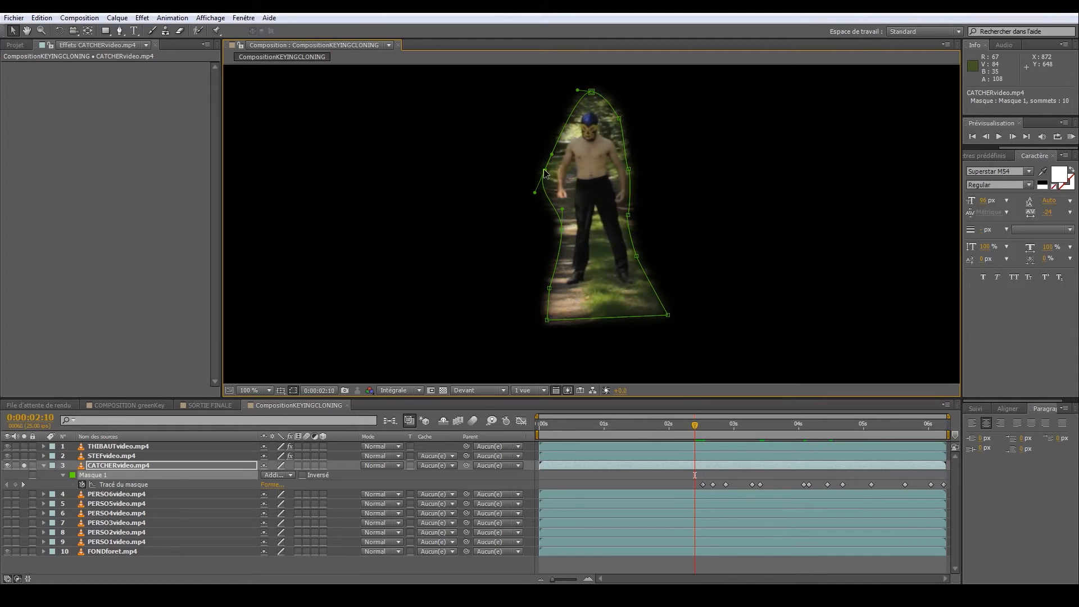
drag(563, 230, 571, 235)
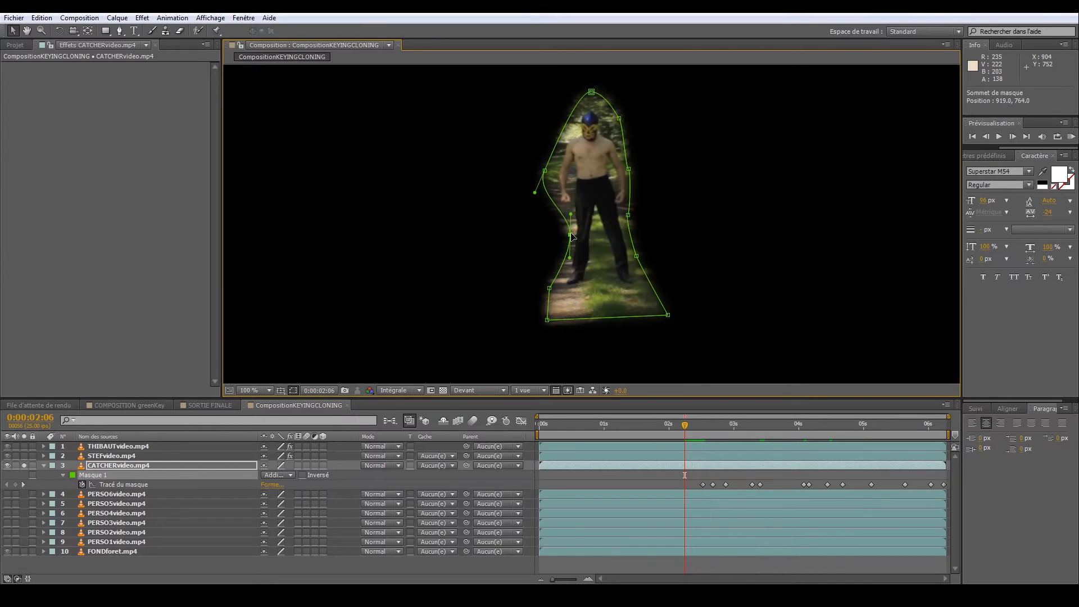
drag(545, 171, 556, 162)
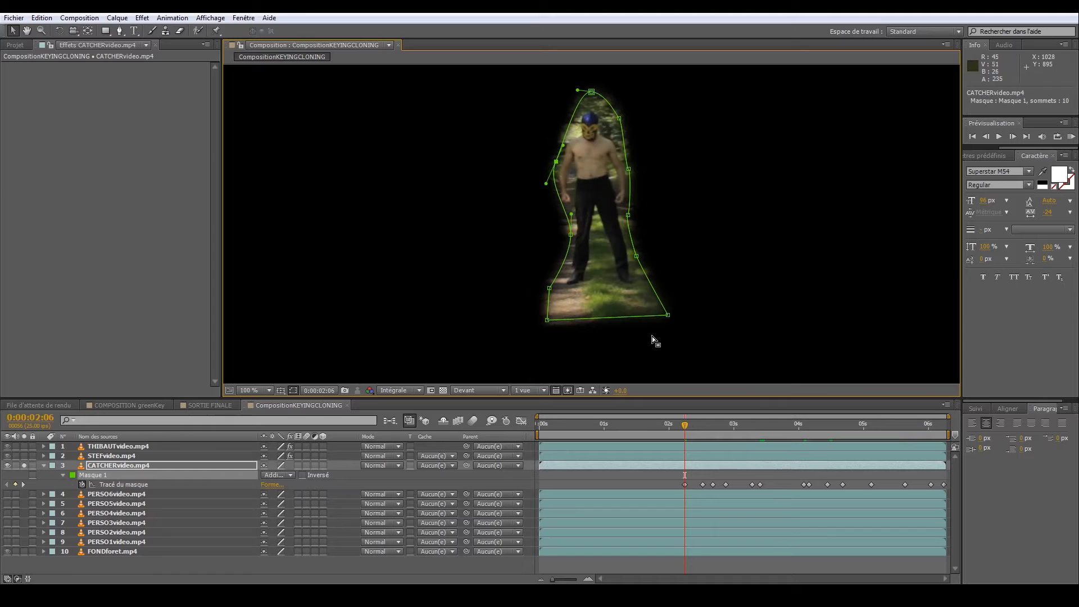
Move the mask's elbow point outward at 0:00:01:04, and shift the opposite-arm and head points to fit the wrestler at 0:00:00:11
drag(696, 433, 612, 435)
drag(555, 165, 547, 165)
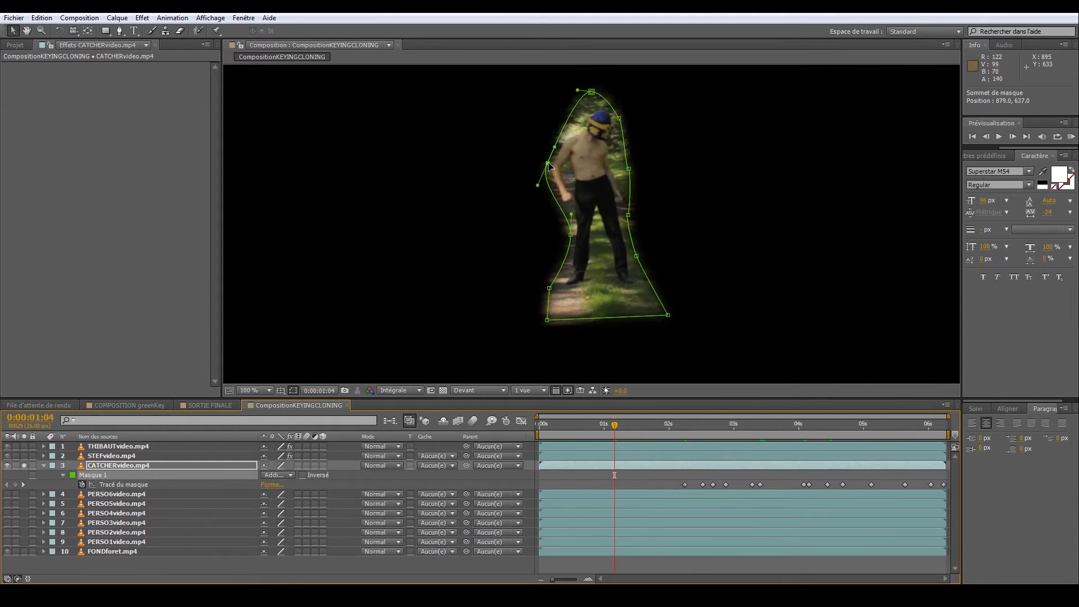
click(568, 428)
drag(629, 169, 634, 169)
drag(592, 93, 584, 94)
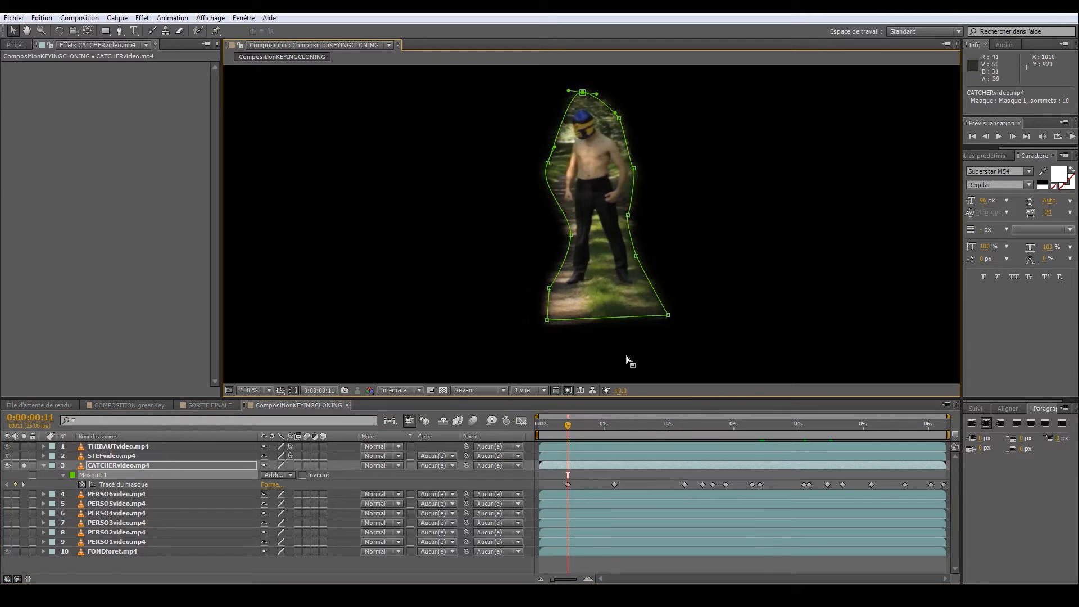
Preview the mask animation and delete the redundant mask path keyframes at 0:00:04:04 and just before 0:00:03:11
click(538, 430)
drag(539, 431, 826, 458)
drag(842, 458, 810, 466)
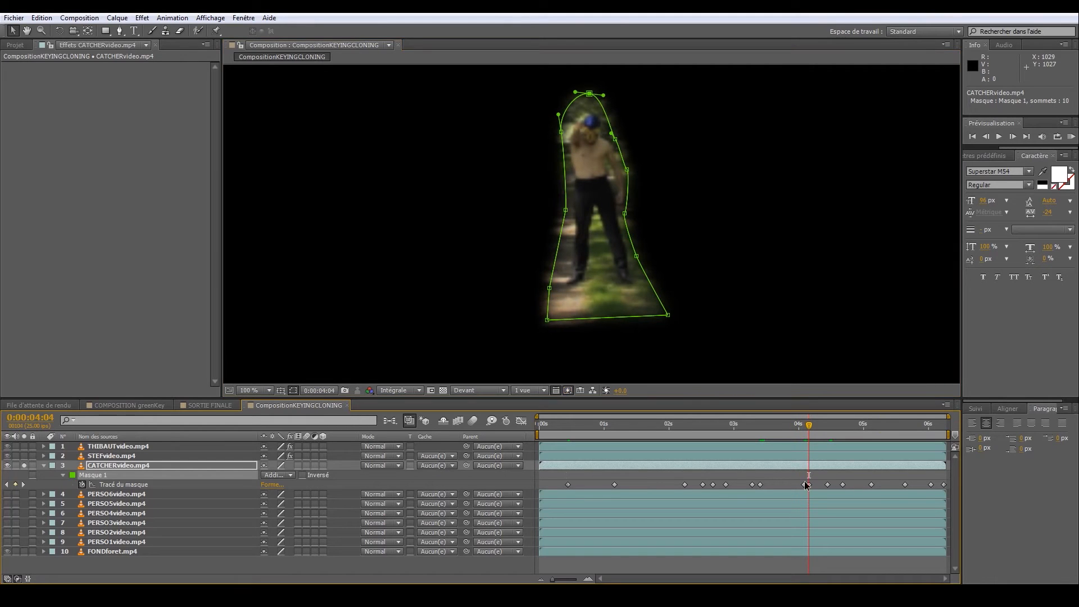
click(809, 485)
drag(809, 433, 857, 432)
click(761, 487)
key(Delete)
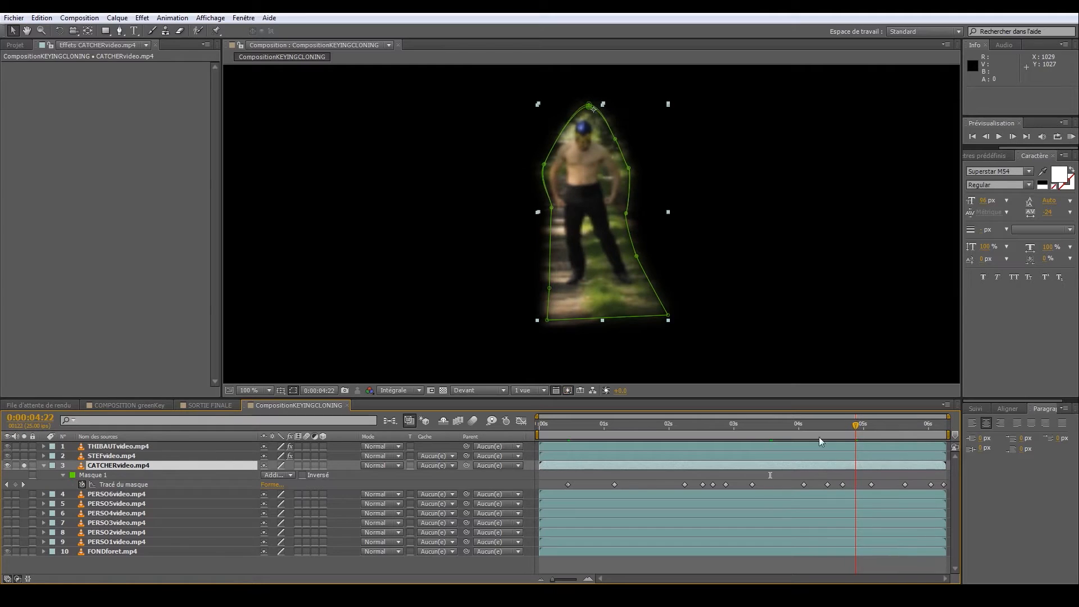
drag(705, 420, 900, 448)
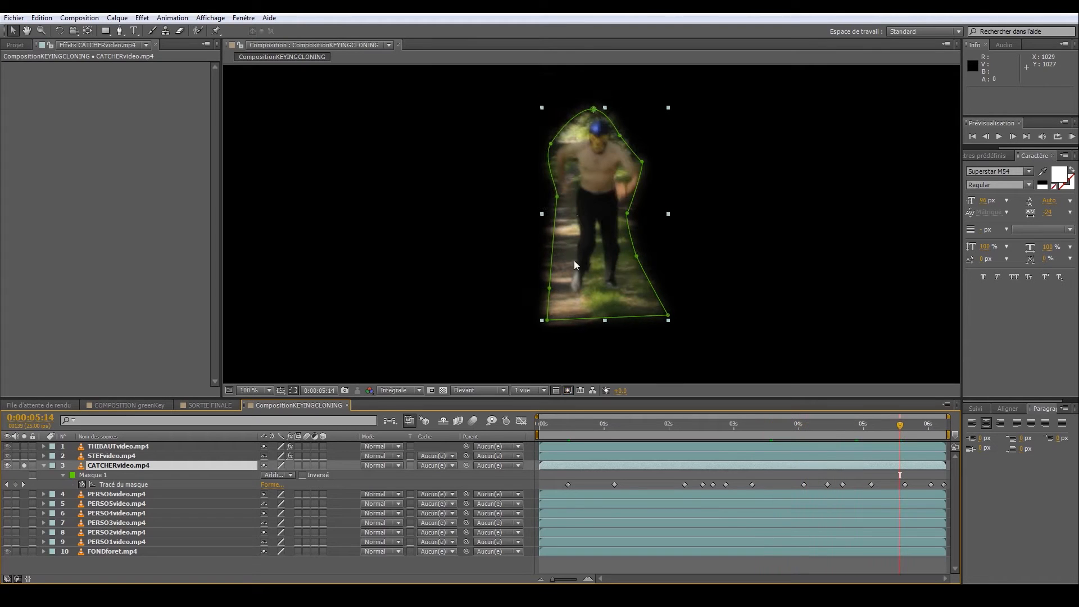
Collapse CATCHERvideo.mp4, preview PERSO6video.mp4 in solo, and solo CATCHERvideo.mp4 together with it at 0:00:06:01
click(44, 467)
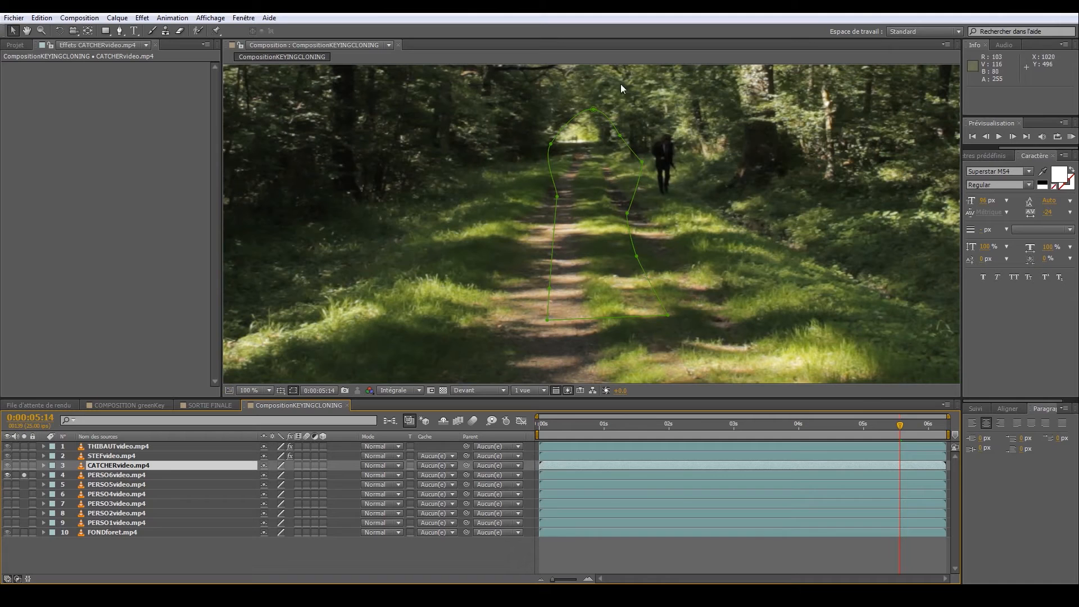
drag(544, 427, 930, 434)
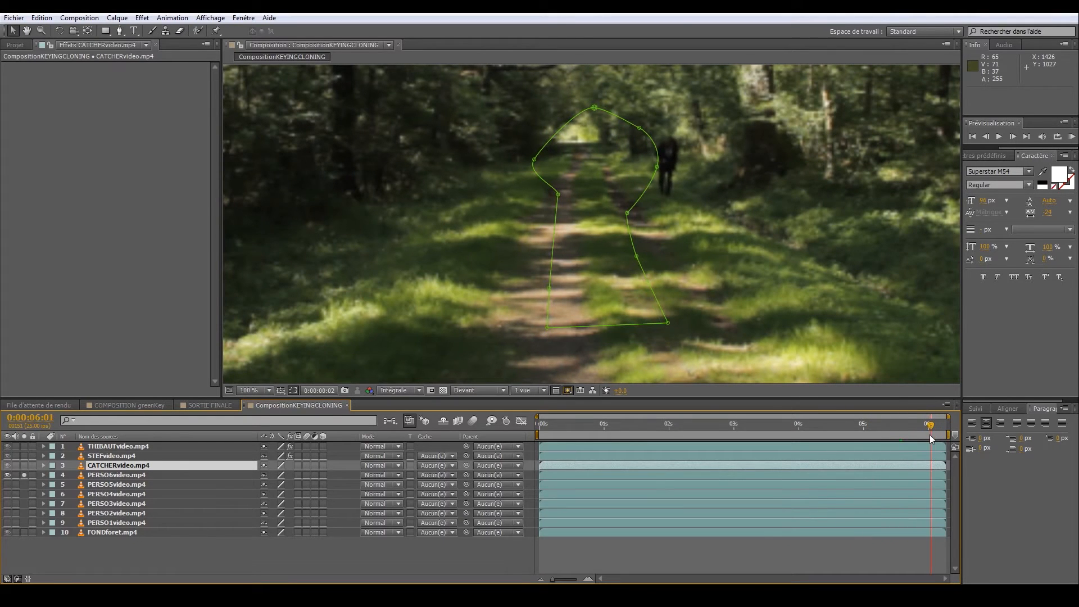
click(24, 466)
Lower the CATCHERvideo.mp4 mask point beside the outstretched forearm at 0:00:06:01, away from the man in black, and check the overlap at earlier frames
scroll(721, 170, up, 1)
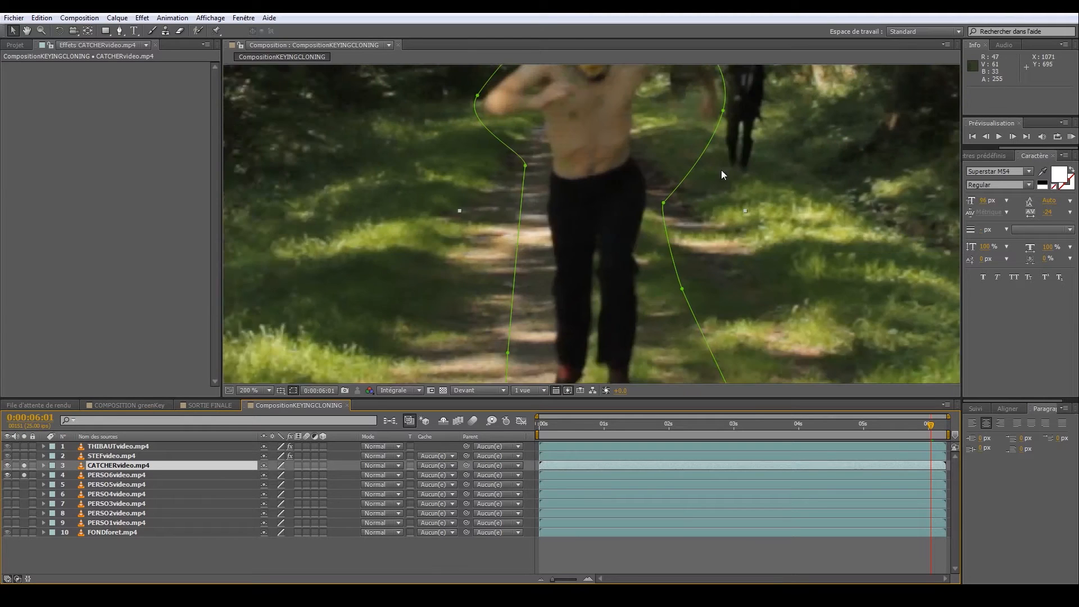
drag(721, 169, 604, 253)
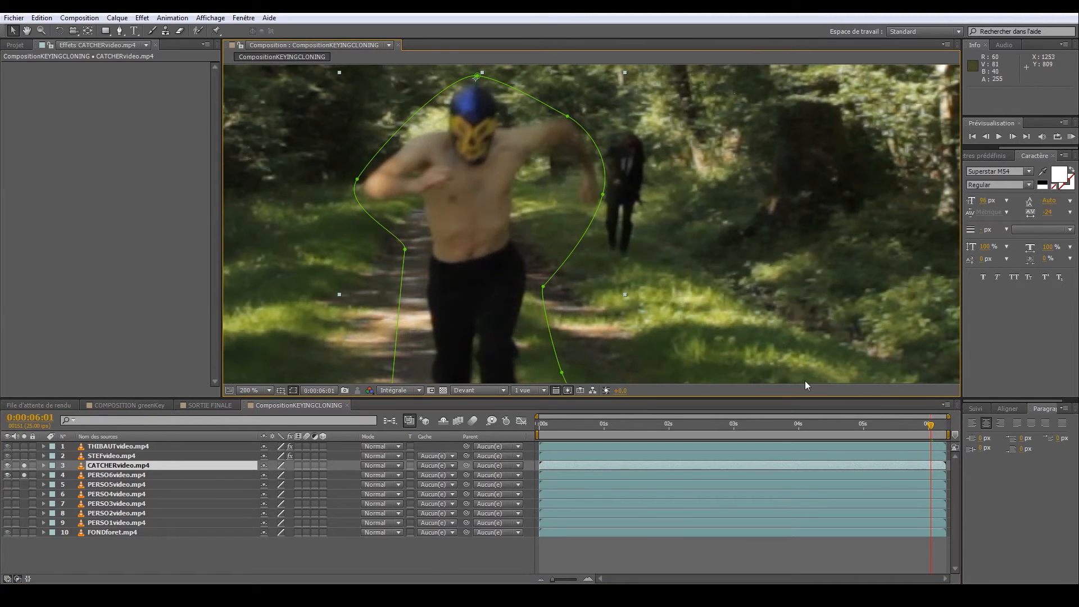
key(u)
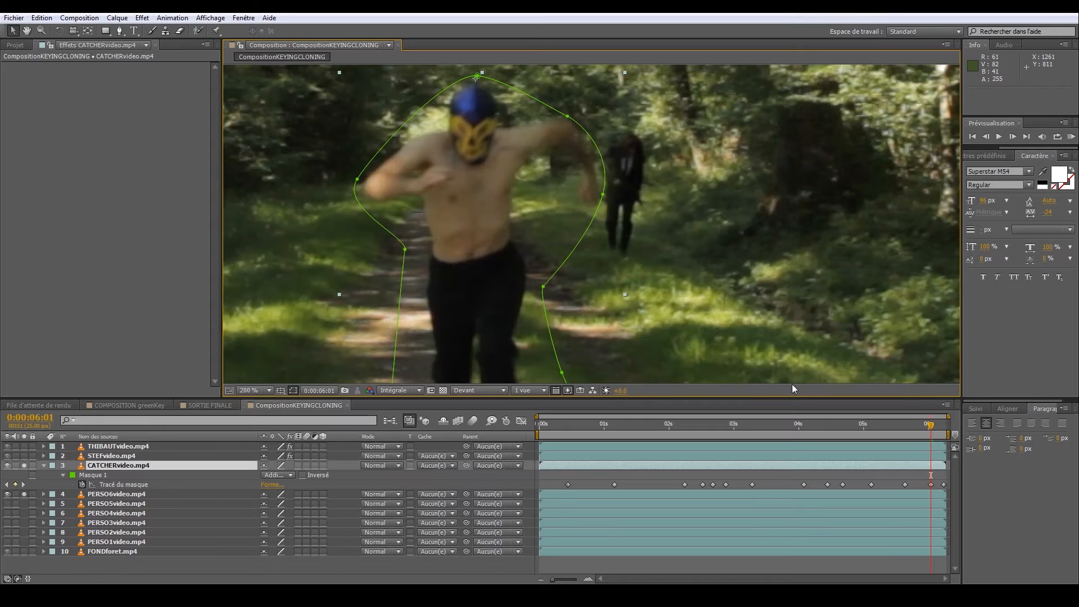
drag(602, 194, 599, 221)
click(780, 481)
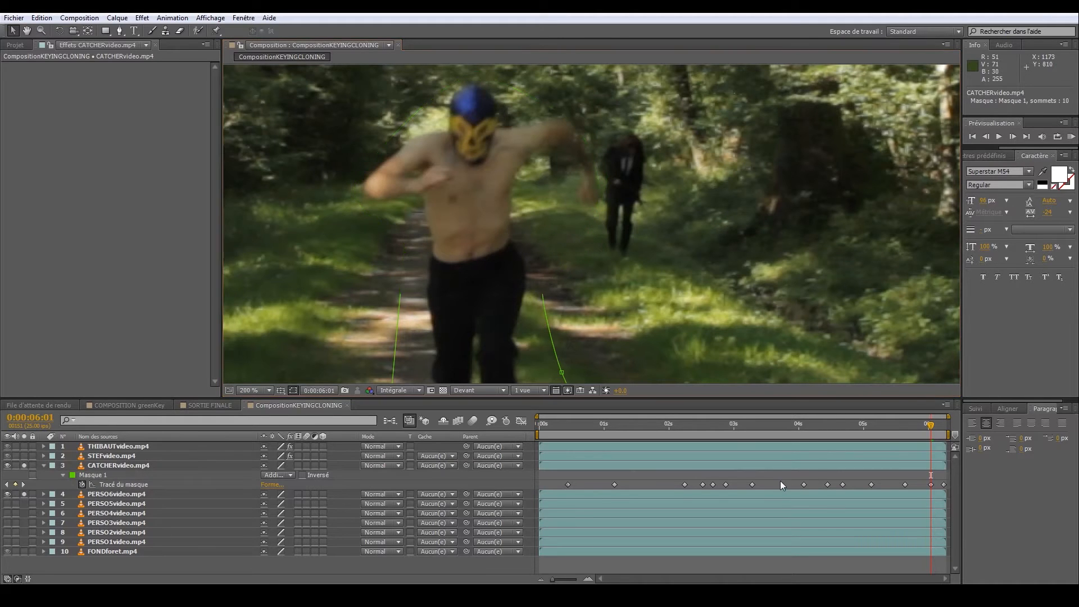
scroll(766, 253, down, 1)
drag(931, 432, 812, 442)
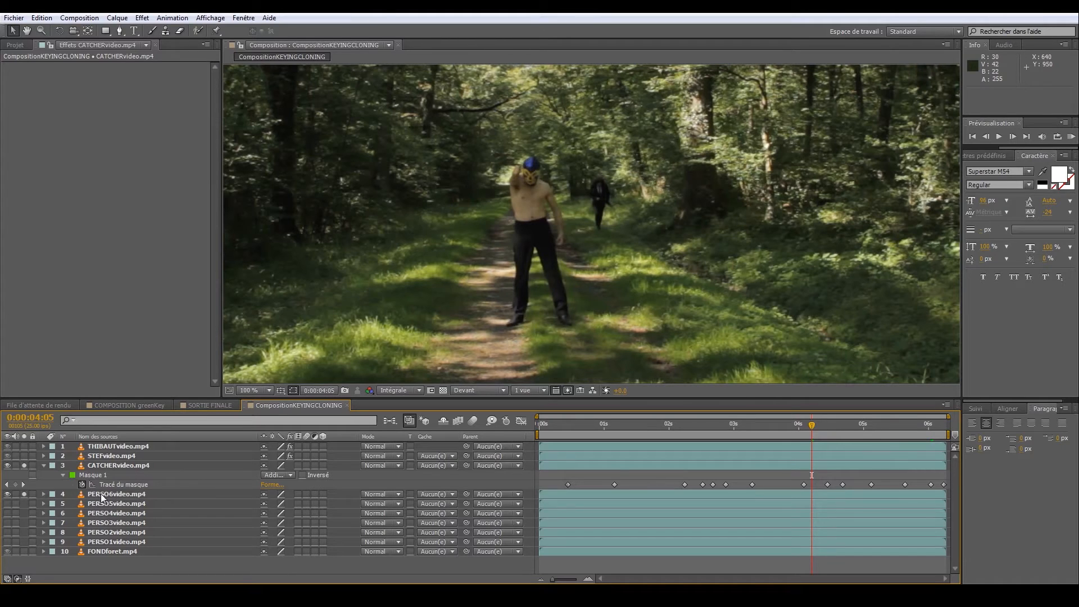
Take CATCHERvideo.mp4 out of solo and preview PERSO6video.mp4 up to 0:00:06:05
click(103, 497)
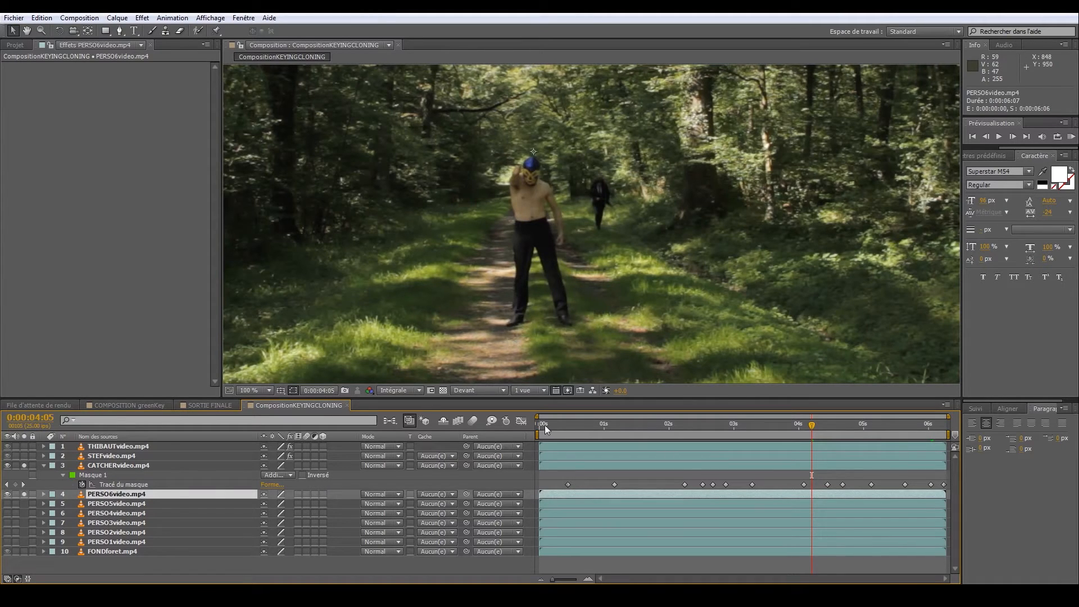
click(24, 466)
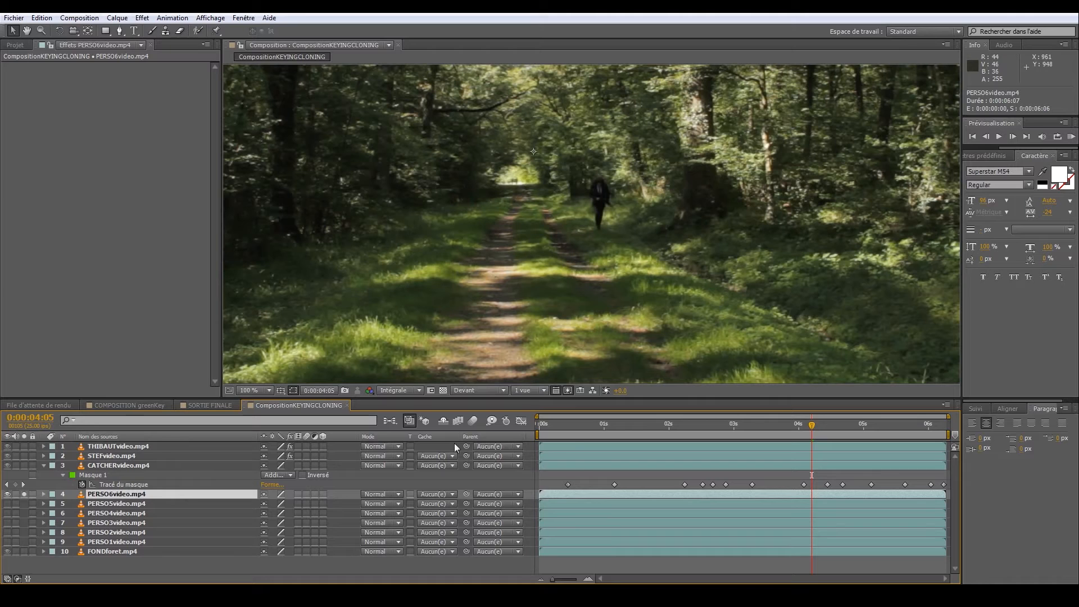
drag(545, 424, 943, 427)
Draw a closed nine-point mask on PERSO6video.mp4 with the Pen tool around the walking man and the undergrowth beside him
click(119, 30)
click(673, 151)
click(624, 165)
click(595, 182)
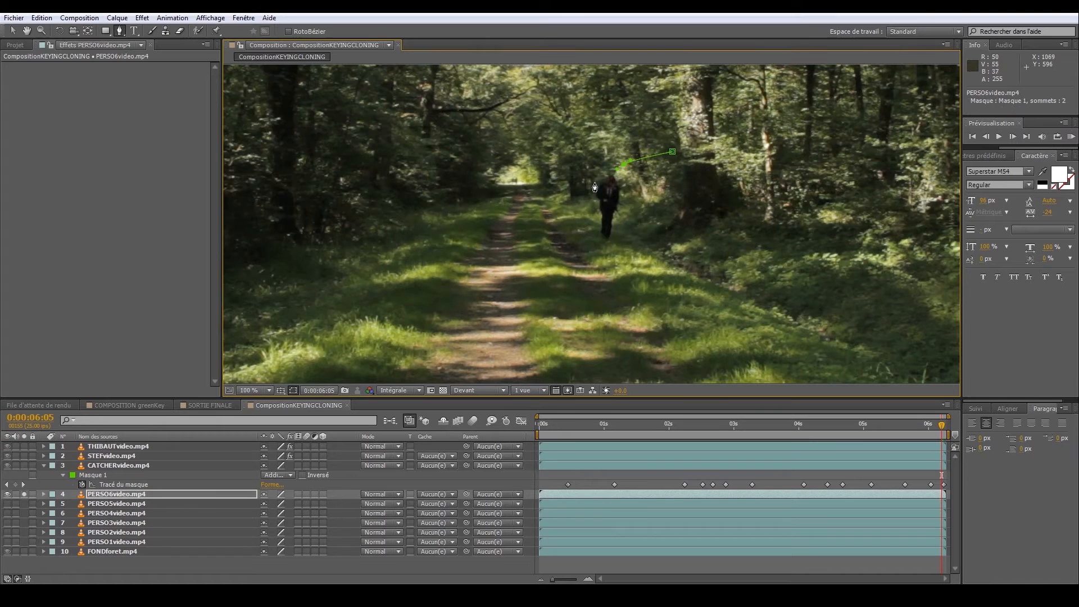
click(594, 214)
click(599, 245)
click(626, 253)
click(689, 233)
click(716, 203)
click(693, 149)
click(673, 152)
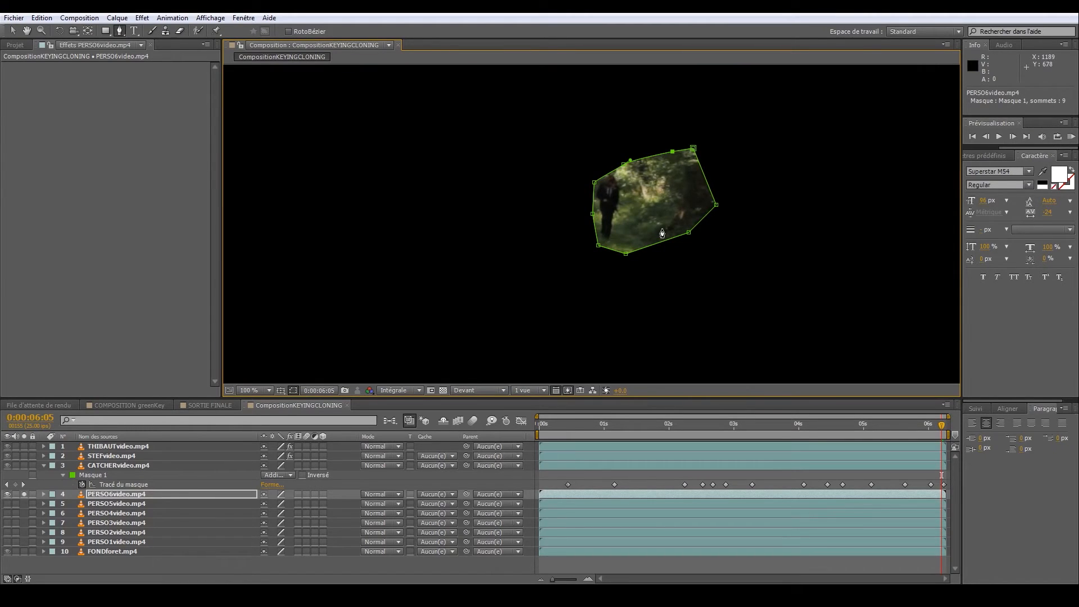
Widen the PERSO6video.mp4 mask on the man's side using the frames 0:00:05:09 and 0:00:04:15, and check it through 0:00:06:06
drag(944, 425, 888, 425)
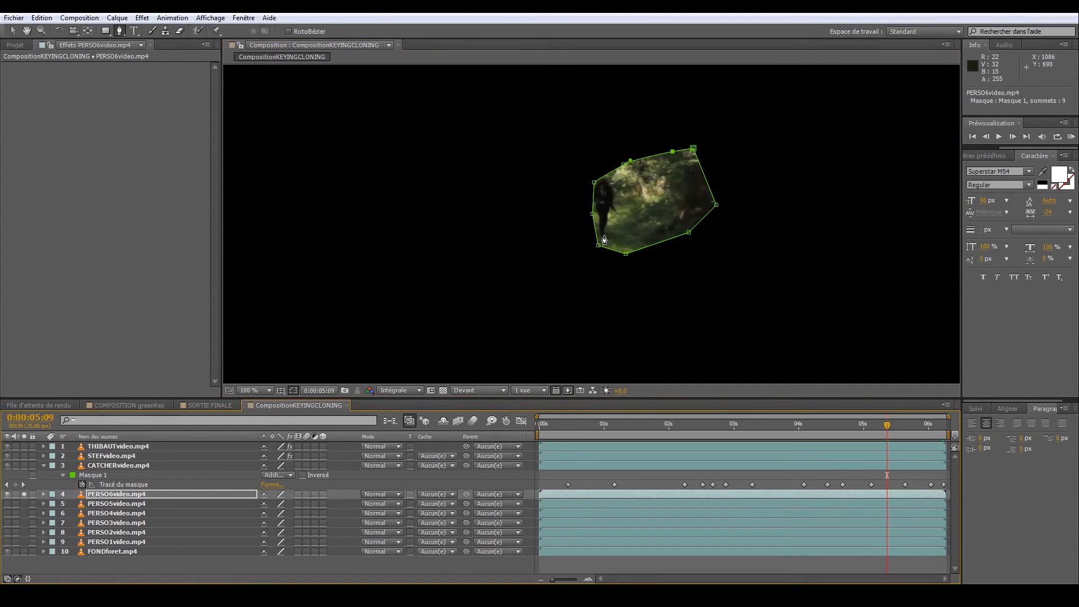
drag(593, 213, 586, 177)
drag(891, 428, 837, 426)
drag(618, 168, 617, 159)
drag(598, 247, 572, 212)
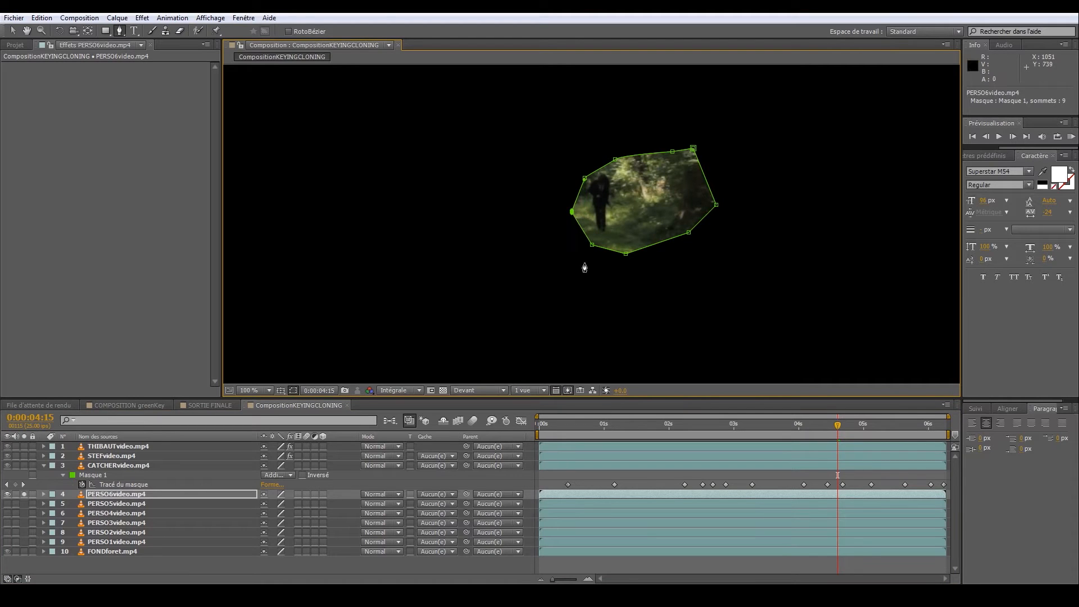
drag(837, 427, 949, 445)
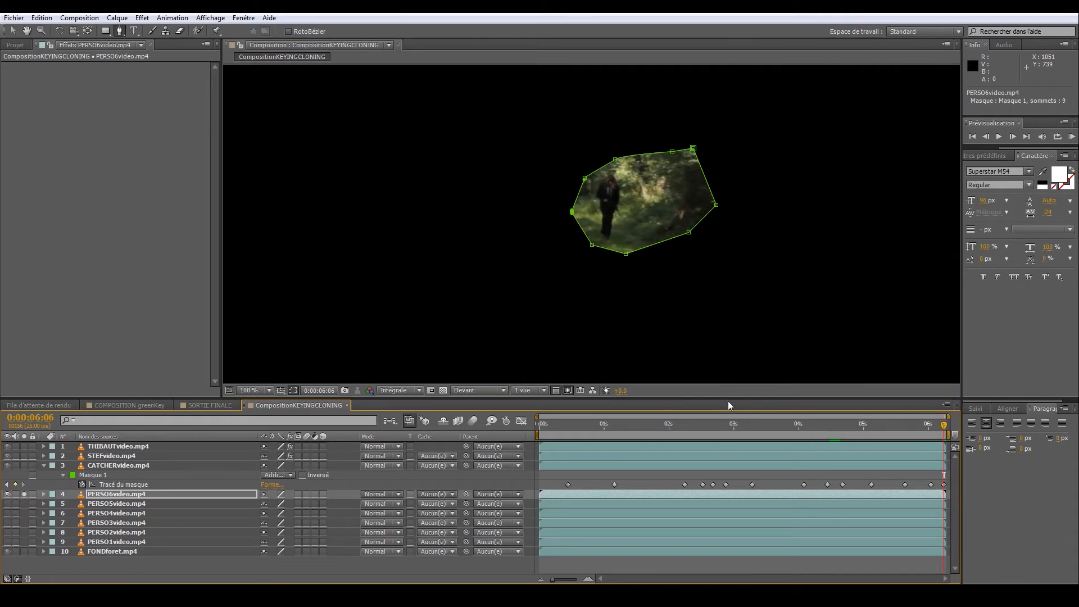
Feather the PERSO6video.mp4 mask by 28 pixels and preview it over the whole clip
key(f)
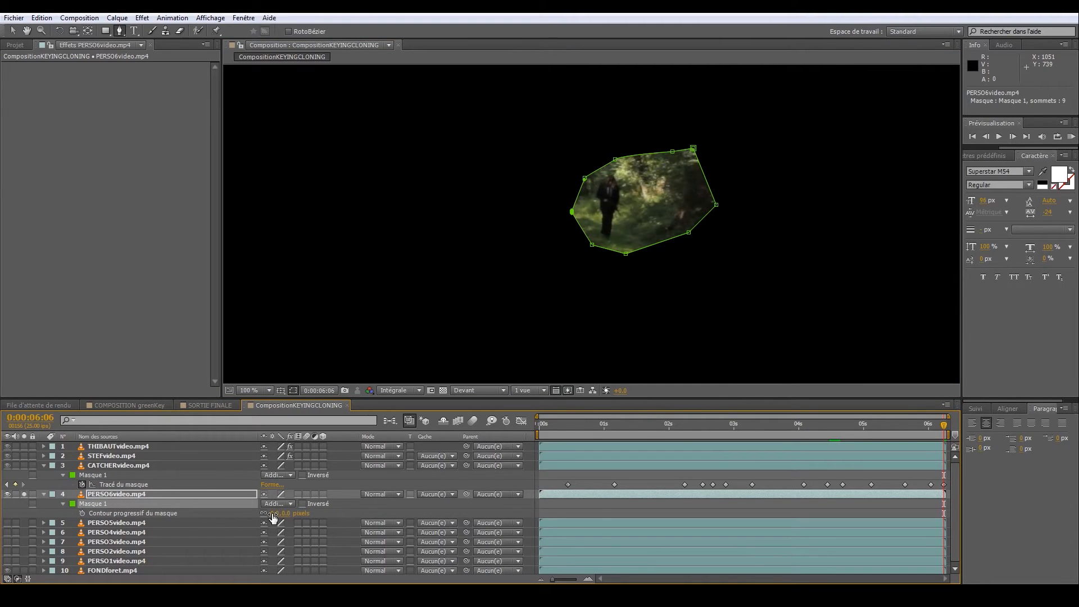
drag(275, 513, 277, 513)
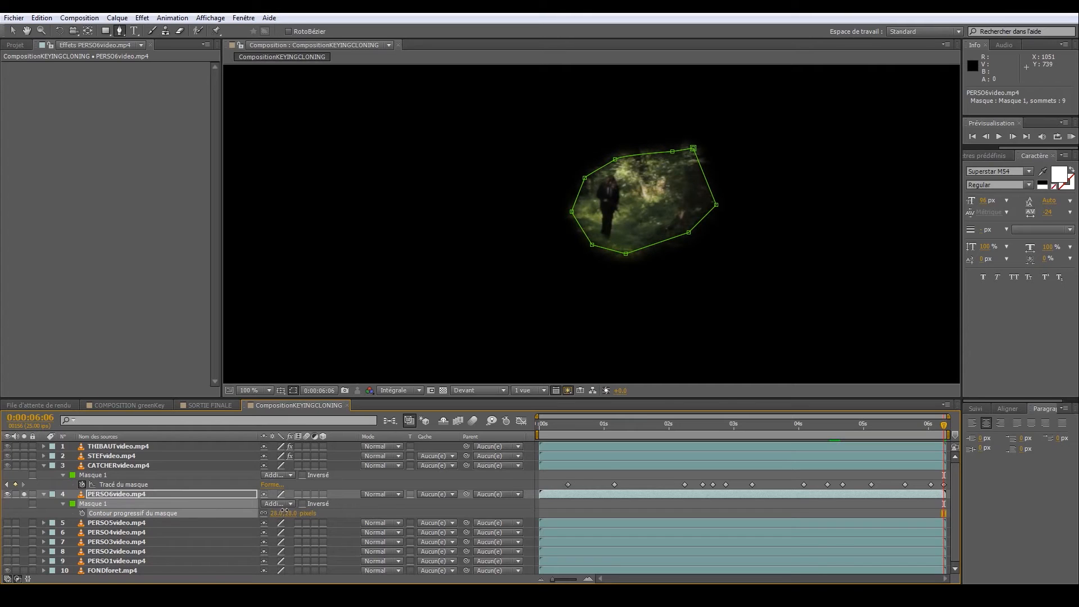
drag(544, 423, 959, 427)
Solo FONDforet.mp4 and CATCHERvideo.mp4 with PERSO6video.mp4, and preview the combined composite up to 0:00:05:06
scroll(83, 543, down, 1)
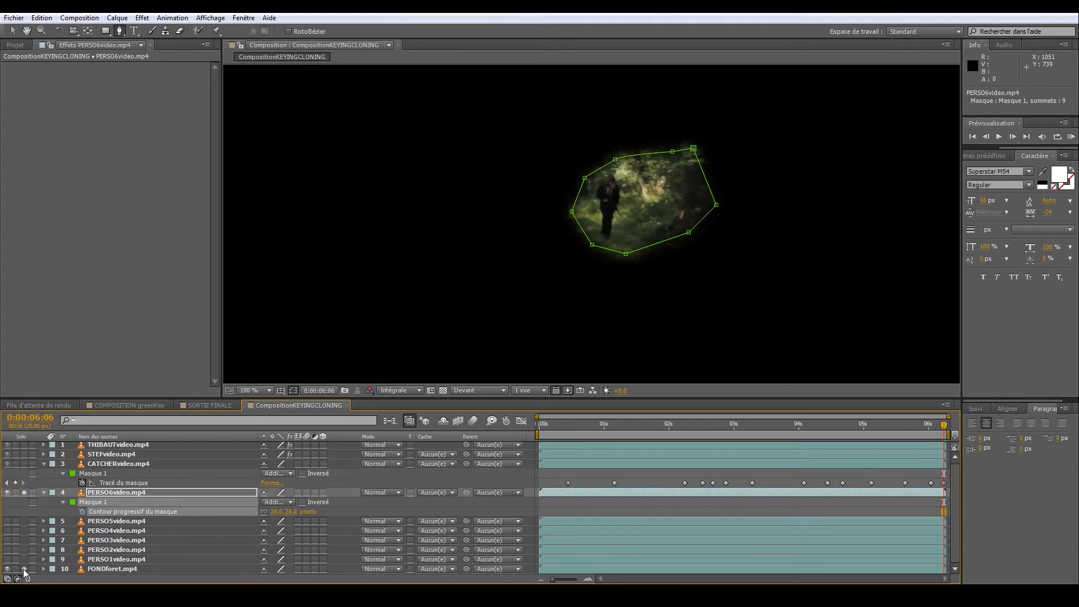
click(23, 569)
click(593, 503)
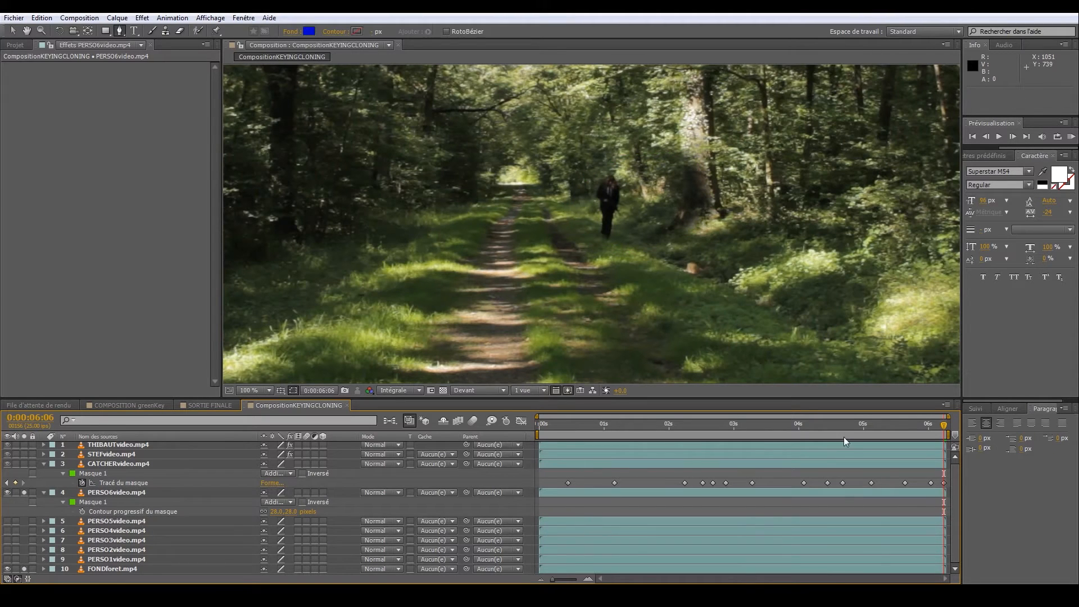
drag(633, 418, 689, 422)
click(881, 420)
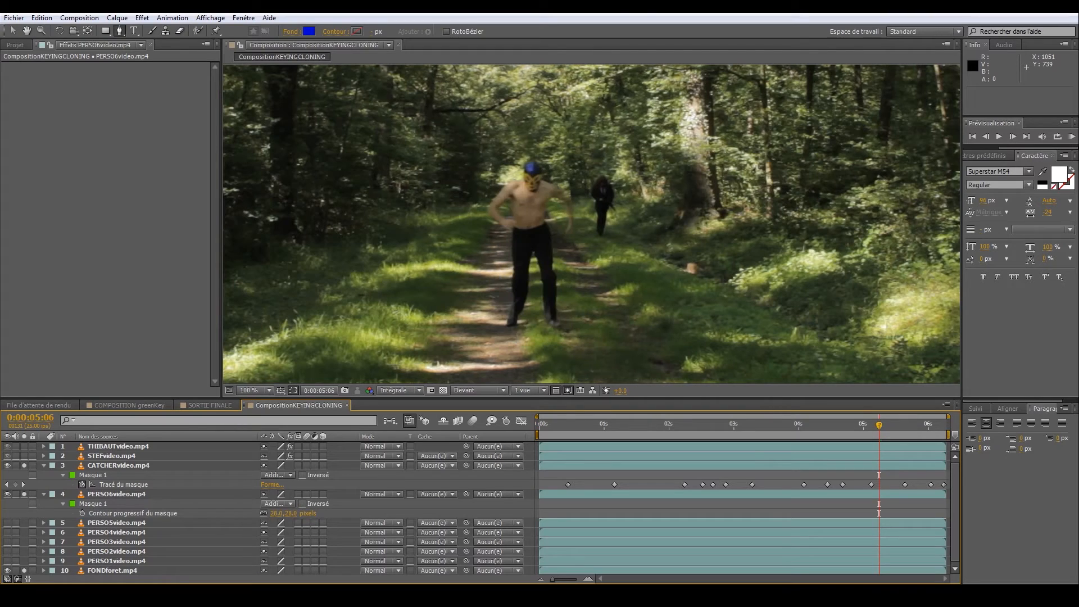
Make layers 1 and 2 visible and run a RAM preview of the composition
click(882, 423)
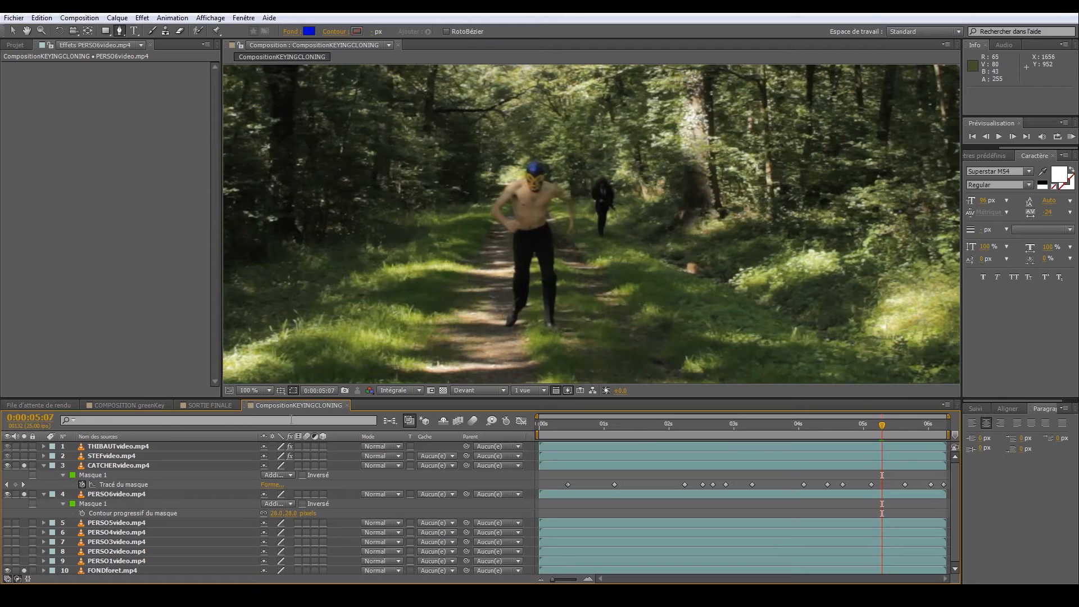
drag(24, 447, 24, 456)
key(KP_0)
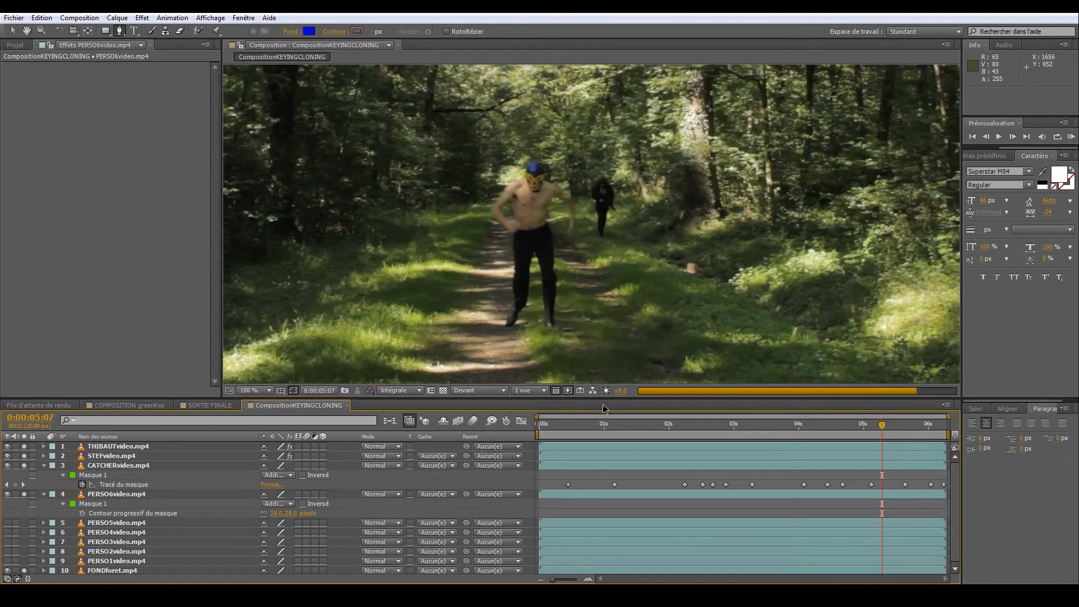
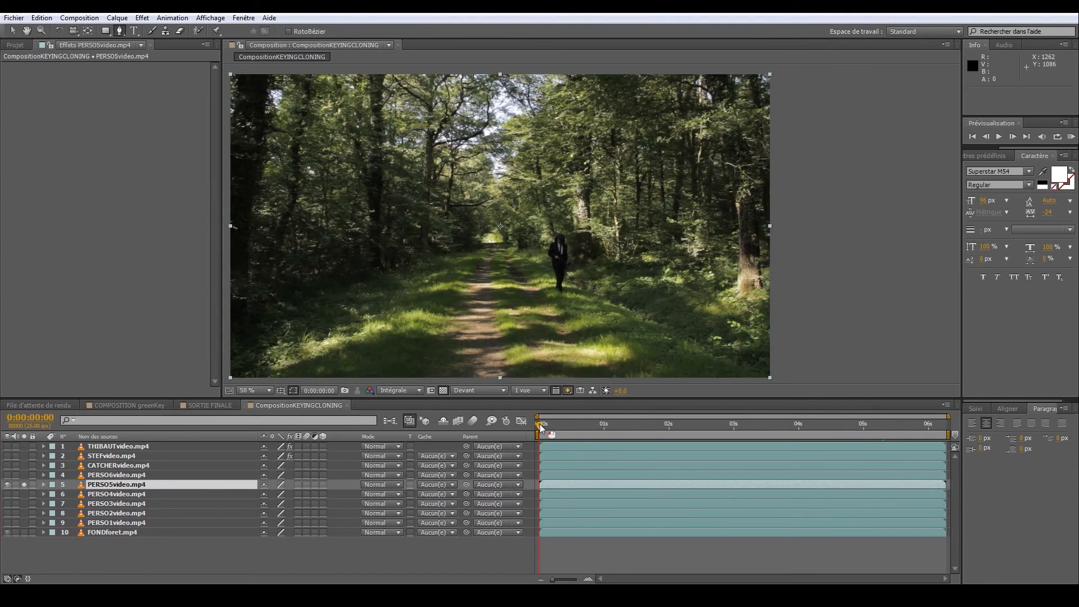
Start a Pen mask on PERSO5video.mp4 at the first frame, placing points down the left side of the man in the suit
mouse_move(541, 424)
mouse_down()
mouse_move(697, 413)
mouse_move(941, 425)
mouse_move(539, 436)
mouse_up()
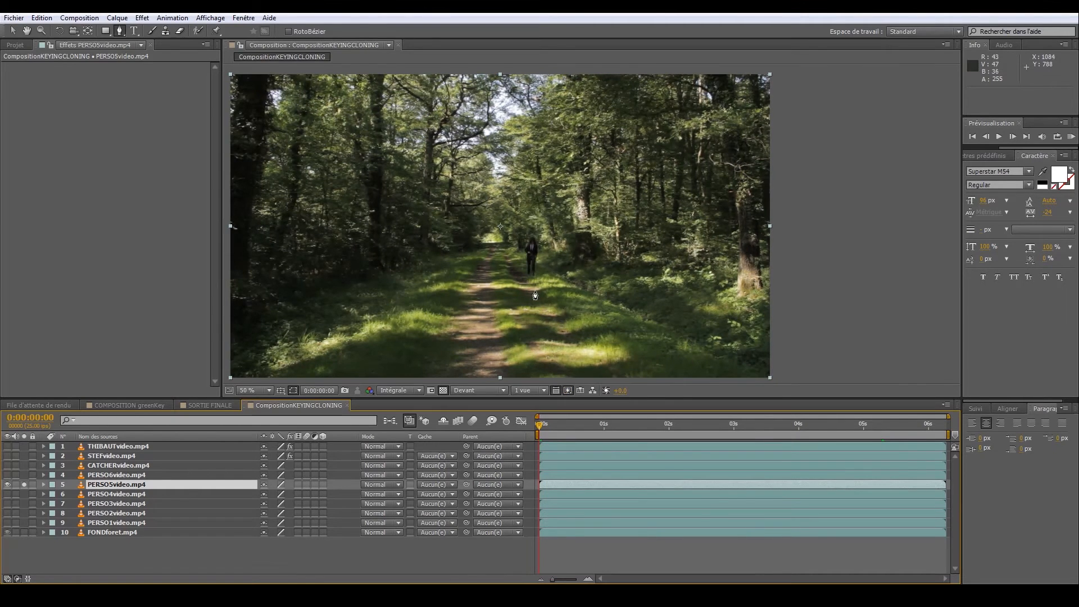
scroll(533, 283, up, 2)
click(460, 250)
click(439, 291)
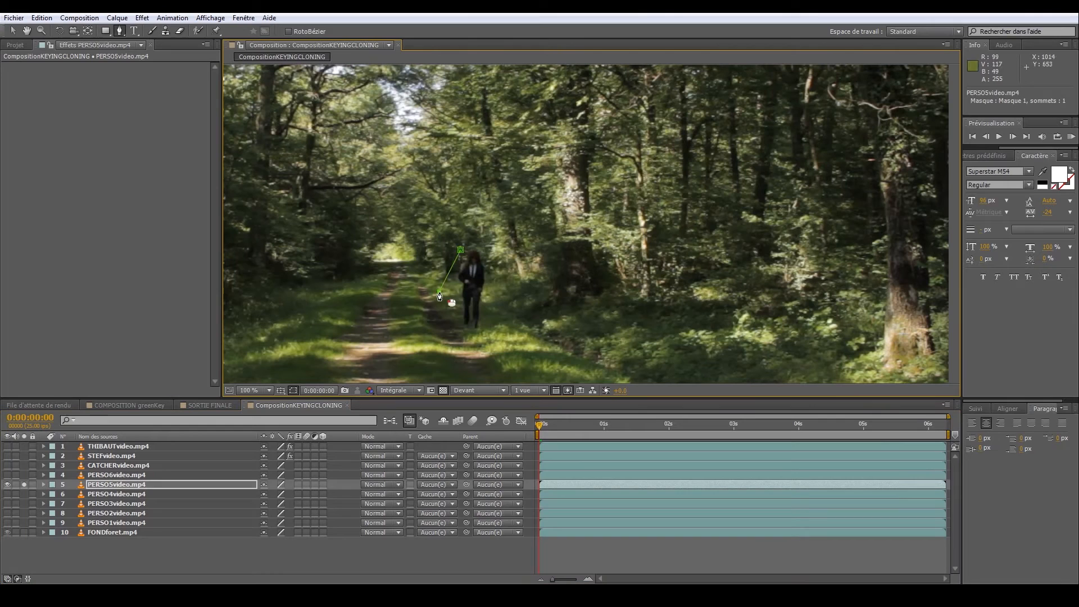
click(454, 333)
drag(440, 291, 453, 276)
drag(458, 332, 458, 299)
scroll(507, 380, down, 2)
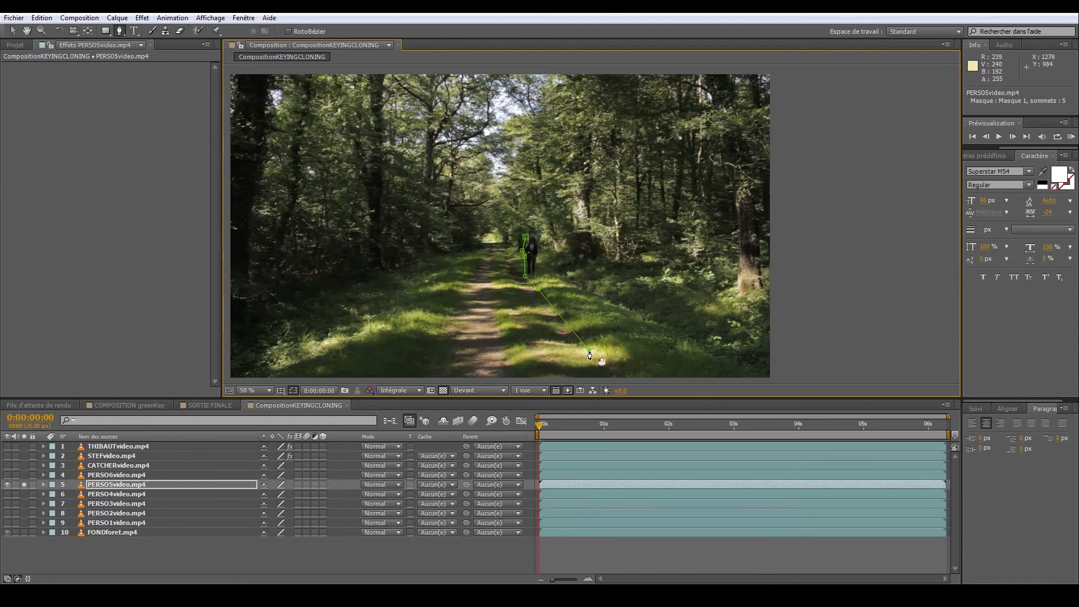
Extend the mask path across the grass and close it around the man's position at 0:00:06:06
click(700, 343)
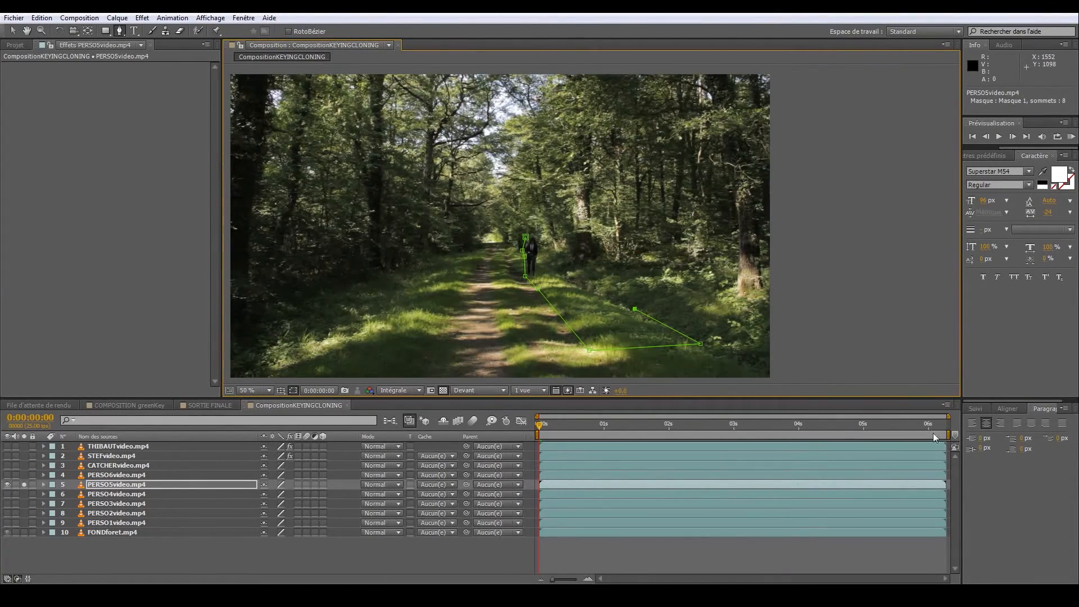
click(947, 424)
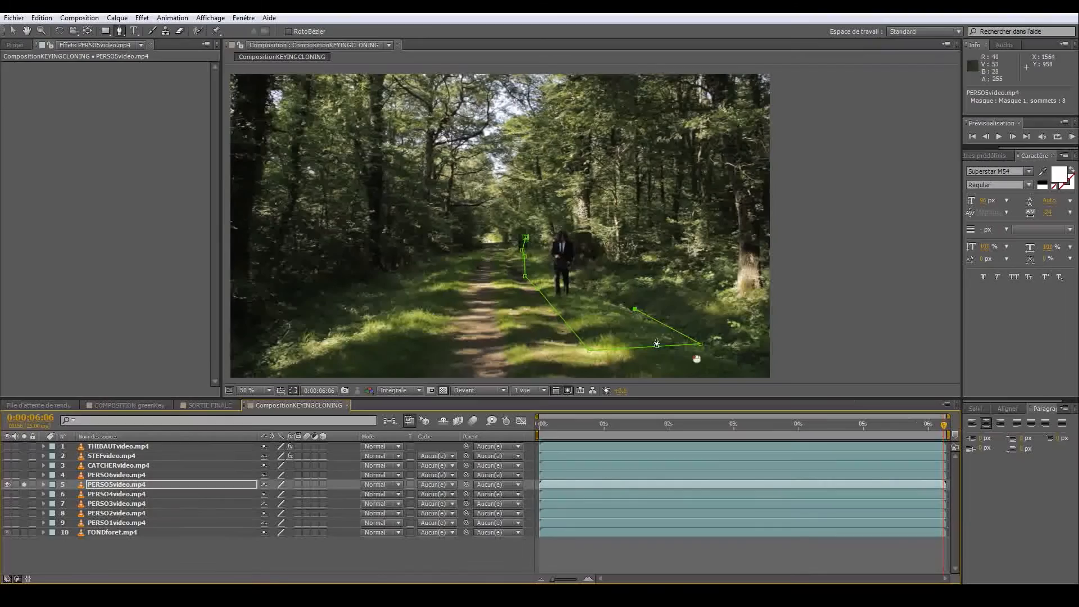
click(577, 220)
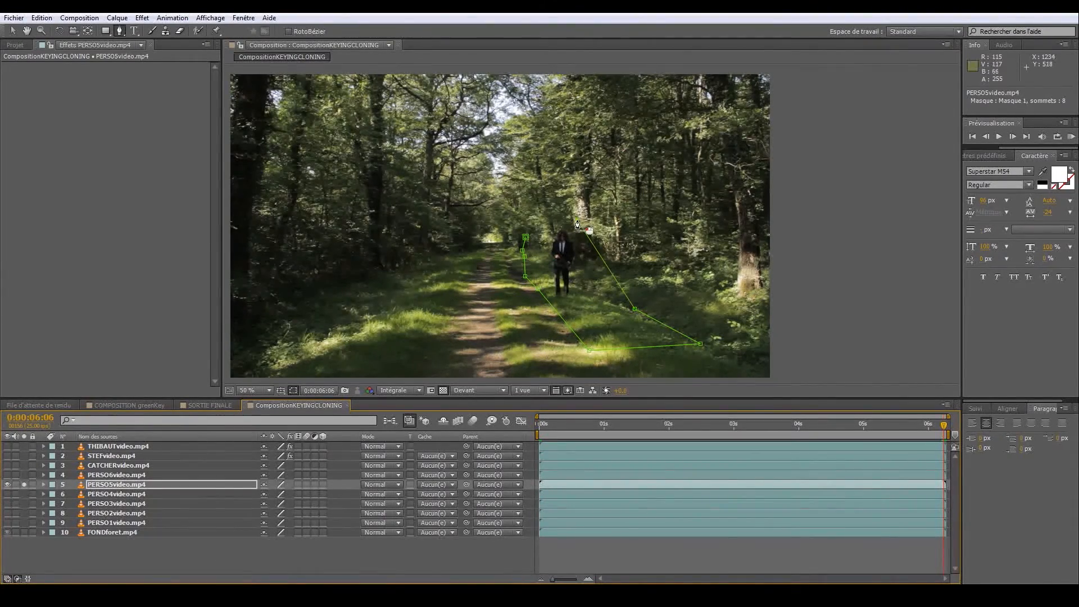
click(526, 241)
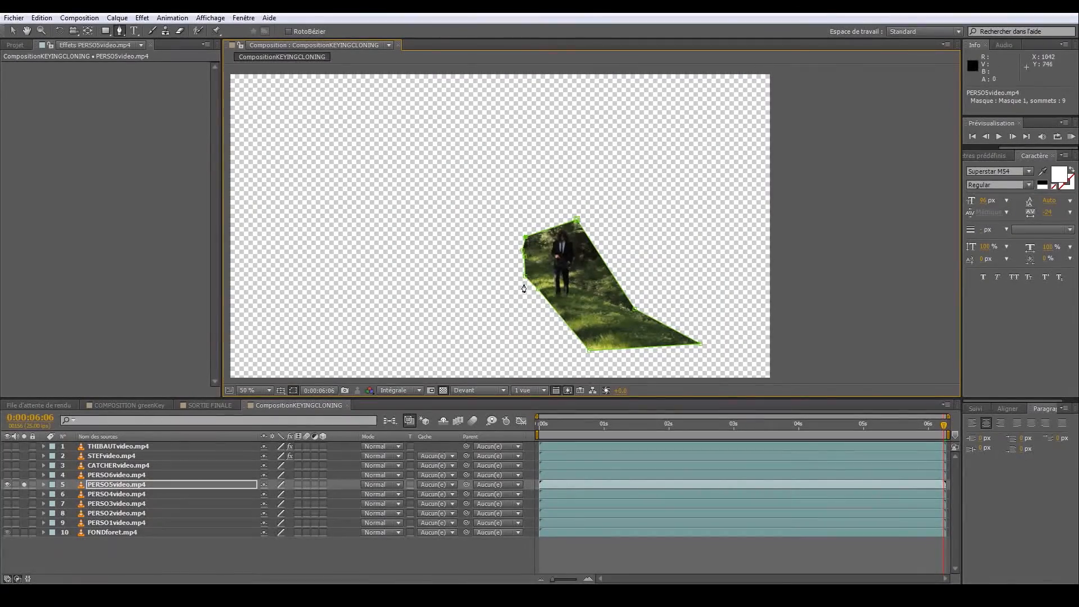
Tighten the mask below the man's feet by deleting the outlying vertex and raising the lower one, and feather its edge
ctrl+click(700, 344)
drag(592, 351, 560, 313)
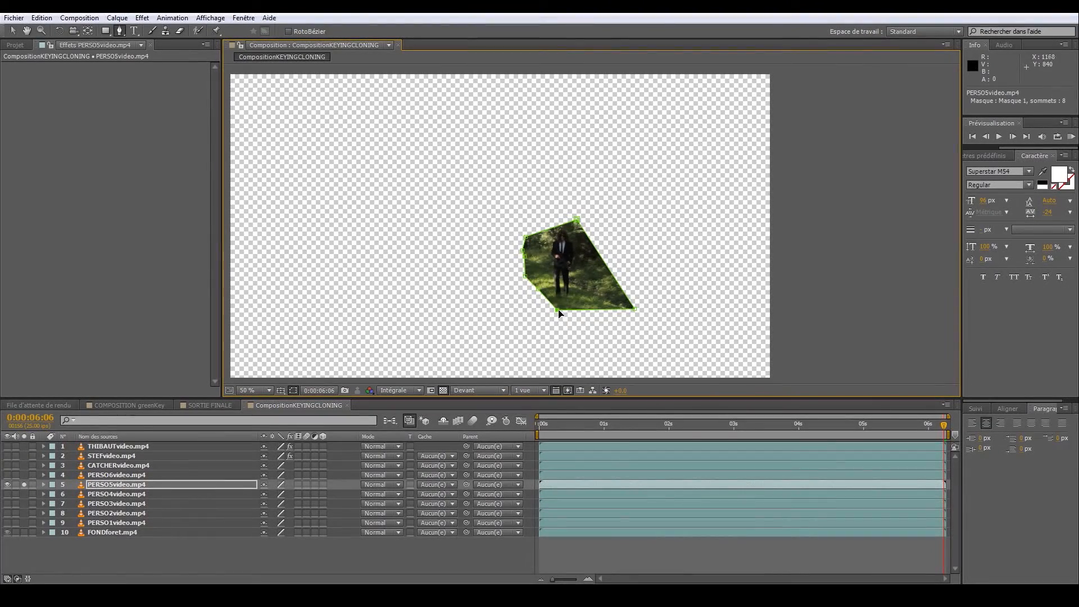
key(f)
drag(281, 504, 321, 505)
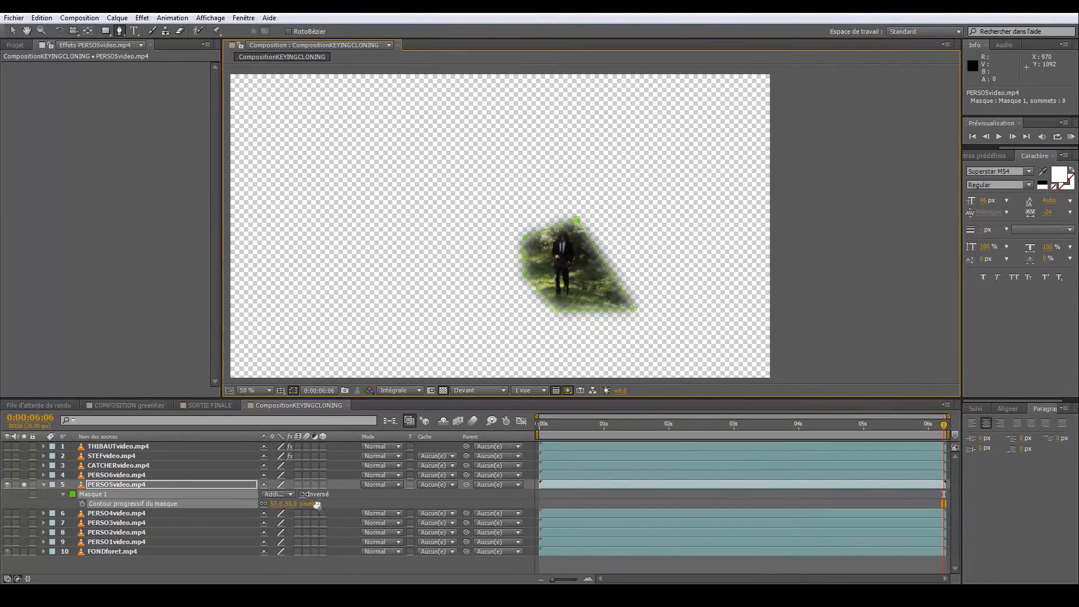
Reveal the Mask Path of PERSO5video.mp4 and enable its keyframing at 0:00:06:06
key(v)
key(m)
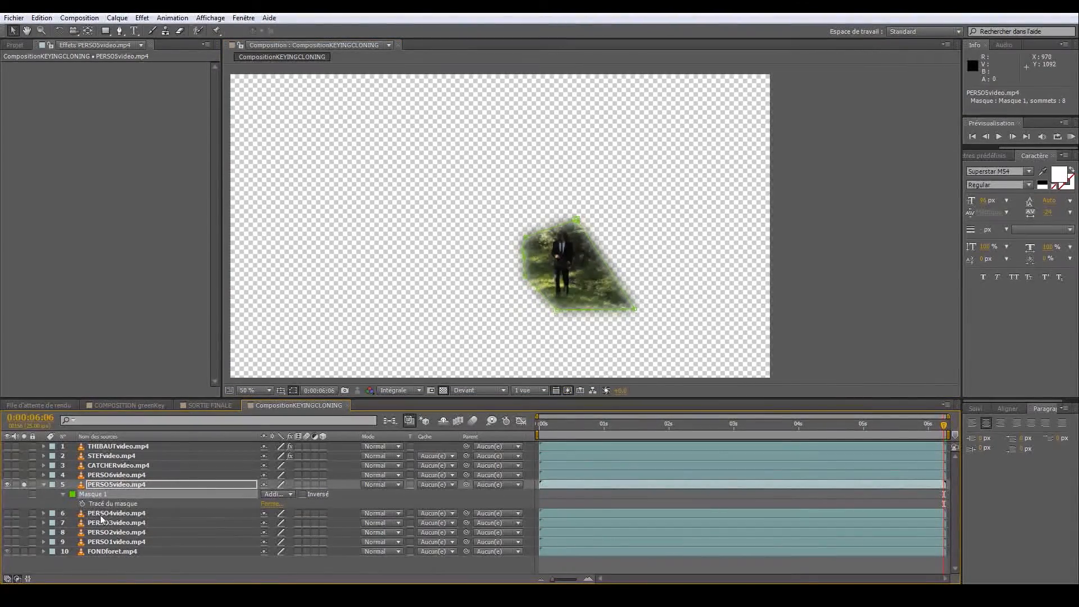
click(82, 503)
Pull the mask's lower-right vertex inward, closer to the man's feet
scroll(650, 286, up, 2)
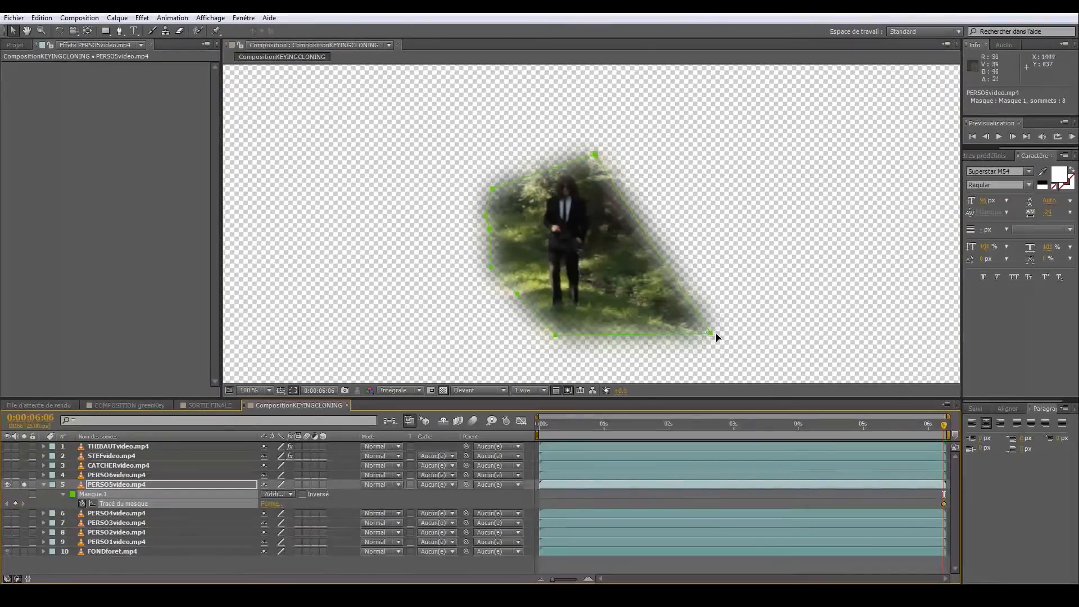
drag(709, 335, 694, 328)
key(ctrl+z)
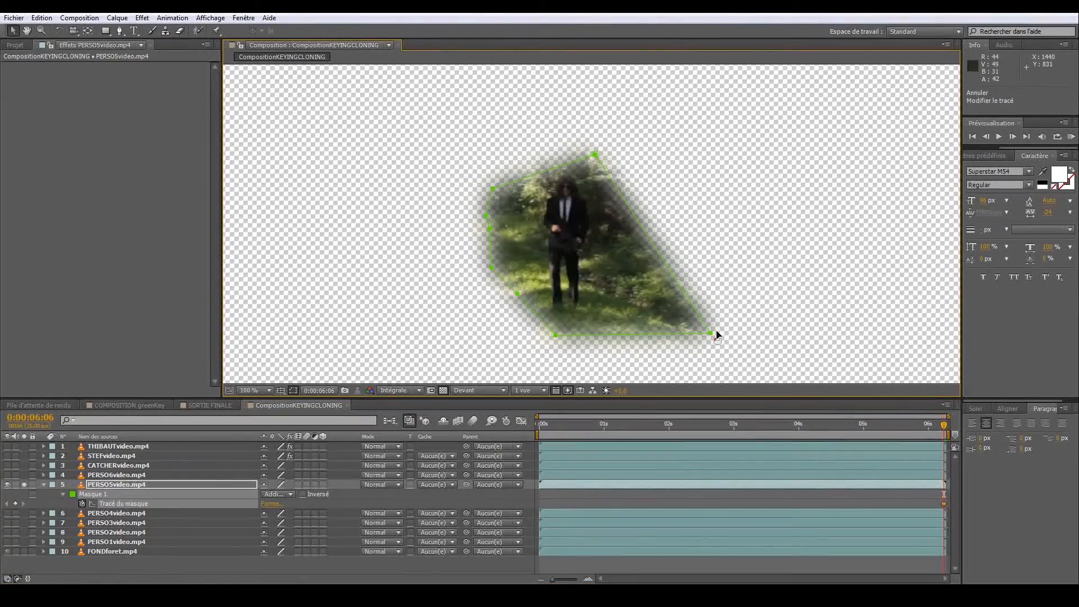
click(712, 337)
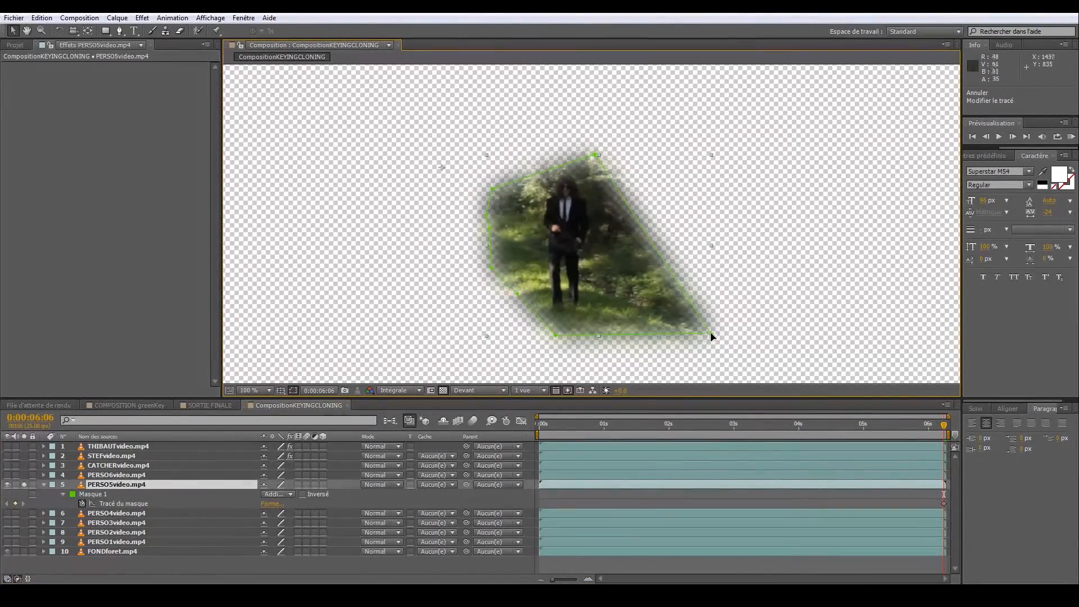
drag(713, 336, 652, 333)
key(p)
key(g)
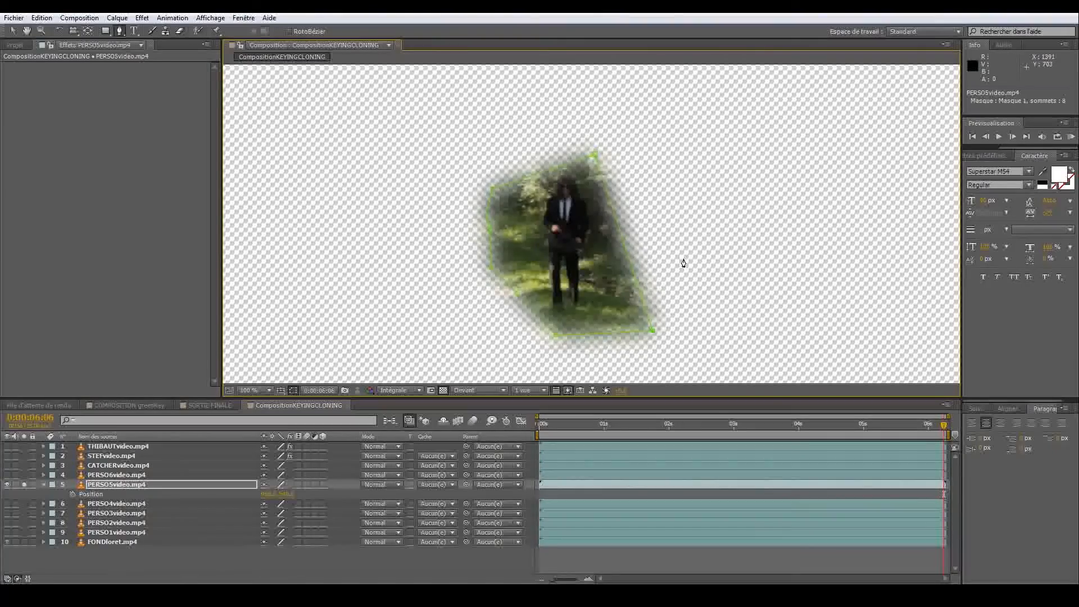
key(p)
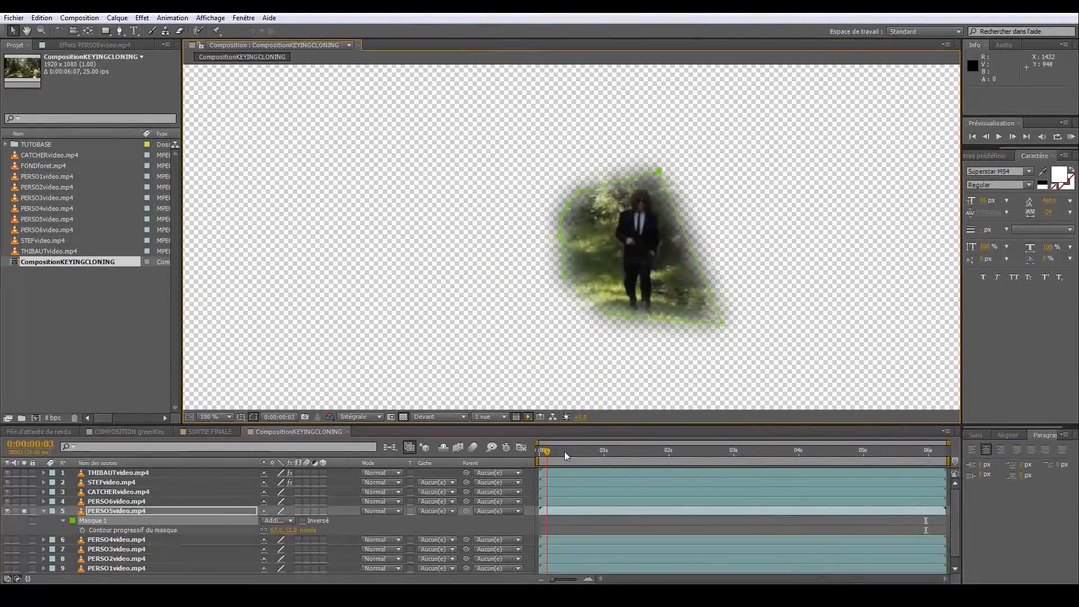
At the first frame, widen the mask's left edge around the man and enable keyframing for Mask Feather
click(541, 454)
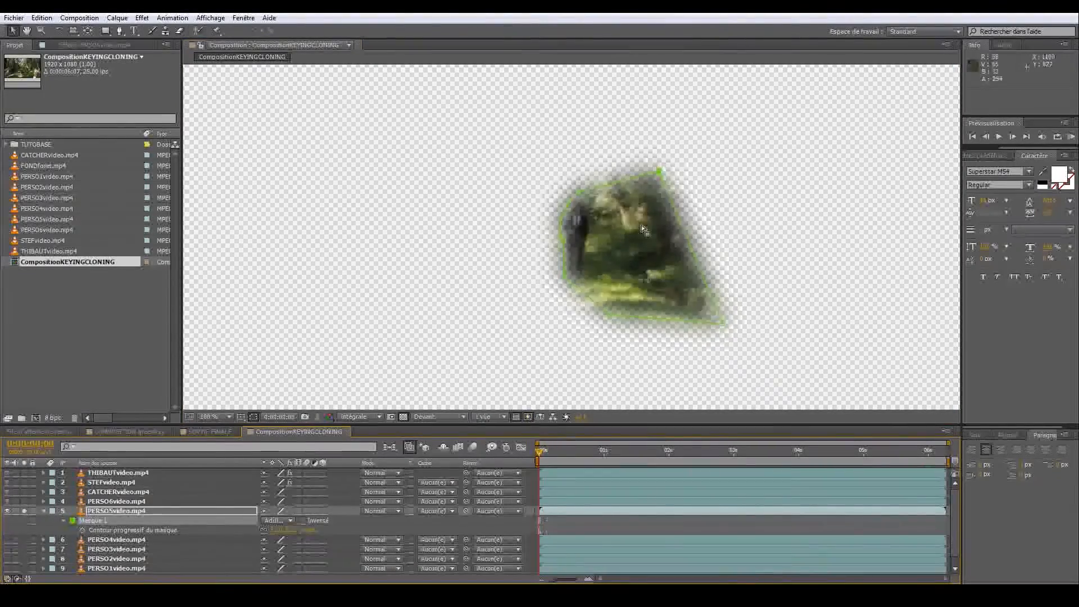
drag(565, 276, 554, 276)
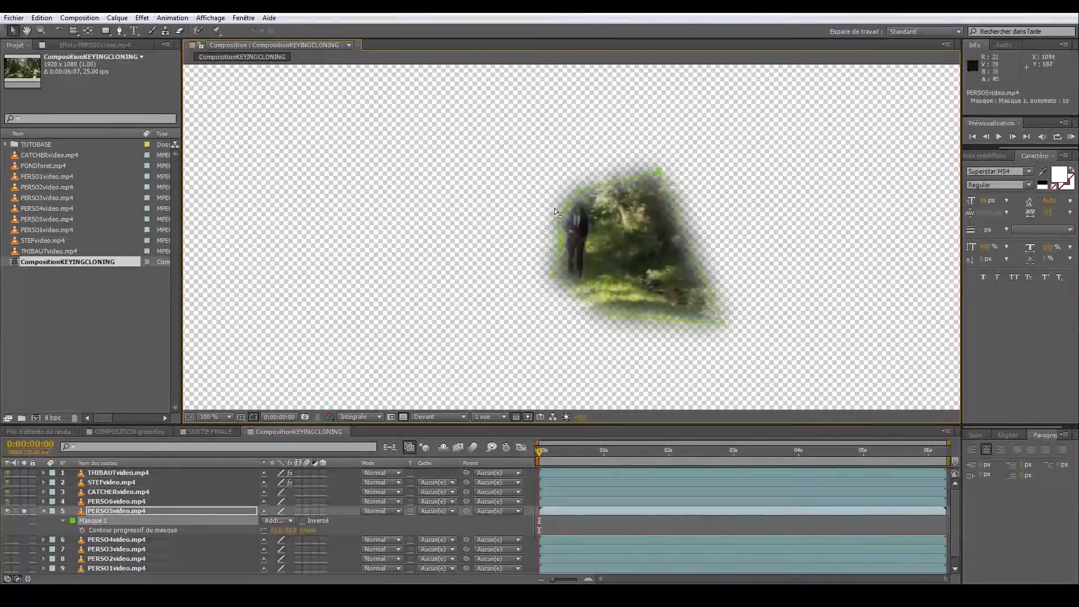
drag(553, 184, 553, 238)
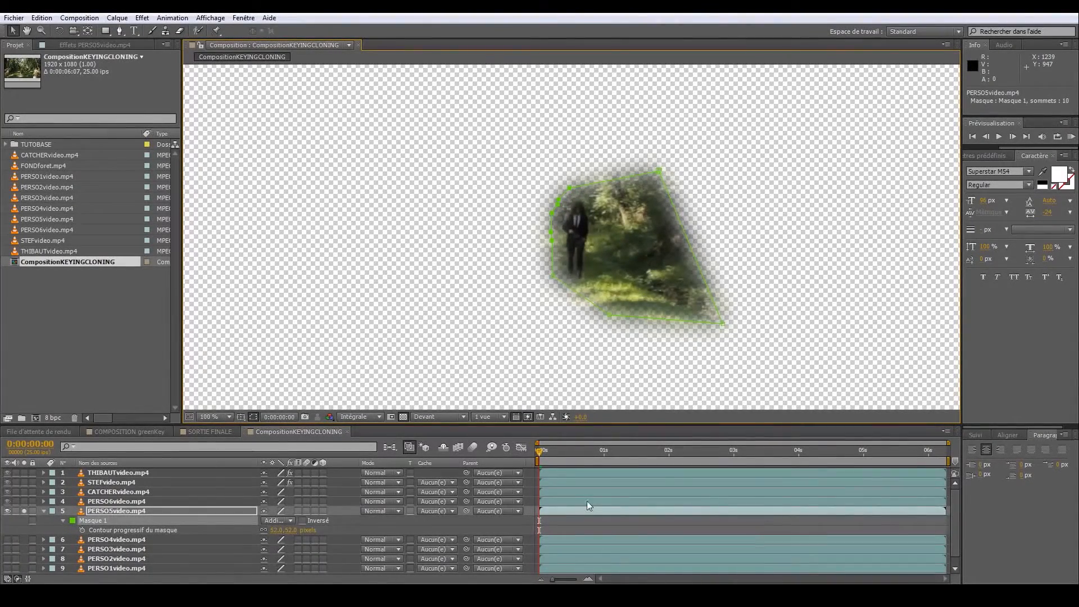
click(82, 530)
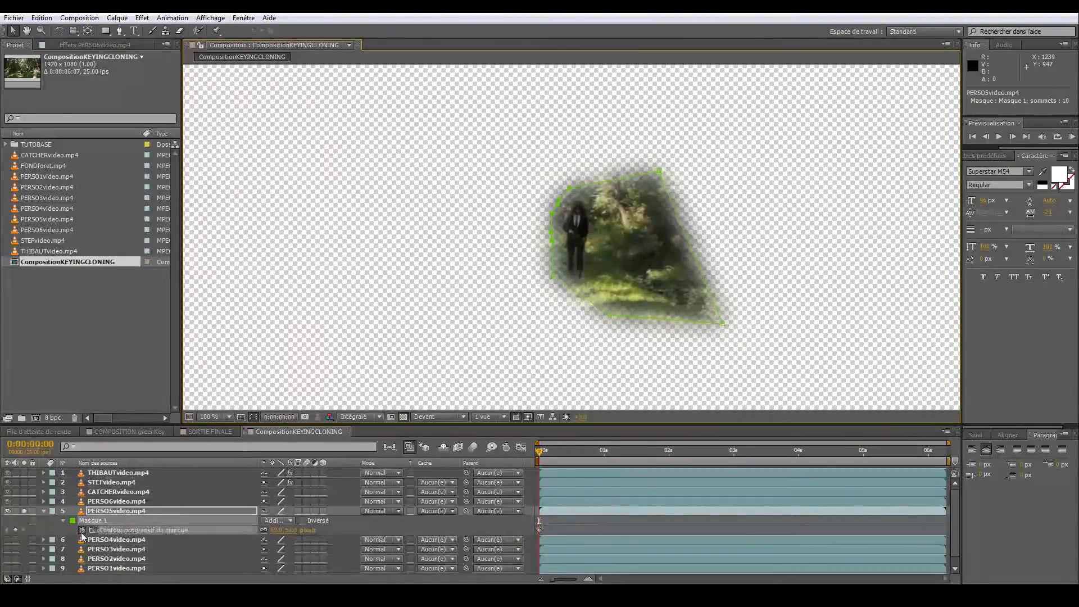
Move the mask's left-side vertices inward to follow the man at about 0:00:02:19 and at 0:00:04:18
drag(606, 449, 720, 458)
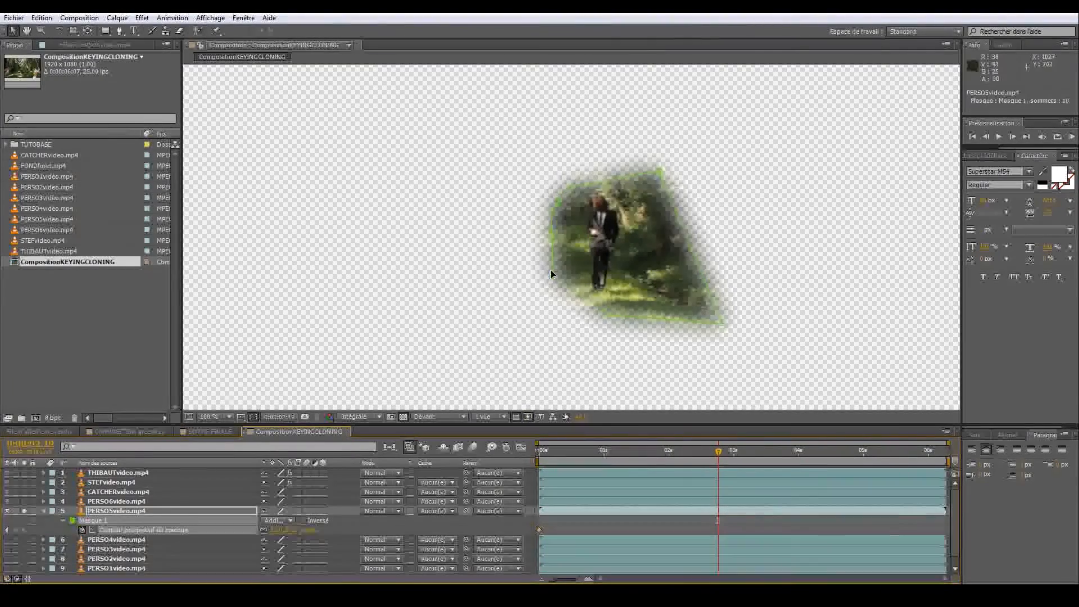
drag(528, 186, 577, 307)
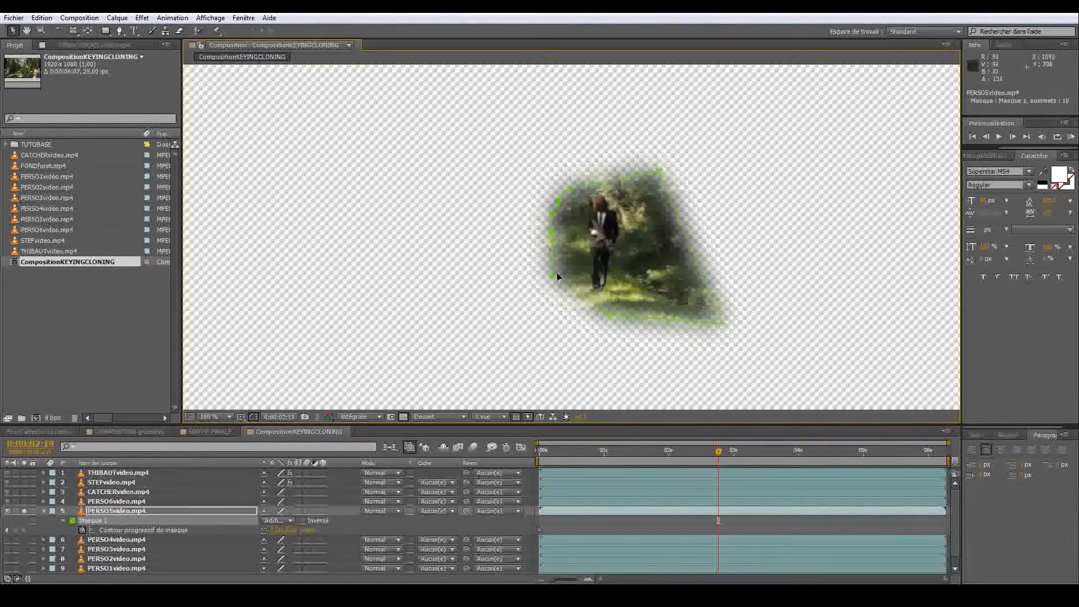
drag(554, 273, 573, 279)
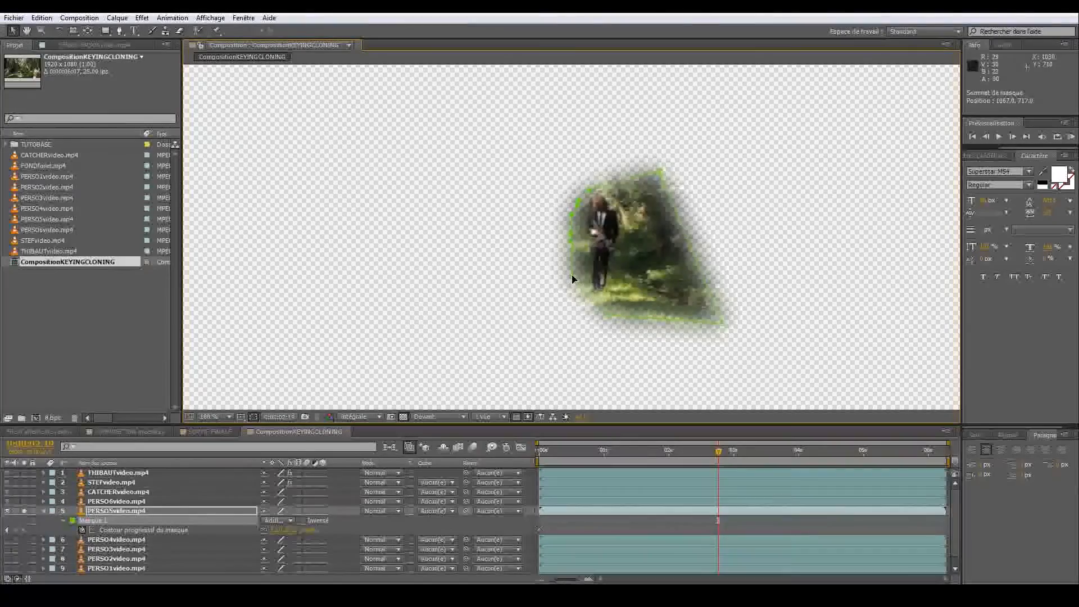
click(846, 450)
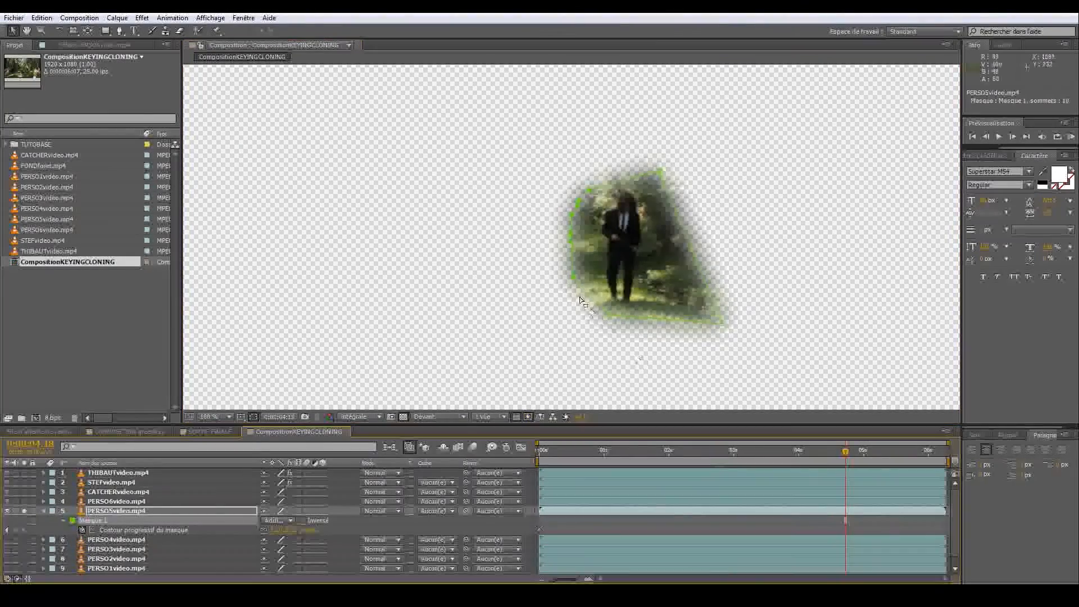
drag(575, 278, 596, 281)
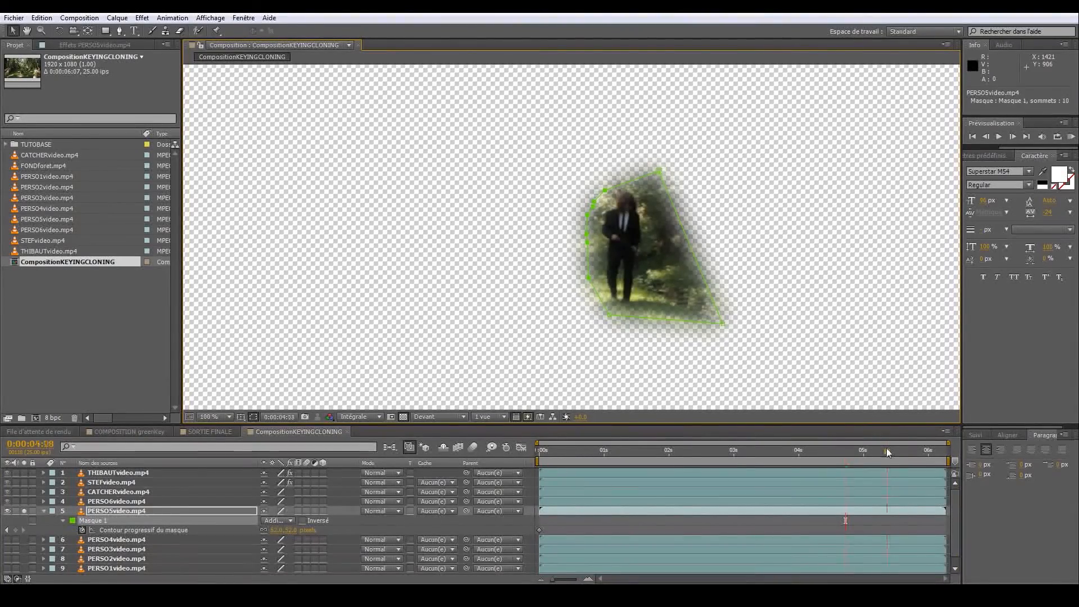
At 0:00:05:09, bring the mask's left edge closer to the man and set the Mask Feather to 35 pixels
click(886, 447)
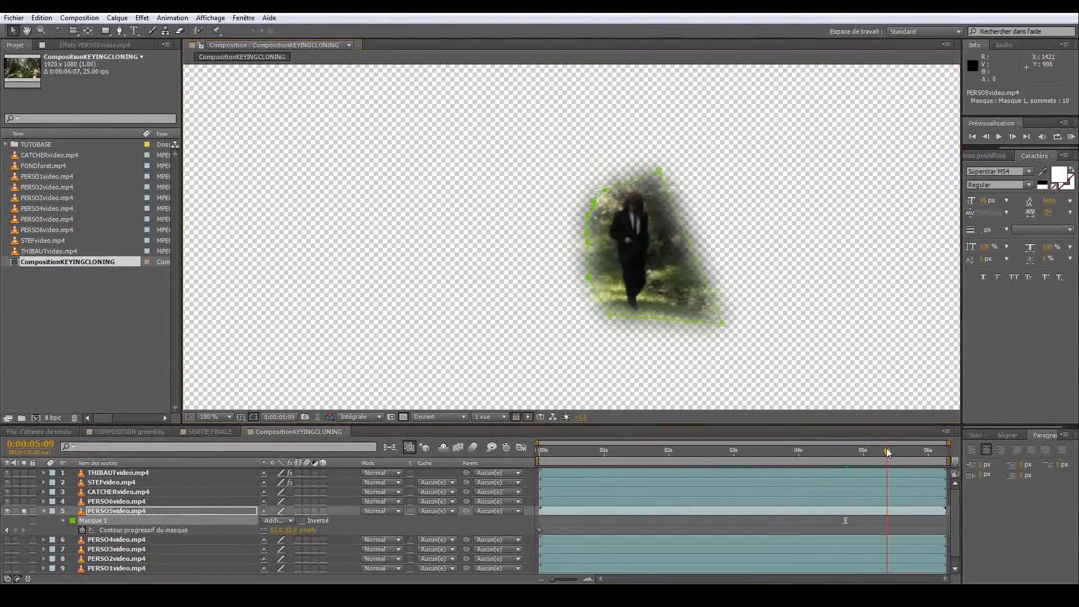
drag(588, 272, 598, 281)
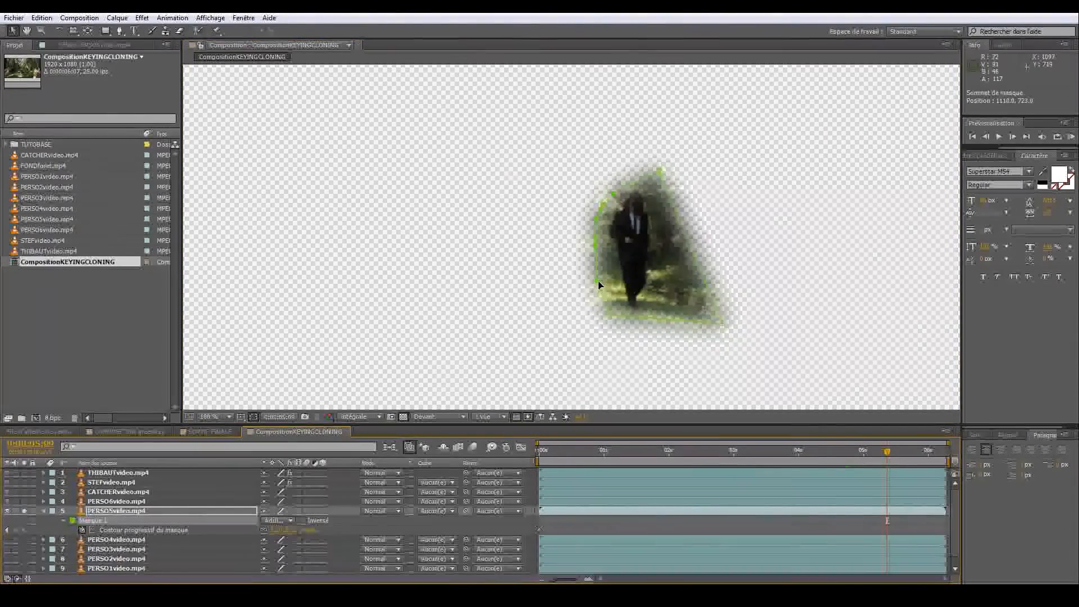
click(291, 530)
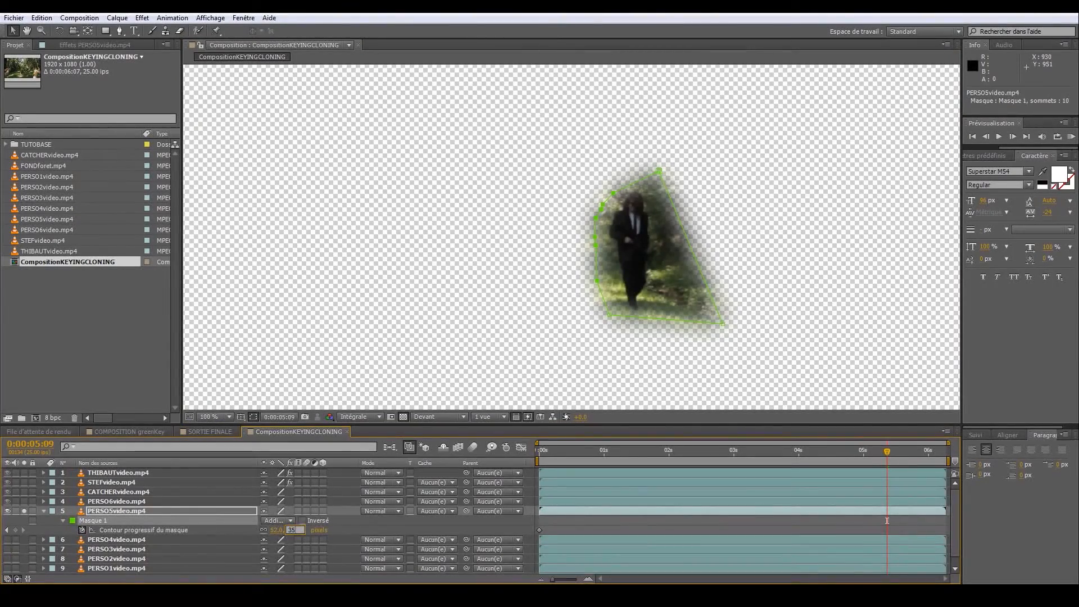
text(35)
key(Return)
At 0:00:05:24, shift the mask's left-side vertices inward and adjust the upper-left vertex beside the man's head
drag(888, 453, 929, 460)
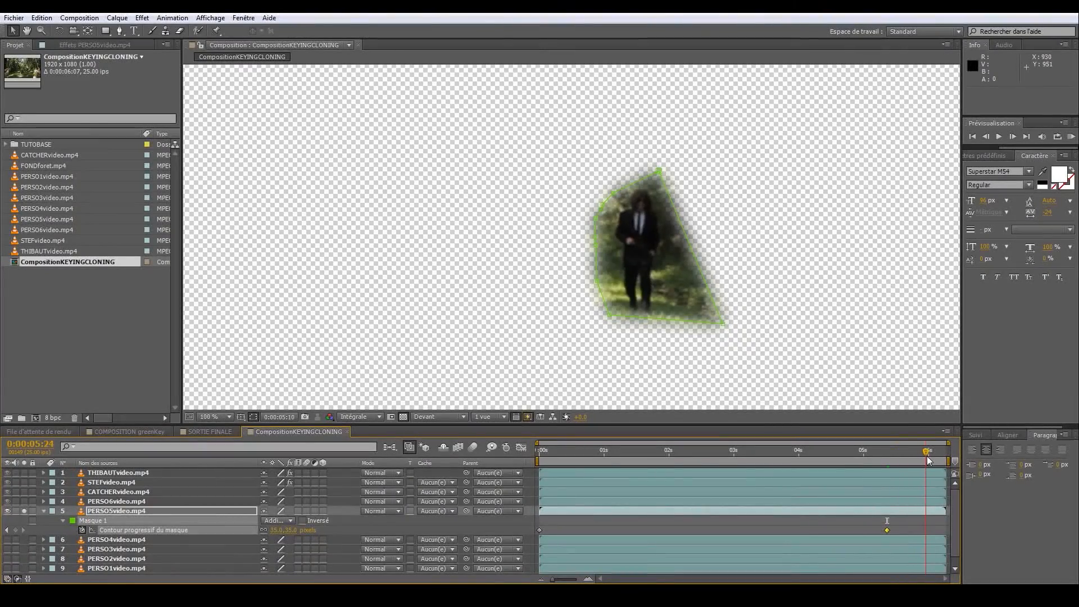
click(597, 281)
drag(565, 186, 611, 320)
drag(599, 280, 609, 284)
drag(614, 193, 628, 187)
At 0:00:06:06, lower the mask's bottom-left vertex below the man's feet and enable keyframing for Mask Path
drag(928, 453, 950, 448)
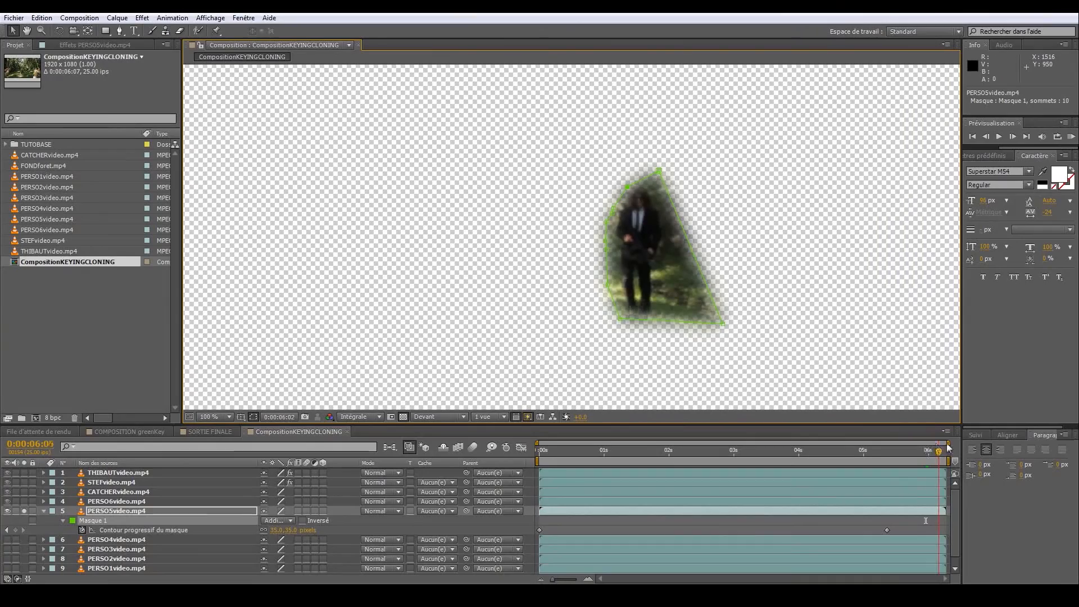
drag(621, 318, 621, 342)
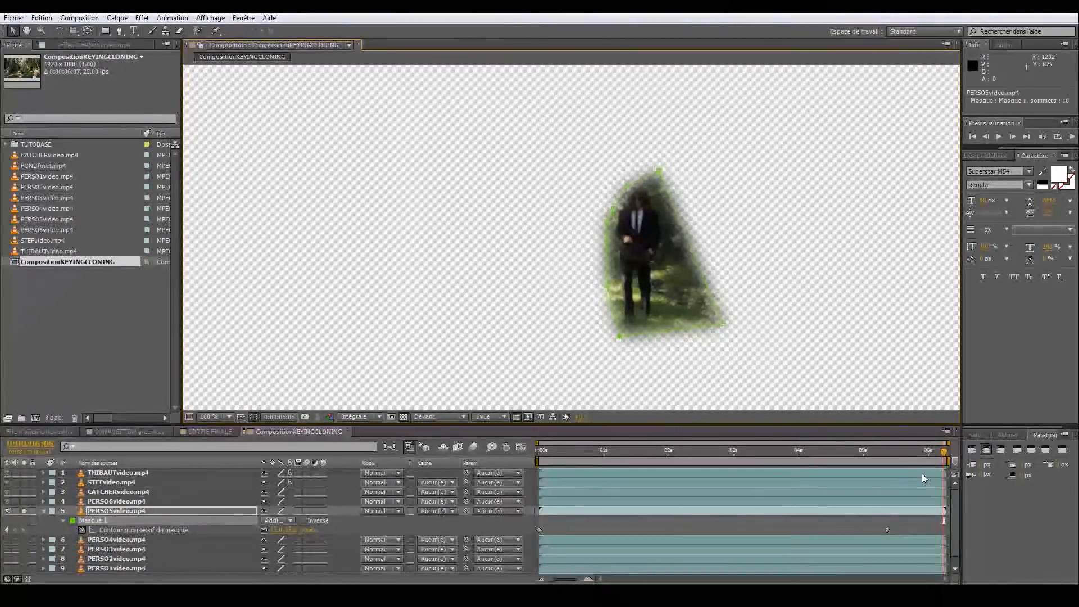
key(m)
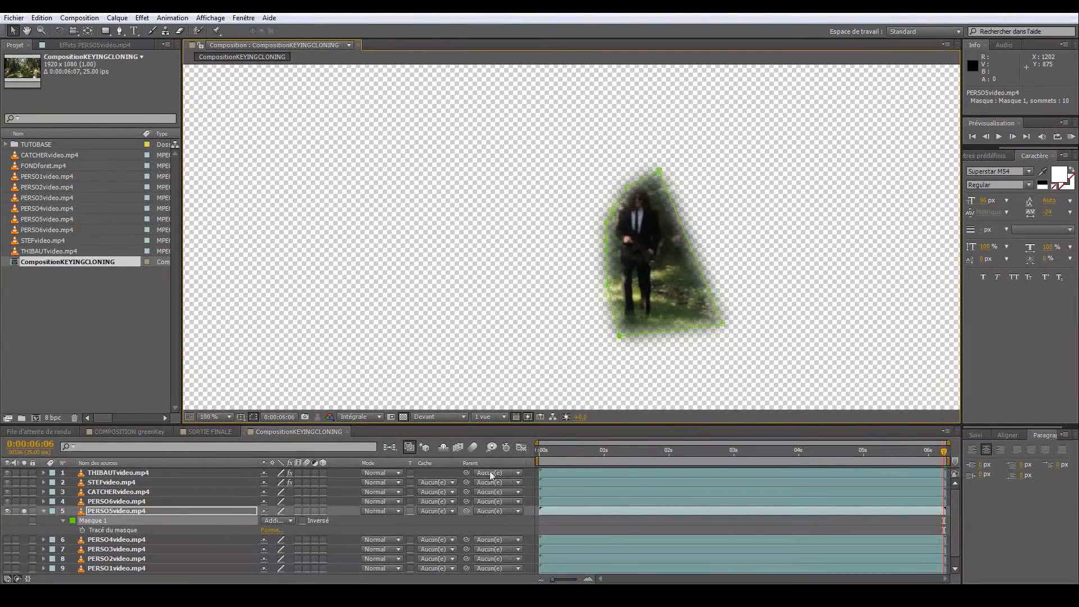
drag(538, 453, 976, 456)
click(82, 530)
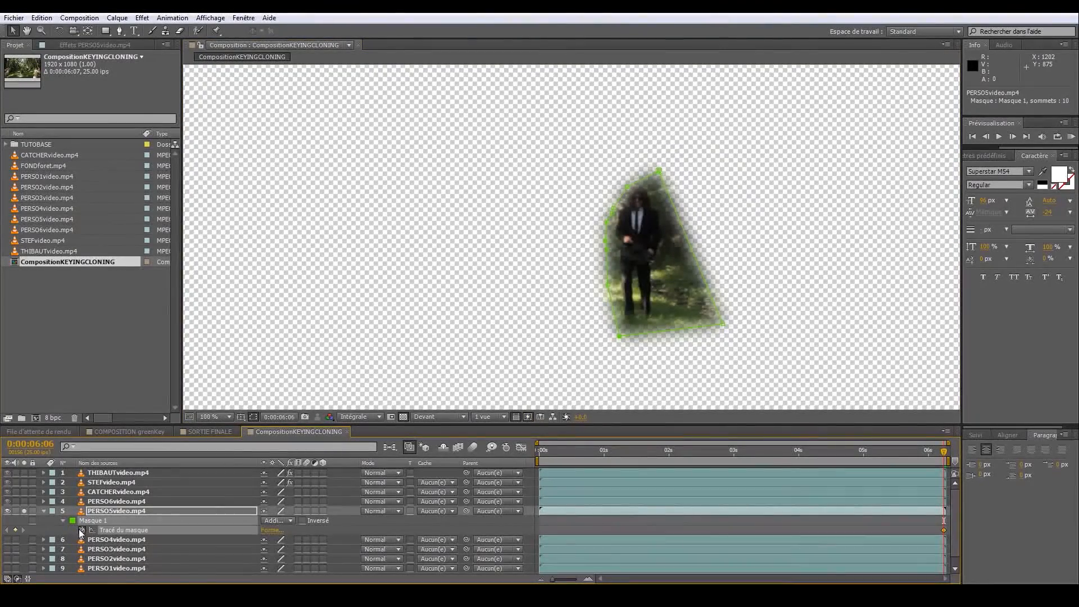
At 0:00:05:01 and 0:00:03:17, shift the mask's left-side vertices outward to clear the man's body
drag(944, 456, 867, 450)
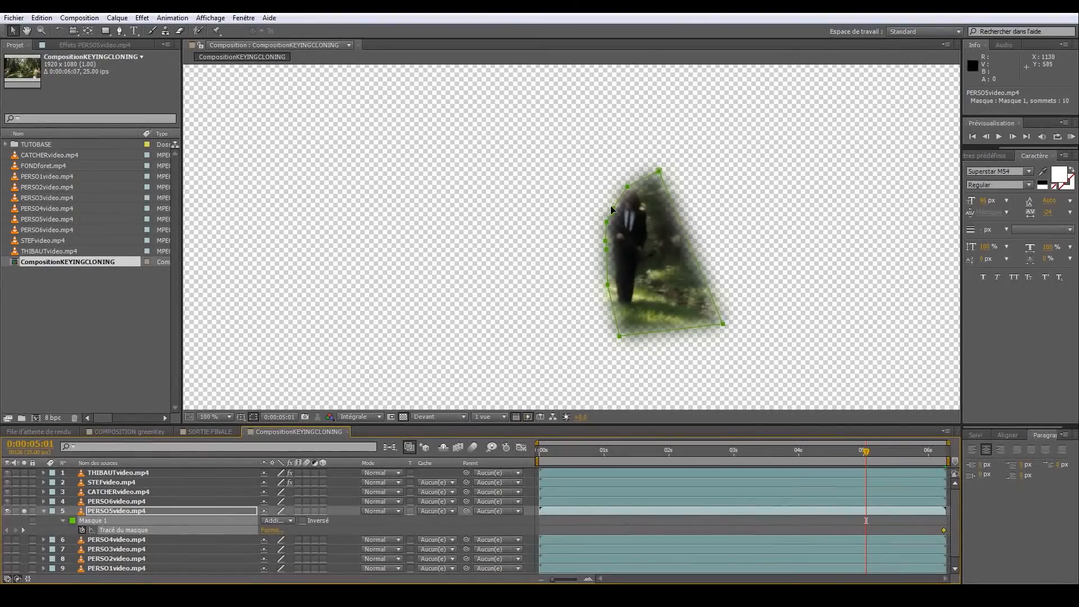
click(608, 292)
click(607, 288)
drag(569, 159, 601, 282)
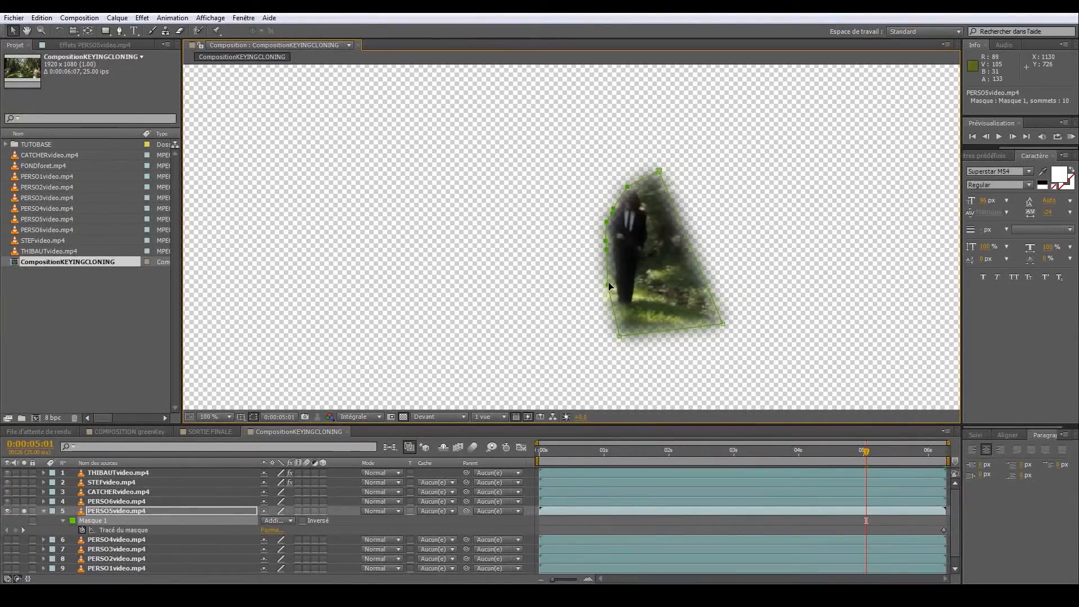
click(779, 451)
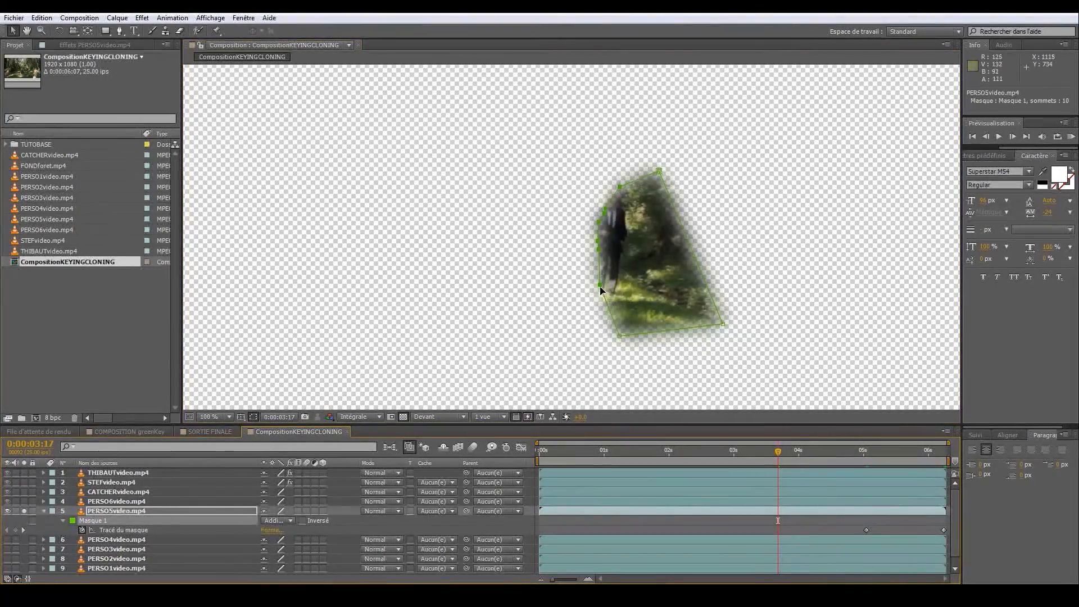
drag(600, 290, 583, 289)
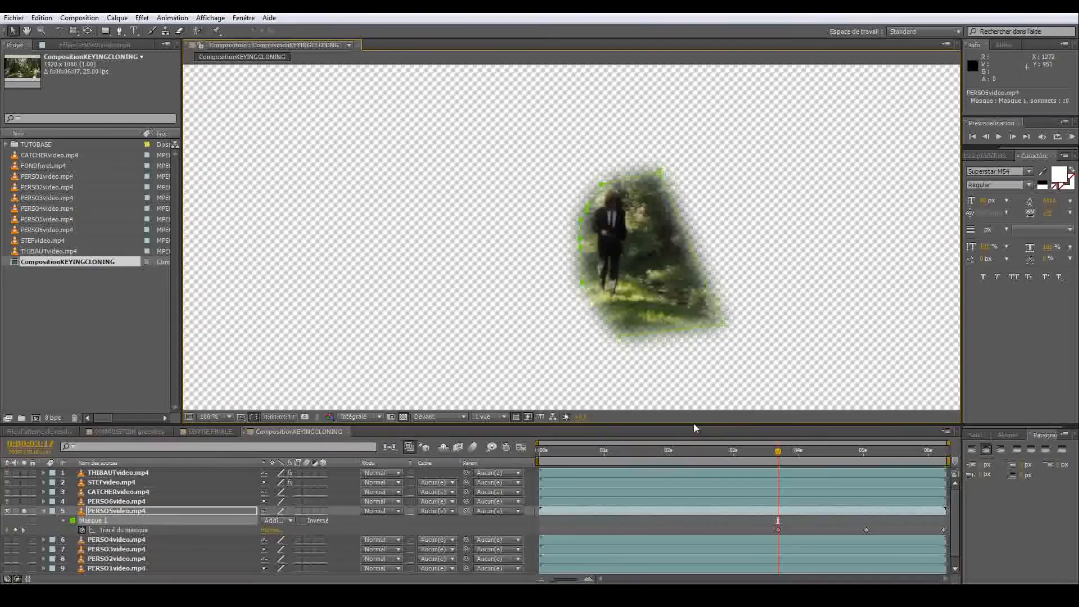
Move the mask's left-side vertices further outward at about 0:00:02:00, at 0:00:00:22 and at 0:00:00:01
click(669, 451)
drag(577, 281, 565, 281)
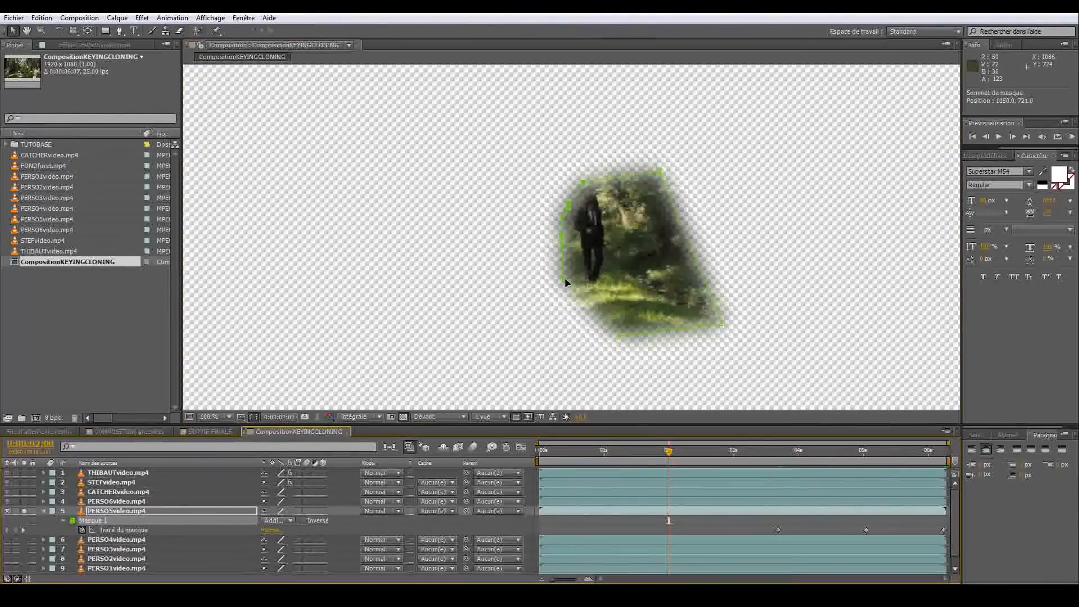
click(596, 451)
drag(562, 275, 555, 277)
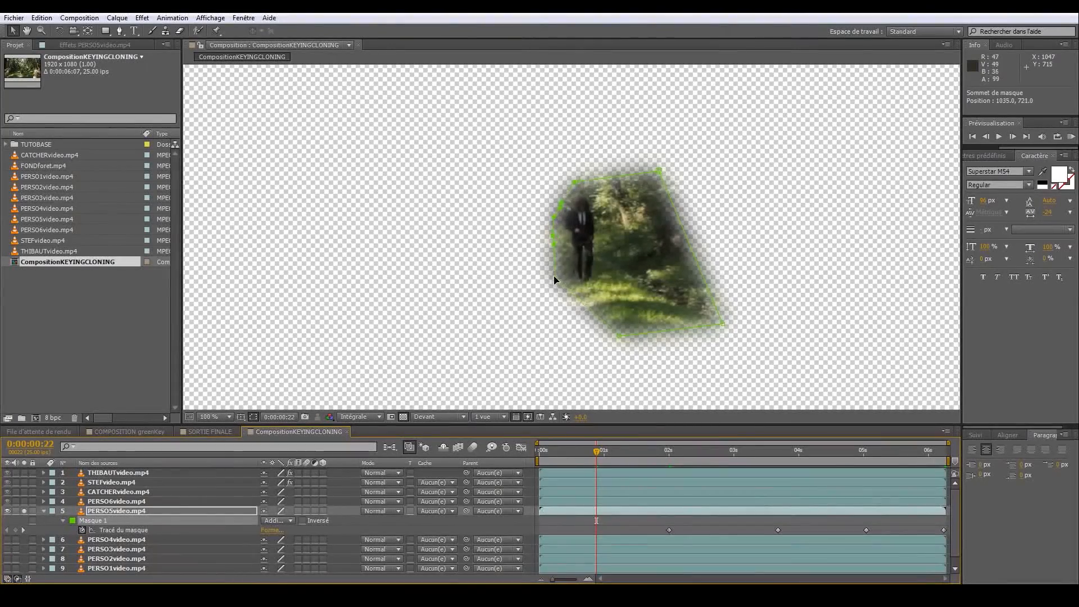
click(542, 449)
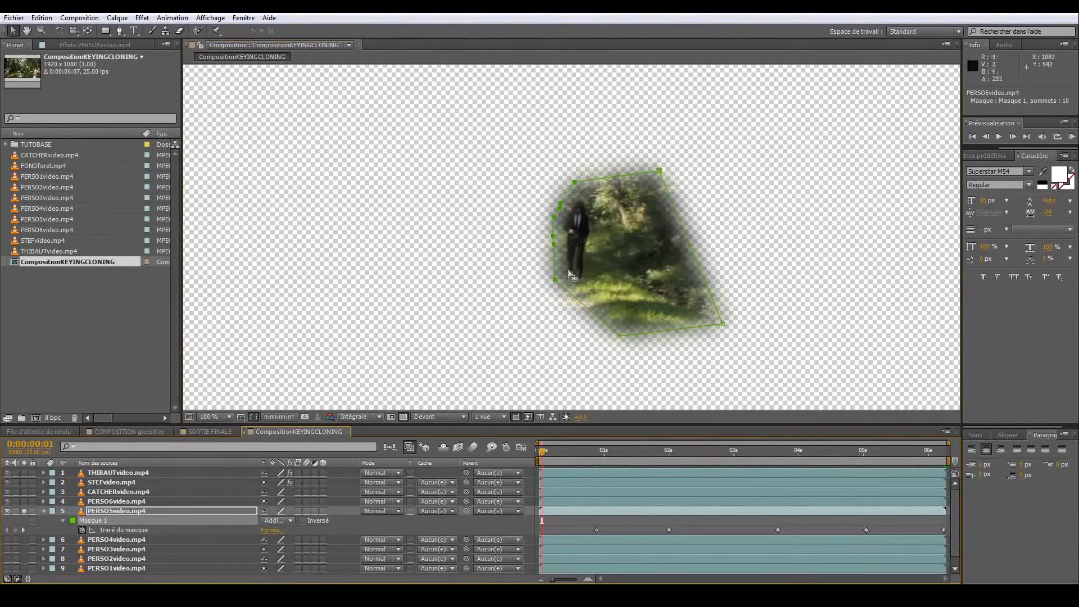
drag(555, 280, 551, 279)
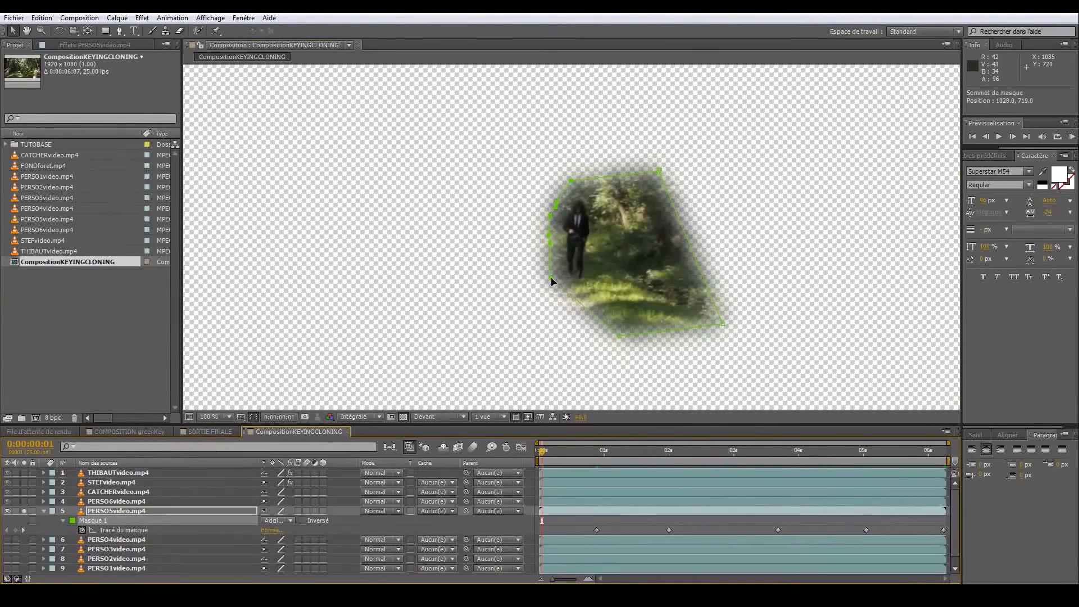
Scrub through the mask animation and, at 0:00:04:07, shift the left-side vertices outward to clear the man
click(707, 527)
drag(545, 452, 818, 459)
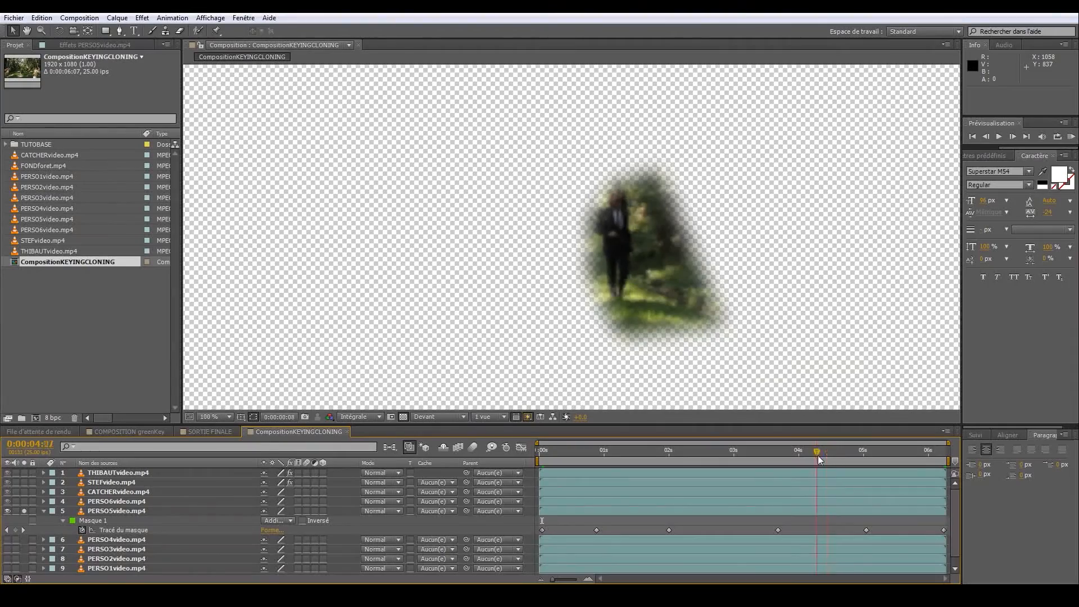
click(778, 530)
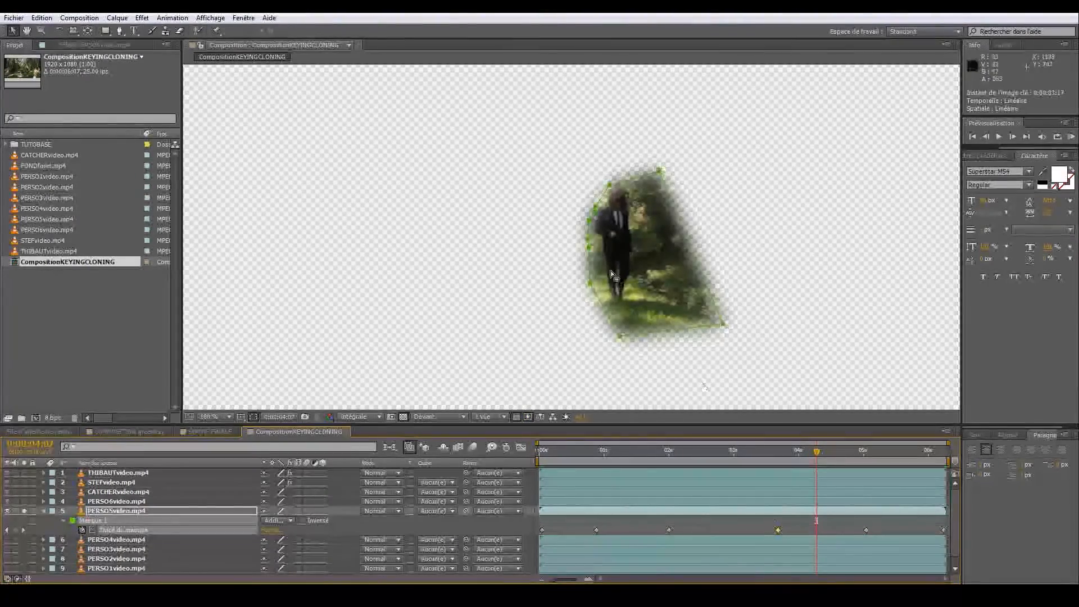
click(587, 287)
click(590, 283)
drag(568, 176, 583, 286)
drag(582, 287, 582, 286)
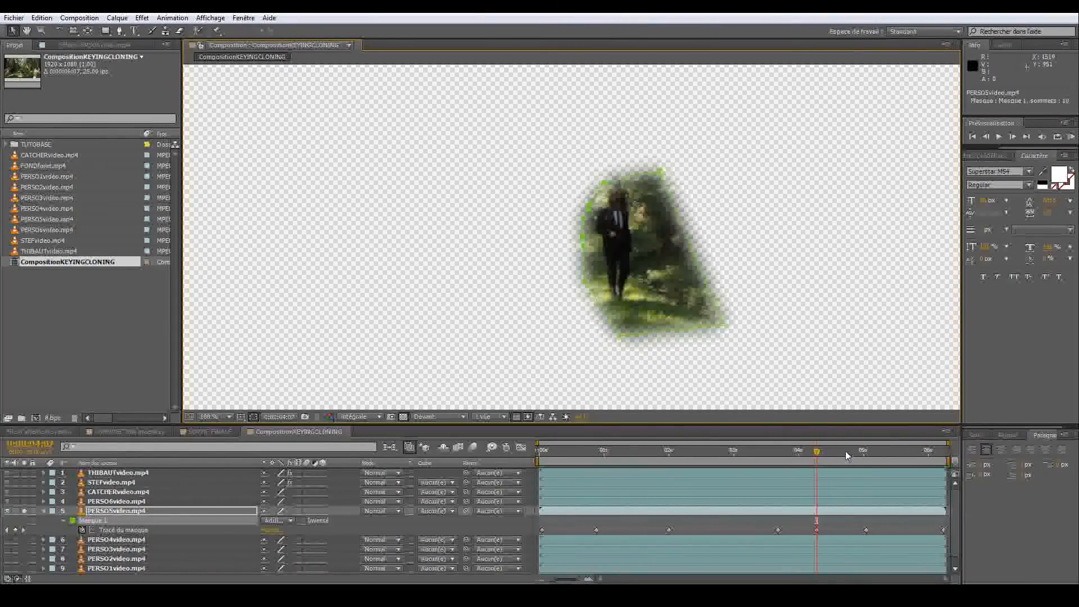
drag(847, 451, 931, 453)
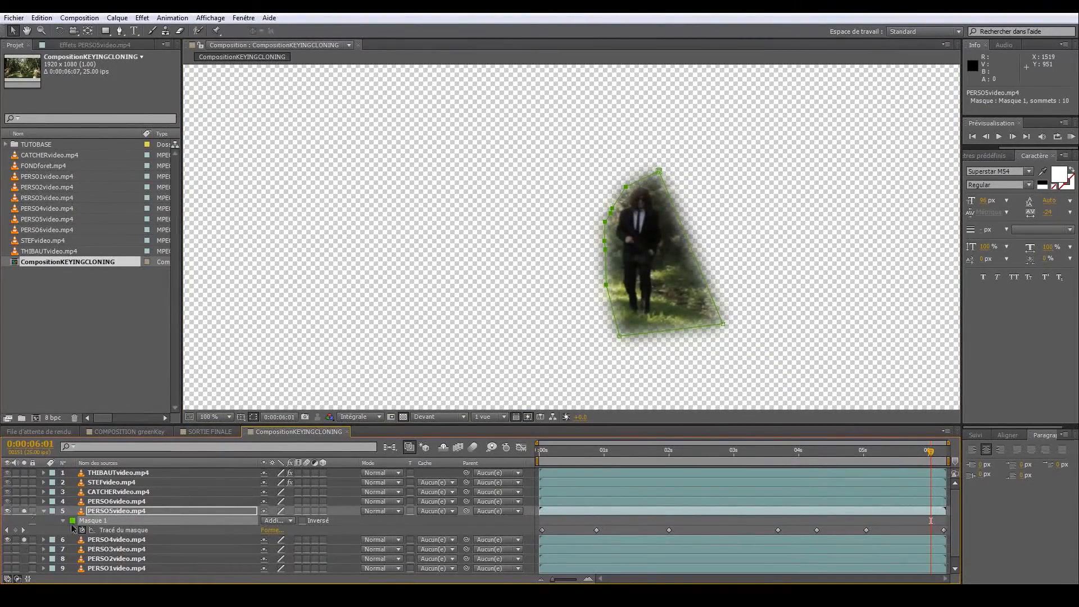
Switch the solo view from PERSO5video.mp4 to PERSO4video.mp4, select that layer and collapse the PERSO5video.mp4 properties
click(24, 511)
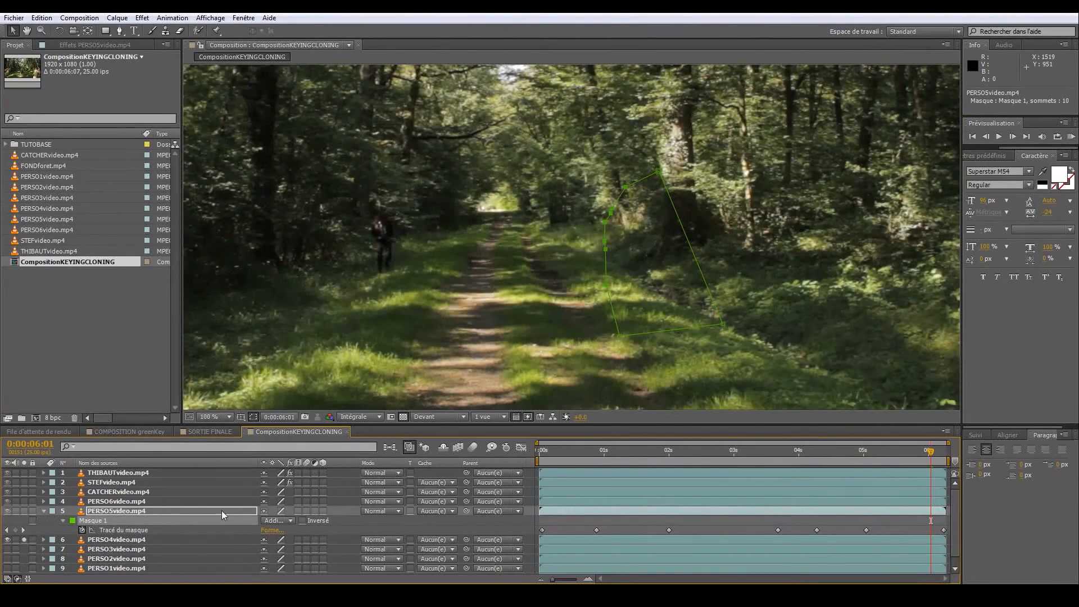
click(170, 539)
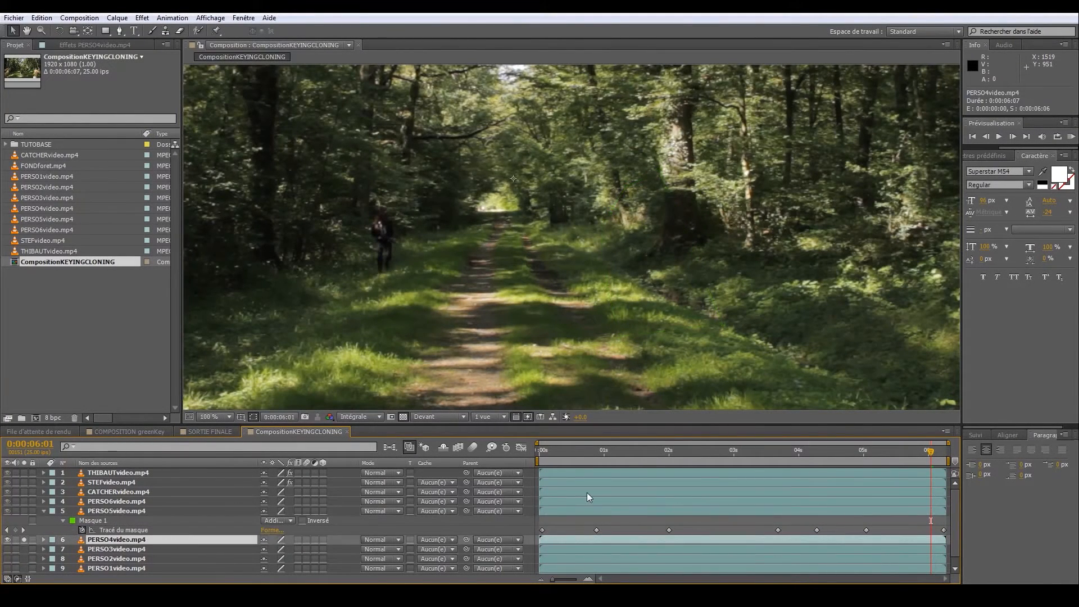
click(44, 511)
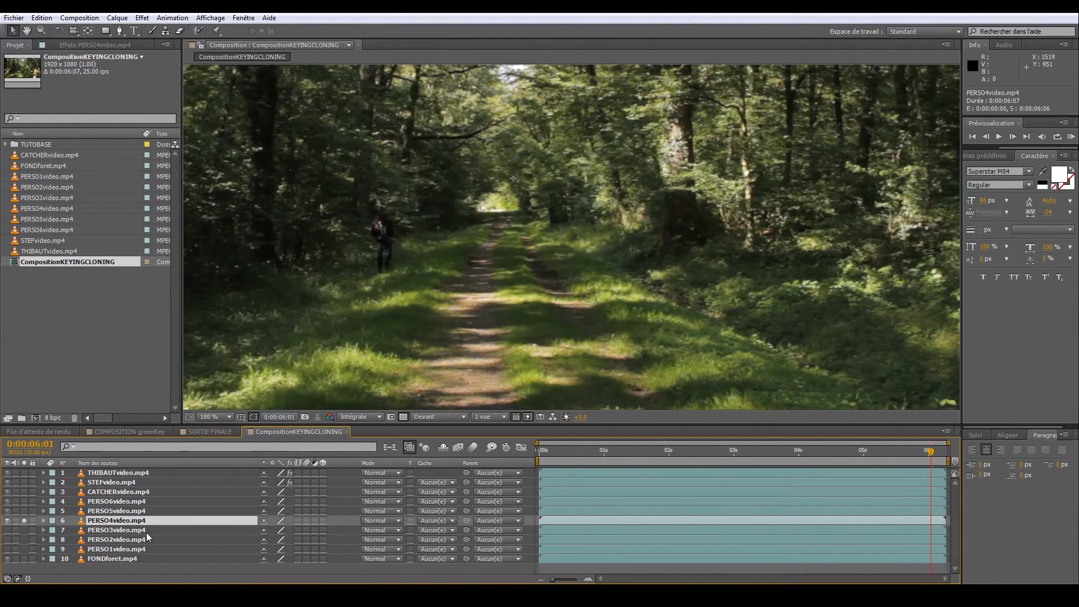
Compare the man's start and end positions, and draw a rectangular mask covering his path on PERSO4video.mp4 at 0:00:06:04
click(542, 453)
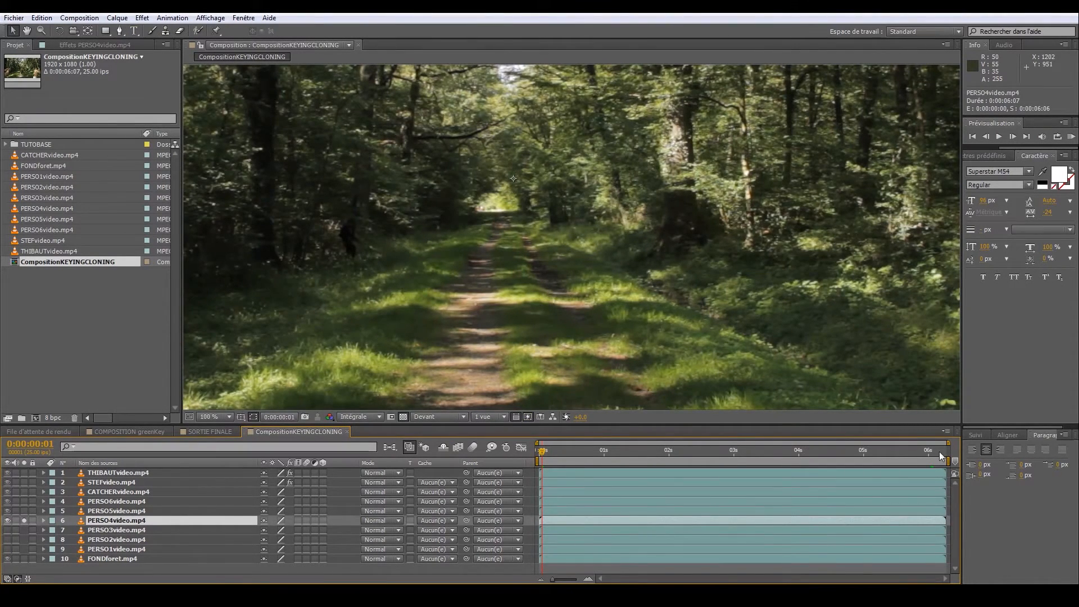
click(940, 454)
click(106, 30)
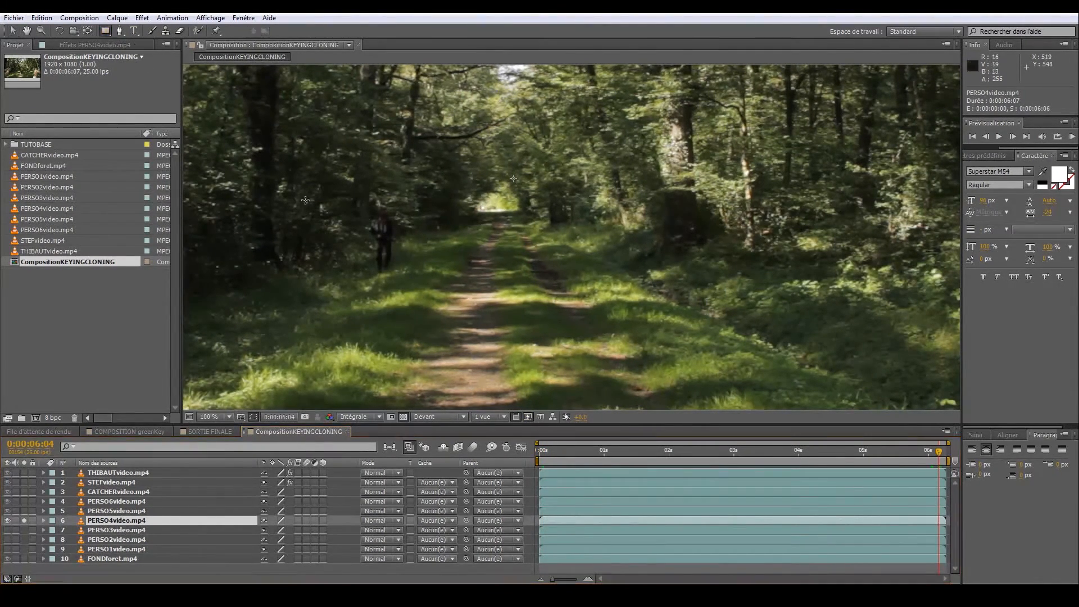
mouse_move(315, 191)
mouse_down()
mouse_move(415, 282)
mouse_move(411, 291)
mouse_up()
Set the PERSO4video.mp4 Mask Feather to 30 pixels and return to the Selection tool with everything deselected
key(f)
click(282, 541)
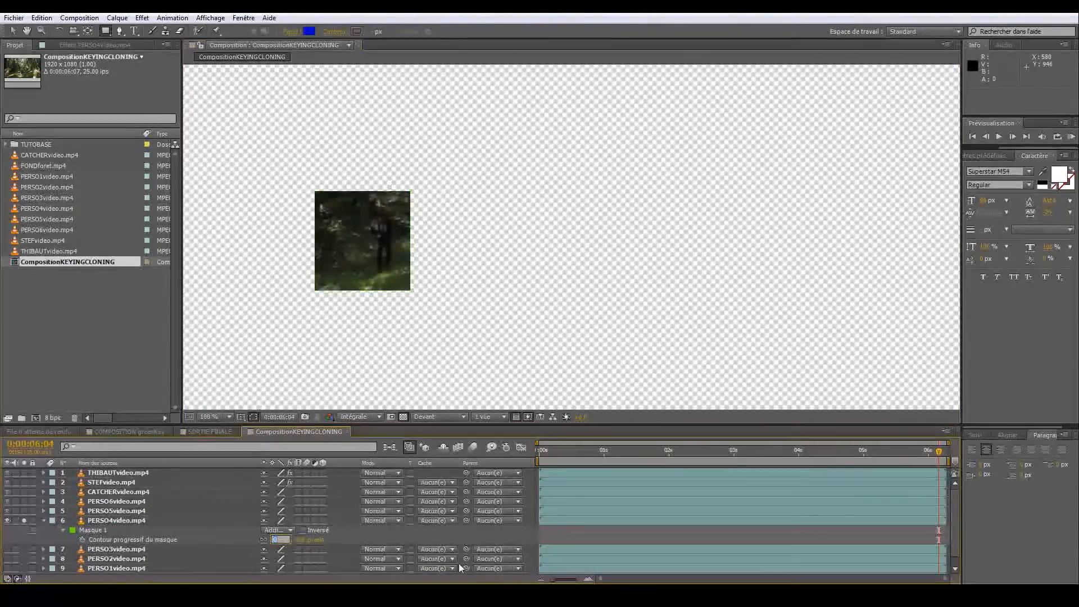
text(30)
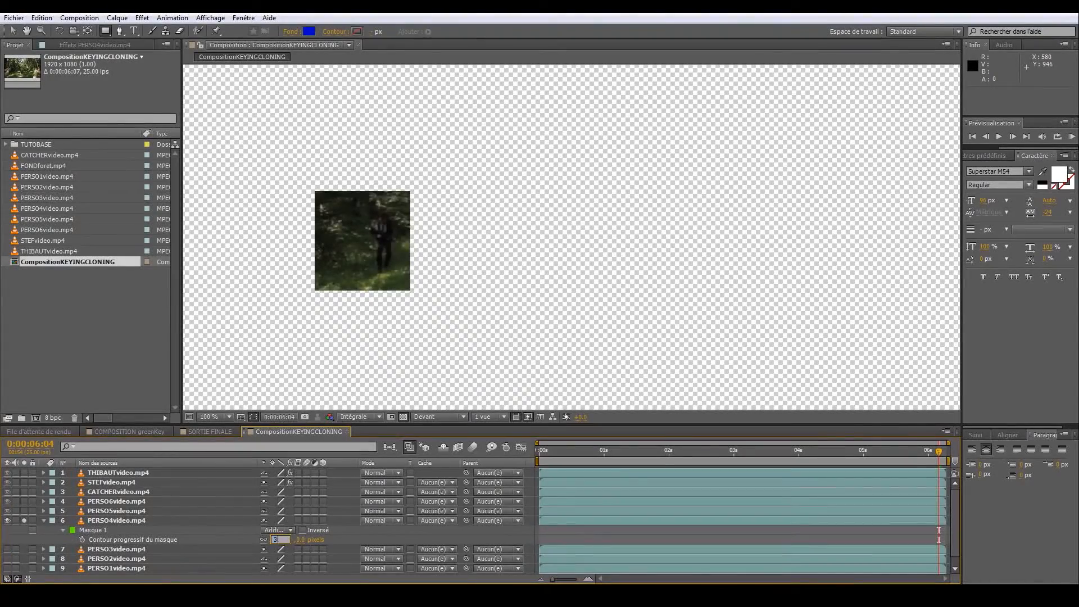
key(Return)
key(v)
key(F2)
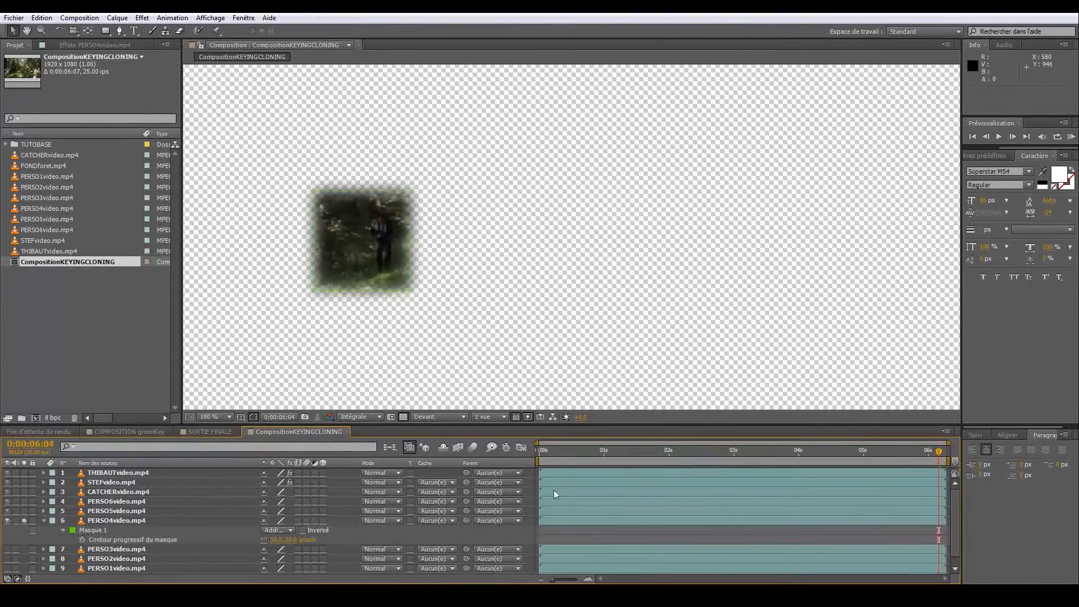
Preview the PERSO4video.mp4 mask, shift the whole mask 20 pixels right and 4 pixels up, and check it through the clip
key(space)
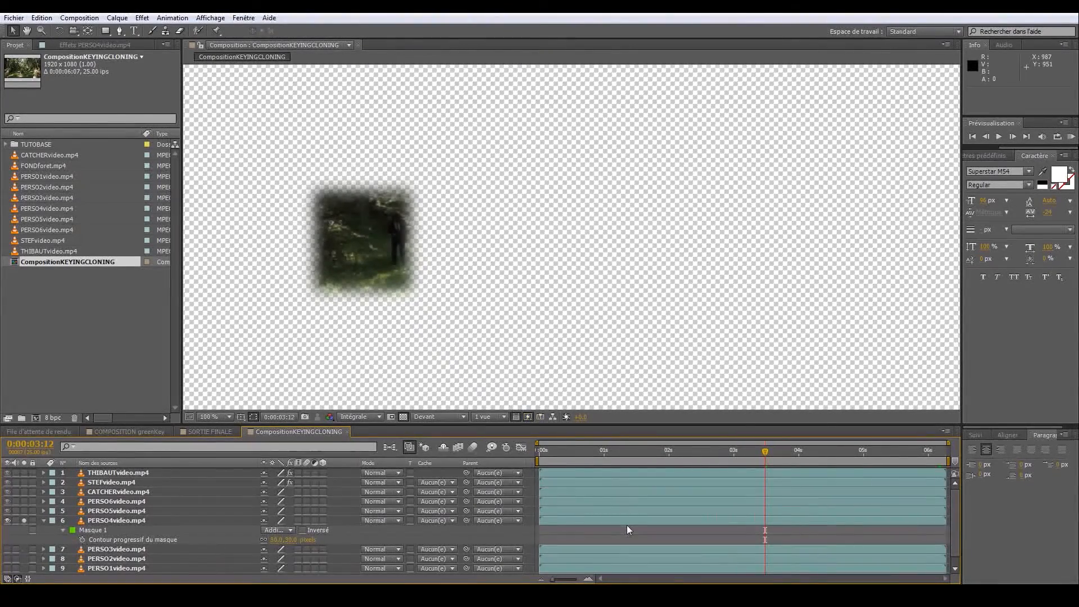
click(602, 522)
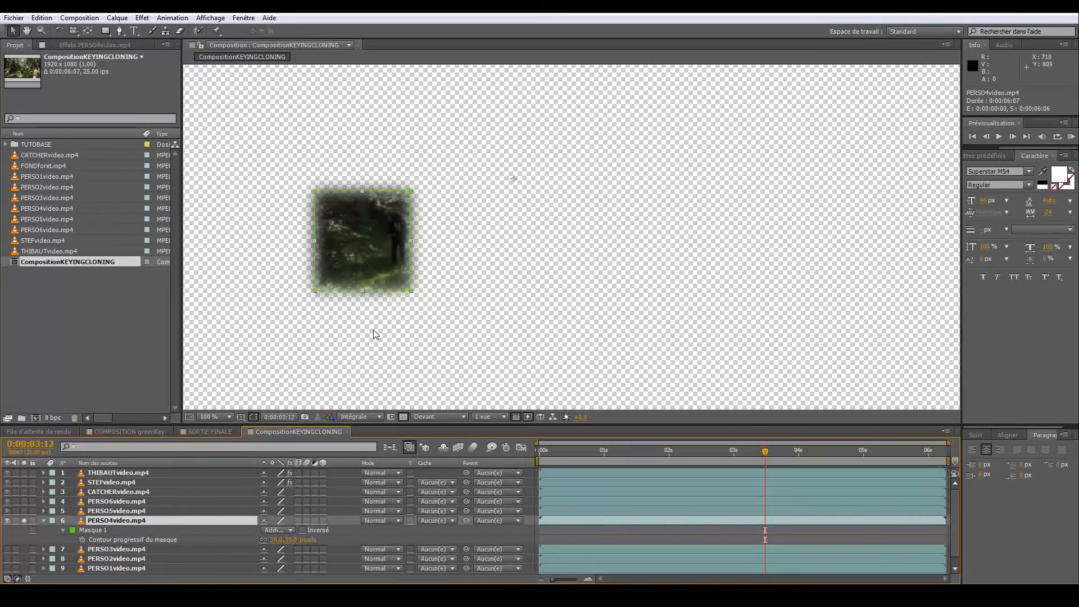
click(540, 459)
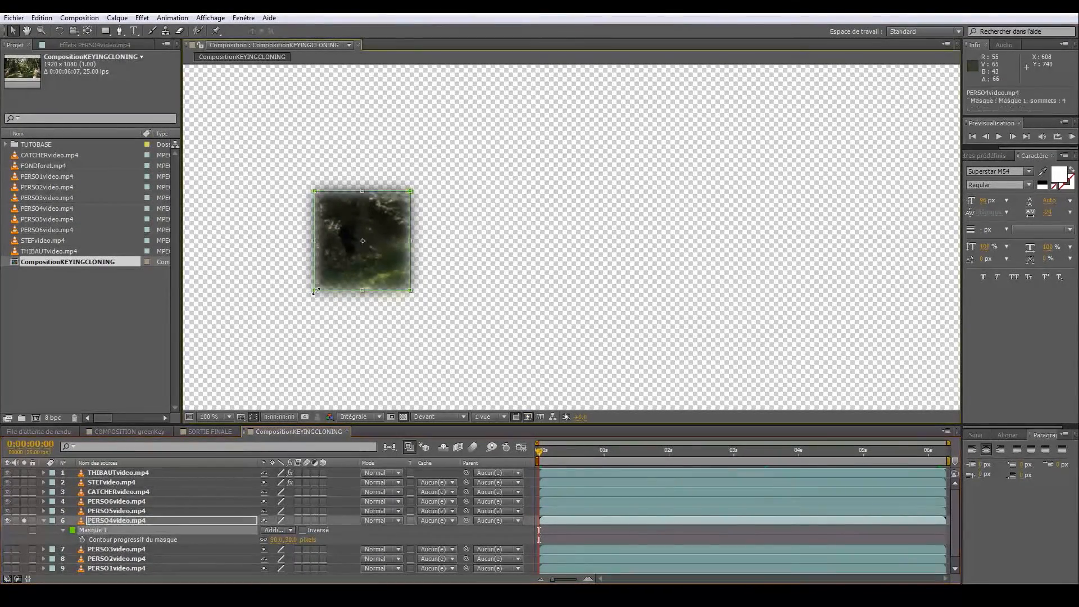
drag(331, 278, 343, 276)
drag(541, 452, 952, 457)
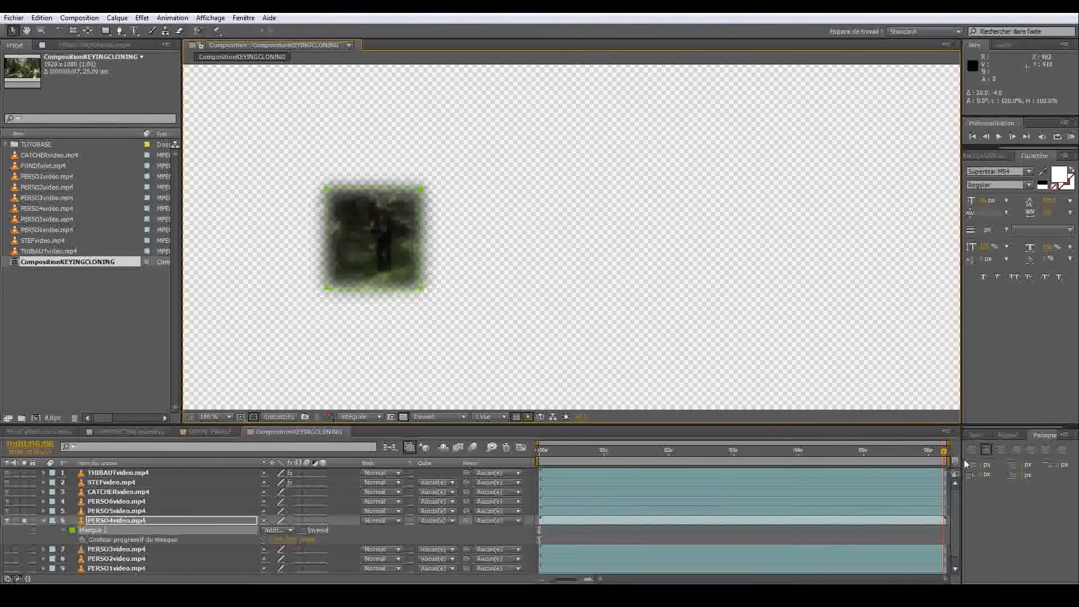
Solo and select PERSO3video.mp4, and scrub from 0:00:00:00 to 0:00:06:00 to check the man's movement
click(25, 549)
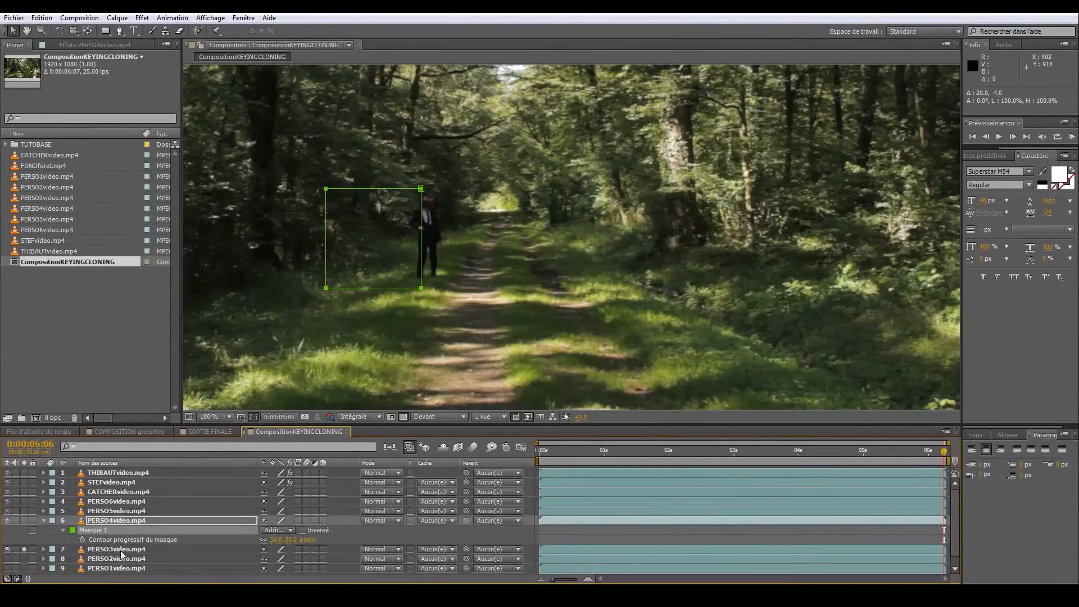
click(120, 550)
click(542, 449)
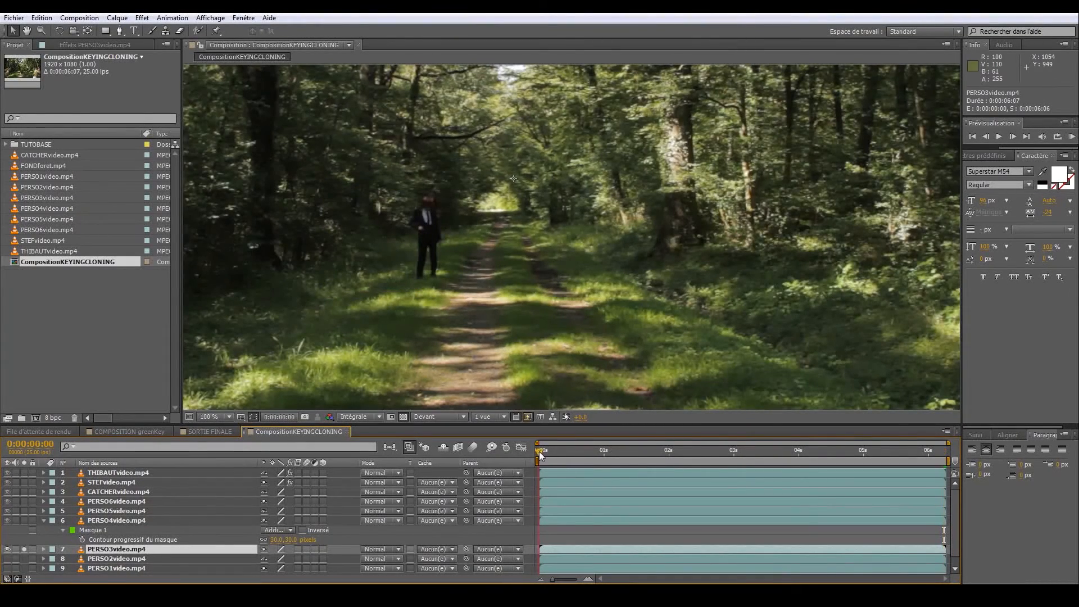
drag(540, 453, 928, 451)
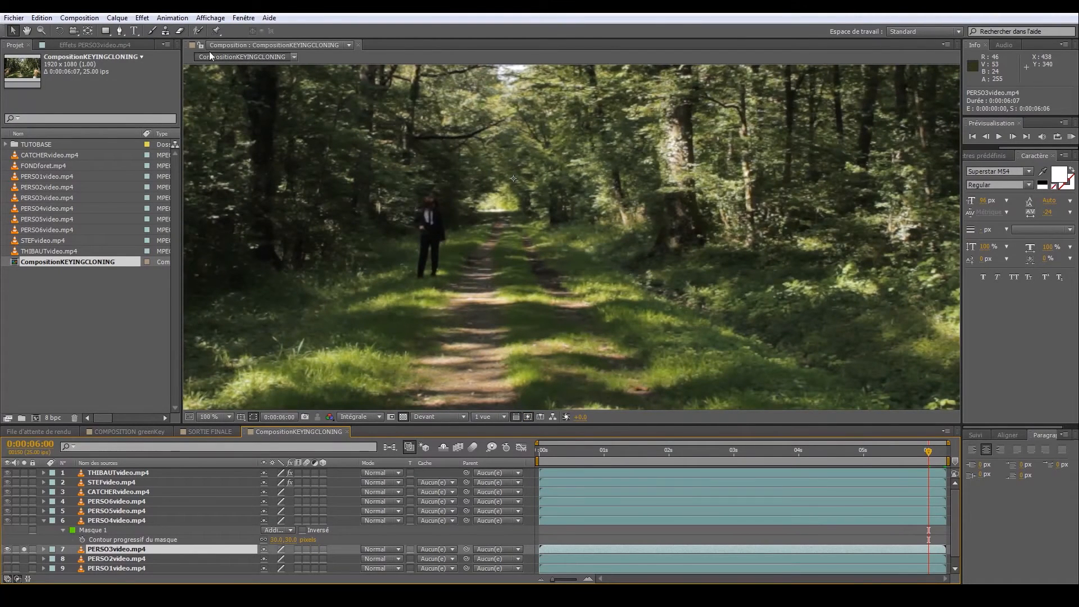
At 0:00:06:00, draw a closed eight-point Pen mask around the man on PERSO3video.mp4, tight along his left side
click(120, 30)
scroll(425, 200, up, 1)
scroll(470, 186, up, 1)
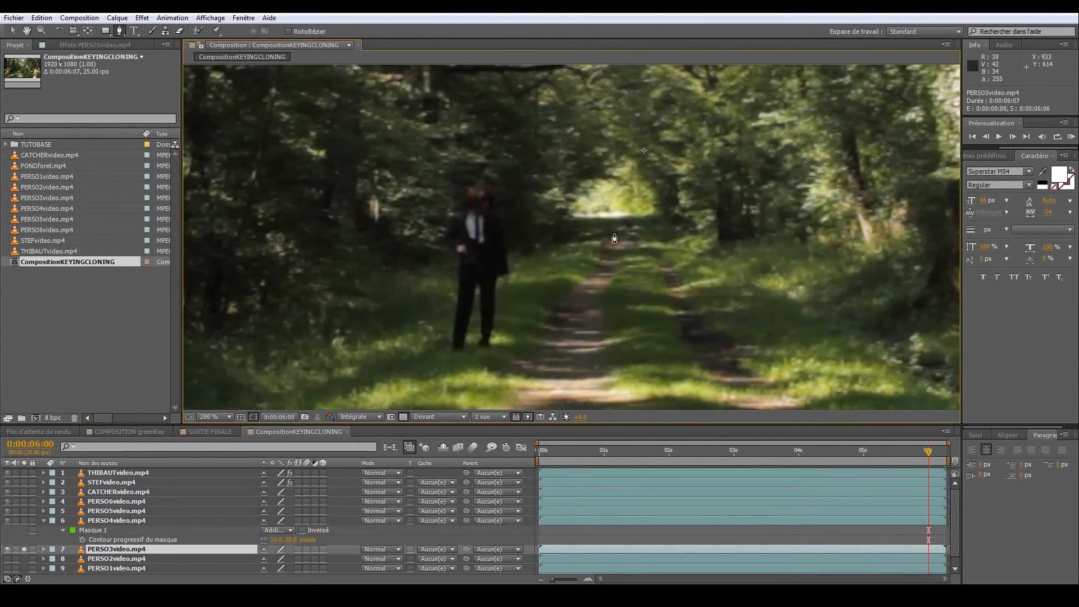
drag(446, 210, 444, 219)
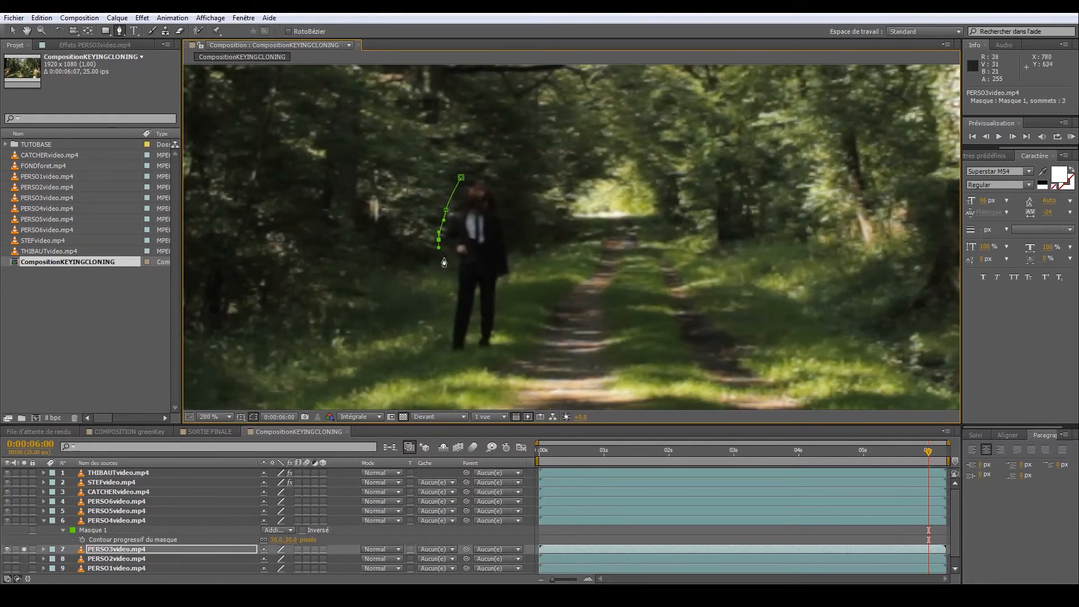
click(502, 362)
click(545, 169)
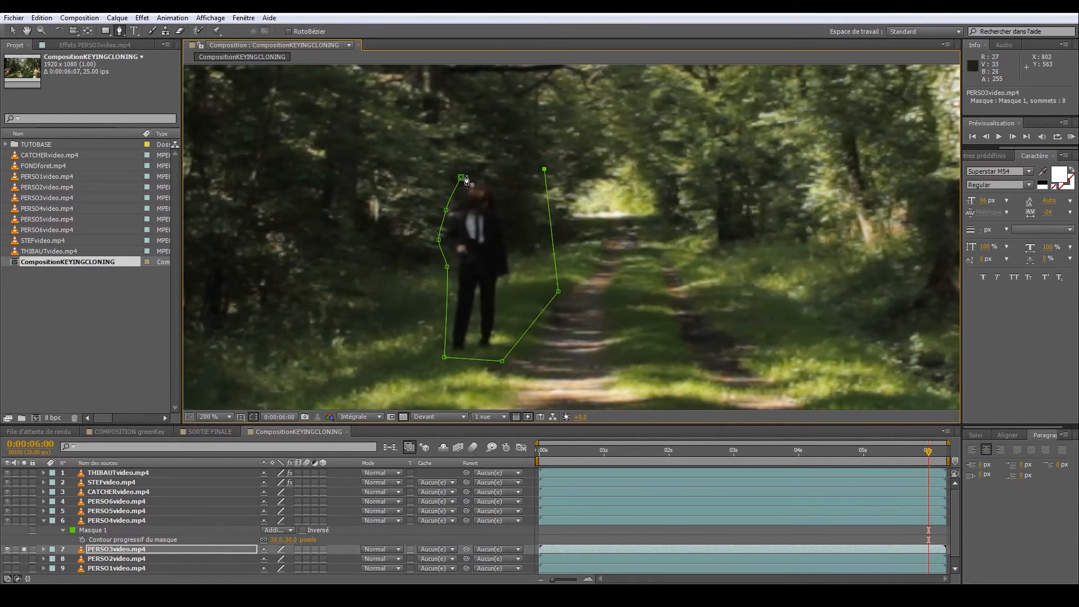
click(462, 178)
Set the PERSO3video.mp4 Mask Feather to 10 pixels and return to the Selection tool
key(f)
click(287, 569)
key(Return)
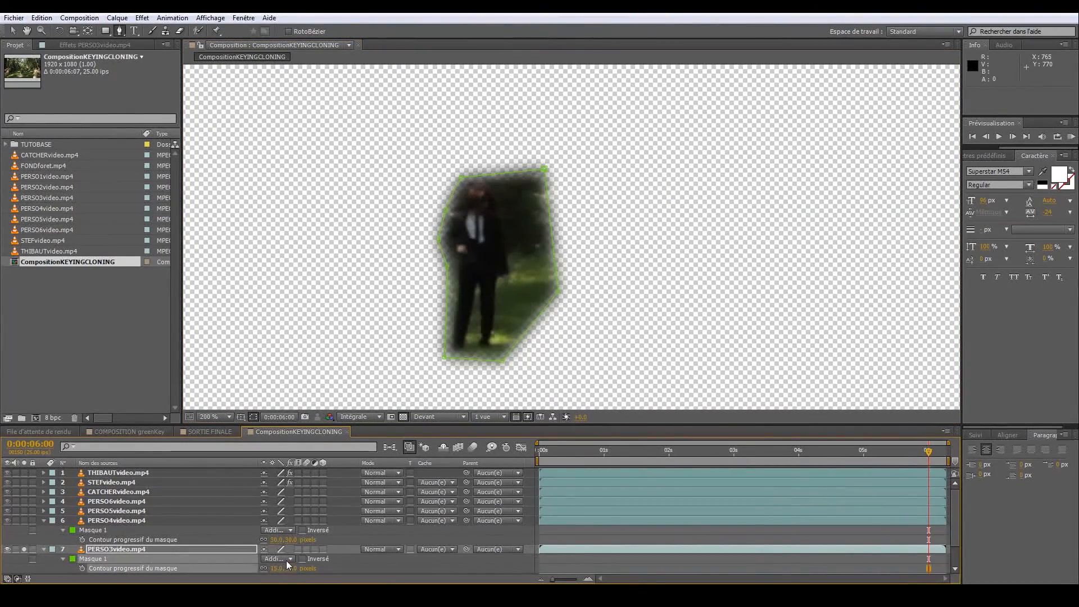
click(290, 568)
text(10)
key(Return)
key(v)
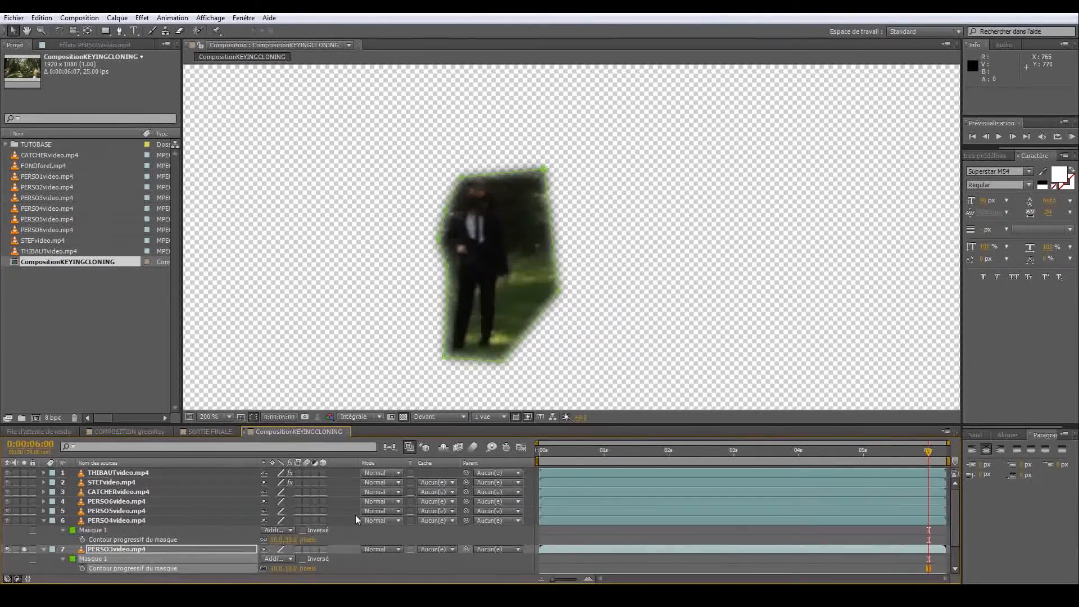
Enable keyframing for the PERSO3video.mp4 Mask Path and place its first keyframe at 0:00:05:05
key(m)
click(82, 568)
drag(929, 569, 943, 569)
drag(928, 452, 878, 457)
drag(944, 569, 877, 569)
Keyframe the PERSO3video.mp4 Mask Path at 0:00:04:06 and 0:00:02:13, moving its left-side points to follow the man
mouse_move(838, 453)
mouse_down()
mouse_move(802, 453)
mouse_move(817, 452)
mouse_up()
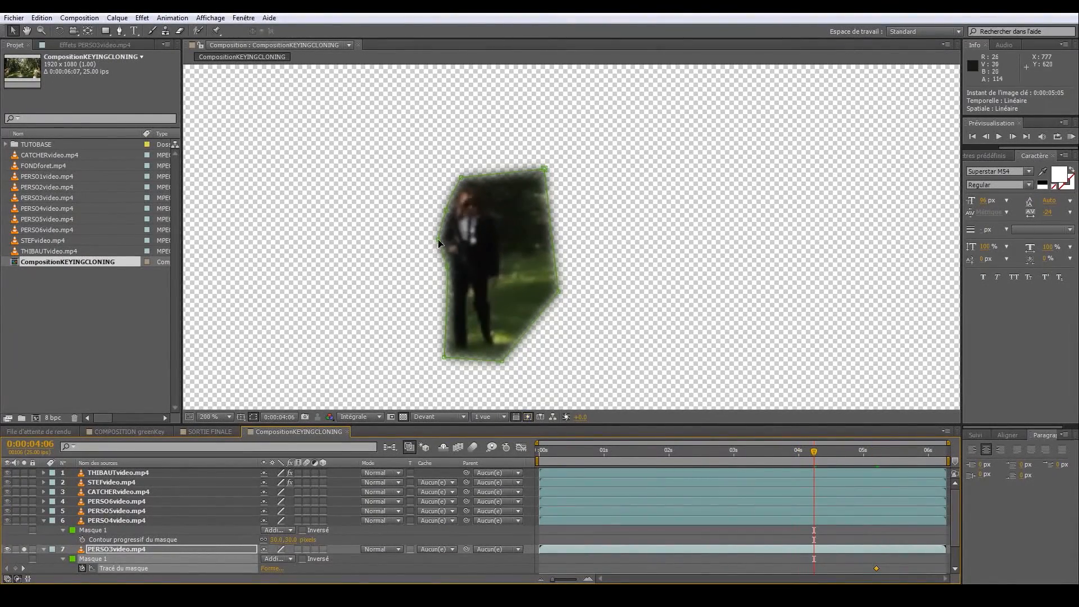
drag(427, 175, 439, 264)
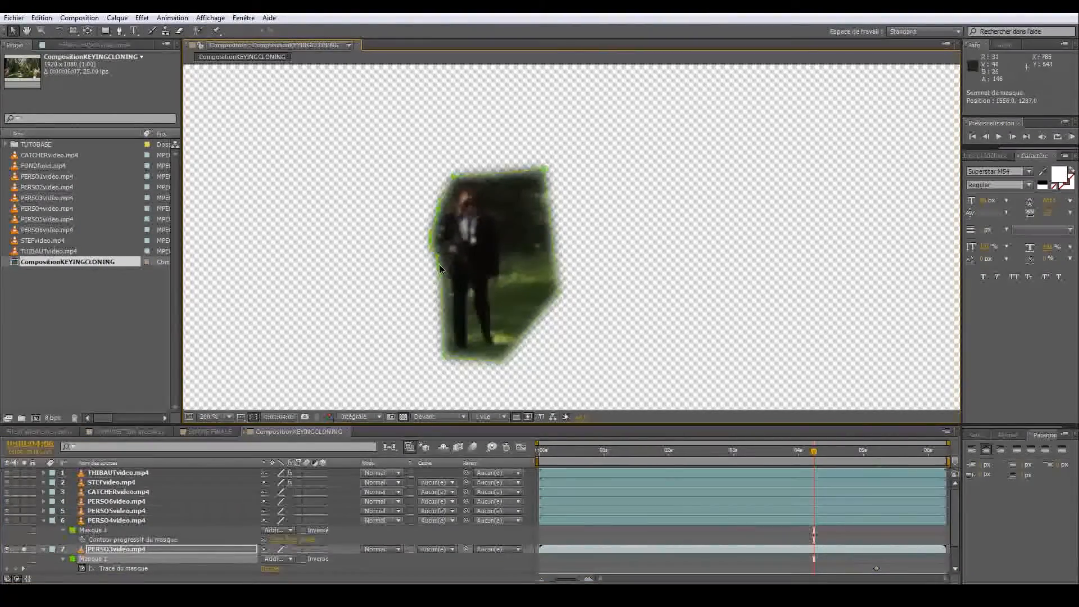
drag(740, 454, 703, 451)
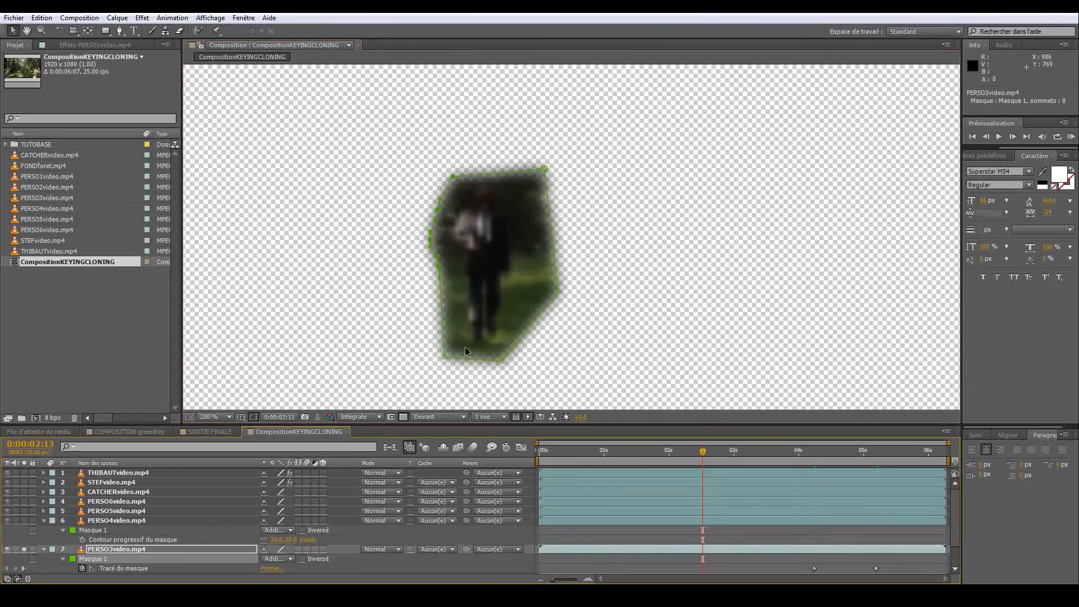
drag(446, 271, 454, 271)
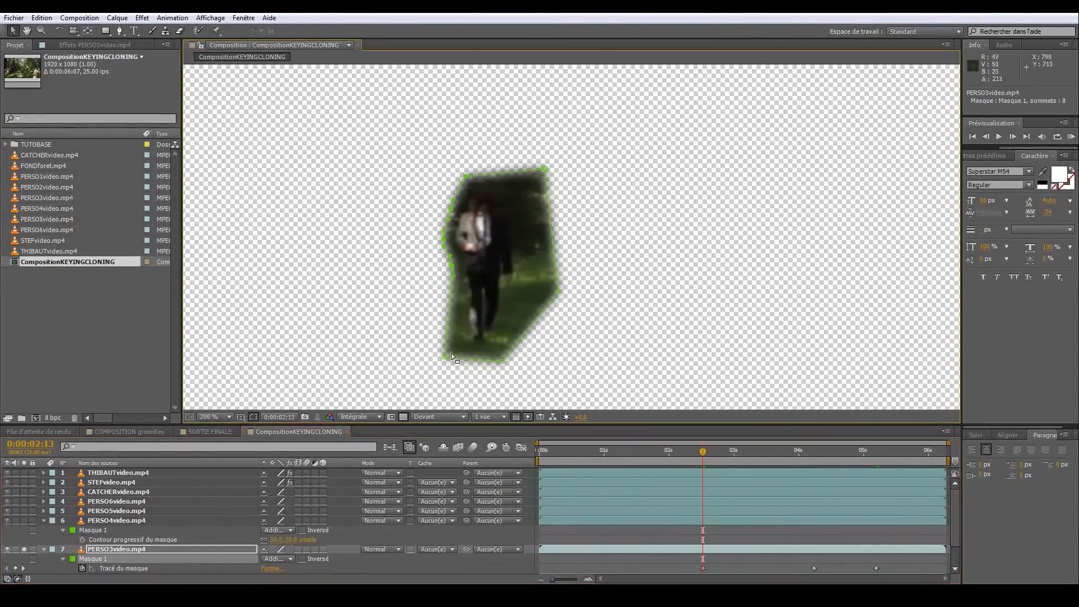
drag(447, 358, 453, 355)
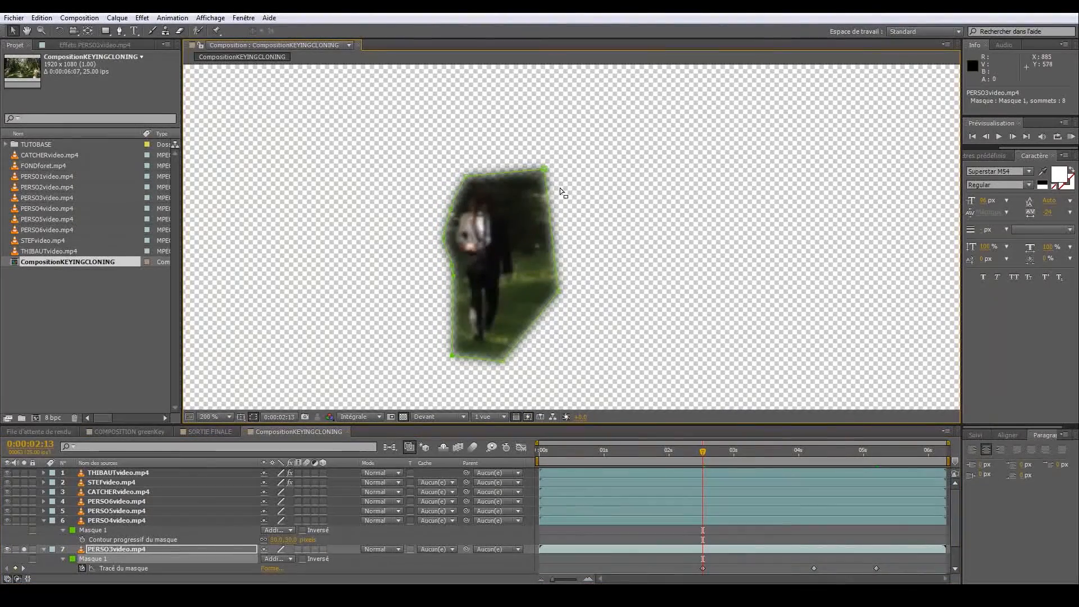
At 0:00:00:00, move the PERSO3video.mp4 mask's left-side points inward toward the man and deselect the mask
drag(703, 452, 505, 454)
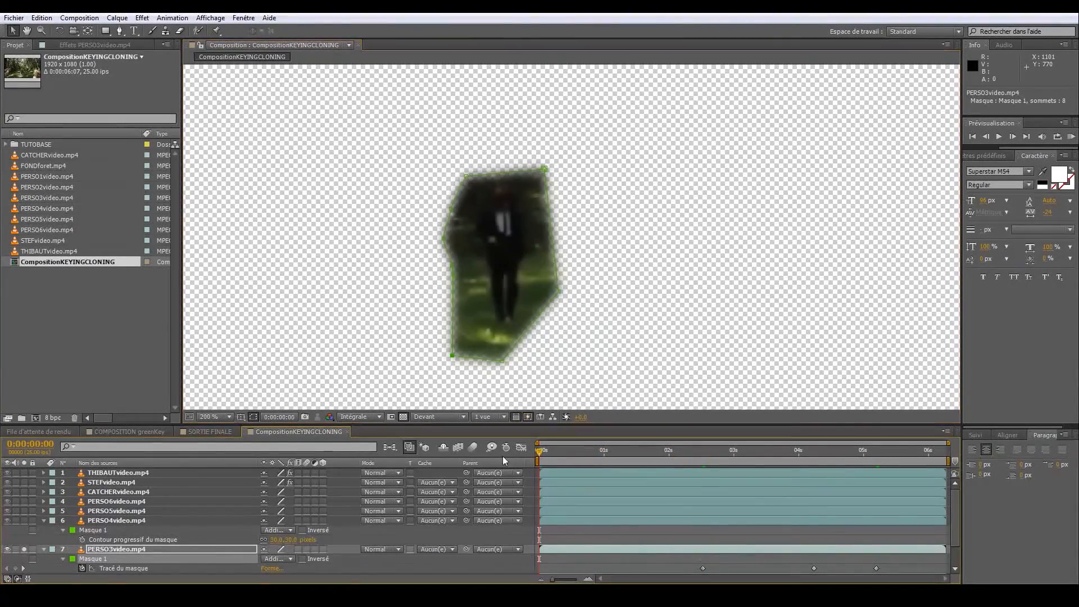
drag(383, 167, 470, 358)
click(609, 534)
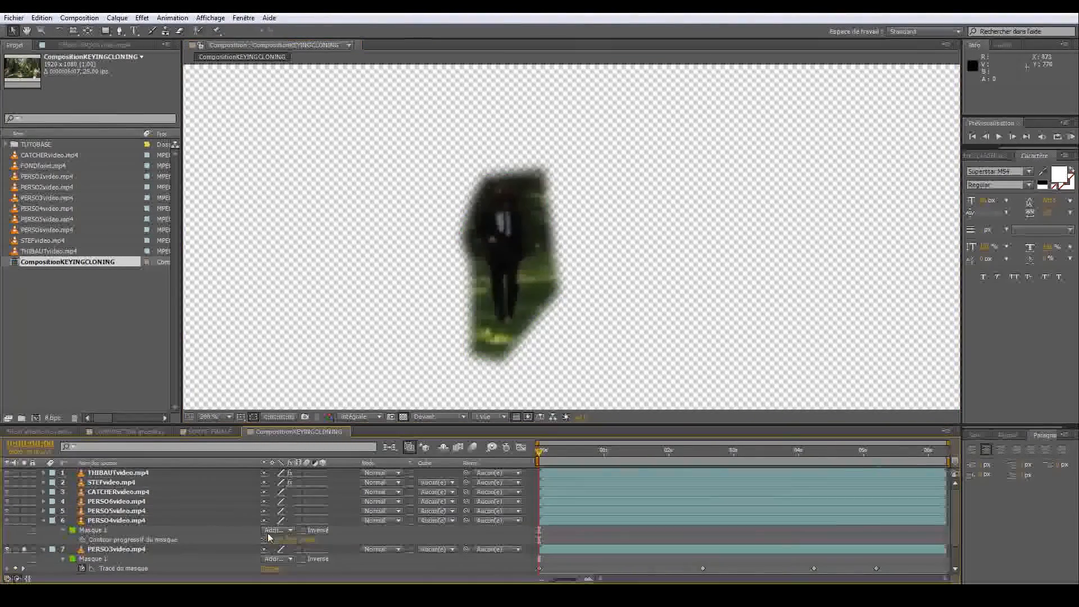
Collapse the PERSO4video.mp4 and PERSO3video.mp4 properties and solo only PERSO2video.mp4
click(43, 521)
click(44, 531)
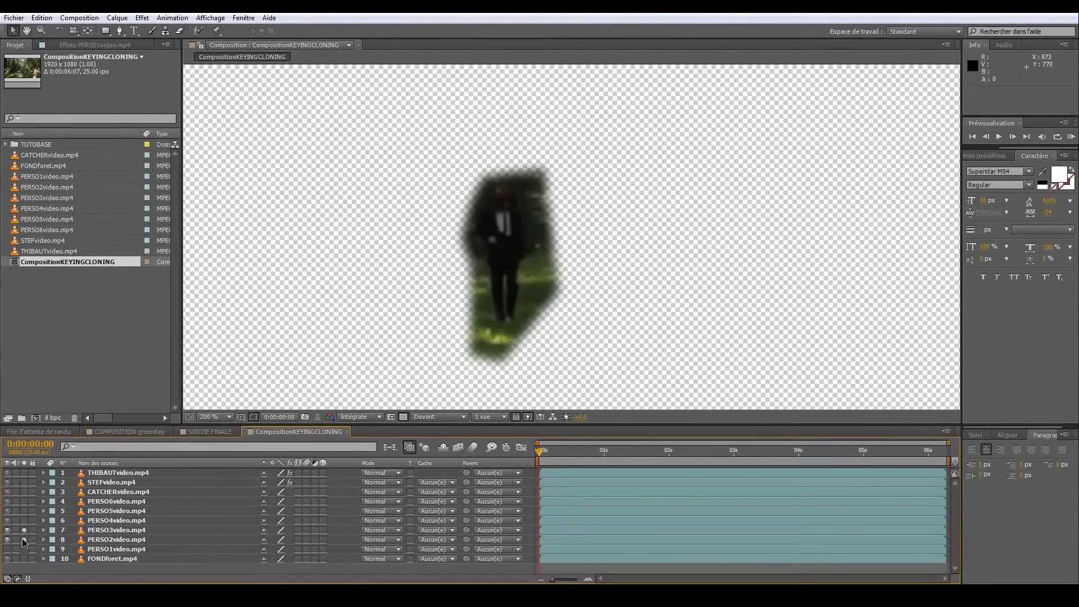
click(26, 537)
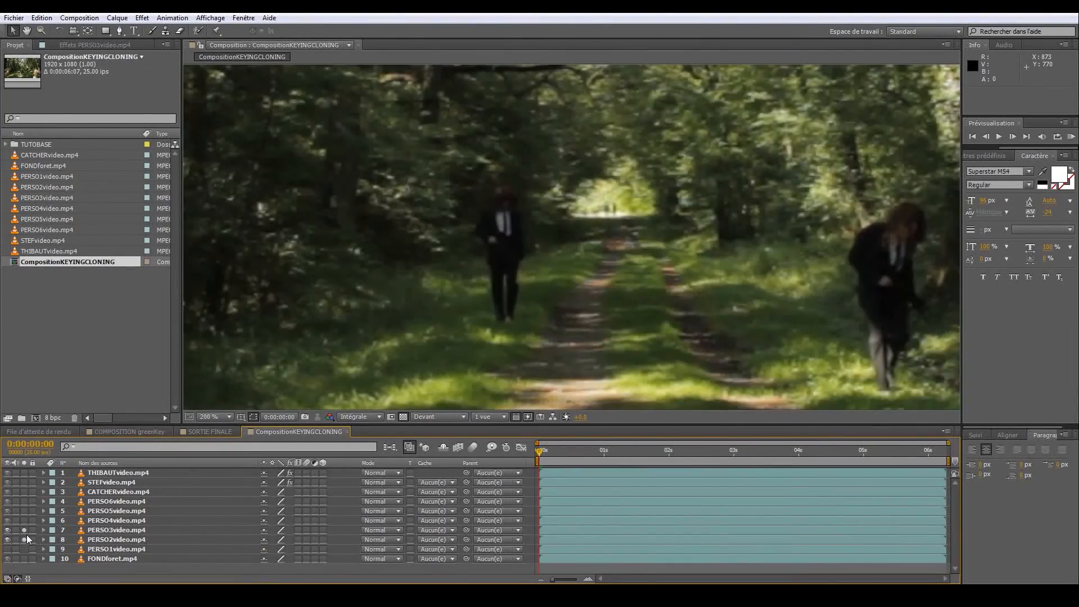
click(24, 530)
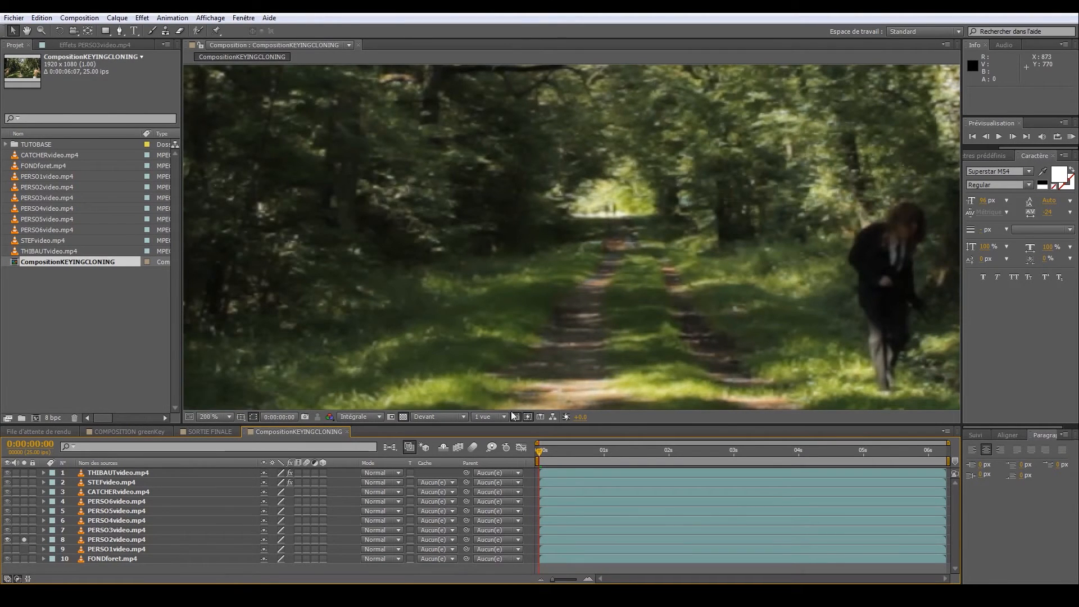
Scrub PERSO2video.mp4 to 0:00:06:06, frame the man in full, and activate the Pen tool
drag(674, 309, 377, 304)
drag(538, 450, 999, 456)
scroll(826, 349, down, 1)
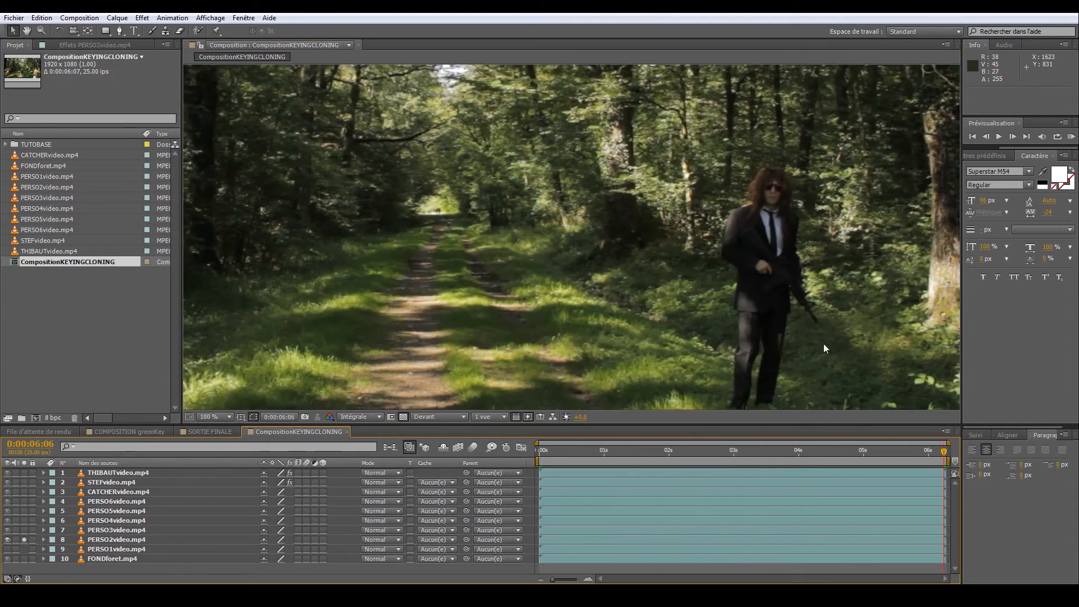
drag(825, 349, 721, 284)
click(119, 30)
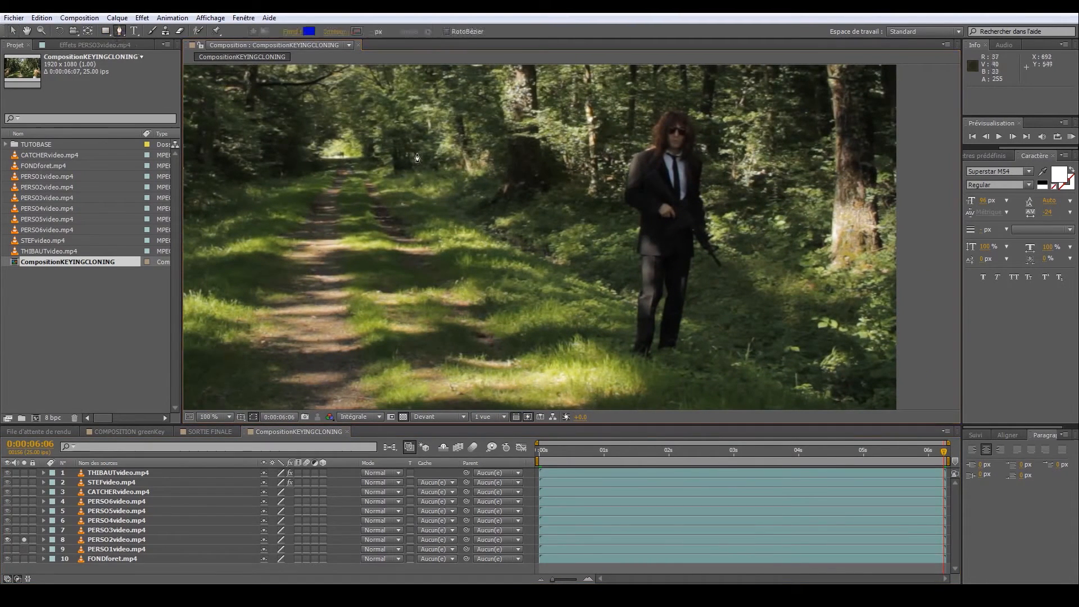
click(705, 101)
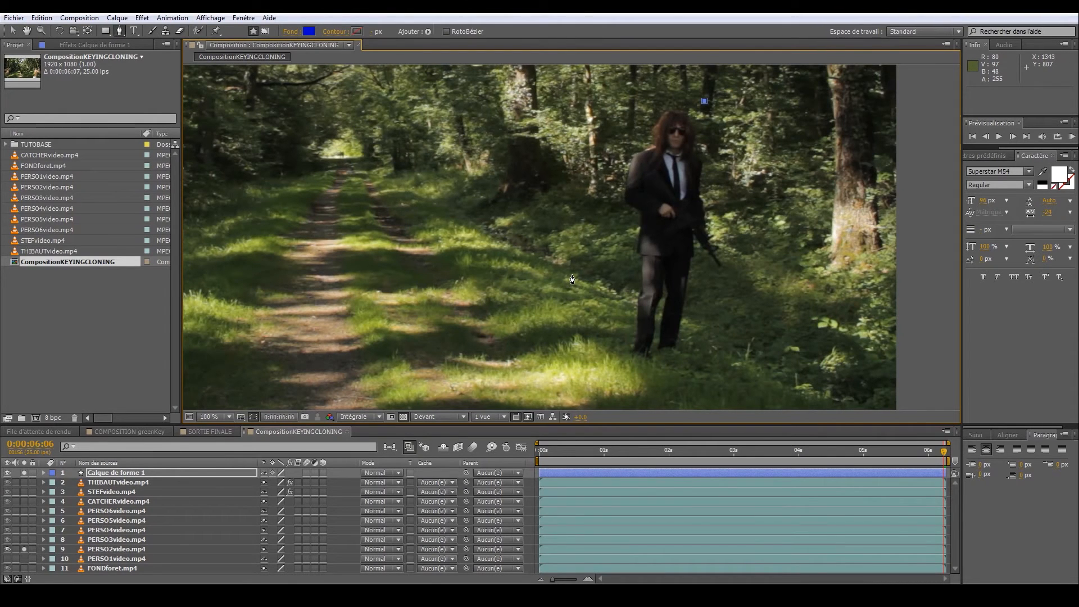
key(ctrl+z)
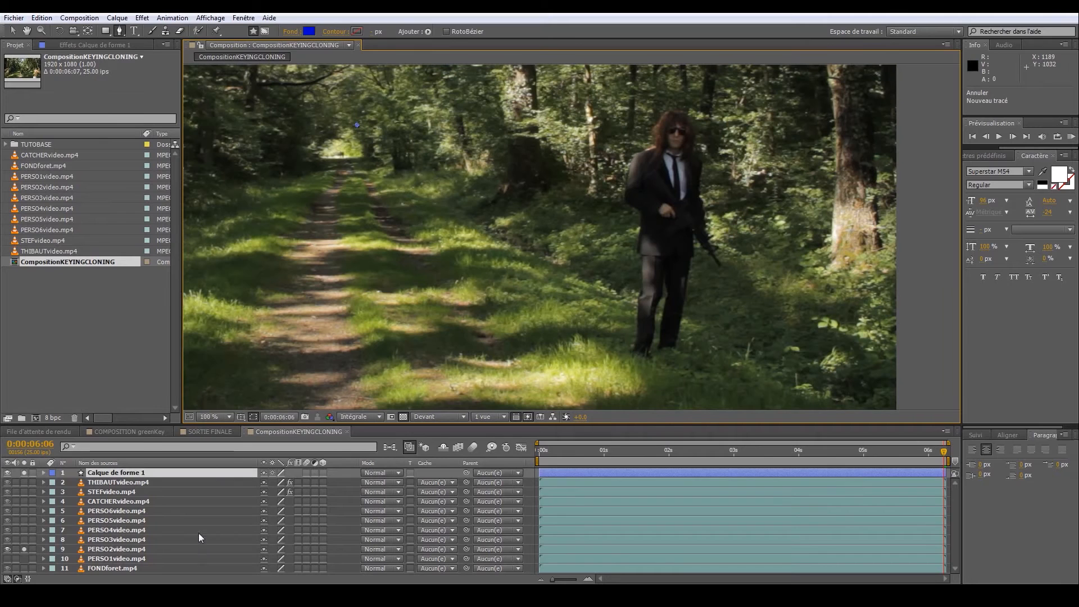
key(Delete)
Draw a closed nine-point Pen mask on PERSO2video.mp4, enclosing the man's positions at 0:00:06:06 and 0:00:00:00
click(123, 539)
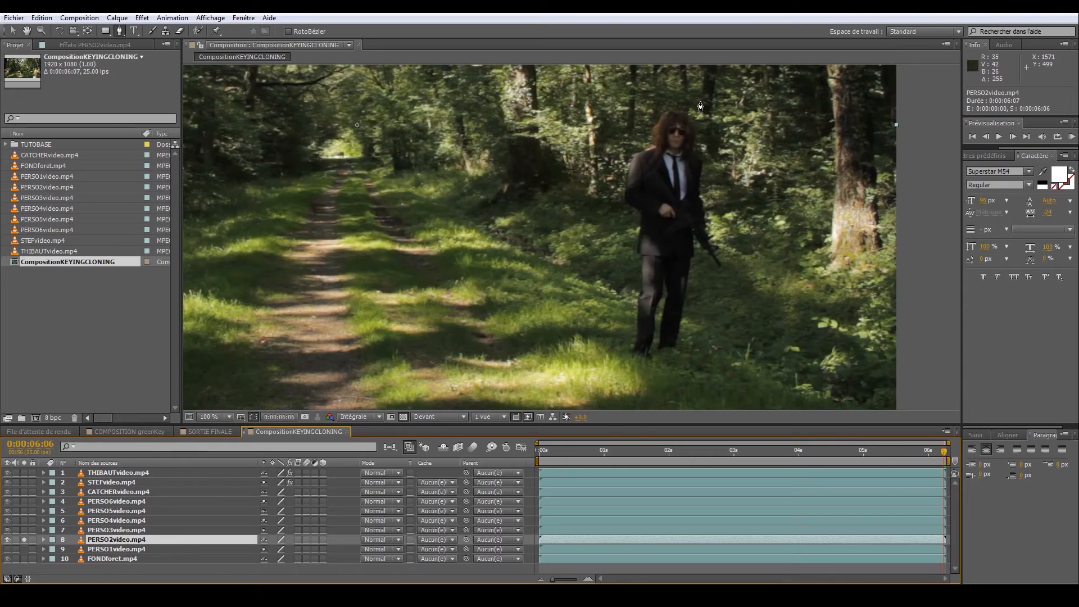
click(701, 120)
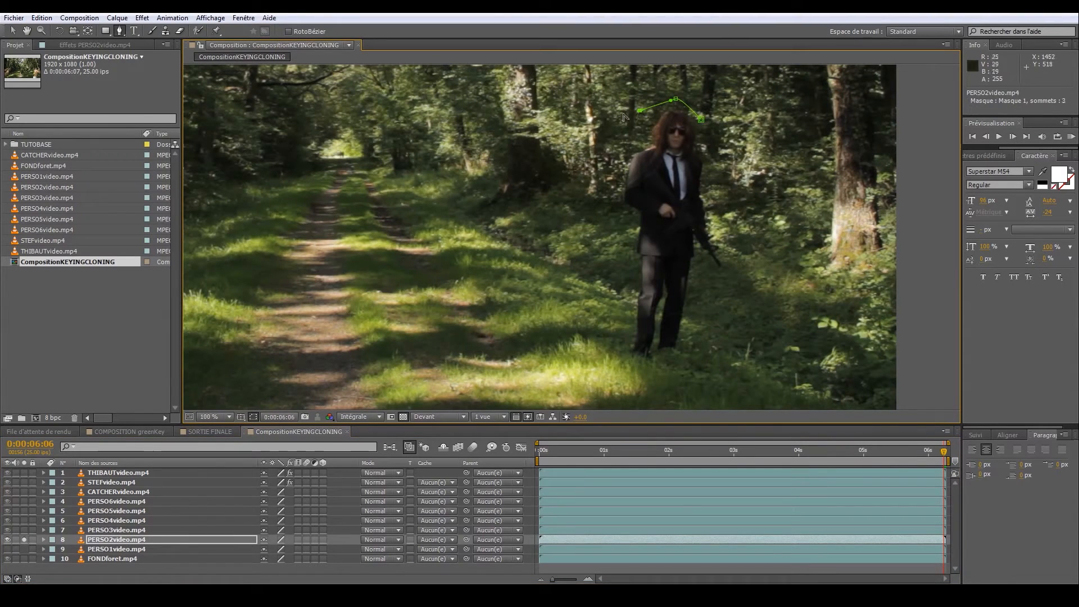
click(538, 450)
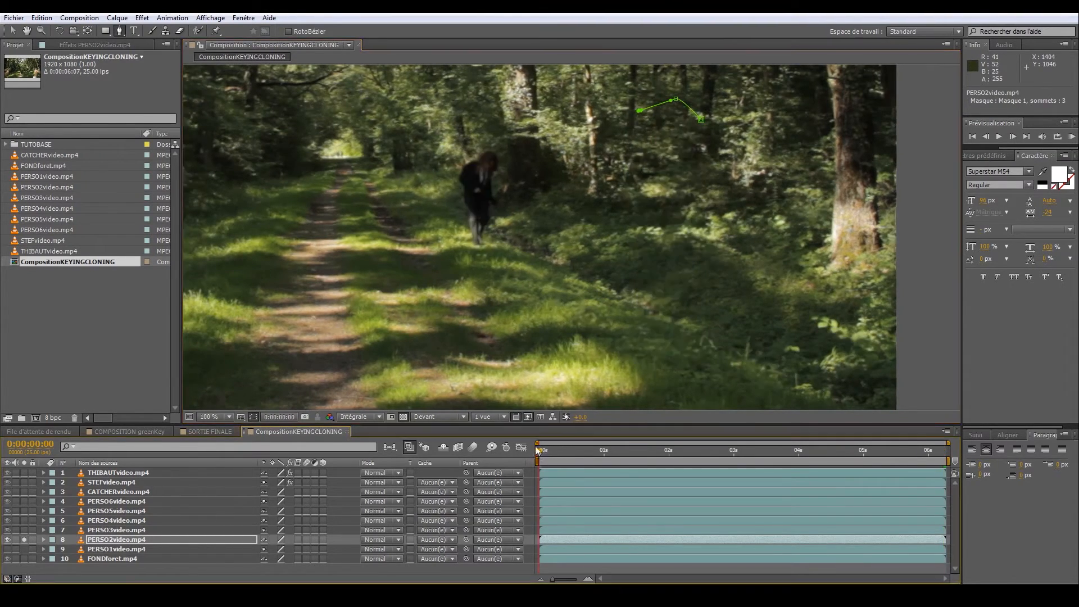
click(487, 144)
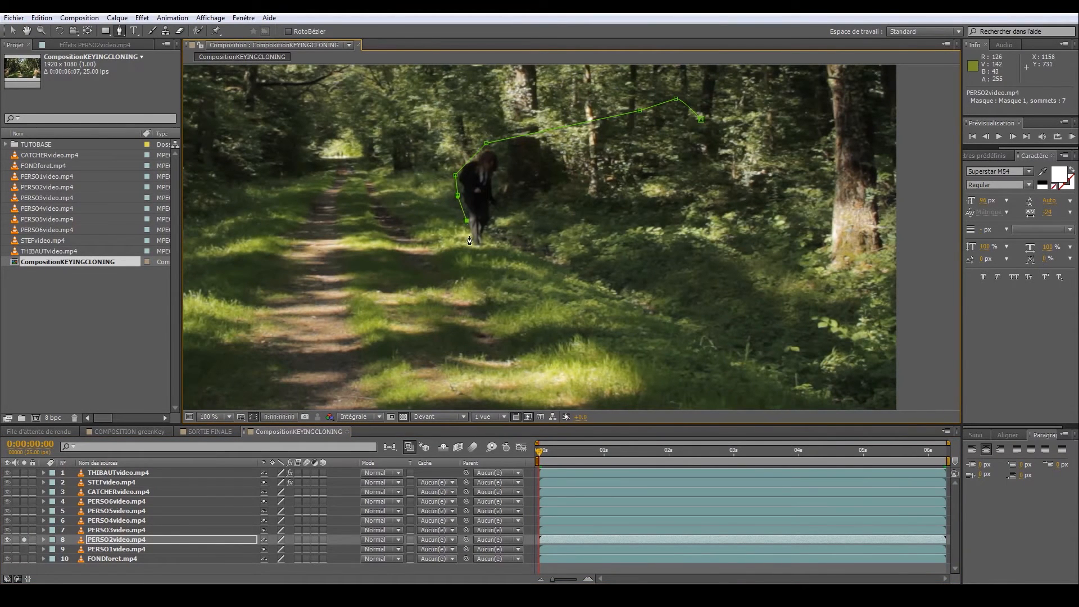
click(650, 345)
click(701, 119)
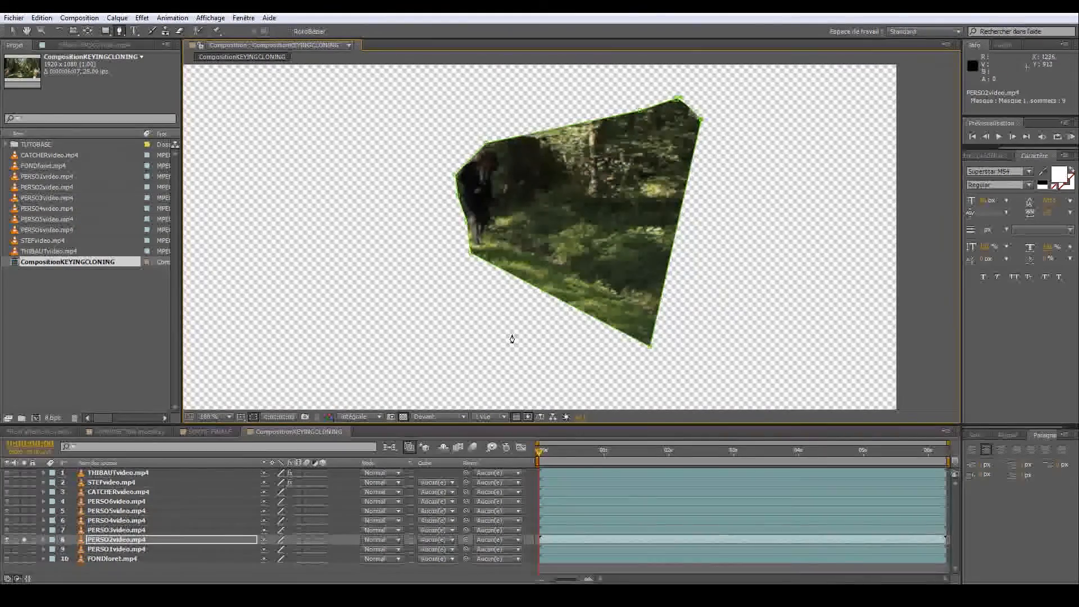
Set the PERSO2video.mp4 Mask Feather to 5 pixels and enable Mask Path keyframing at 0:00:00:00
text(f5)
key(Return)
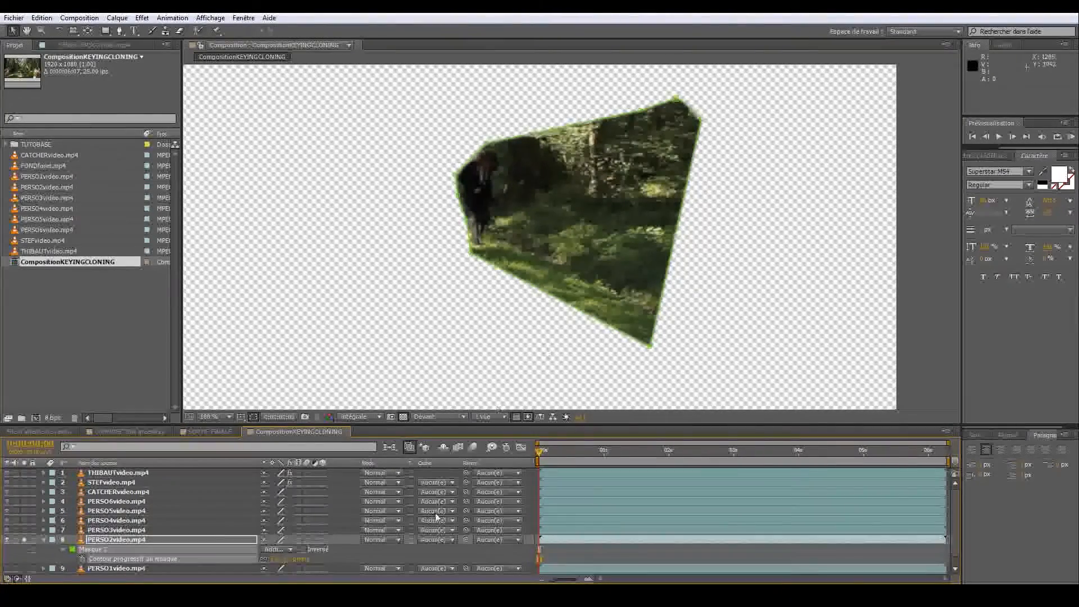
key(m)
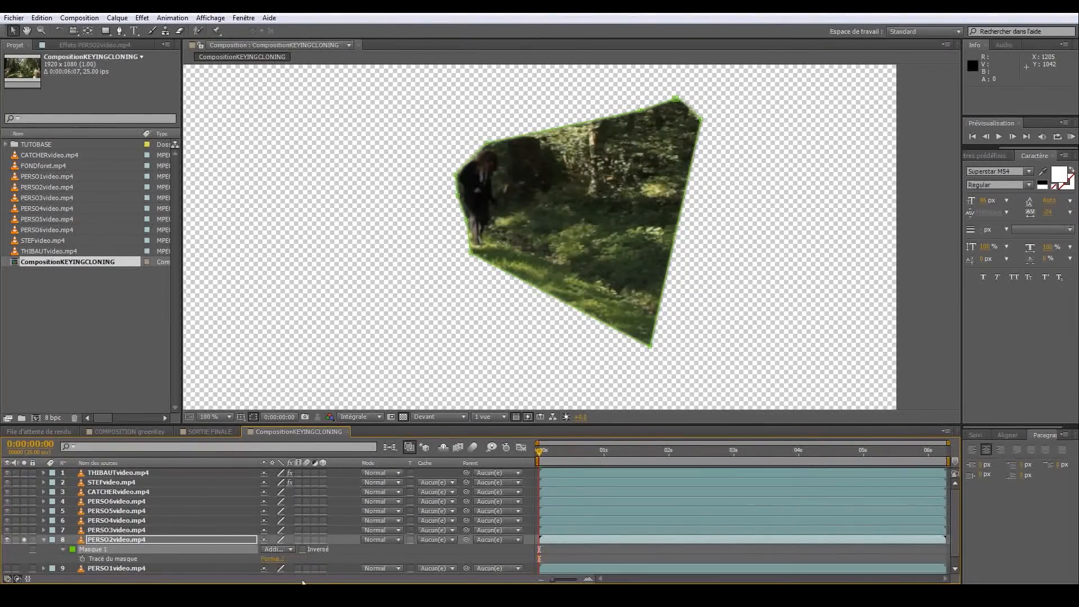
click(83, 559)
At 0:00:02:04, move the PERSO2video.mp4 mask's left-side points right, closer to the walking man
drag(539, 451, 679, 452)
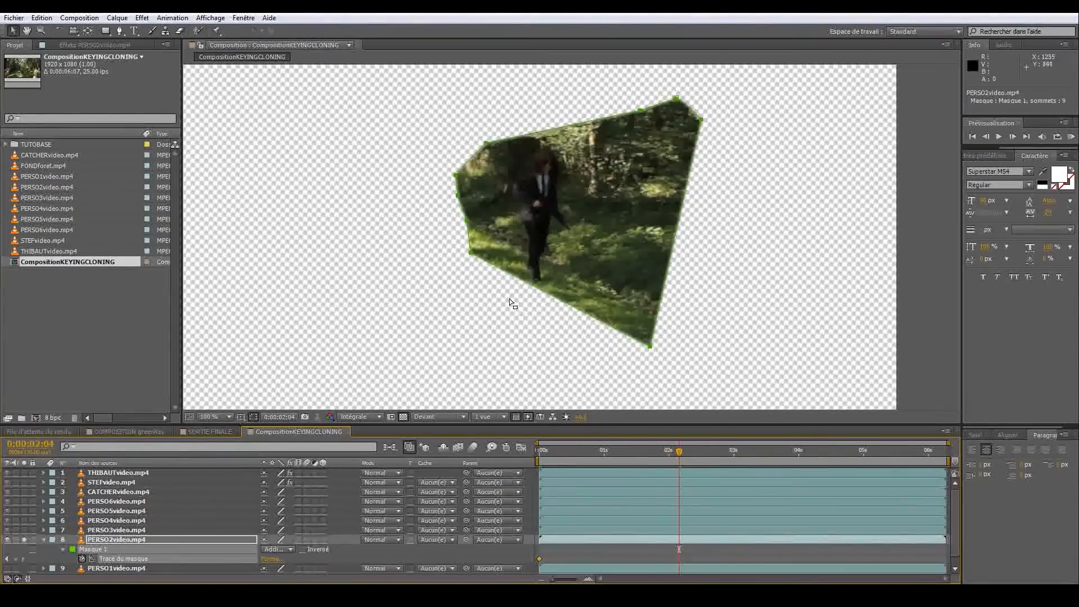
click(467, 286)
drag(443, 120, 523, 282)
Keyframe the PERSO2video.mp4 Mask Path at 0:00:02:21 and 0:00:03:11, shifting its left-side points to follow the man
click(724, 447)
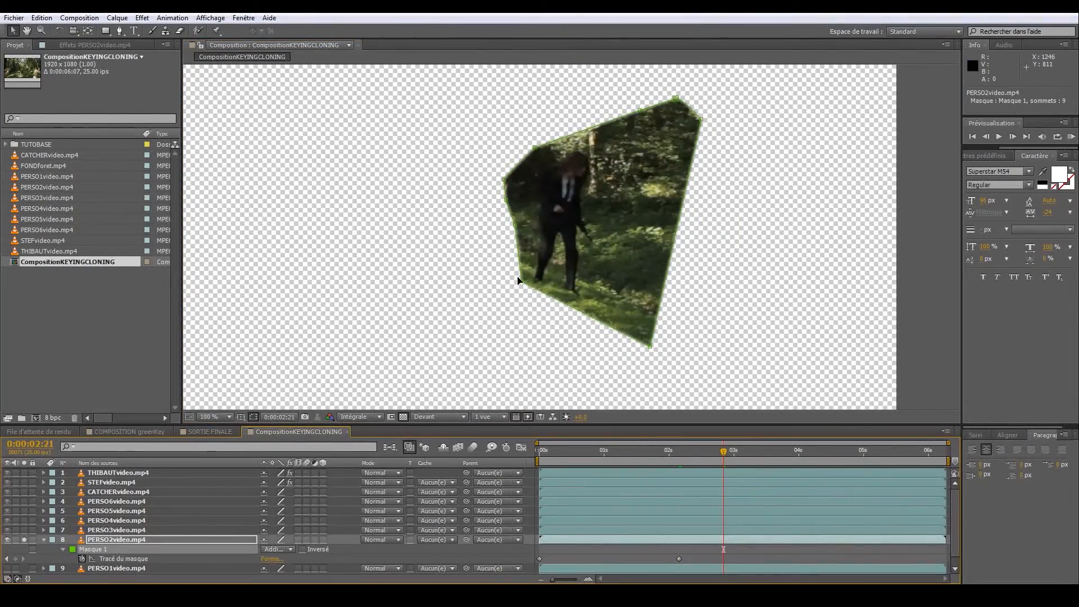
drag(482, 140, 528, 289)
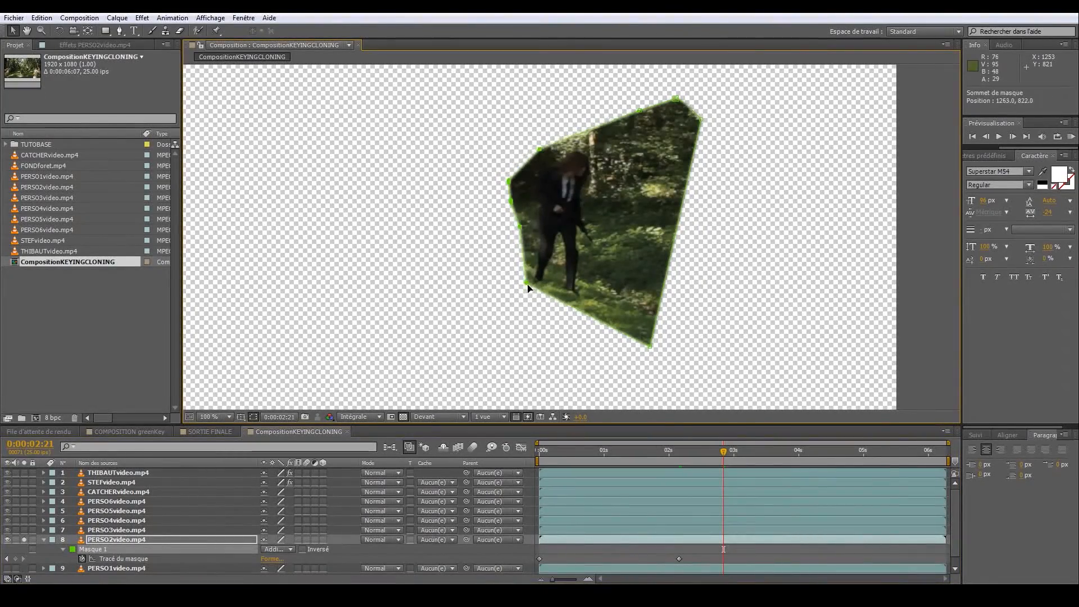
click(763, 450)
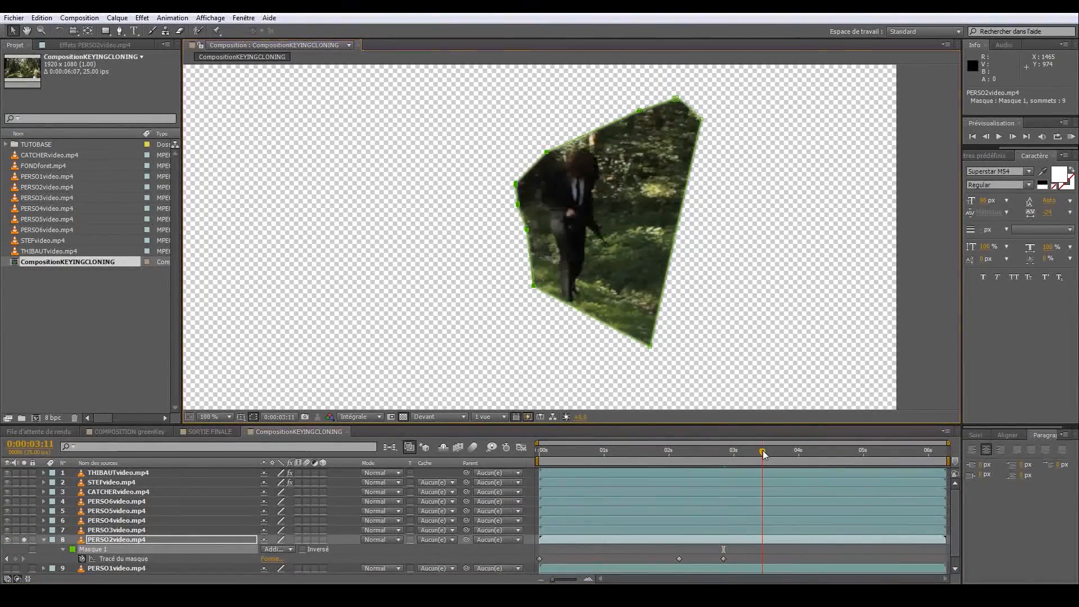
drag(534, 288, 546, 302)
click(546, 351)
At 0:00:04:07, fit the PERSO2video.mp4 mask's upper-left, left-side and lower-right points around the man
drag(763, 450, 817, 453)
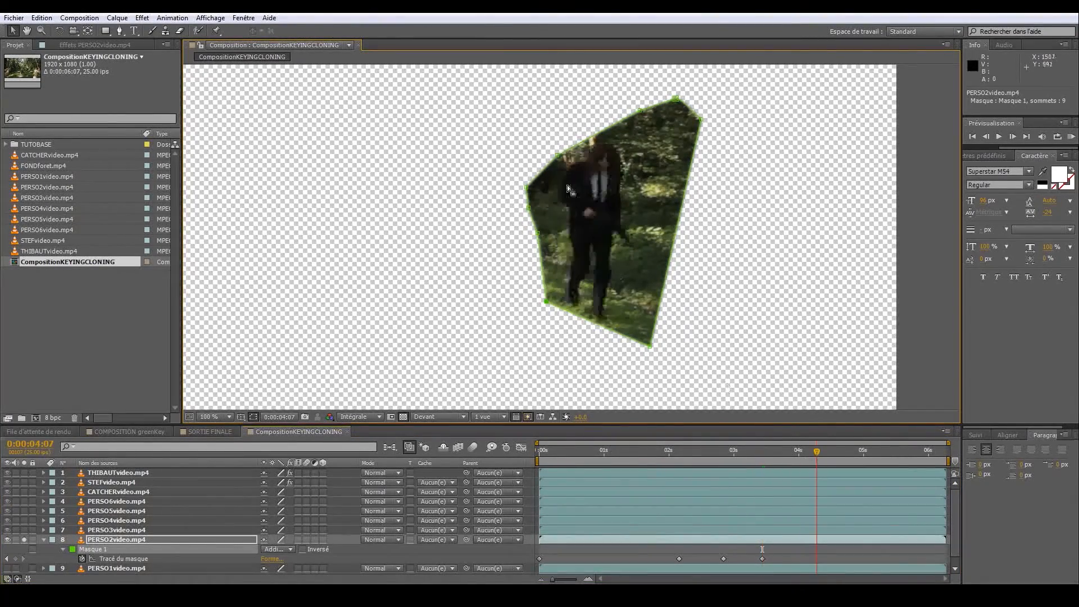
drag(559, 158, 585, 140)
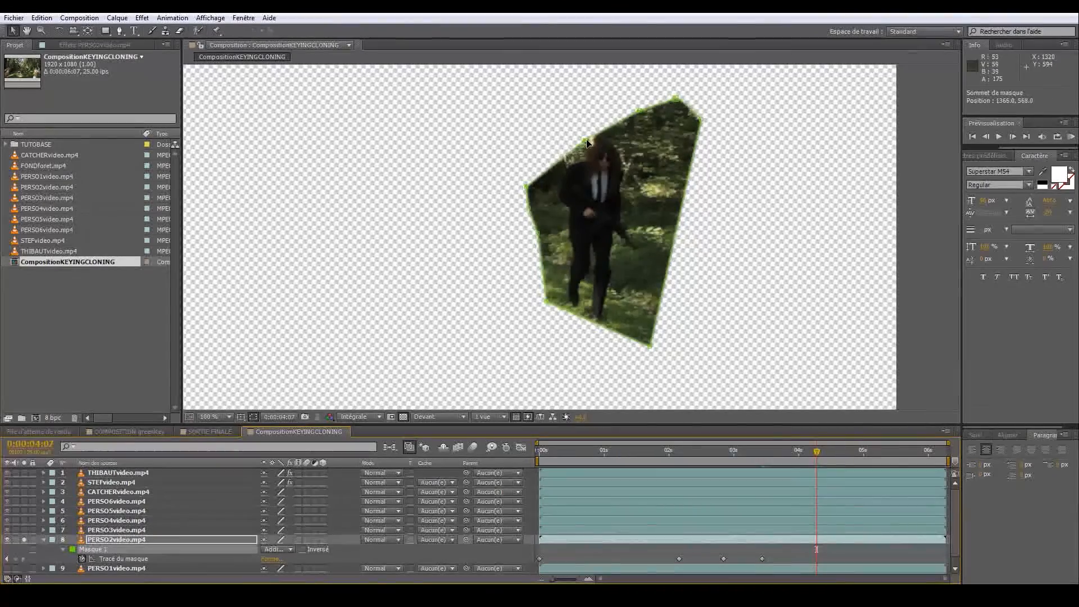
drag(528, 180, 564, 307)
drag(649, 346, 642, 353)
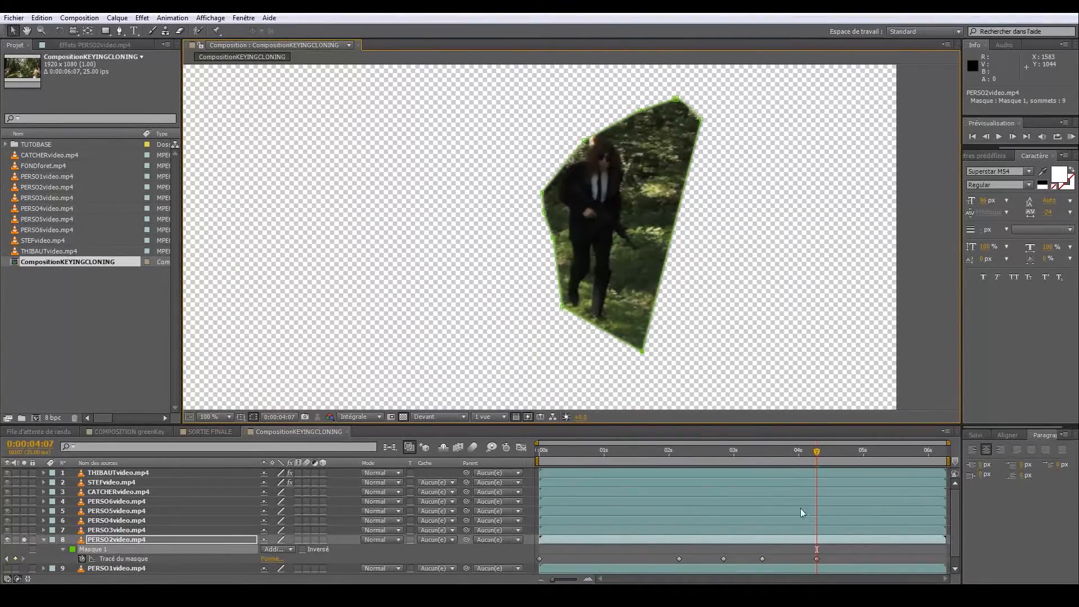
At 0:00:05:17, reshape the PERSO2video.mp4 mask into a narrow upright outline around the man from head to feet
drag(818, 453, 906, 456)
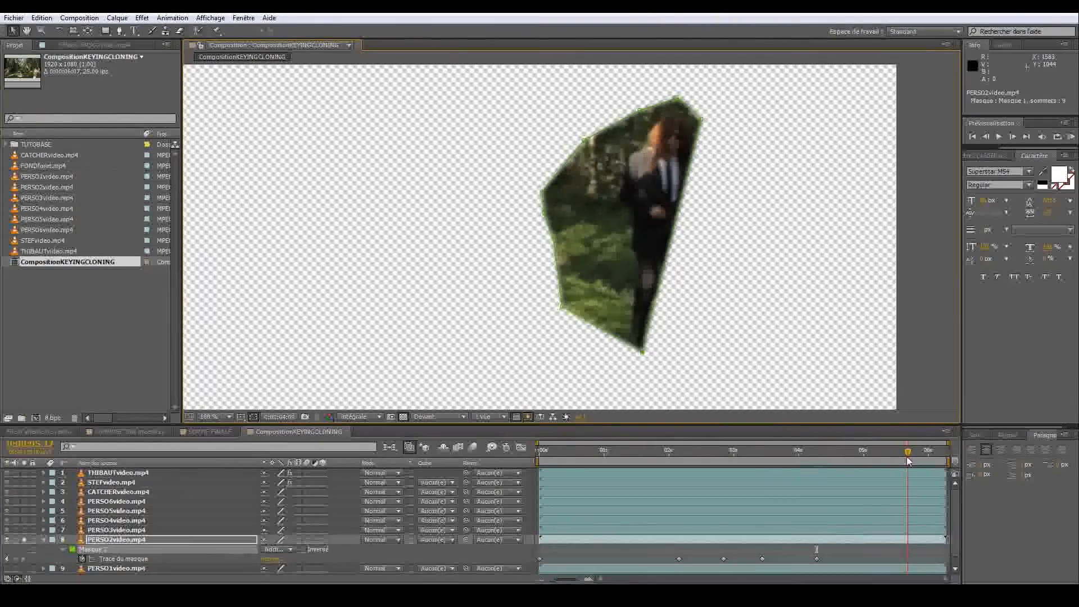
drag(642, 349, 701, 367)
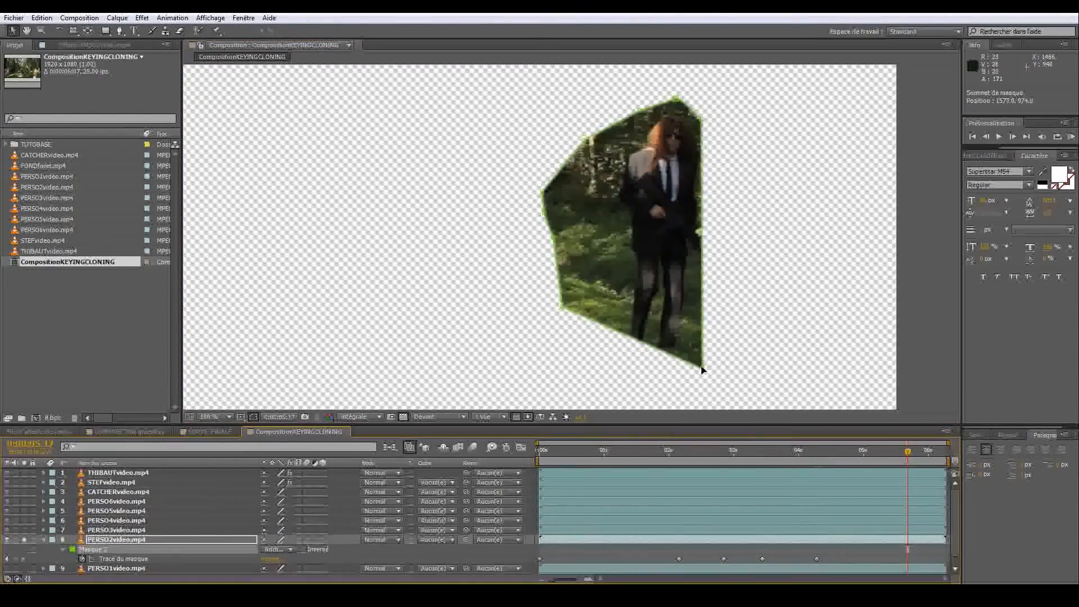
drag(566, 312, 583, 361)
drag(527, 184, 620, 235)
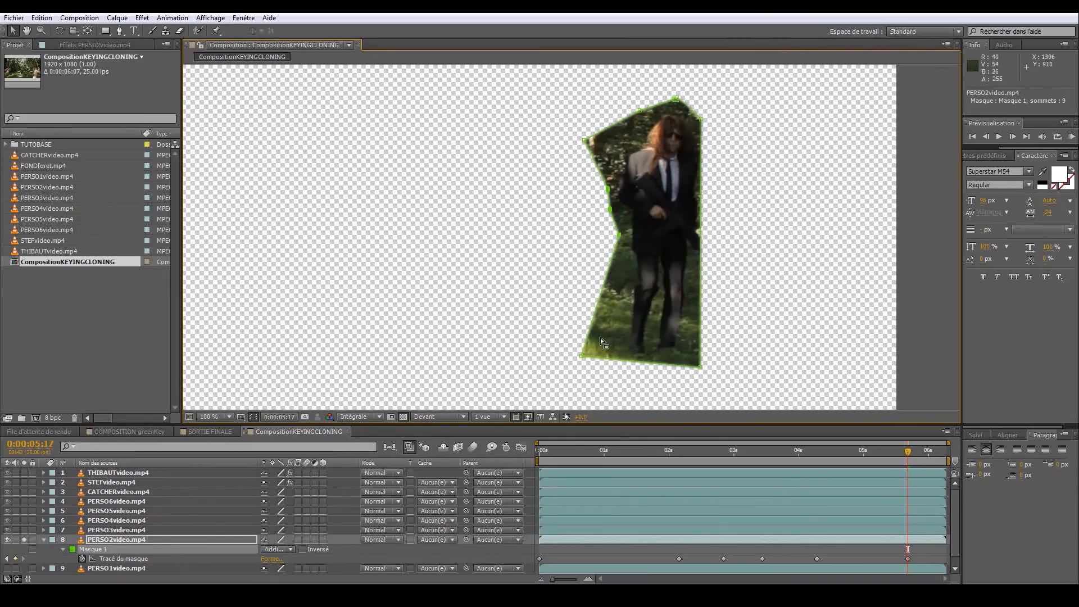
drag(582, 357, 622, 357)
drag(586, 140, 617, 143)
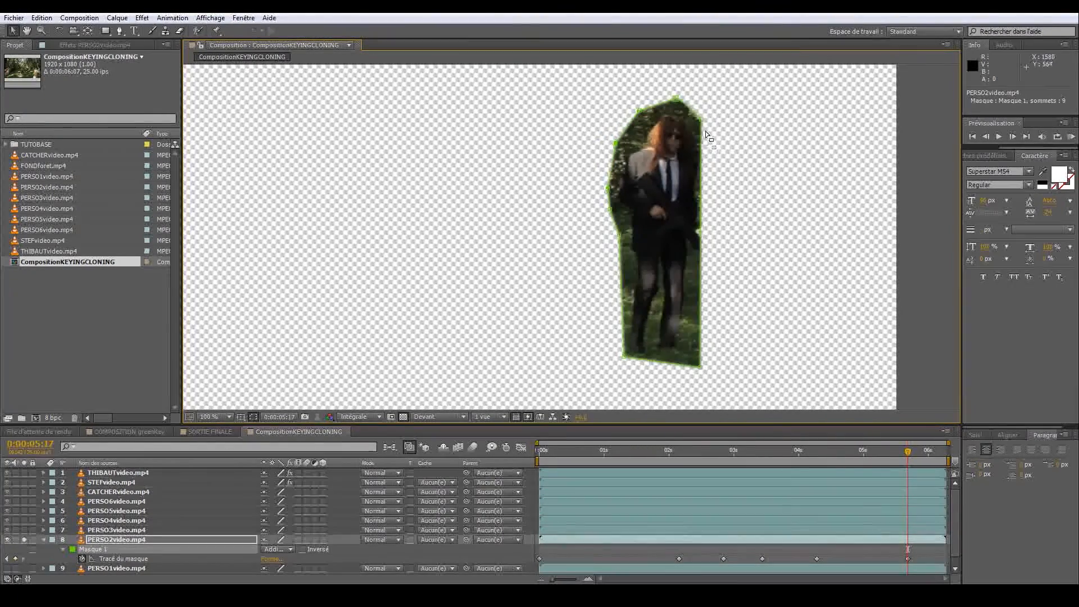
Check the PERSO2video.mp4 mask at 0:00:06:06, return to the 0:00:05:17 keyframe, and move its right edge outward
drag(908, 451, 945, 458)
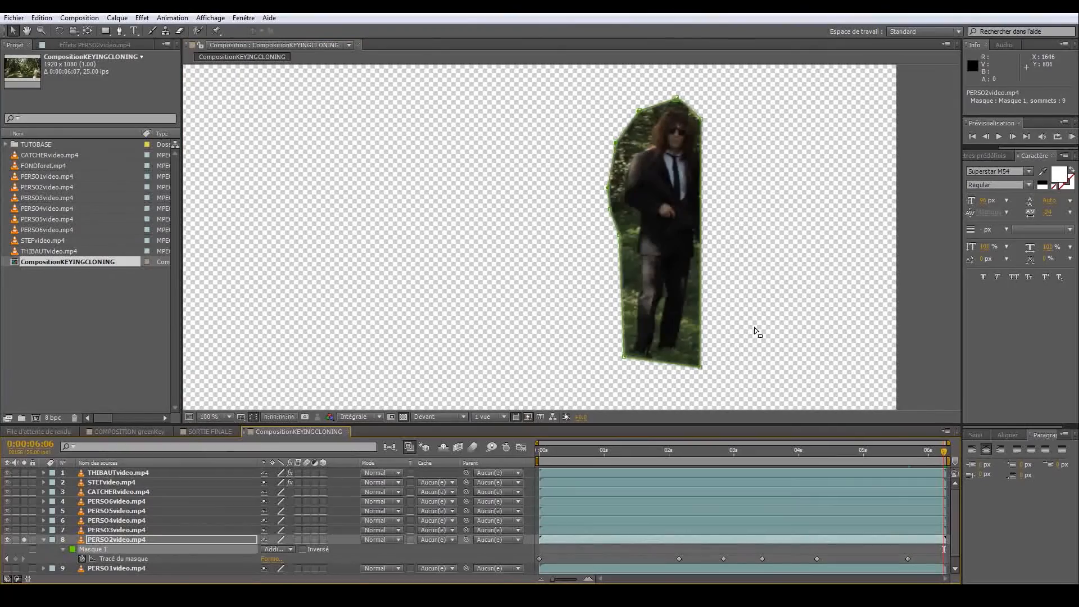
key(j)
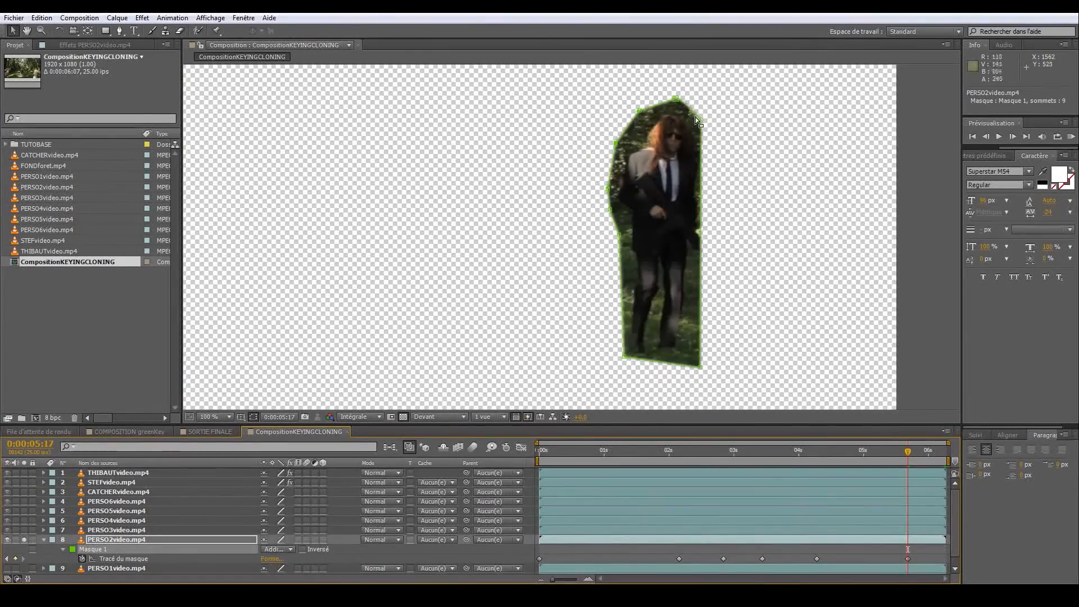
drag(700, 138, 724, 148)
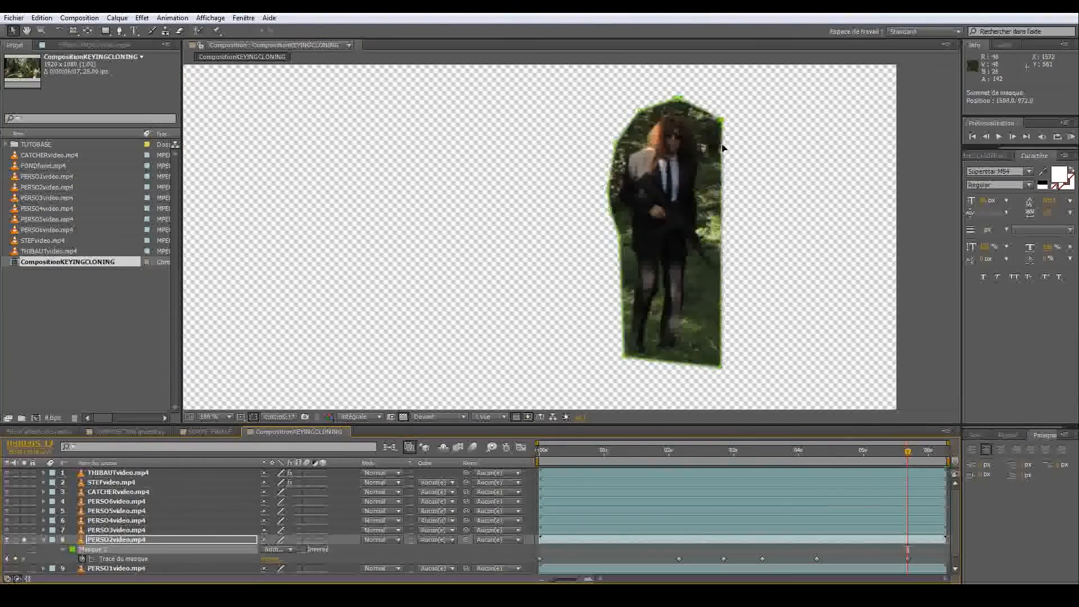
At 0:00:05:01, move the left-side points of the PERSO2video.mp4 mask outward from the man, from foot to shoulder
click(836, 454)
drag(842, 456, 858, 456)
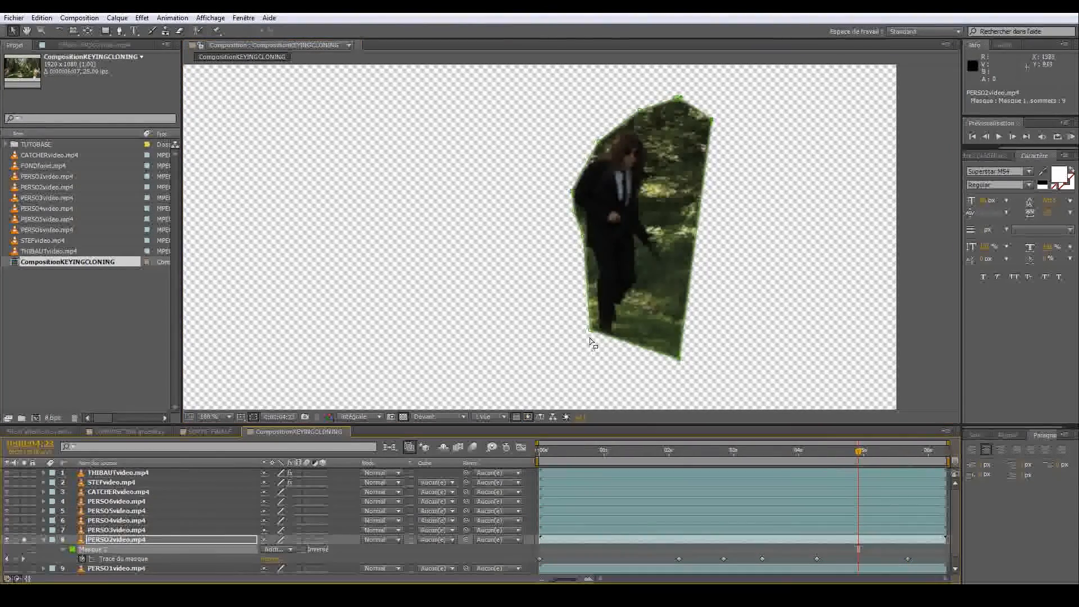
click(816, 454)
drag(822, 455, 866, 458)
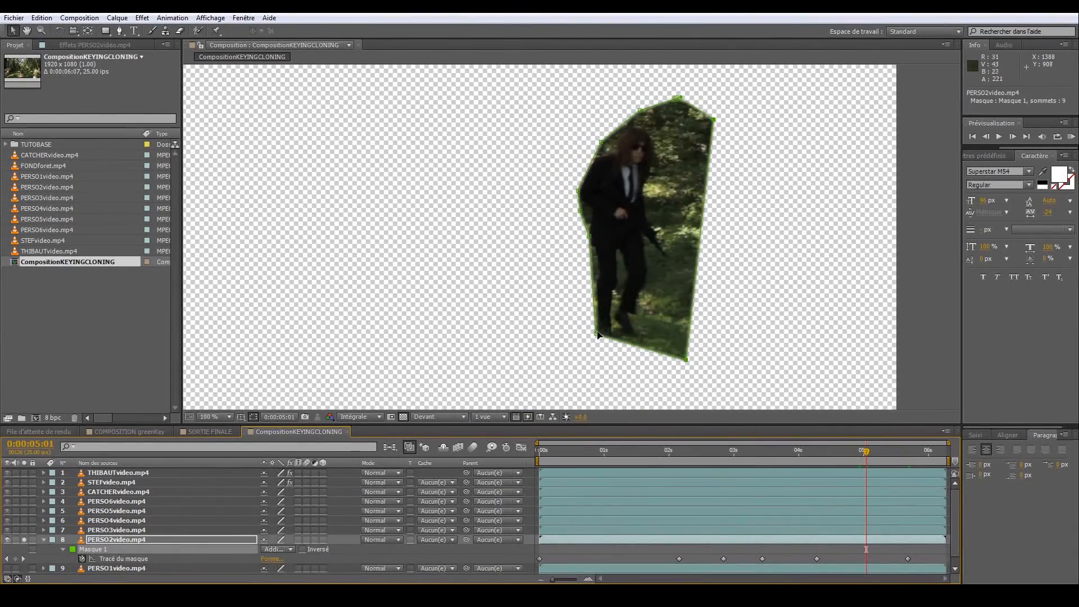
drag(597, 334, 589, 346)
drag(590, 237, 579, 240)
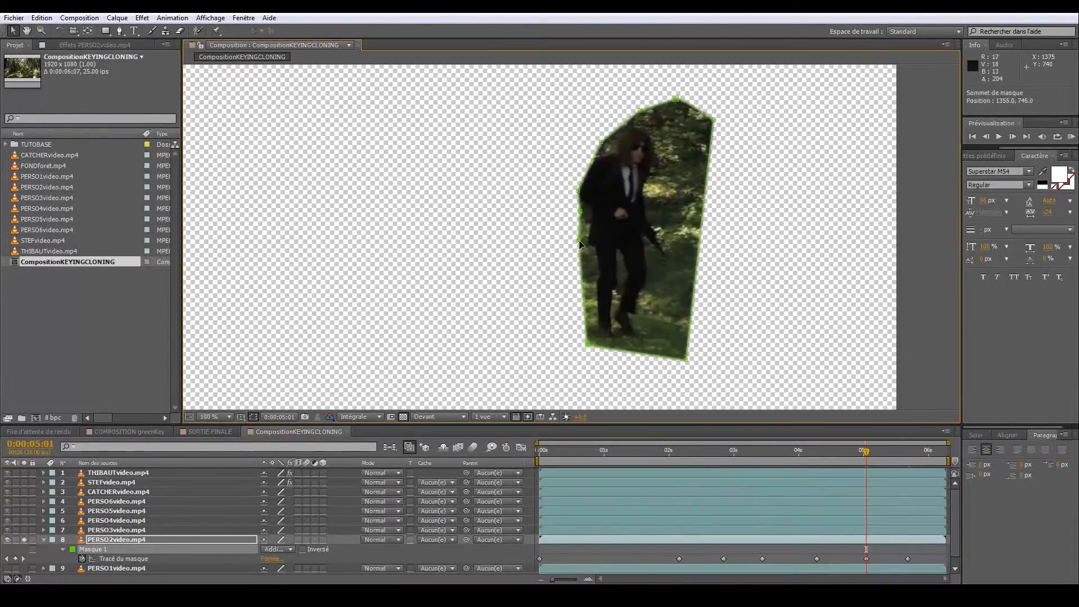
drag(579, 191, 571, 192)
drag(601, 142, 593, 138)
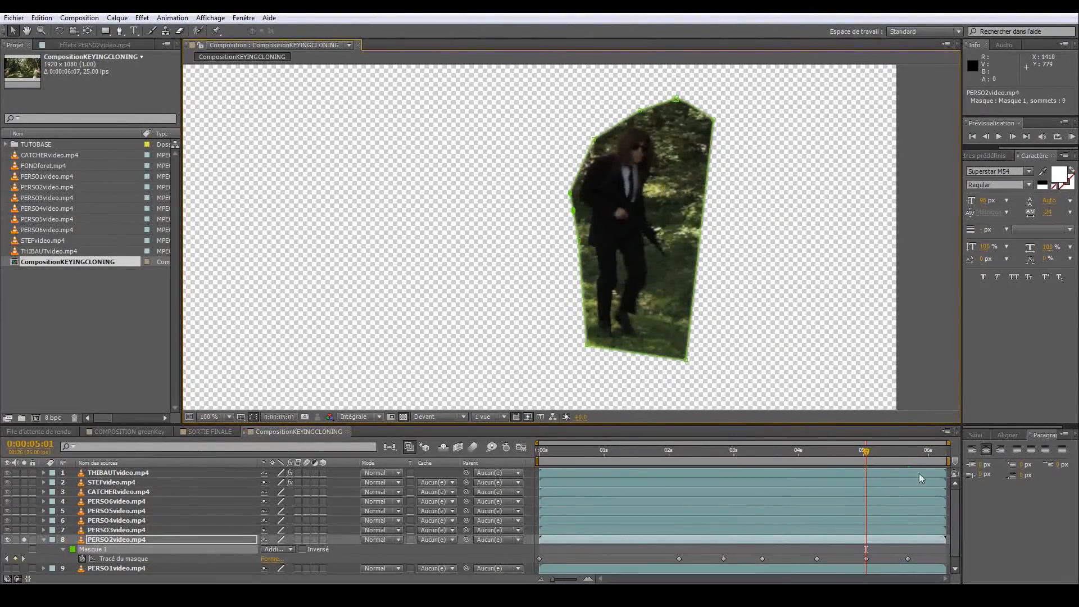
At 0:00:05:09, move the PERSO2video.mp4 mask's lower-left point outward past the man's foot, and check the motion through 0:00:06:03
drag(892, 448, 889, 449)
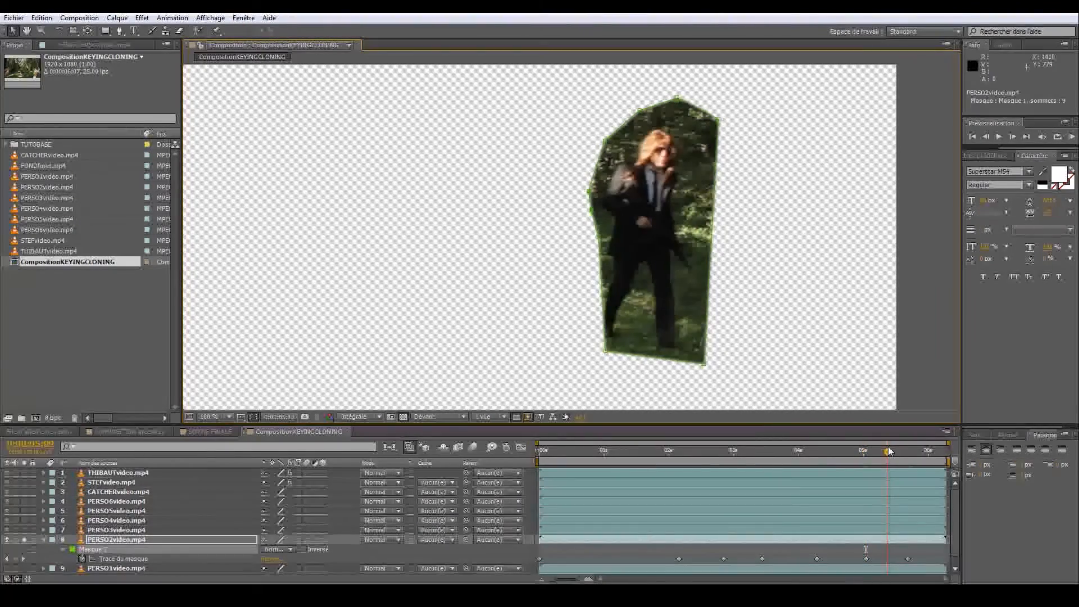
drag(605, 351, 583, 349)
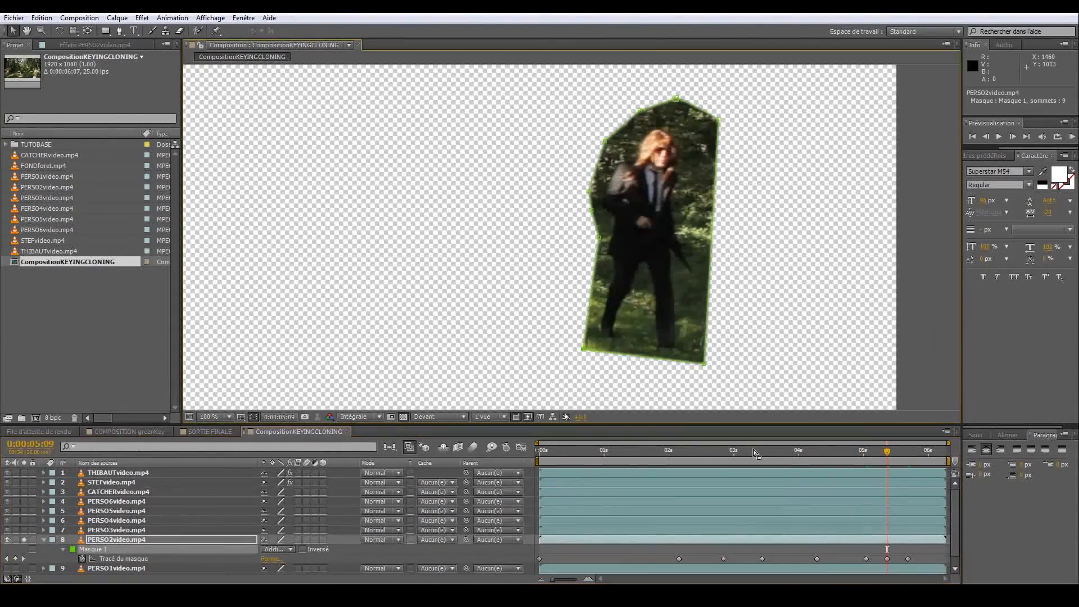
drag(838, 450, 937, 462)
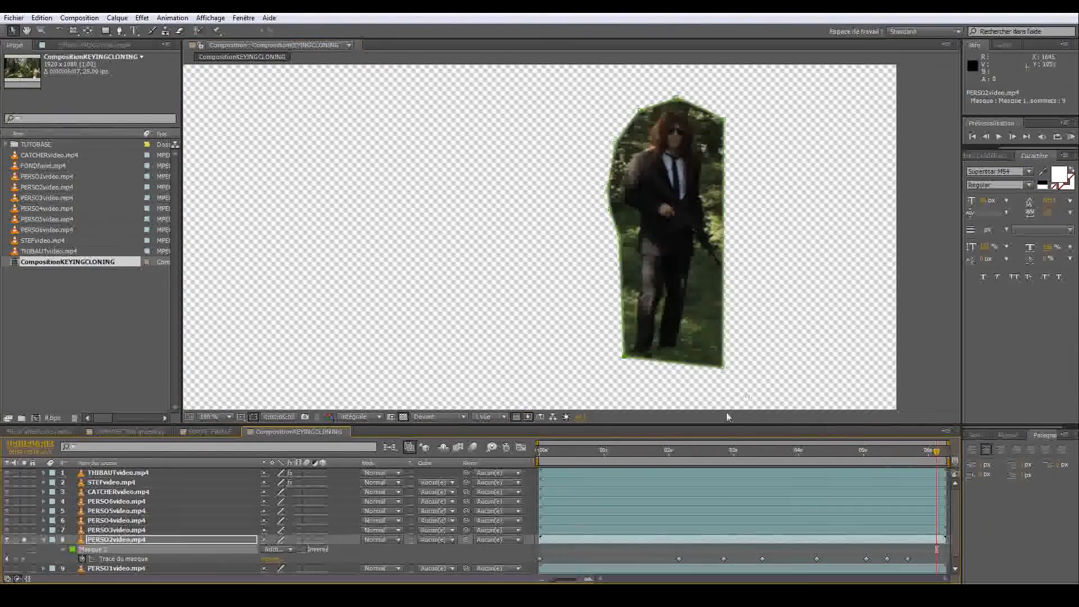
Solo PERSO1video.mp4 instead of PERSO2video.mp4, return to 0:00:00:00, collapse the PERSO2video.mp4 properties and select the PERSO1video.mp4 layer
click(24, 569)
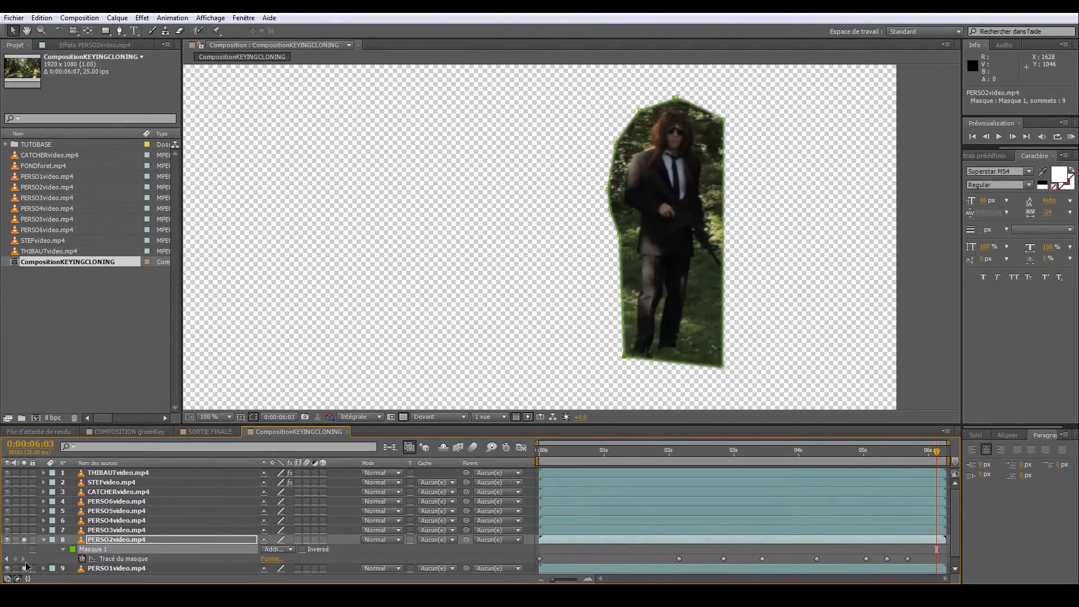
click(25, 540)
scroll(146, 544, down, 1)
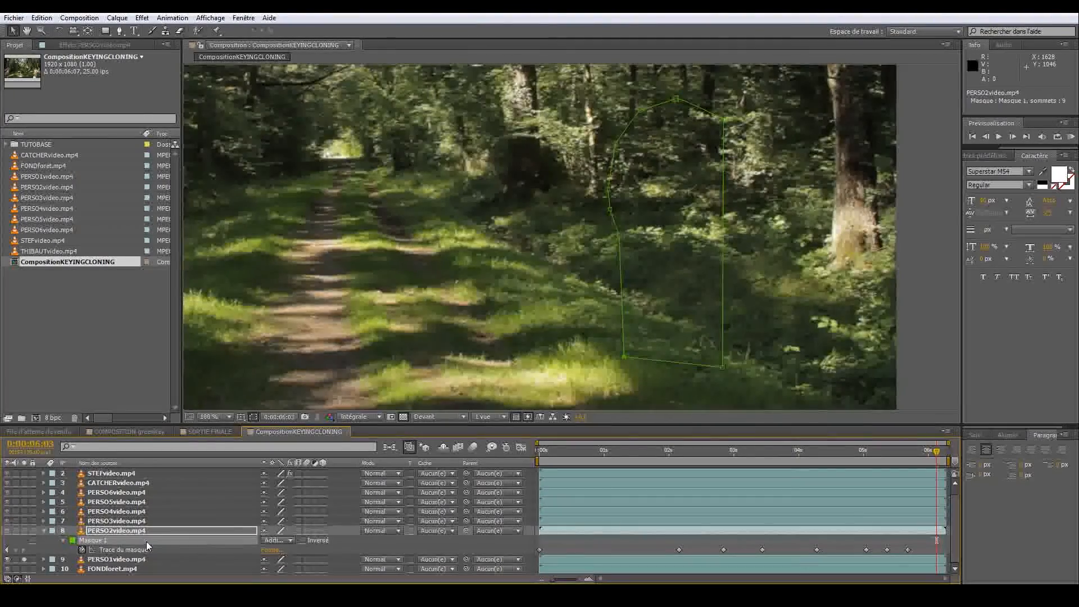
drag(452, 273, 886, 255)
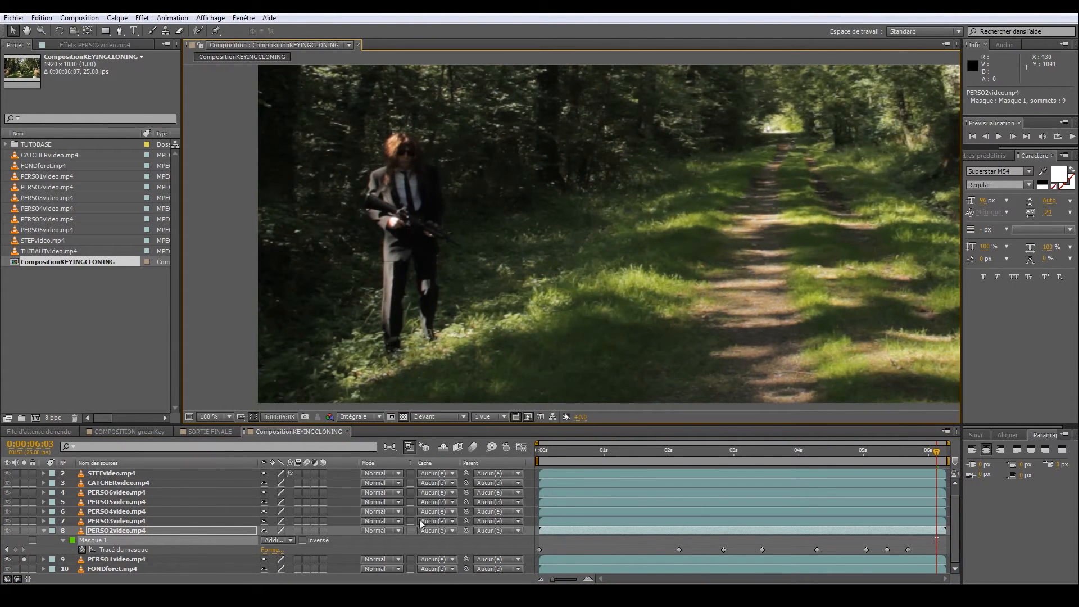
click(538, 454)
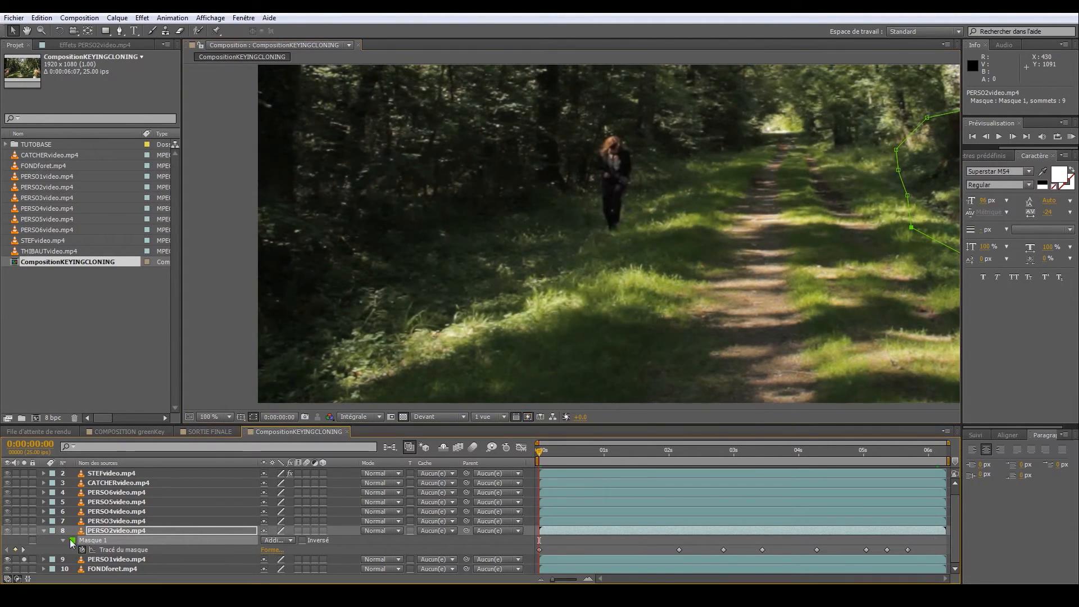
click(44, 531)
click(109, 548)
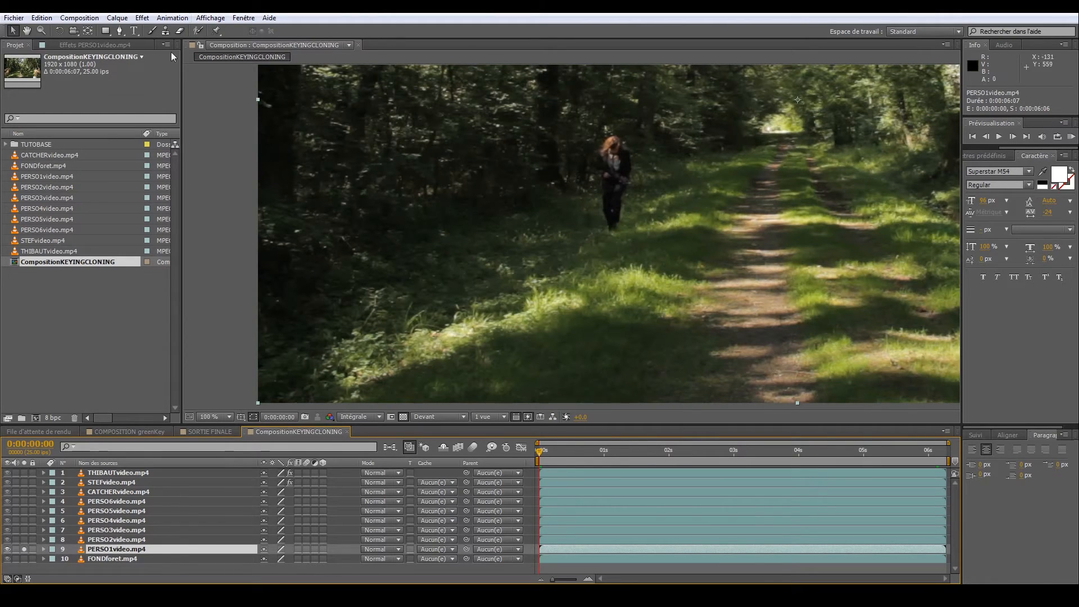
Draw a closed six-point Pen mask on PERSO1video.mp4 enclosing the man's whole walking path from the far trees to his final position
click(119, 30)
key(space)
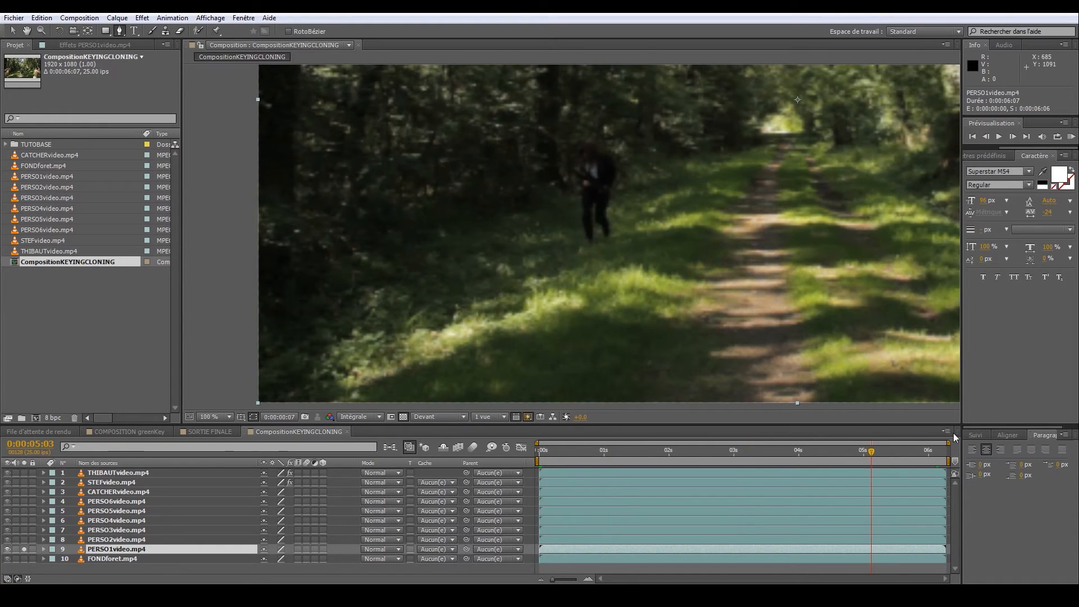
click(627, 136)
click(646, 209)
click(385, 379)
click(334, 201)
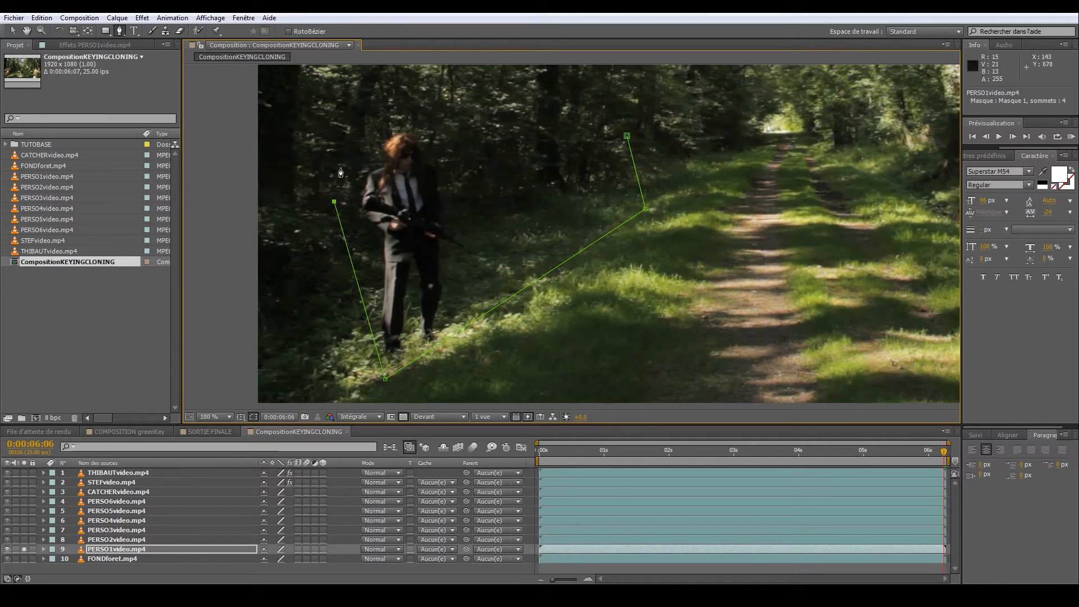
click(386, 106)
click(627, 136)
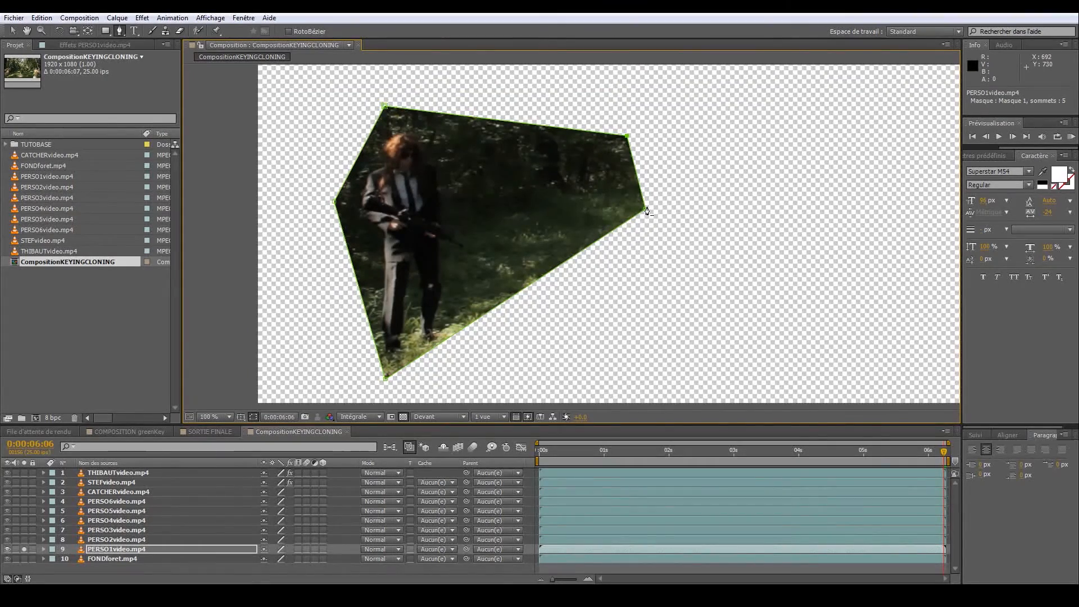
drag(569, 258, 601, 287)
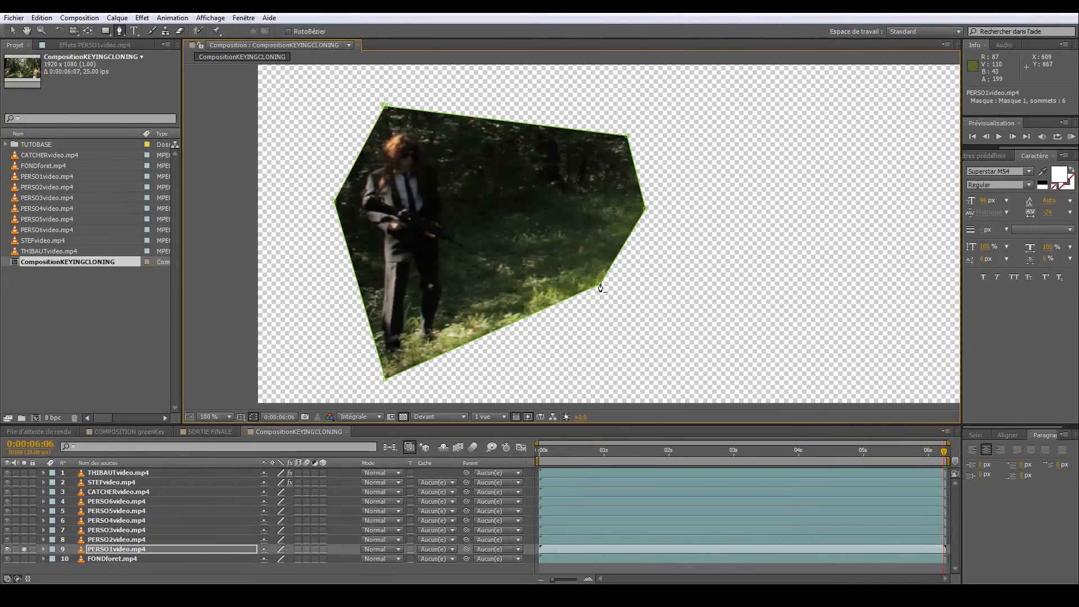
Set the PERSO1video.mp4 mask feather to 15 pixels and enable Mask Path keyframing at 0:00:06:06
key(f)
text(15)
key(Return)
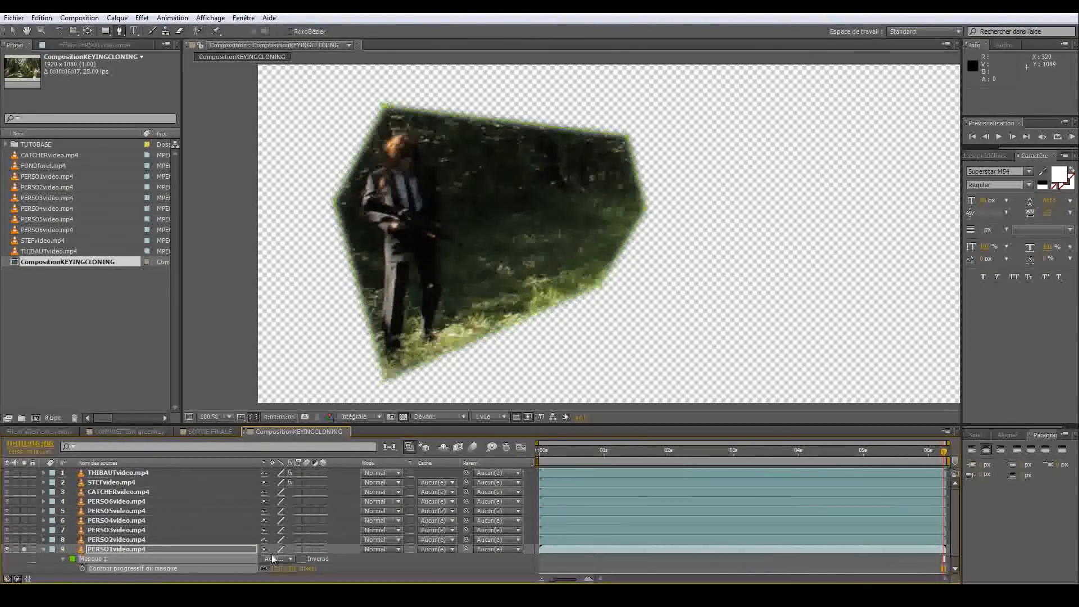
scroll(124, 564, down, 1)
key(m)
click(81, 559)
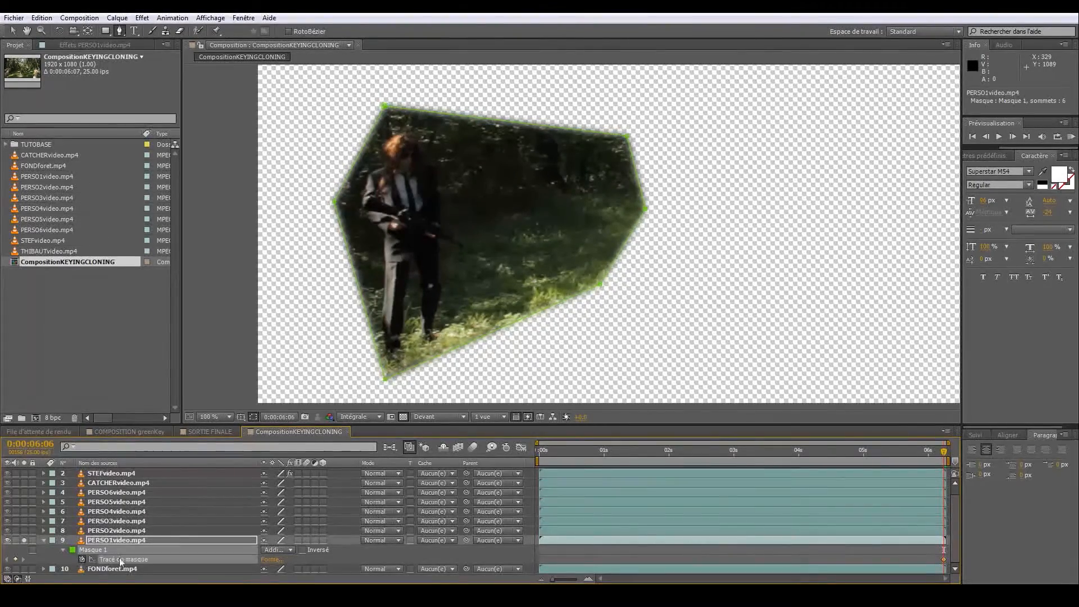
Move the PERSO1video.mp4 Mask Path keyframe from the end of the layer to 0:00:00:00
drag(843, 454, 753, 458)
click(738, 461)
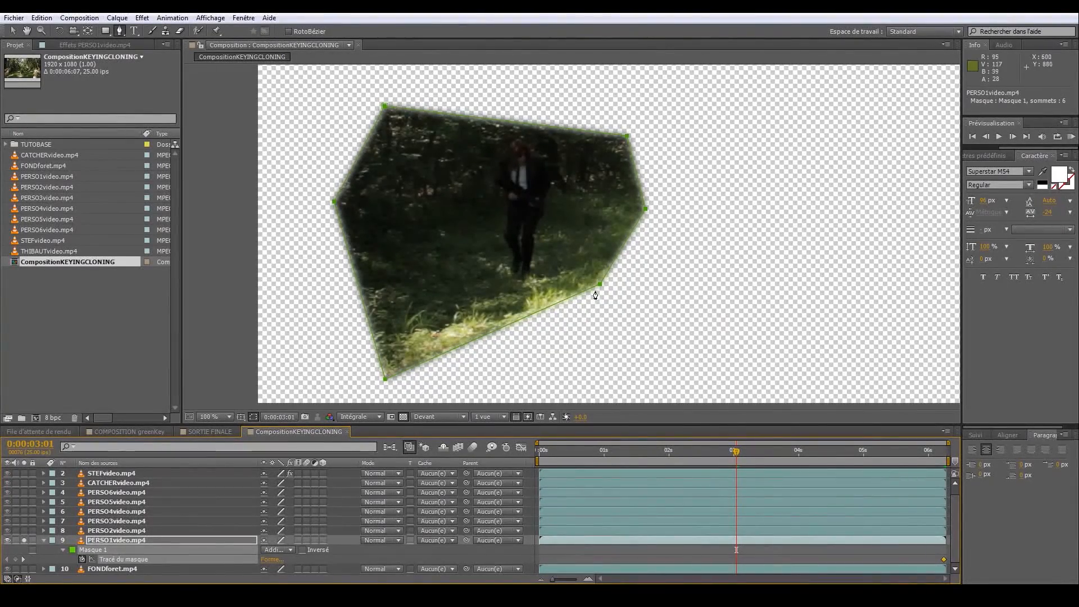
key(v)
key(Home)
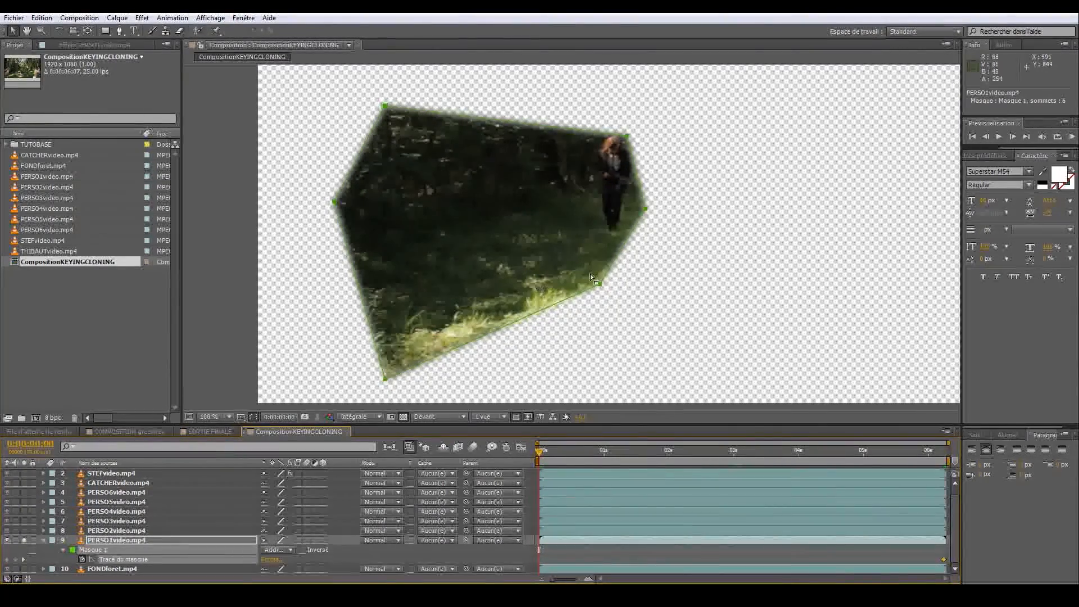
click(602, 287)
click(601, 284)
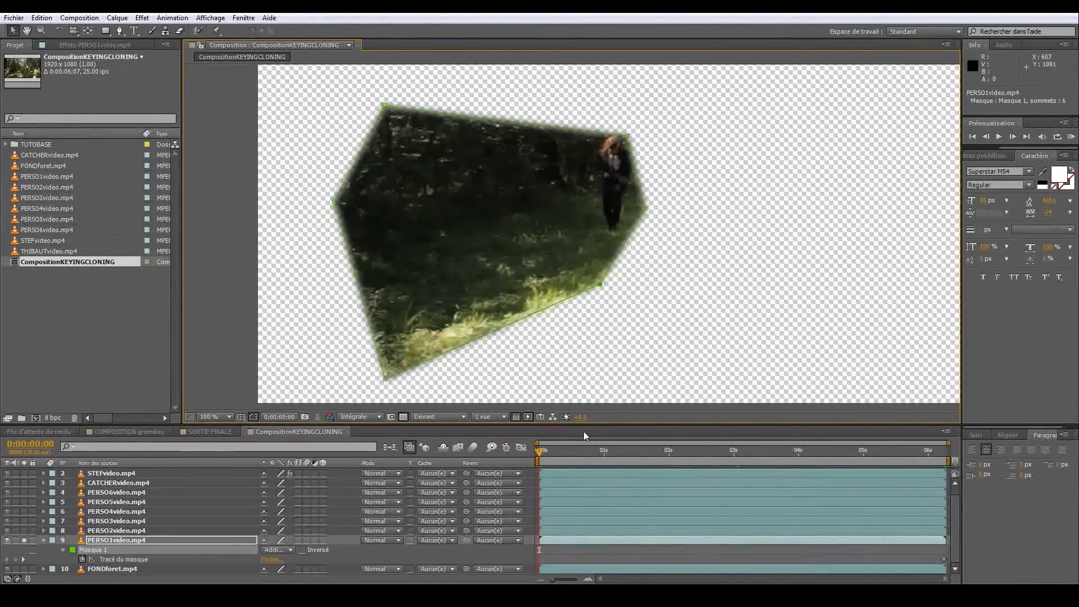
drag(944, 560, 648, 560)
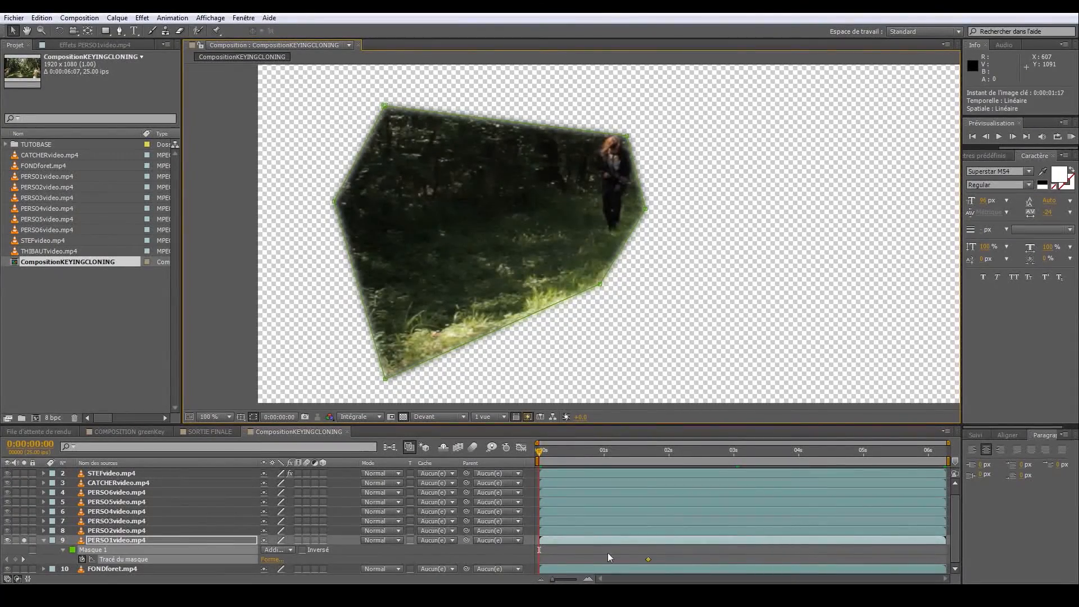
drag(543, 560, 543, 561)
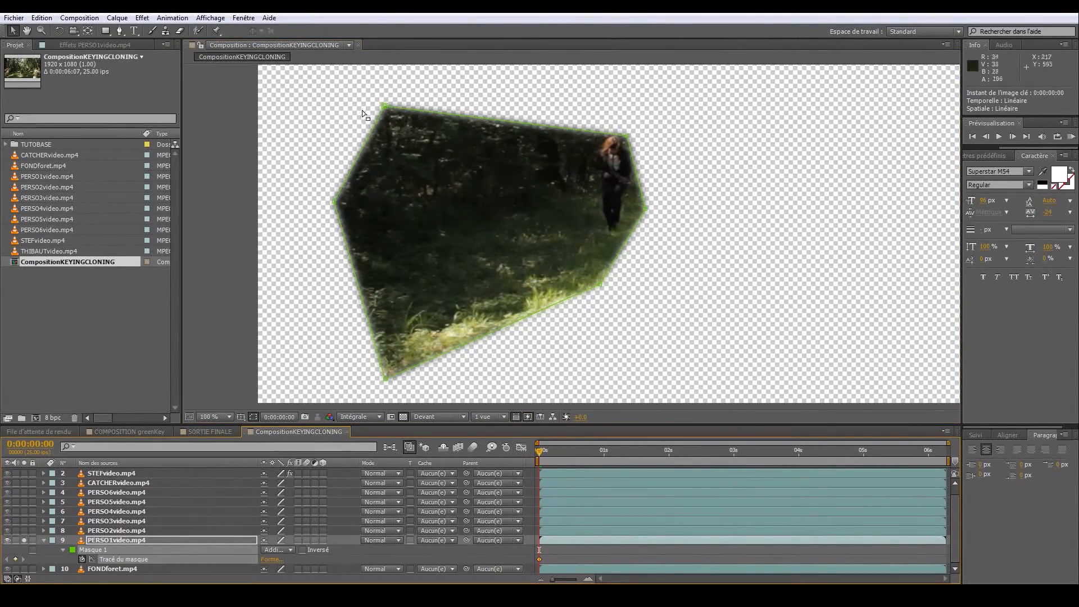
At 0:00:01:00, pull the PERSO1video.mp4 mask's right-middle and lower-right points closer to the man
click(604, 454)
drag(646, 210, 628, 196)
drag(612, 273, 618, 253)
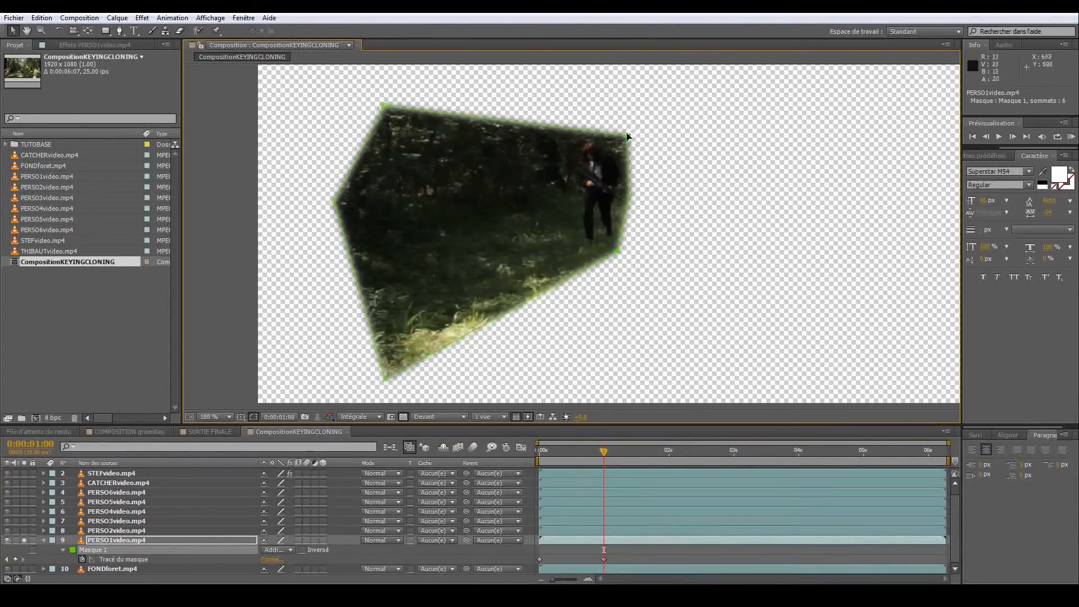
At 0:00:02:08, shift the three right-side points of the PERSO1video.mp4 mask leftward to stay just behind the man
drag(614, 451, 690, 450)
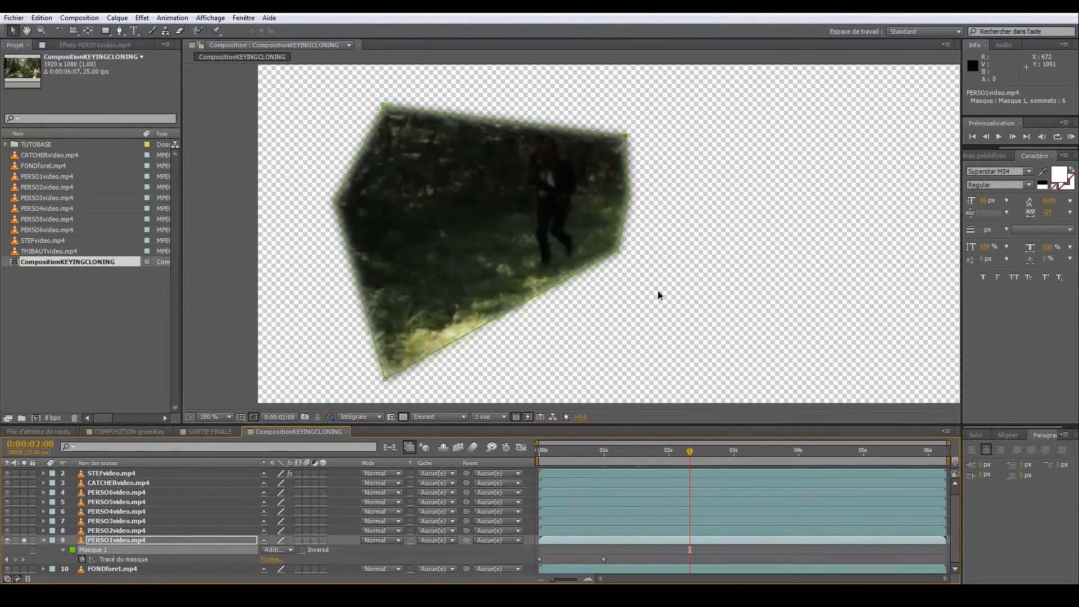
drag(631, 198, 579, 200)
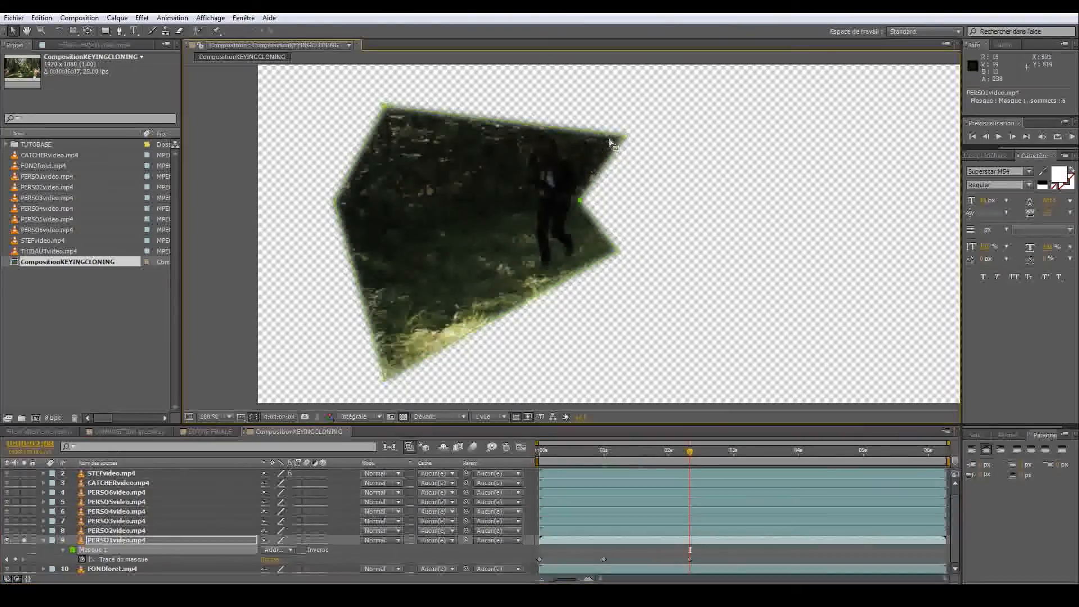
drag(625, 135, 575, 129)
drag(617, 251, 581, 271)
Add two more PERSO1video.mp4 Mask Path keyframes, the second at 0:00:04:16, moving the right edge leftward to follow the man
drag(696, 456, 780, 460)
drag(585, 123, 525, 289)
click(841, 459)
drag(529, 285, 500, 292)
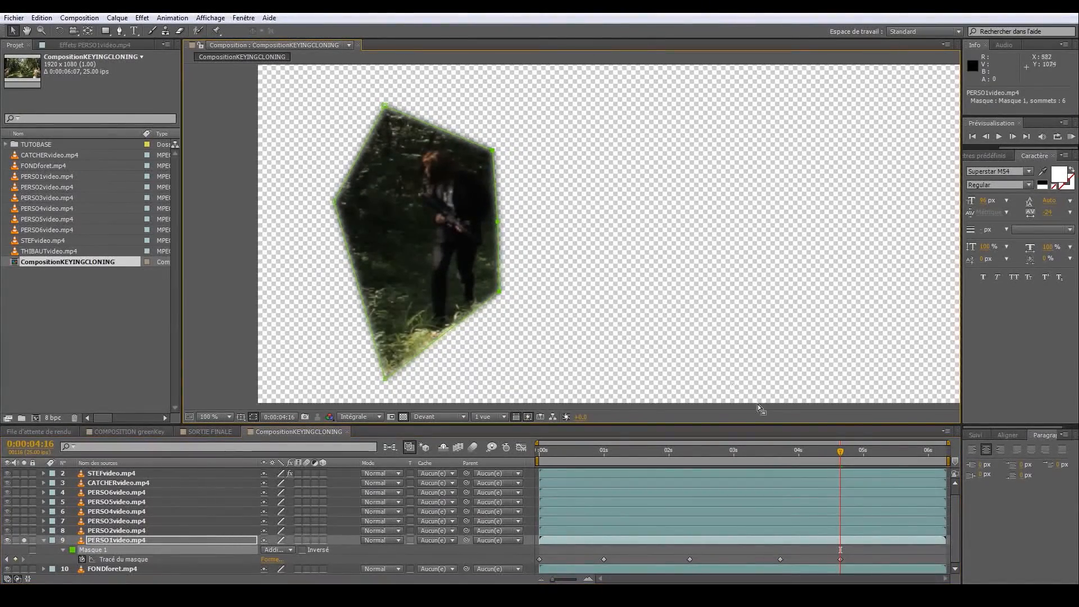
At 0:00:05:12, lower the PERSO1video.mp4 mask's lower-right point below the man's feet and bring its upper-right point toward his head
click(895, 452)
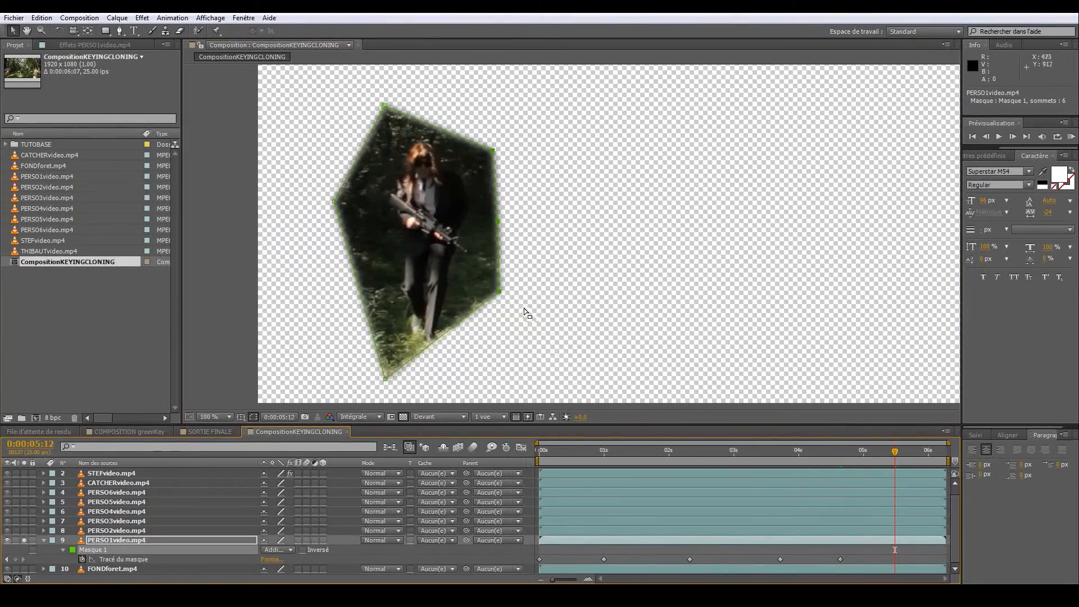
drag(500, 291, 485, 324)
drag(487, 161, 453, 145)
click(582, 280)
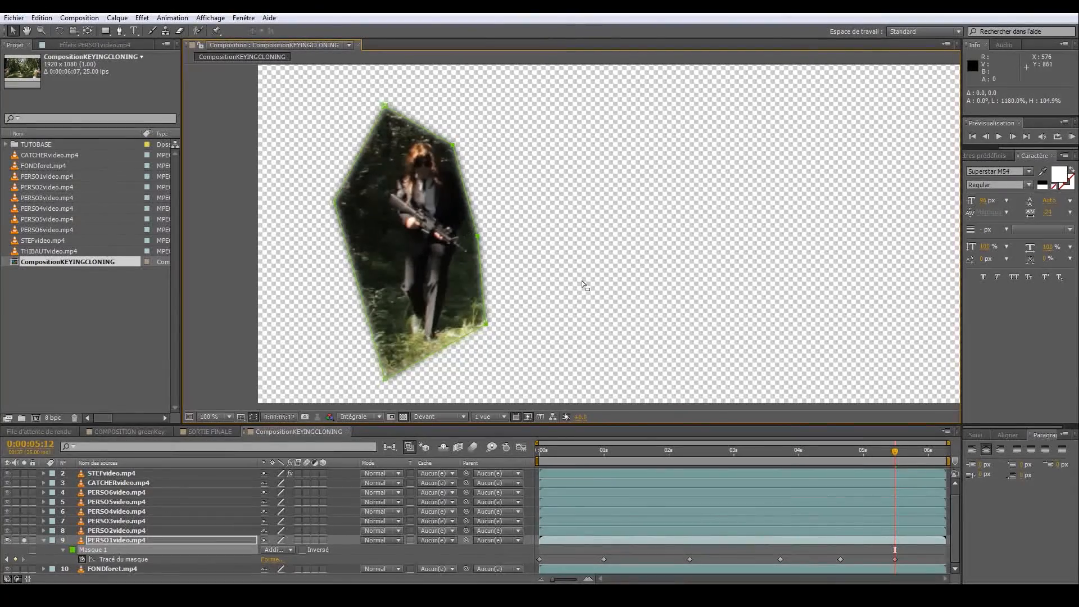
Review the PERSO1video.mp4 mask animation back to 0:00:00:12 and set the composition view to Caméra active
drag(905, 460, 570, 453)
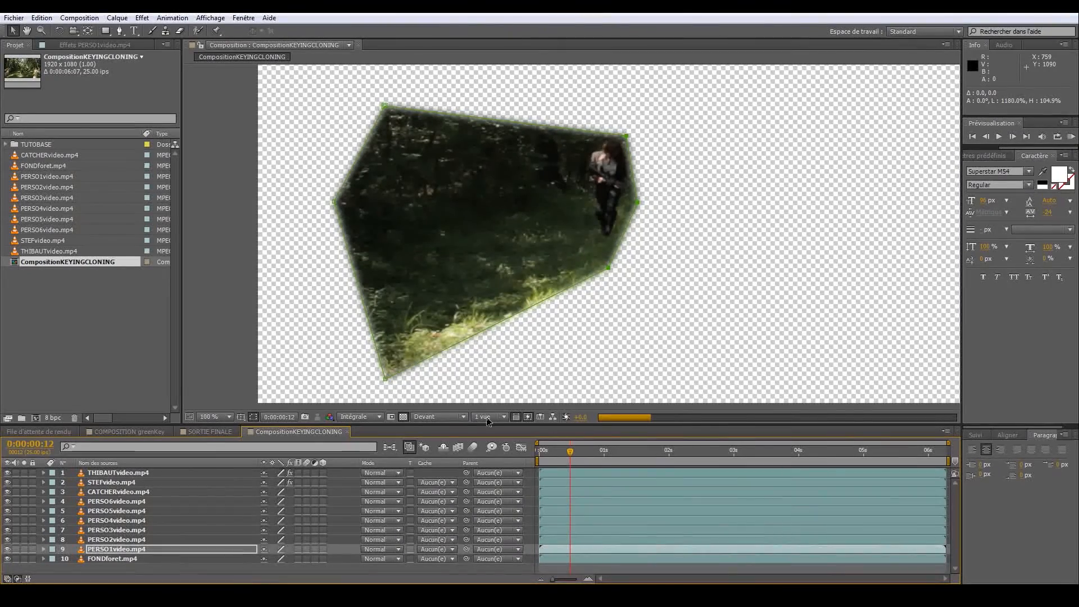
click(452, 417)
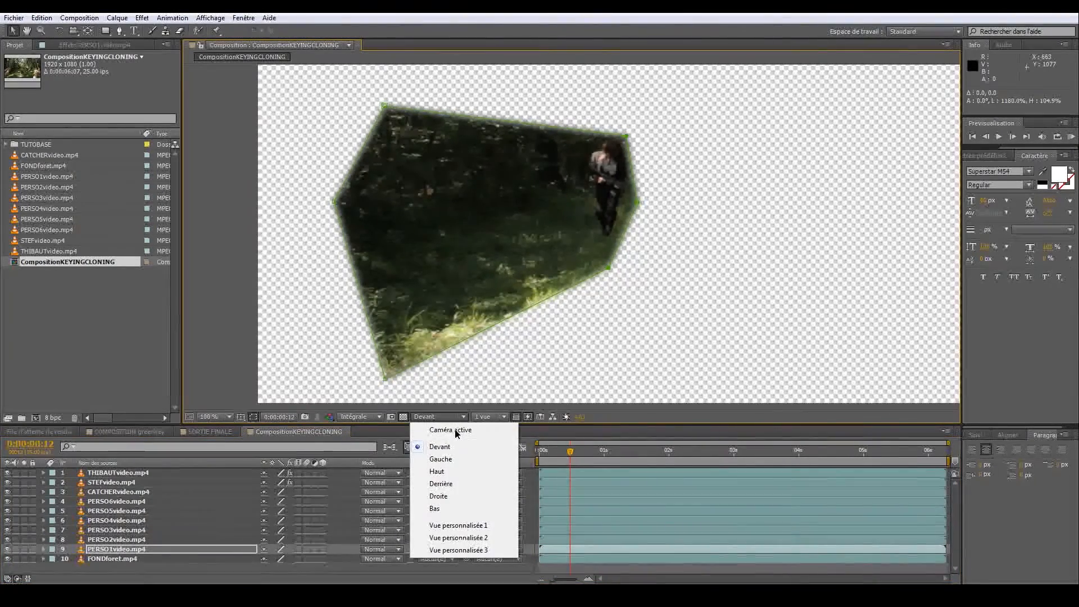
click(456, 431)
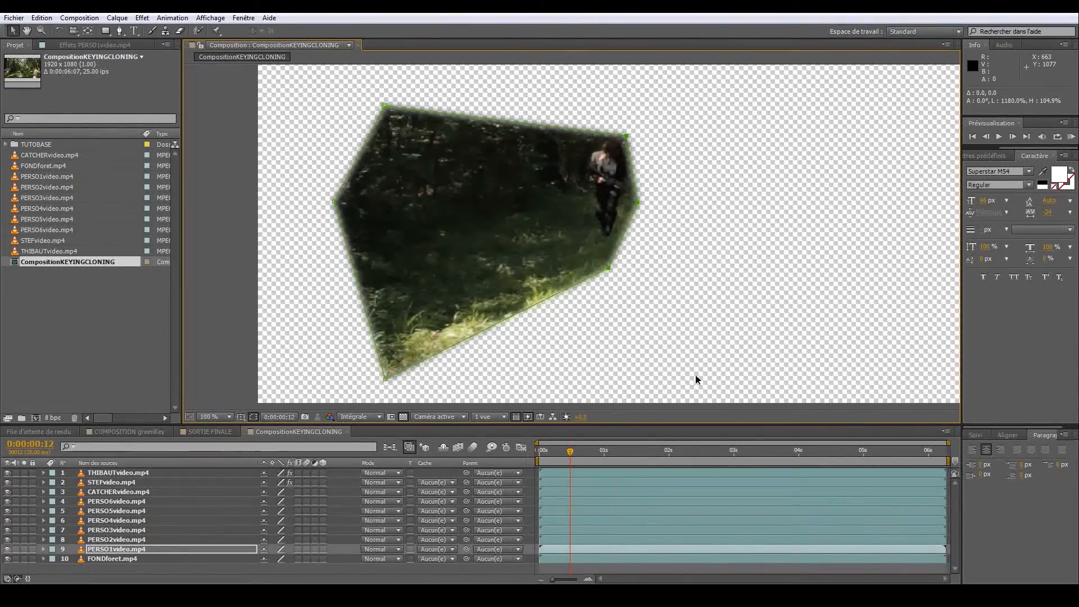
Inspect the full composite around the walking men, and move the PERSO1video.mp4 layer directly below CATCHERvideo.mp4
scroll(710, 343, down, 2)
scroll(712, 332, up, 4)
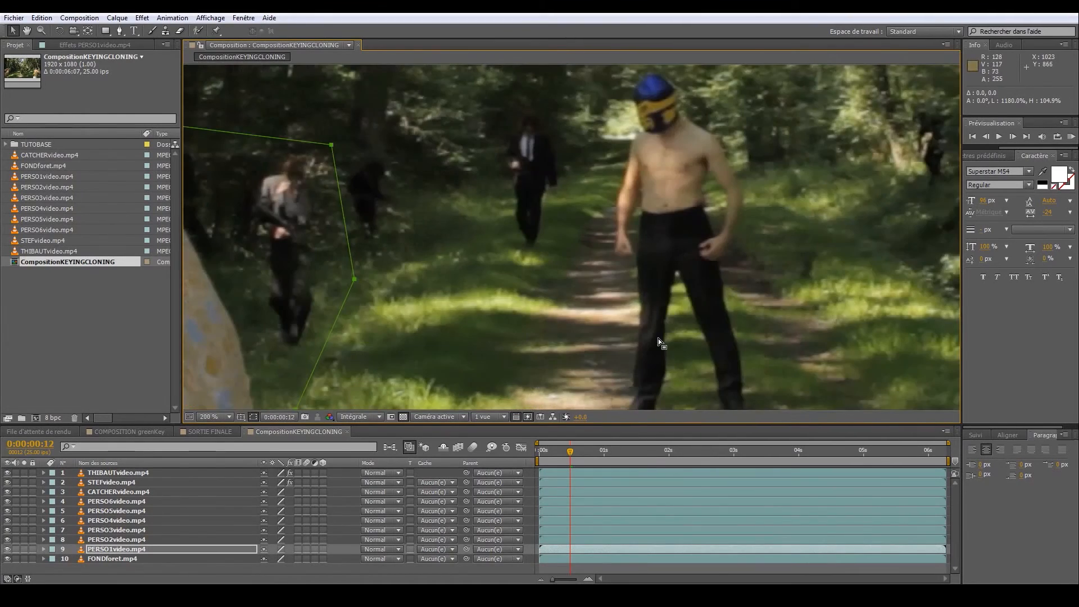
scroll(567, 331, down, 2)
drag(567, 330, 469, 311)
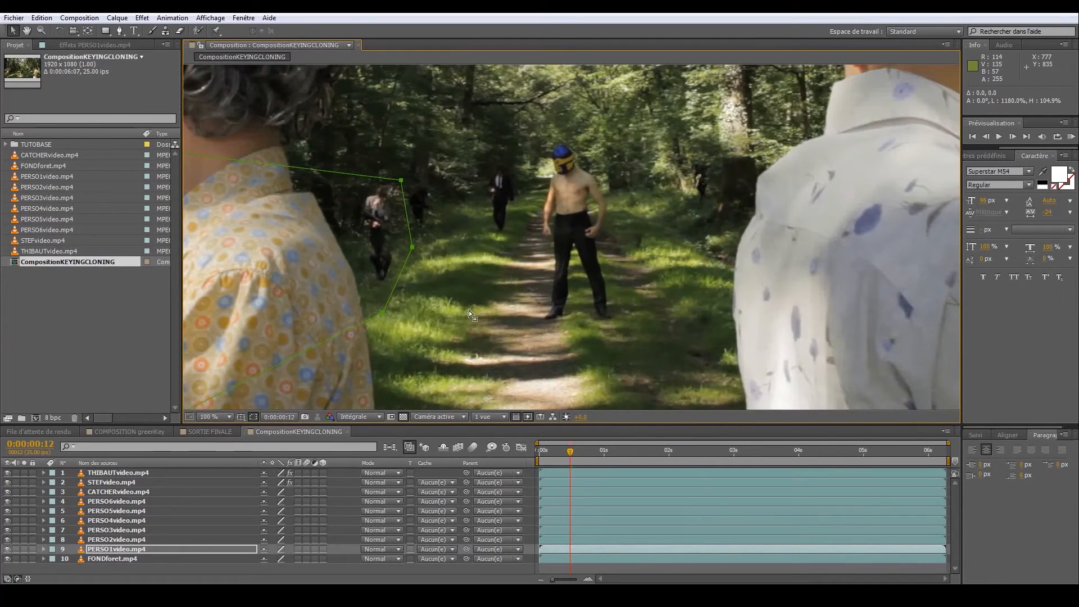
drag(132, 548, 128, 498)
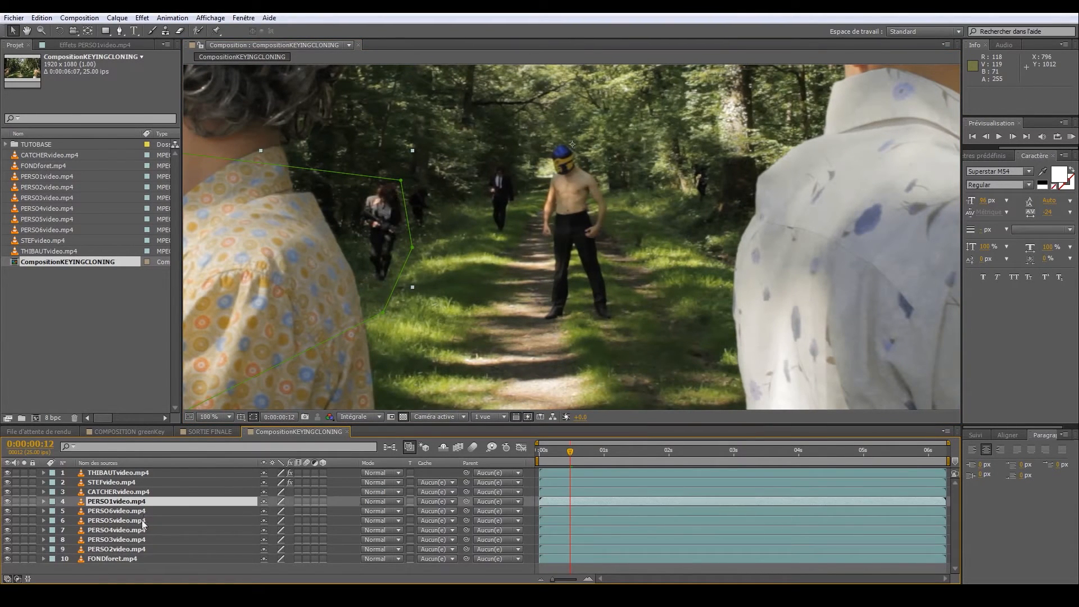
Arrange the PERSO layers in numerical order below CATCHERvideo.mp4, from PERSO1video.mp4 down to PERSO6video.mp4, and check the composite
drag(128, 546, 132, 510)
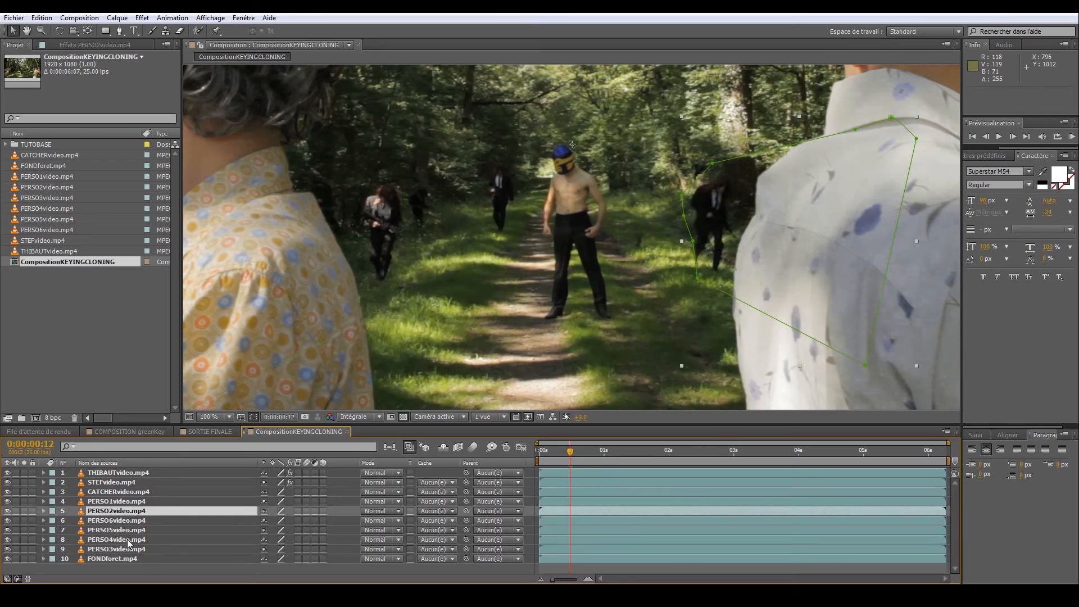
mouse_move(125, 549)
mouse_down()
mouse_move(127, 521)
mouse_move(129, 541)
mouse_up()
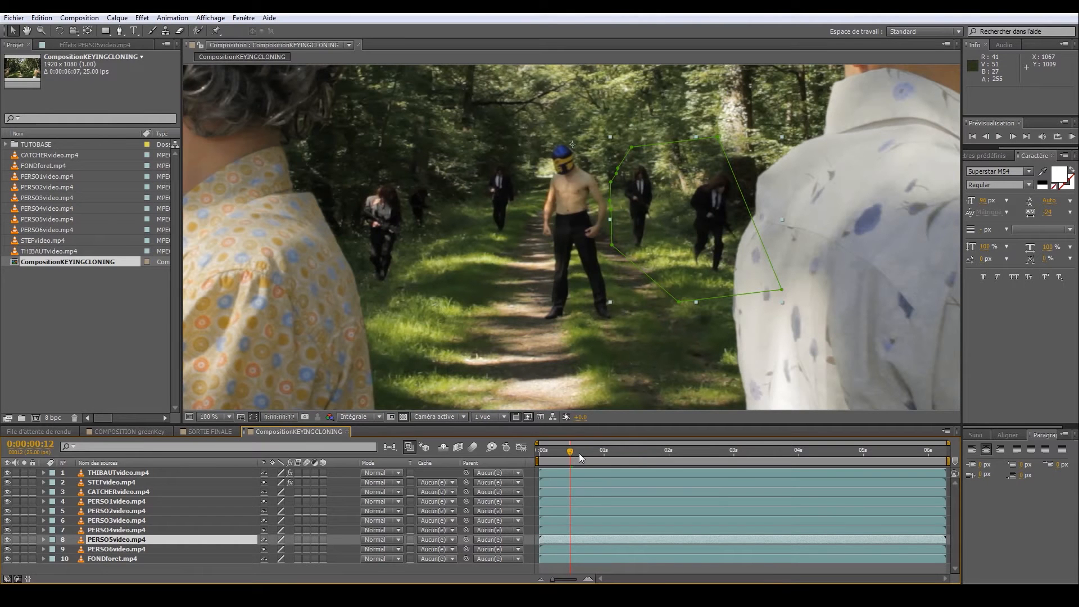
scroll(703, 306, down, 1)
click(692, 386)
scroll(659, 340, up, 1)
scroll(659, 340, down, 1)
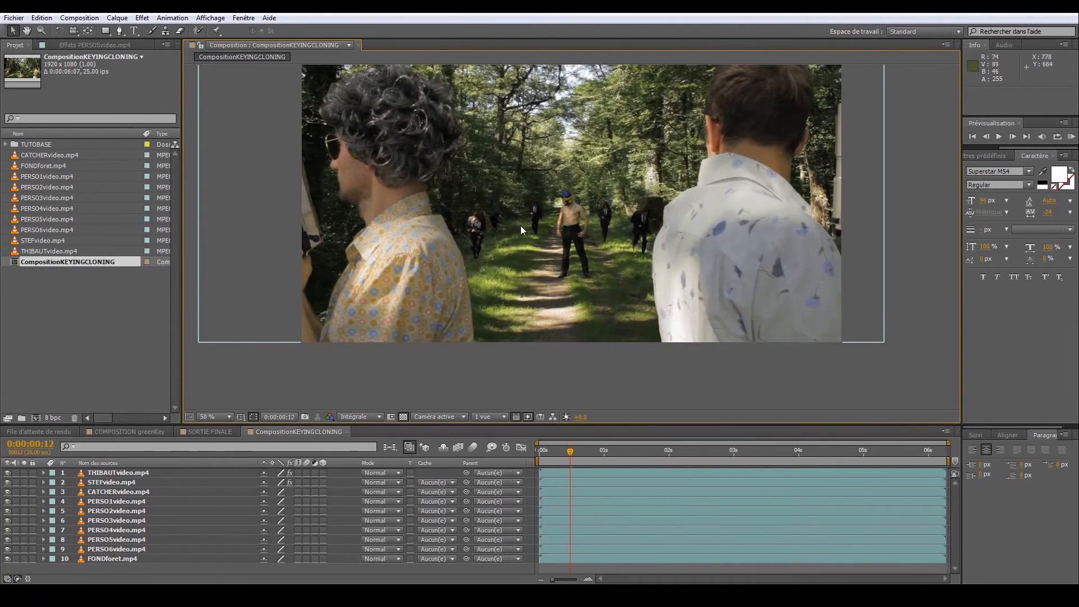
scroll(520, 225, up, 1)
Return to 0:00:00:00 and examine the masks of the layers PERSO1video.mp4 to PERSO4video.mp4 one by one
click(540, 451)
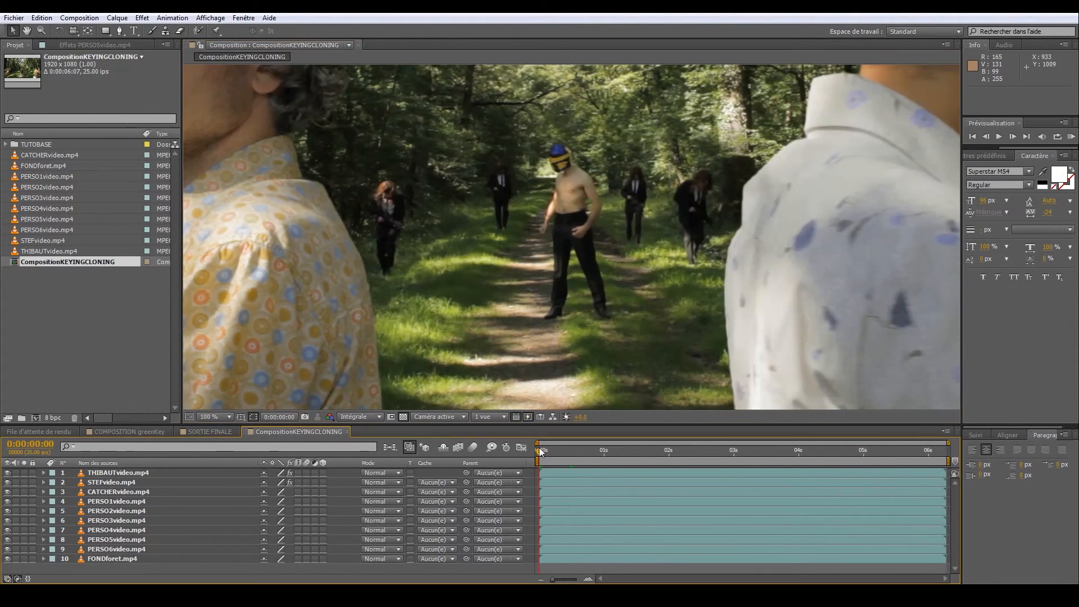
click(117, 552)
click(132, 502)
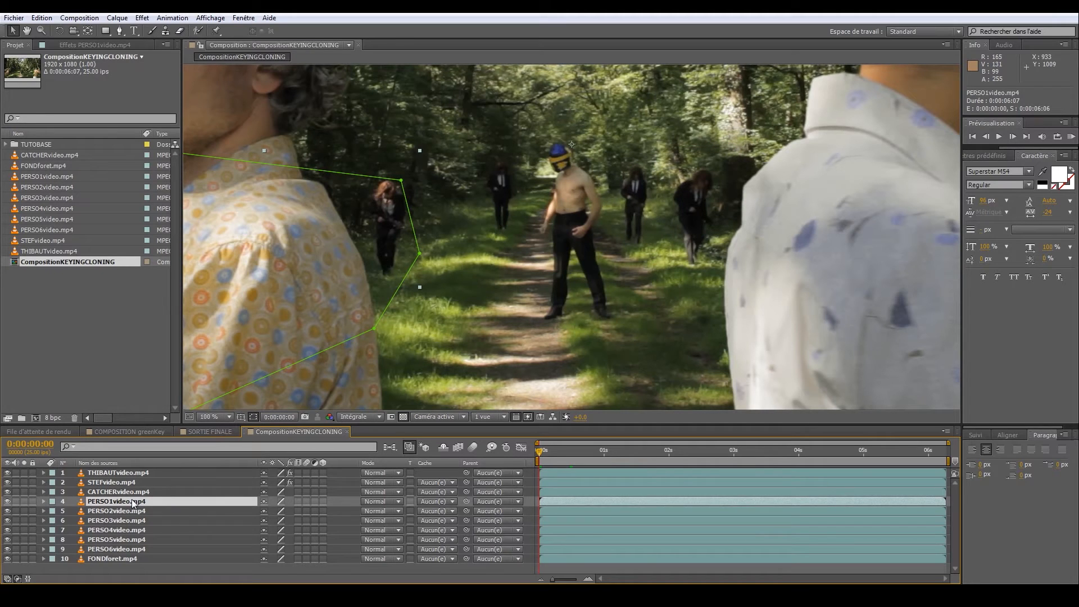
key(ctrl+Down)
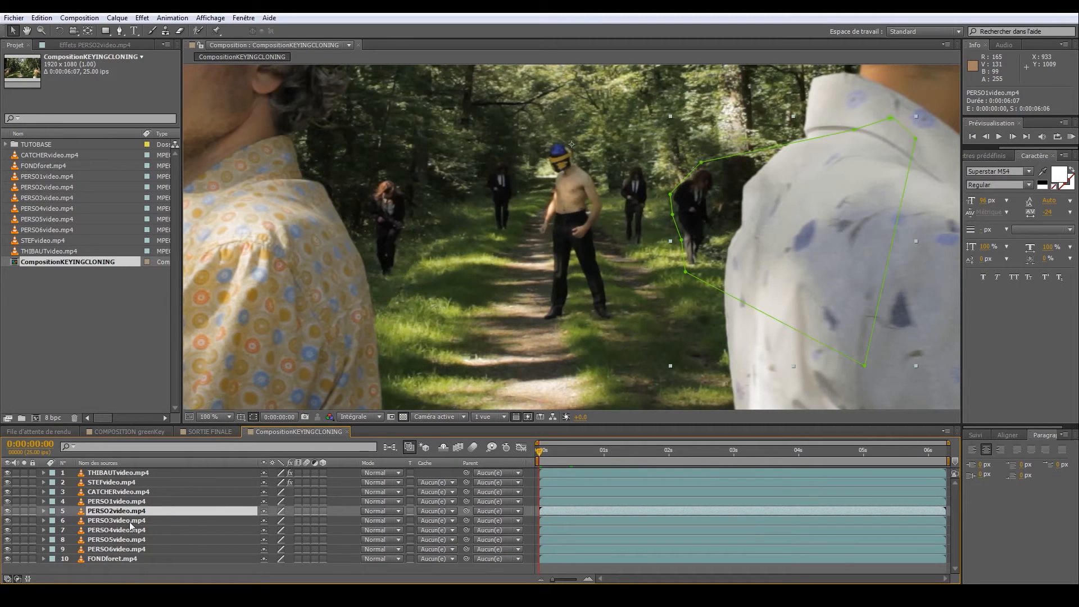
key(ctrl+Down)
key(ctrl+Down)
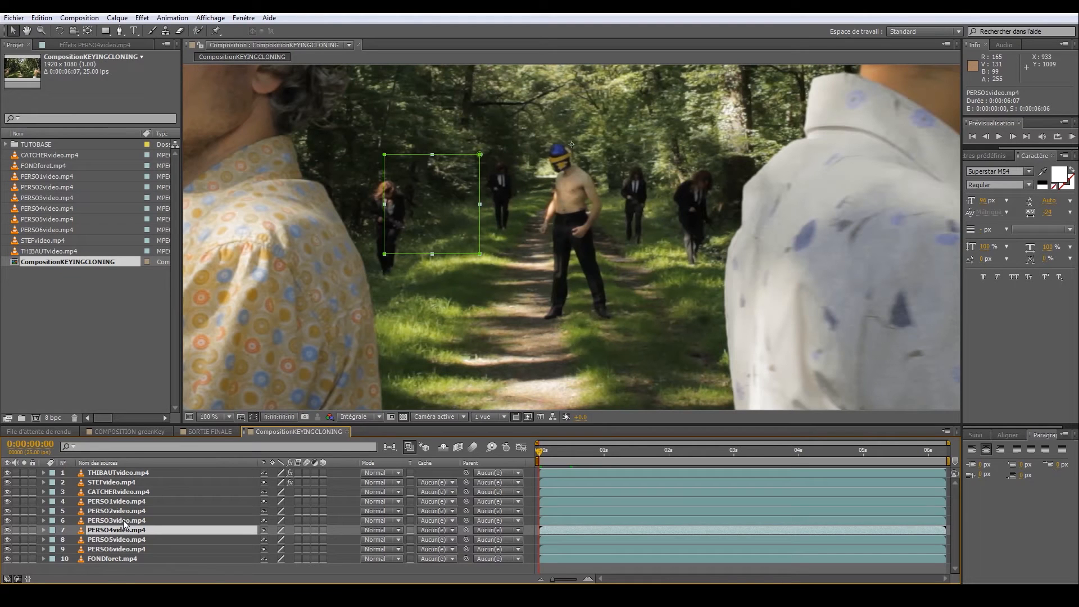
key(ctrl+Up)
key(ctrl+Up)
key(ctrl+Up)
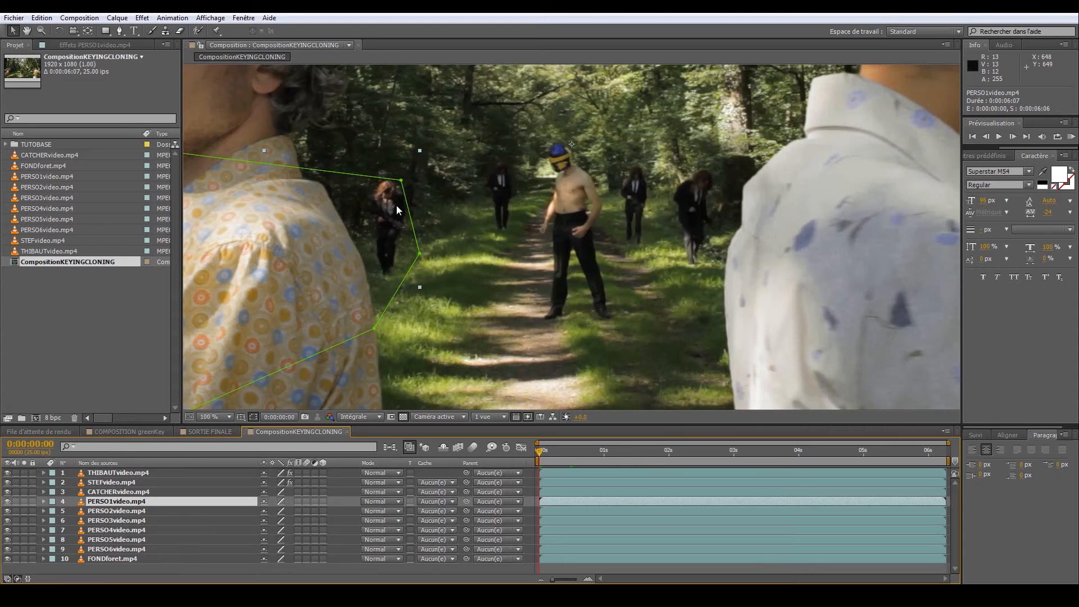
At 0:00:00:00, move the PERSO1video.mp4 mask's right point in toward the man and lower its upper-right point slightly
scroll(396, 208, up, 1)
drag(235, 212, 515, 292)
scroll(515, 292, up, 1)
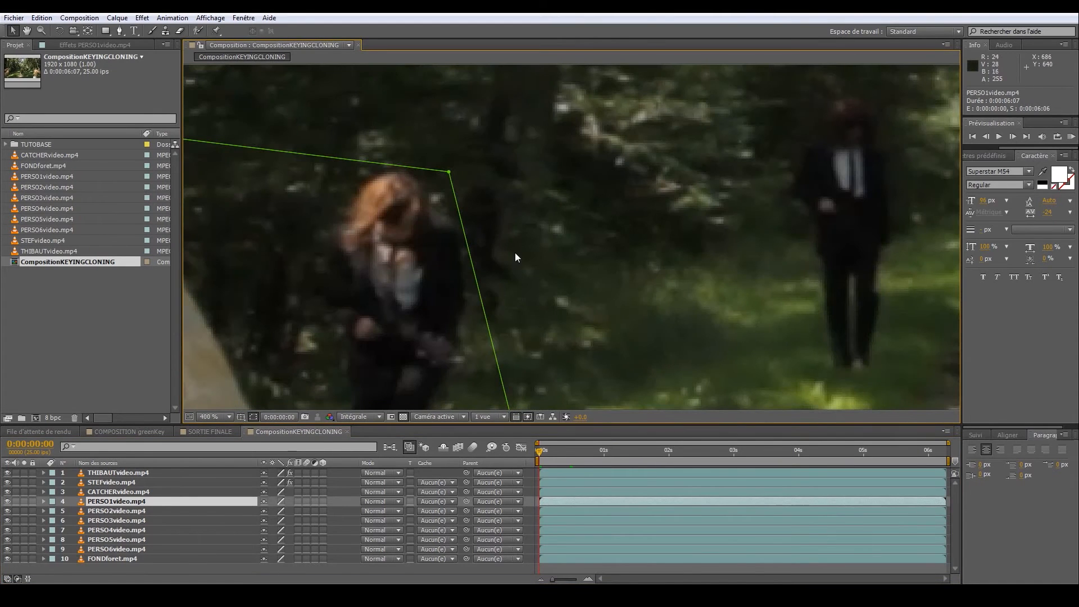
scroll(516, 258, down, 1)
key(ctrl+Down)
key(ctrl+Up)
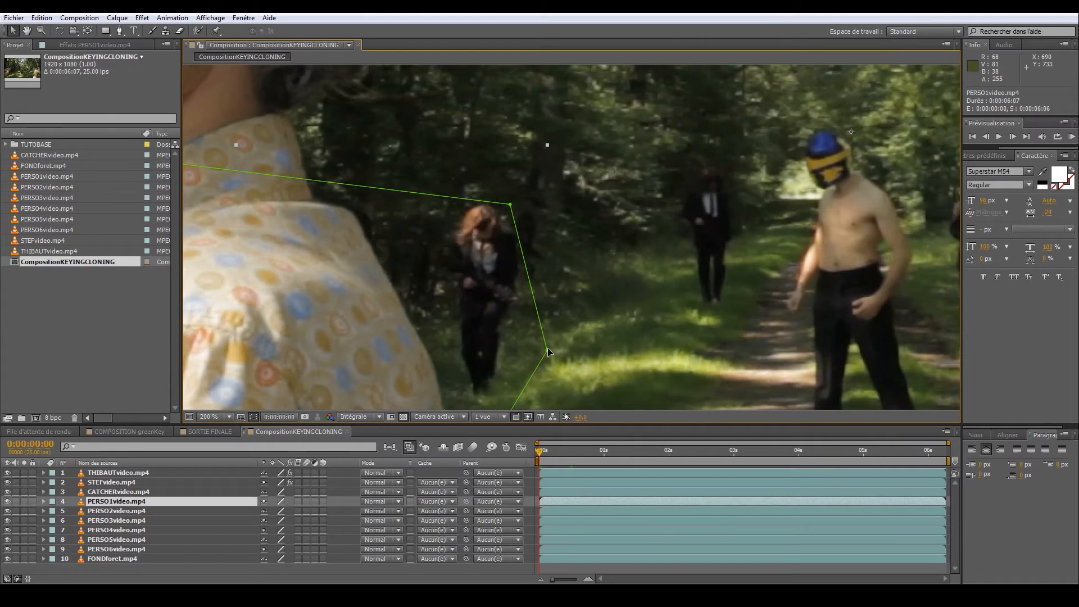
key(m)
drag(549, 352, 518, 349)
mouse_move(509, 204)
mouse_down()
mouse_move(458, 284)
mouse_move(428, 250)
mouse_move(513, 221)
mouse_up()
click(626, 517)
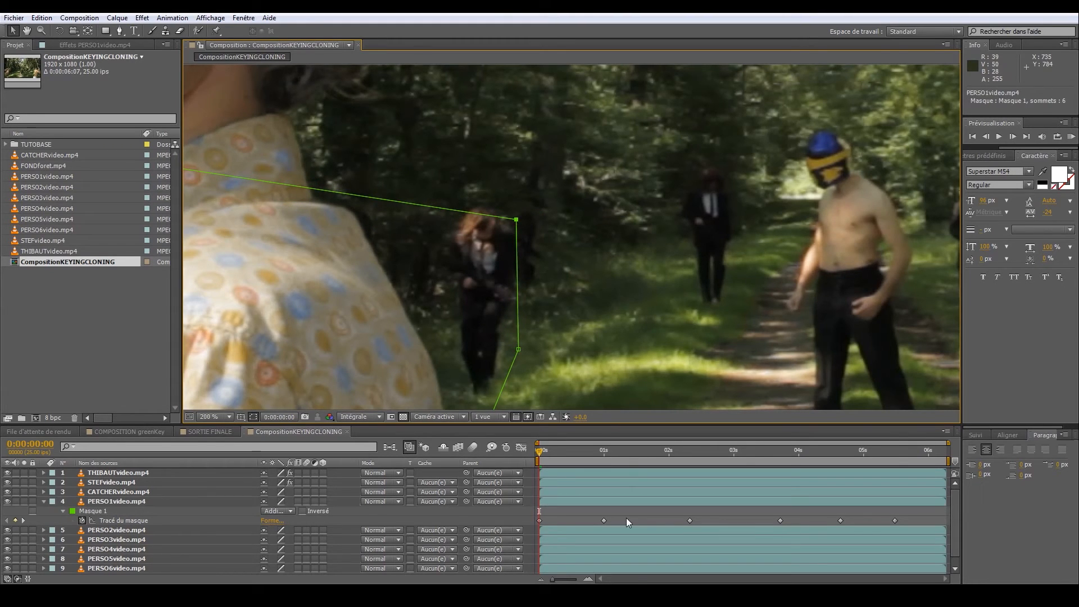
Advance frame by frame to 0:00:00:03 and set the composition's preview resolution to Un tiers
key(Page_Down)
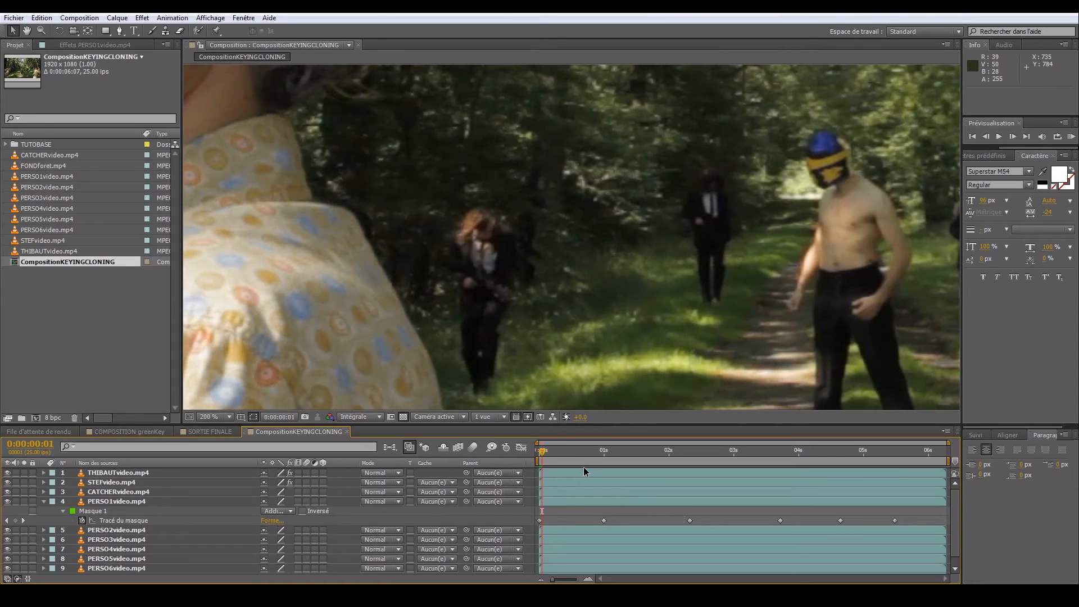
key(Page_Down)
key(Page_Down)
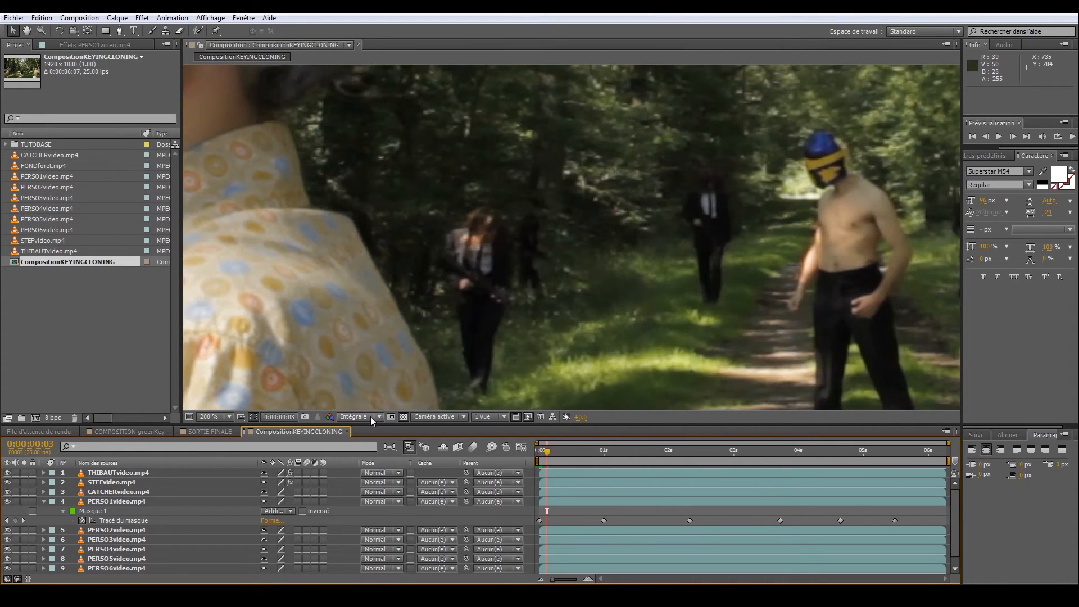
click(371, 418)
click(380, 471)
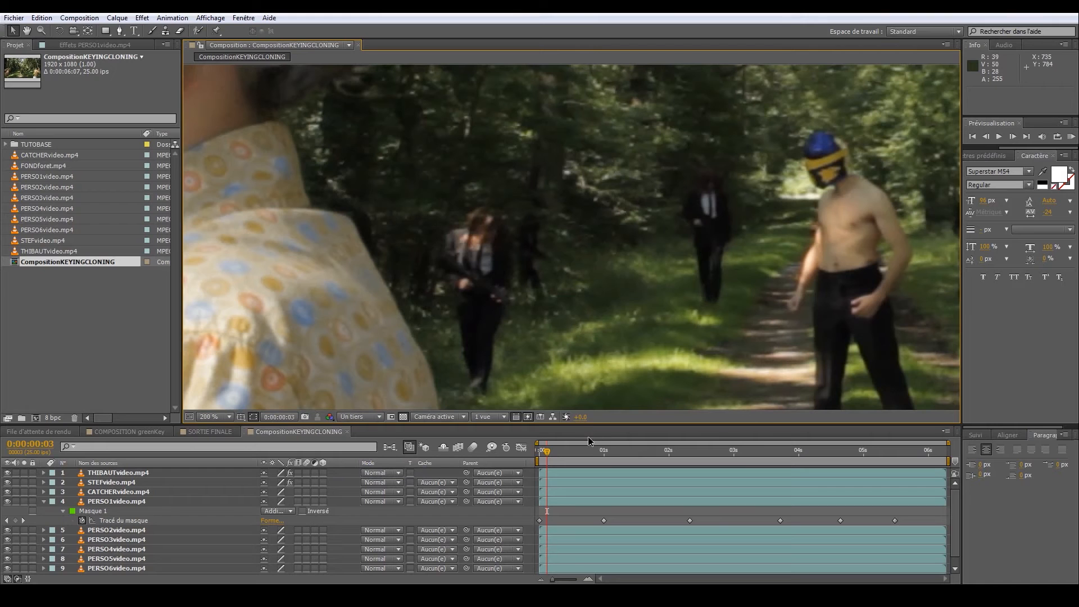
click(374, 417)
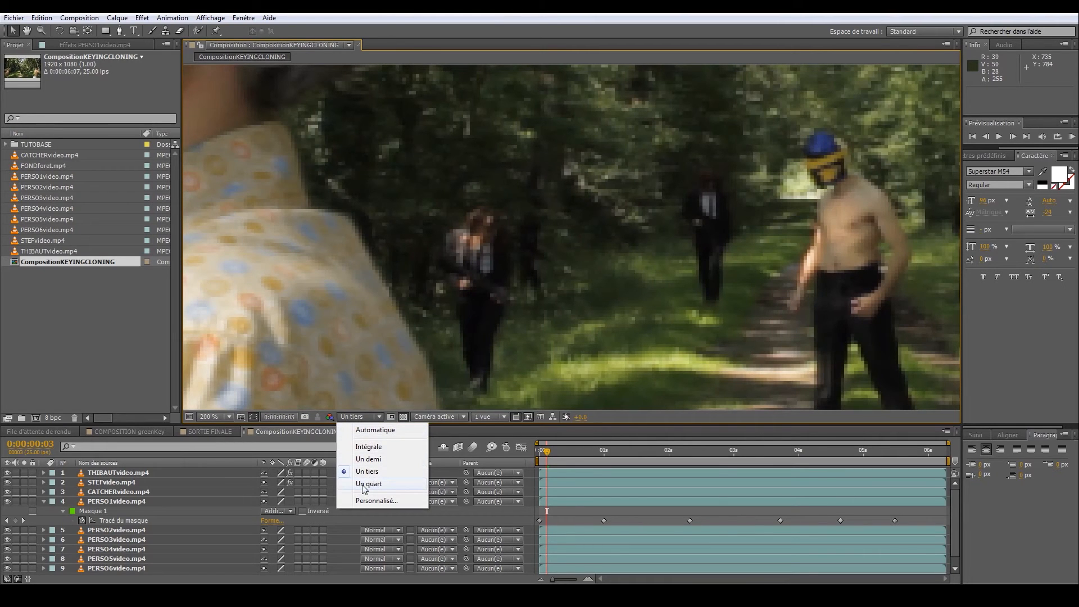
click(582, 510)
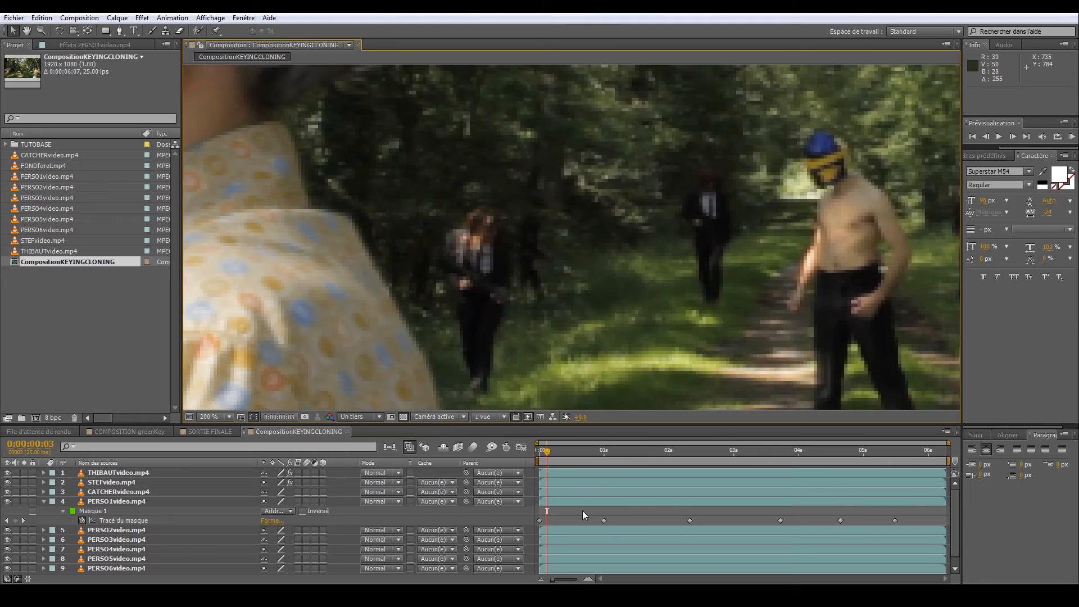
At 0:00:00:03, keyframe the PERSO1video.mp4 mask with its right edge shifted up and left around the man, and collapse the layer
click(540, 521)
drag(515, 219, 509, 207)
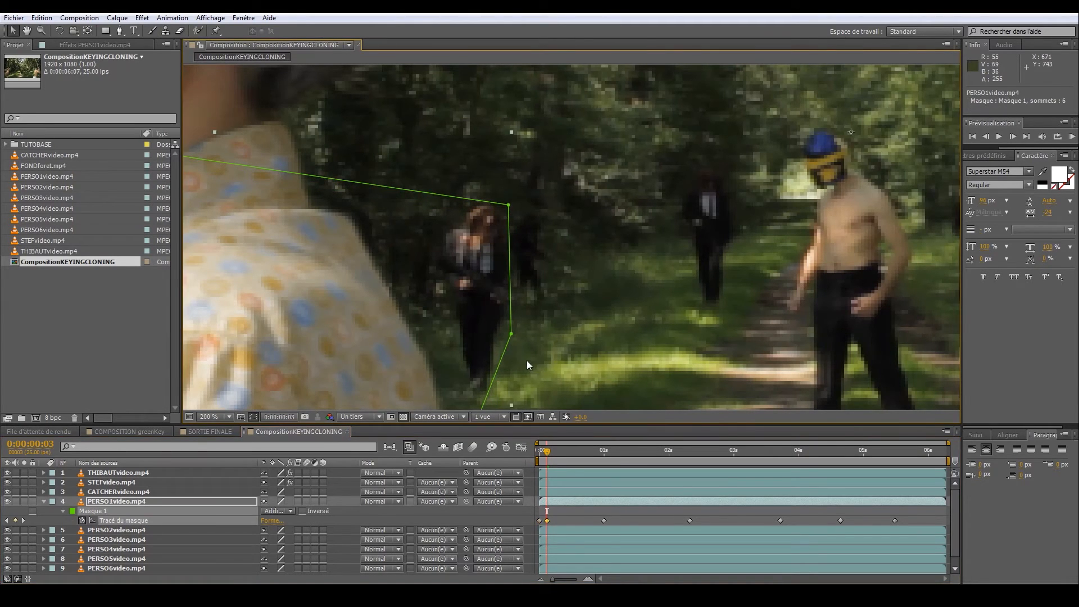
key(comma)
drag(696, 342, 606, 329)
scroll(606, 329, down, 1)
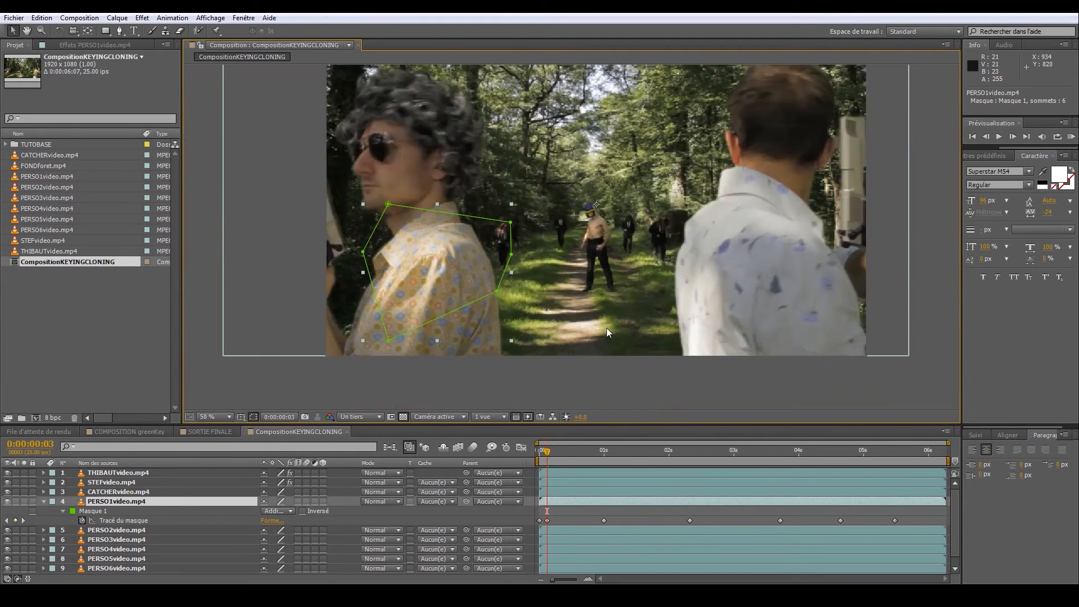
click(683, 397)
click(44, 503)
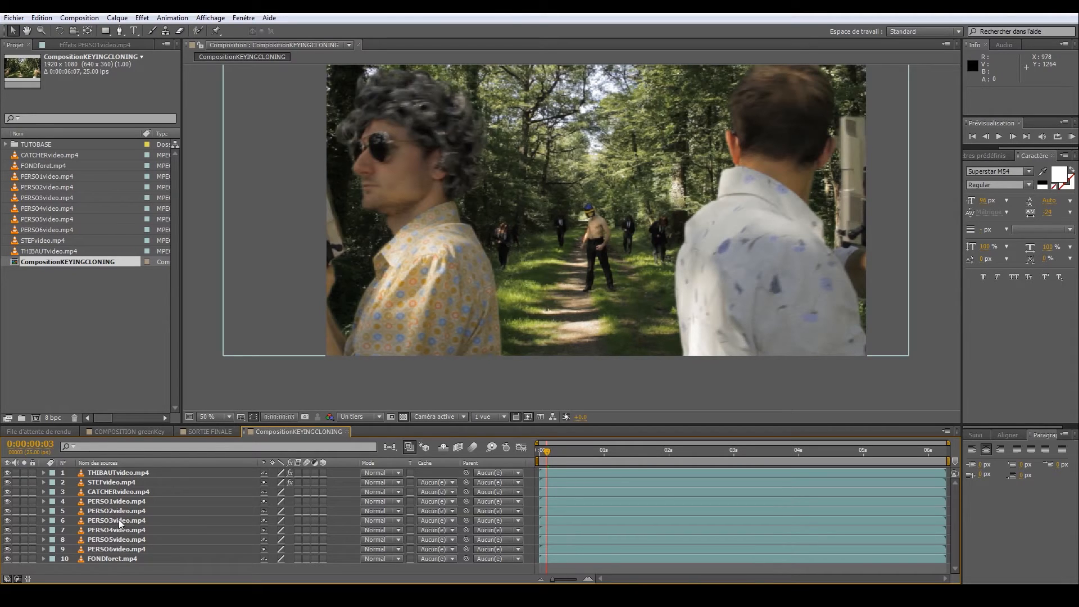
Solo STEFvideo.mp4 and CATCHERvideo.mp4, and apply the Flou objectif appareil photo effect to CATCHERvideo.mp4
click(113, 491)
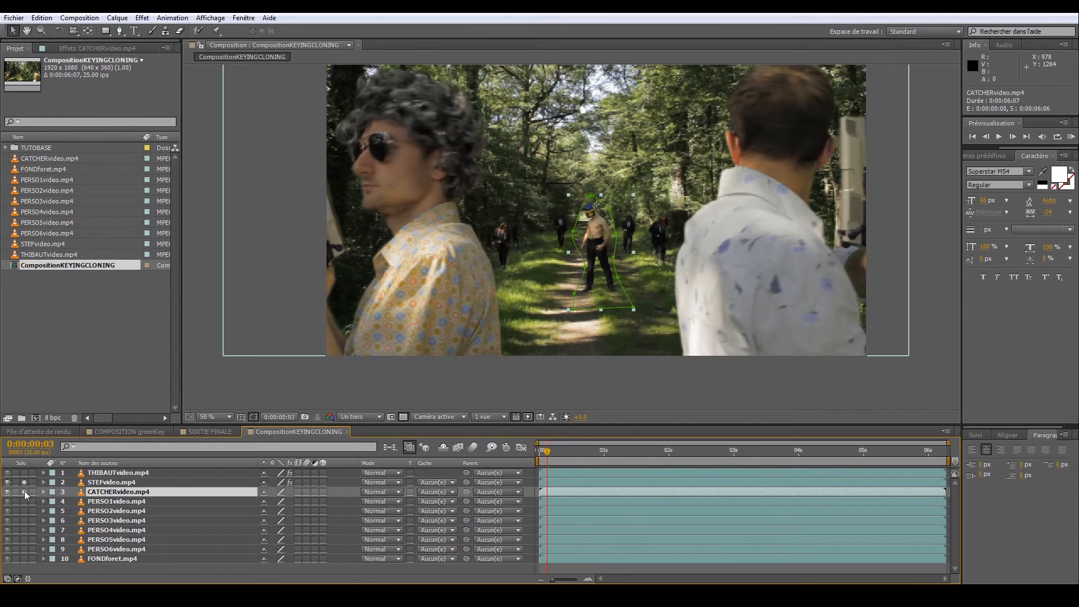
drag(25, 483, 25, 492)
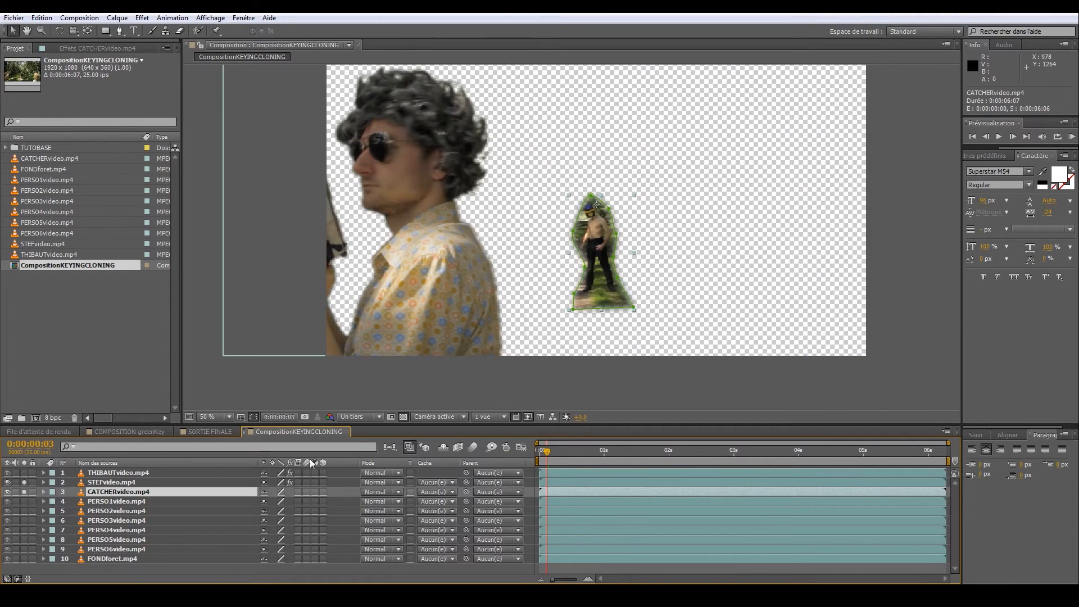
right_click(120, 493)
mouse_move(181, 250)
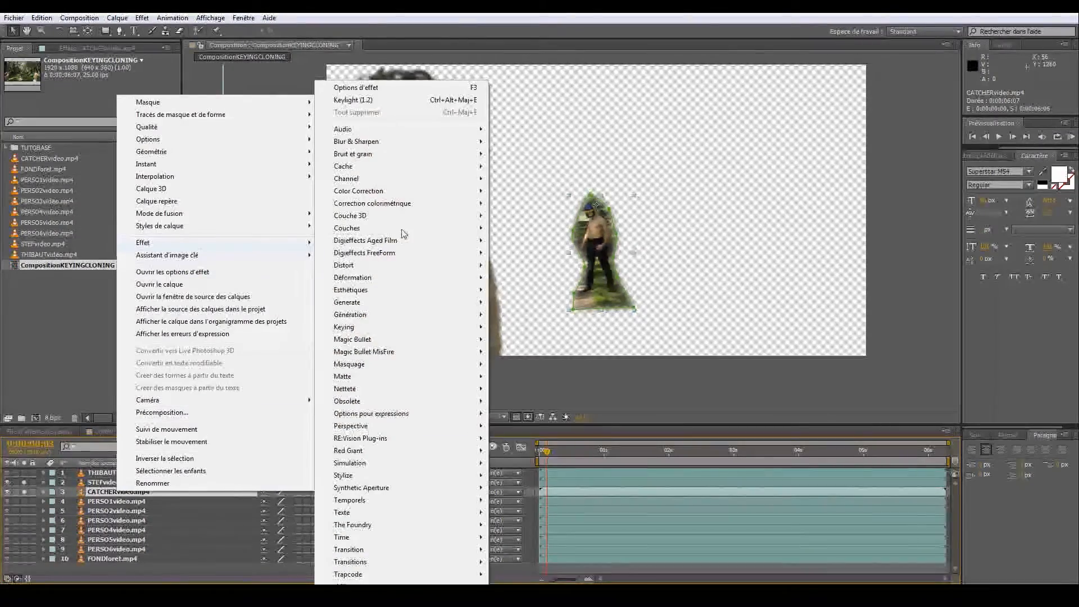
mouse_move(360, 388)
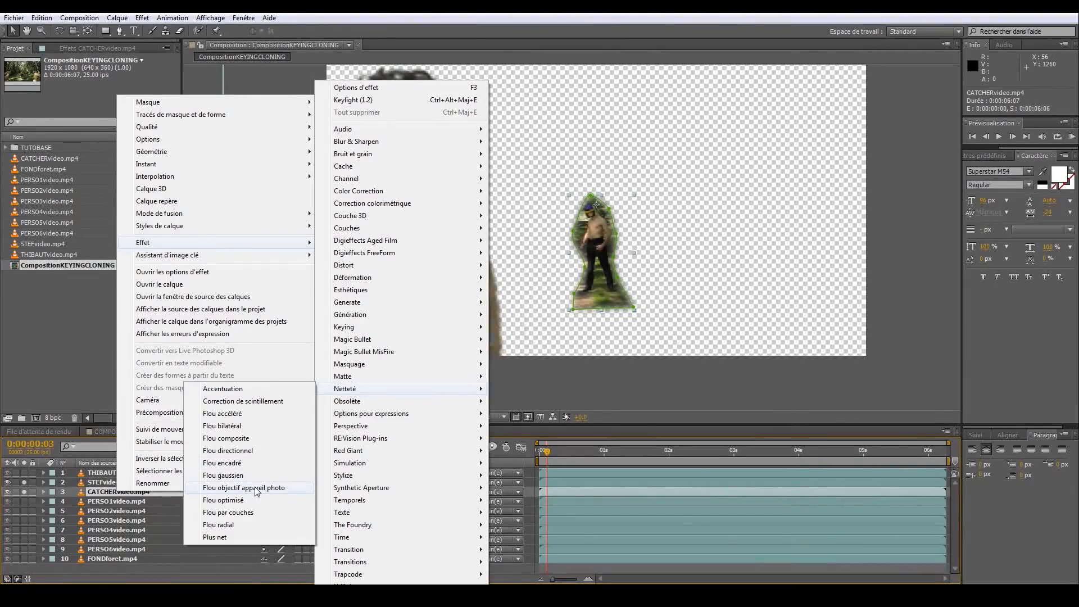
click(257, 488)
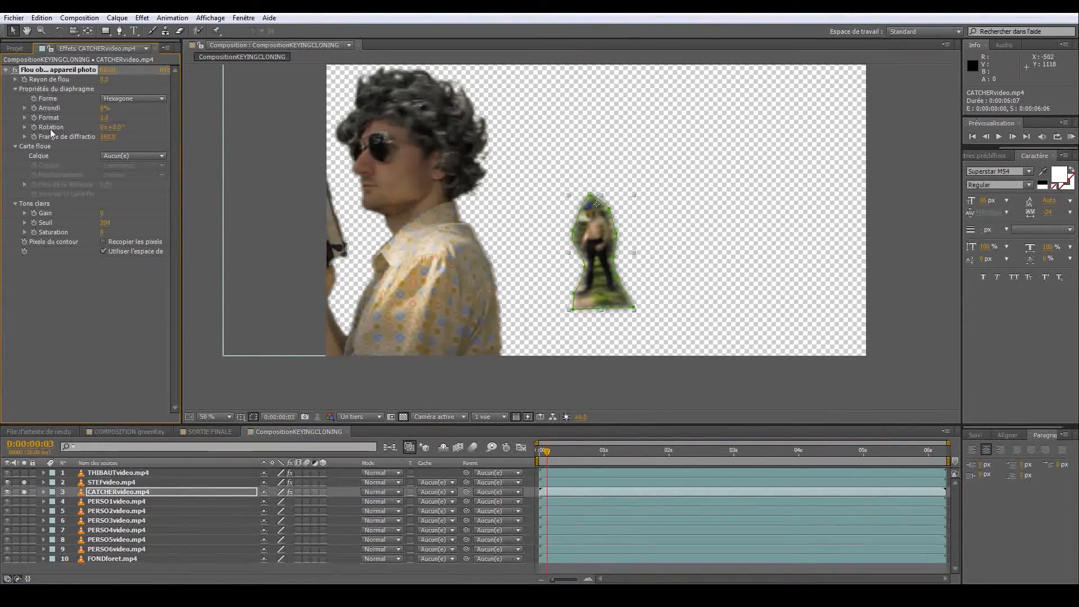
Set the CATCHERvideo.mp4 blur's Rayon de flou to 0 and add a keyframe for it at 0:00:02:04
click(104, 80)
text(0)
key(Return)
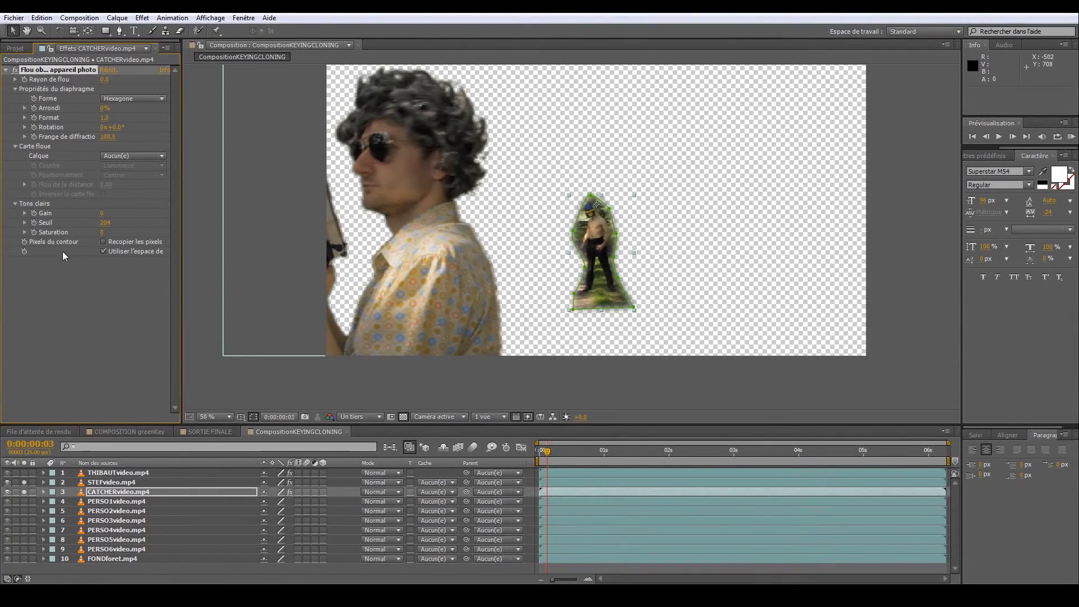
click(113, 495)
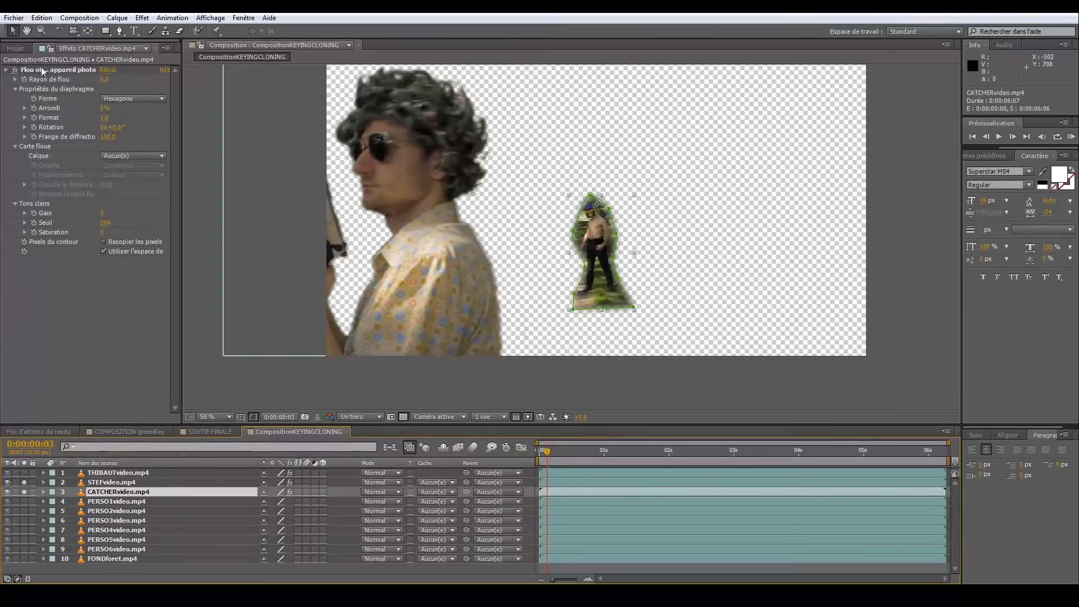
click(643, 452)
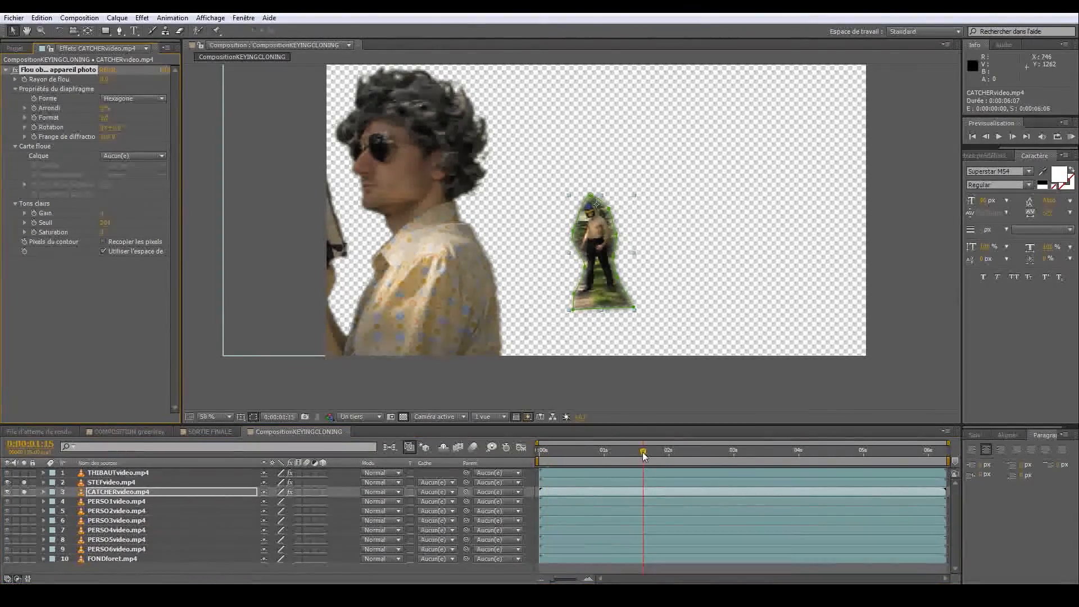
click(680, 451)
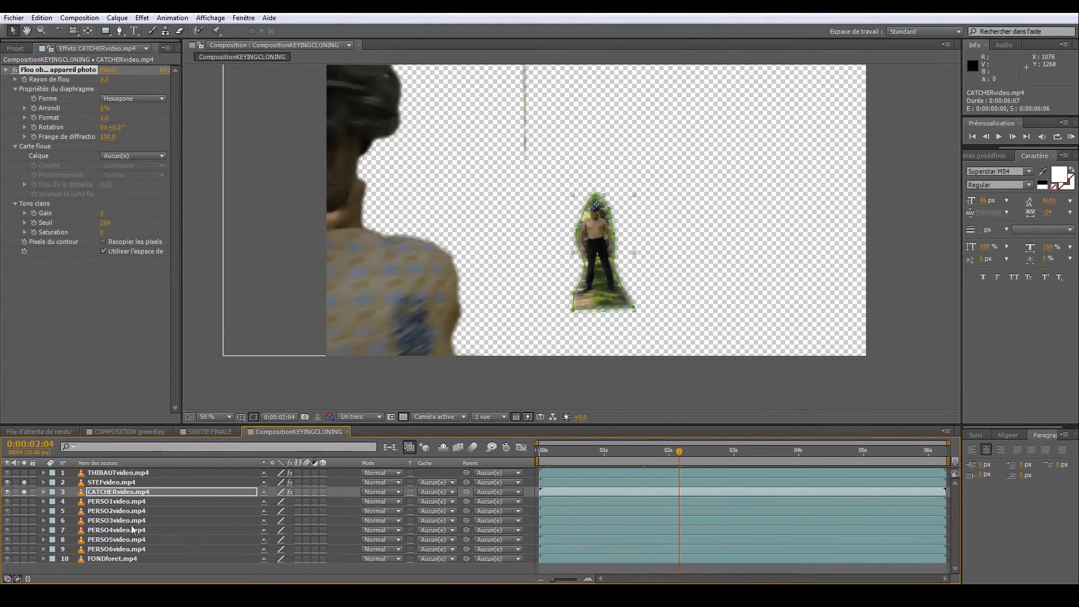
click(117, 494)
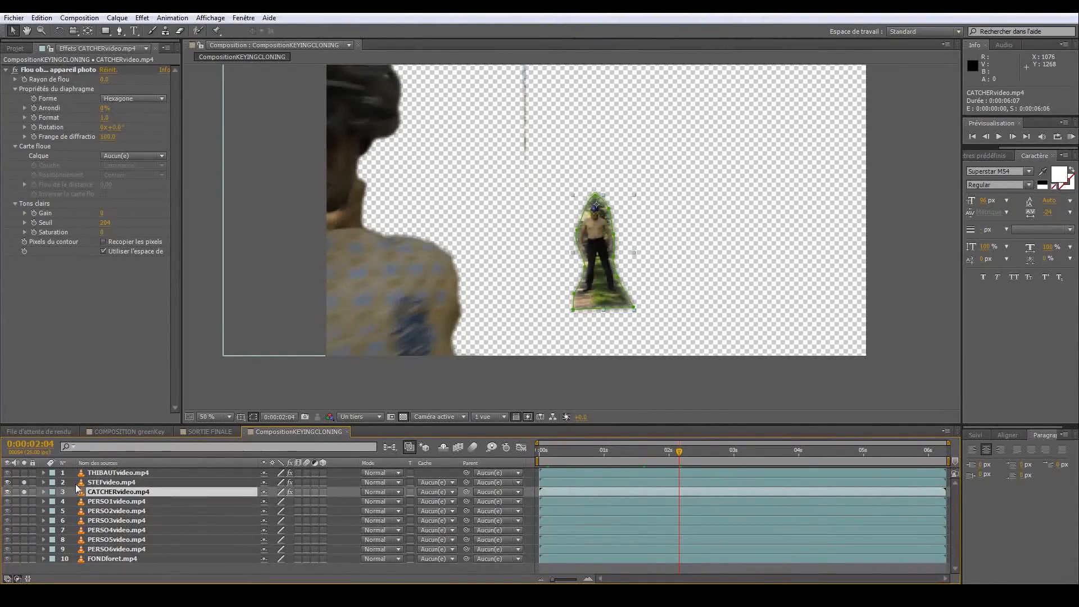
click(24, 79)
key(u)
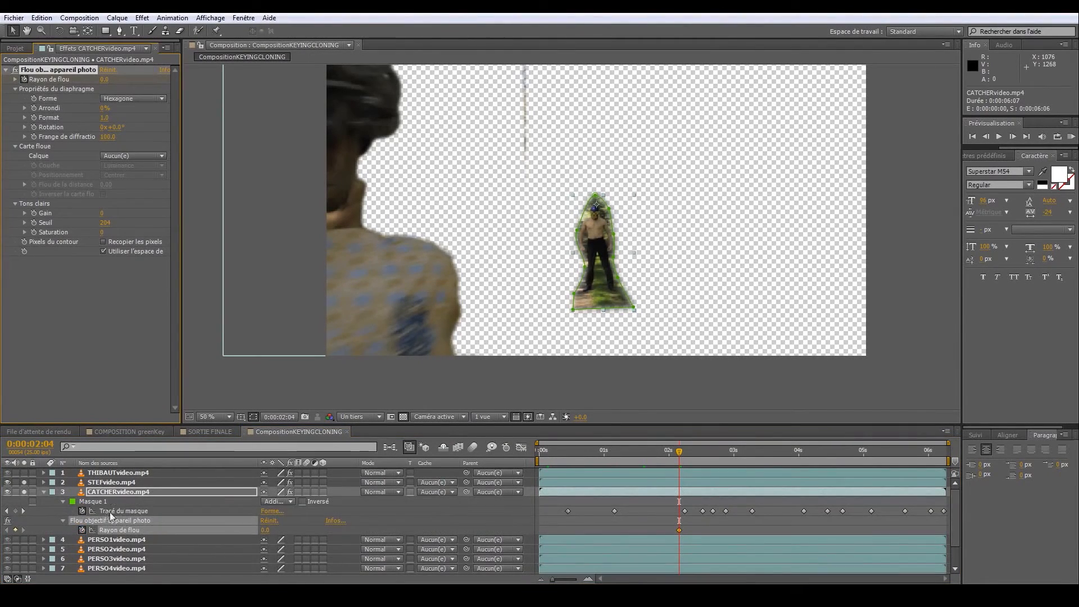
Move the Rayon de flou keyframe to just after 3 seconds, keyframe the radius at 4 at 0:00:02:00, and scrub through the transition
click(146, 492)
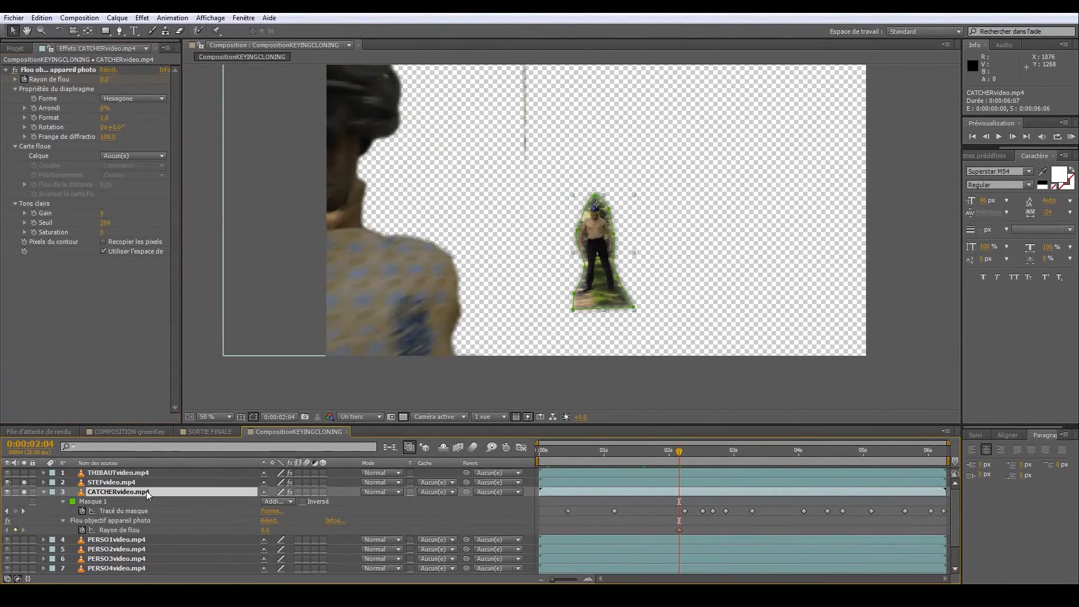
click(680, 530)
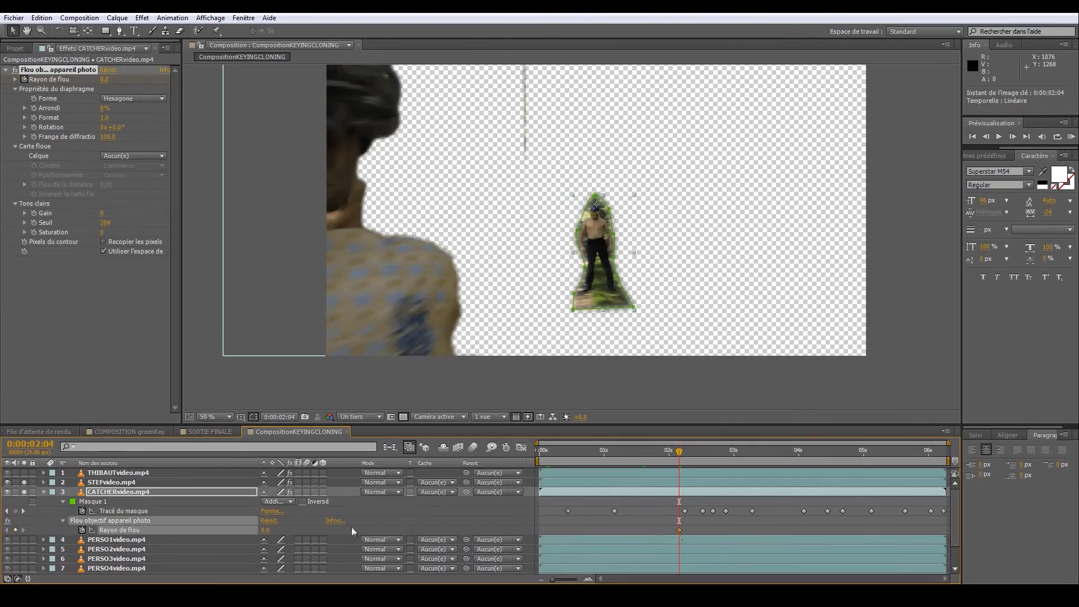
drag(683, 529, 737, 529)
click(668, 454)
click(269, 530)
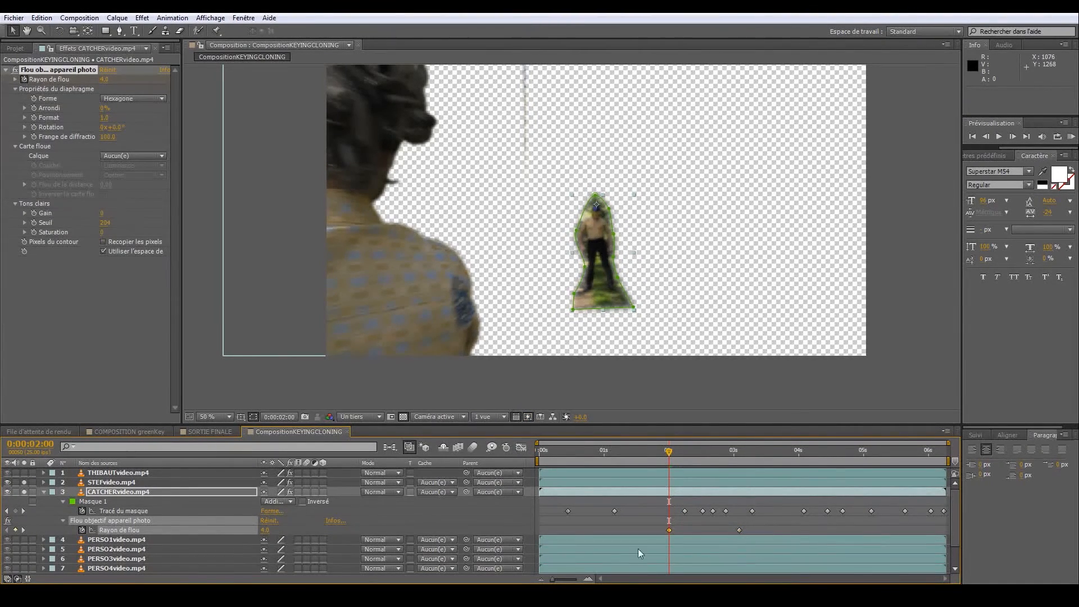
click(690, 533)
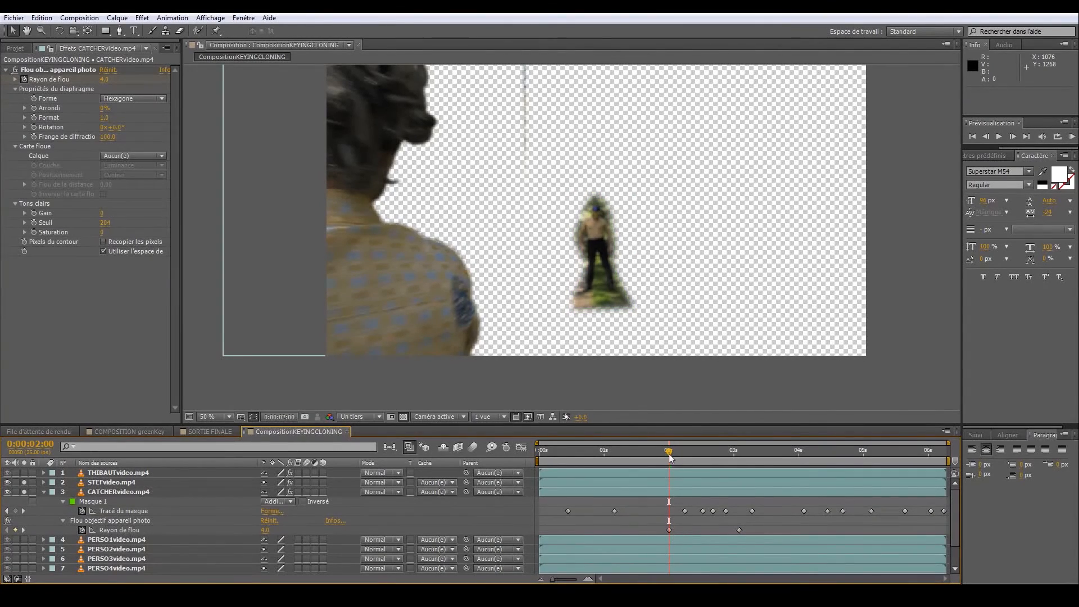
drag(671, 457, 734, 454)
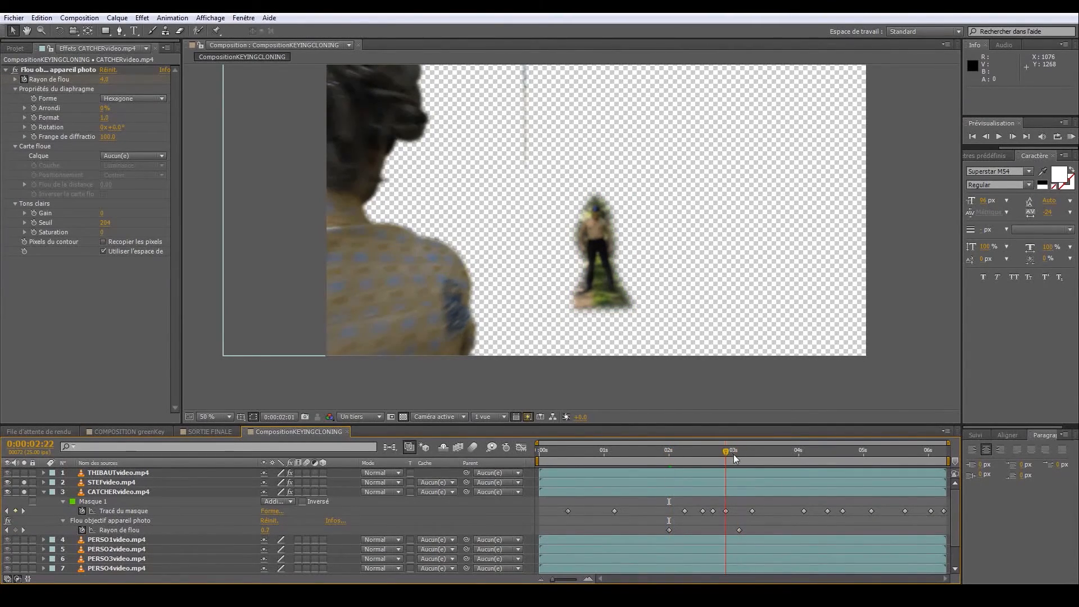
Move CATCHERvideo.mp4's last Rayon de flou keyframe to 0:00:03:00 and copy both blur keyframes to STEFvideo.mp4 starting at 0:00:02:00
drag(740, 531, 734, 531)
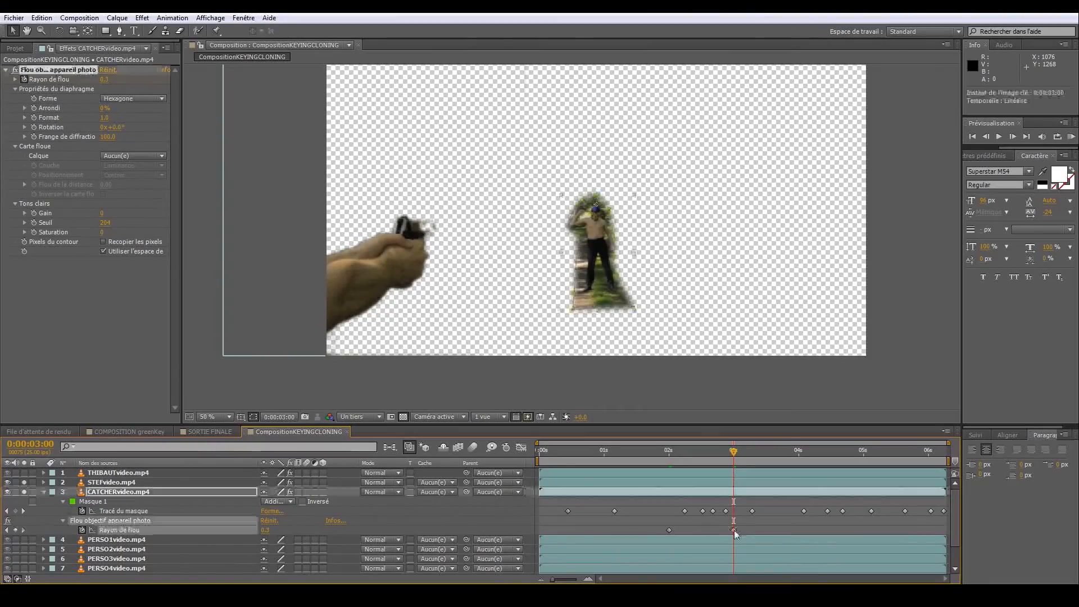
click(668, 453)
drag(653, 533, 755, 537)
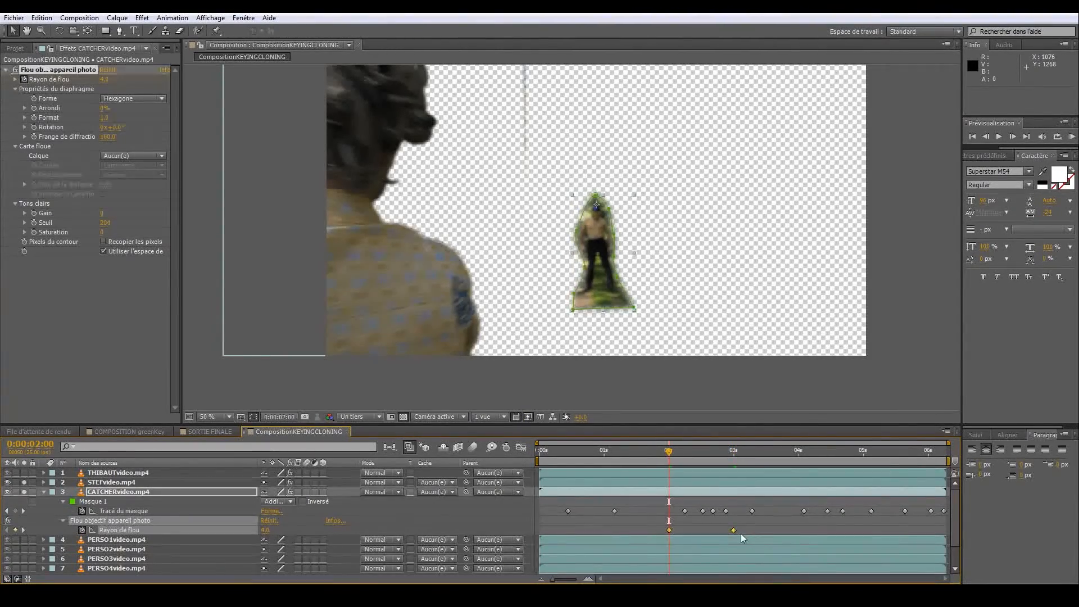
key(ctrl+c)
click(147, 484)
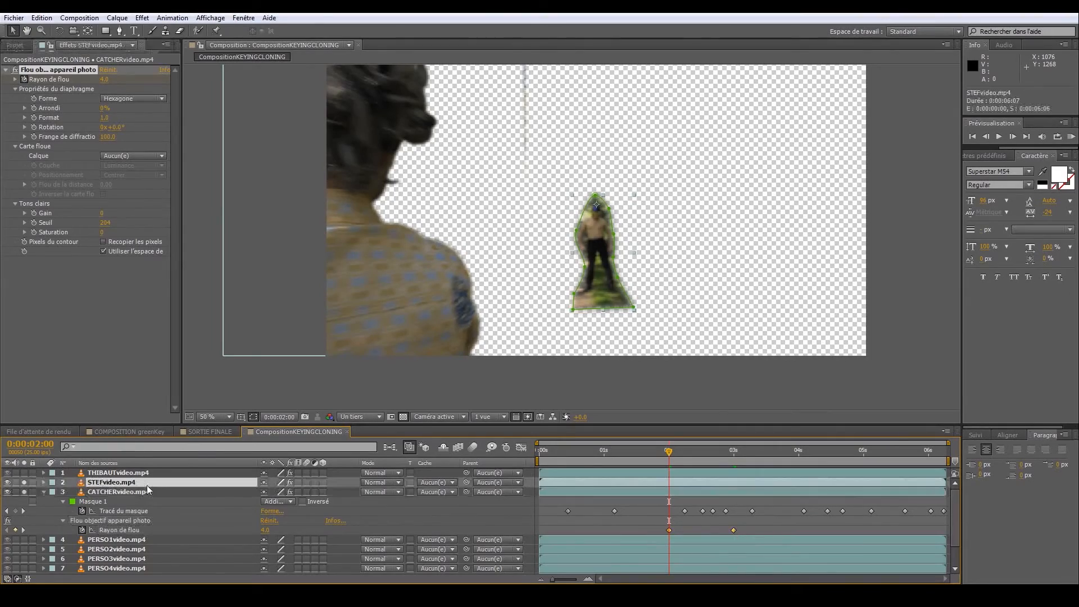
key(ctrl+v)
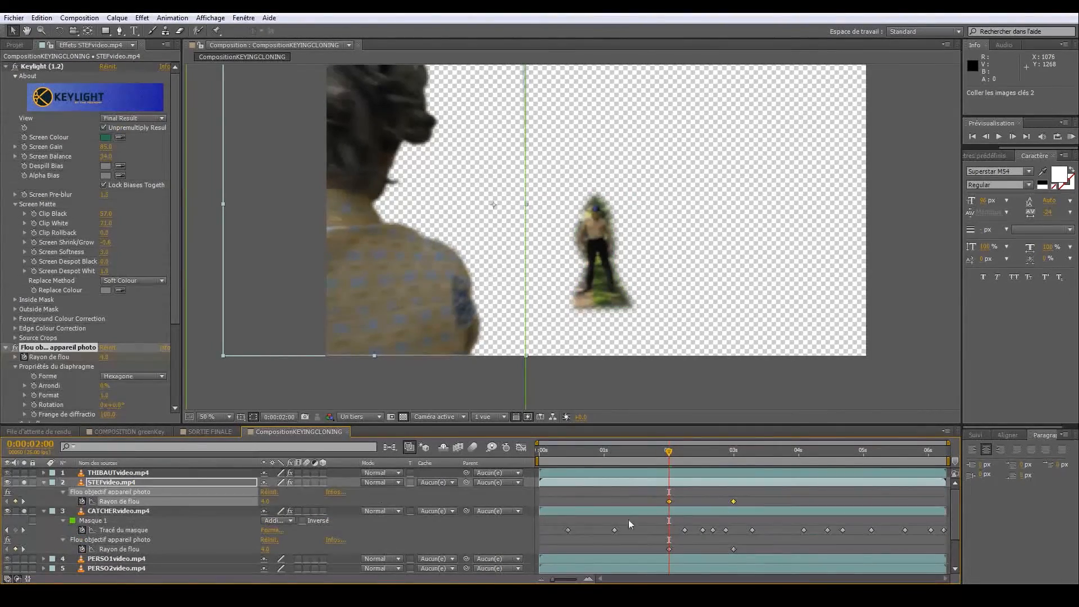
Reverse STEFvideo.mp4's two blur keyframes, giving a radius of 0 at 0:00:02:00 and 4 at 0:00:03:00
drag(669, 501, 735, 504)
click(755, 493)
drag(669, 449, 734, 453)
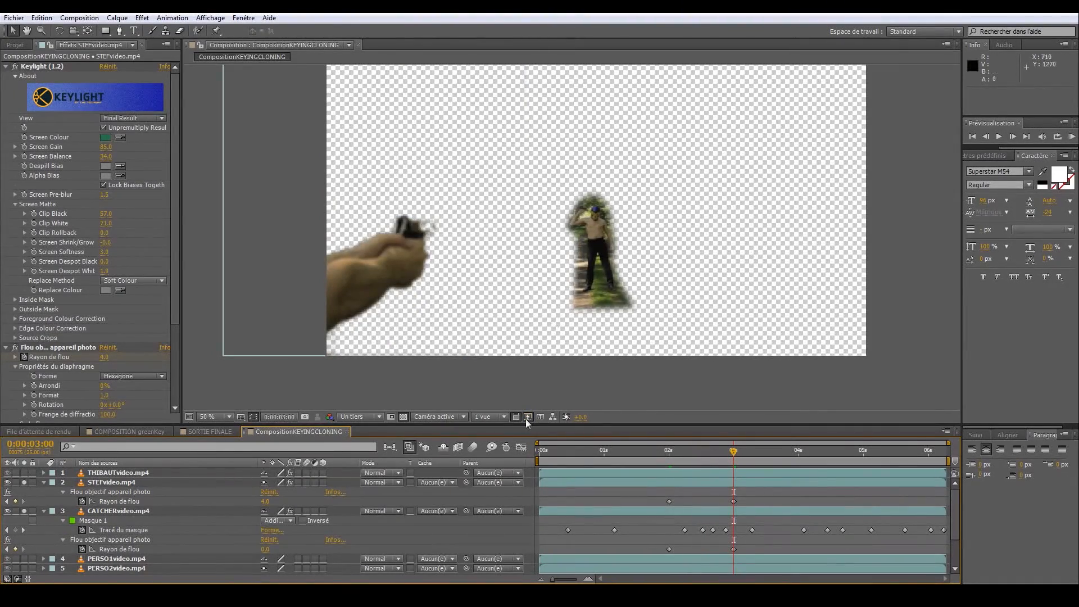
Copy STEFvideo.mp4's reversed blur keyframes to THIBAUTvideo.mp4 at 0:00:02:00, collapse its effects, and reveal its keyframed properties
click(130, 474)
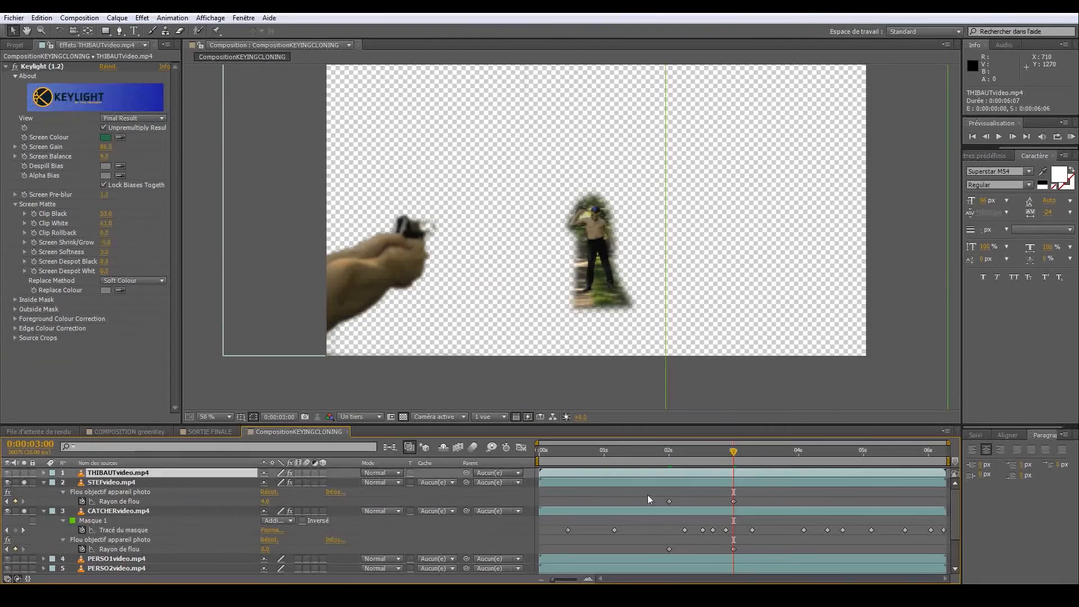
drag(648, 495, 742, 506)
key(ctrl+c)
click(669, 459)
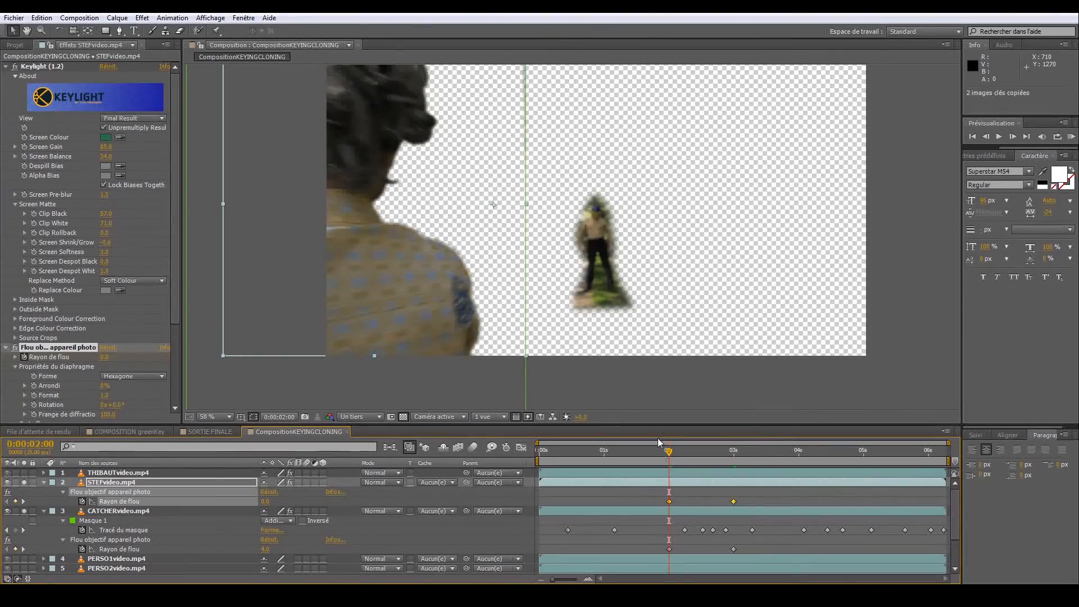
click(682, 474)
key(ctrl+v)
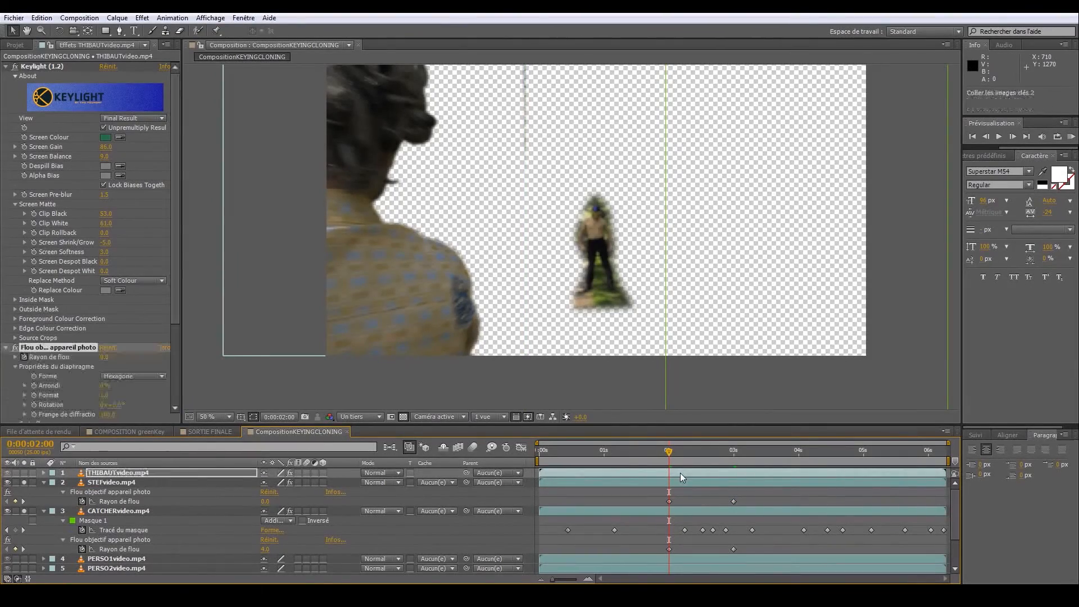
click(5, 66)
click(6, 75)
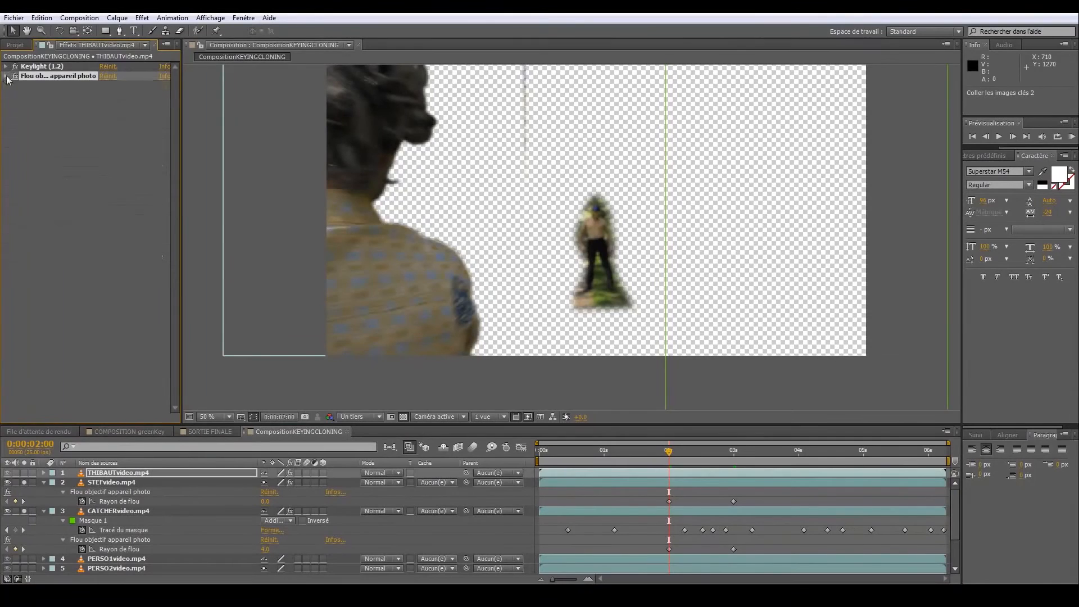
key(u)
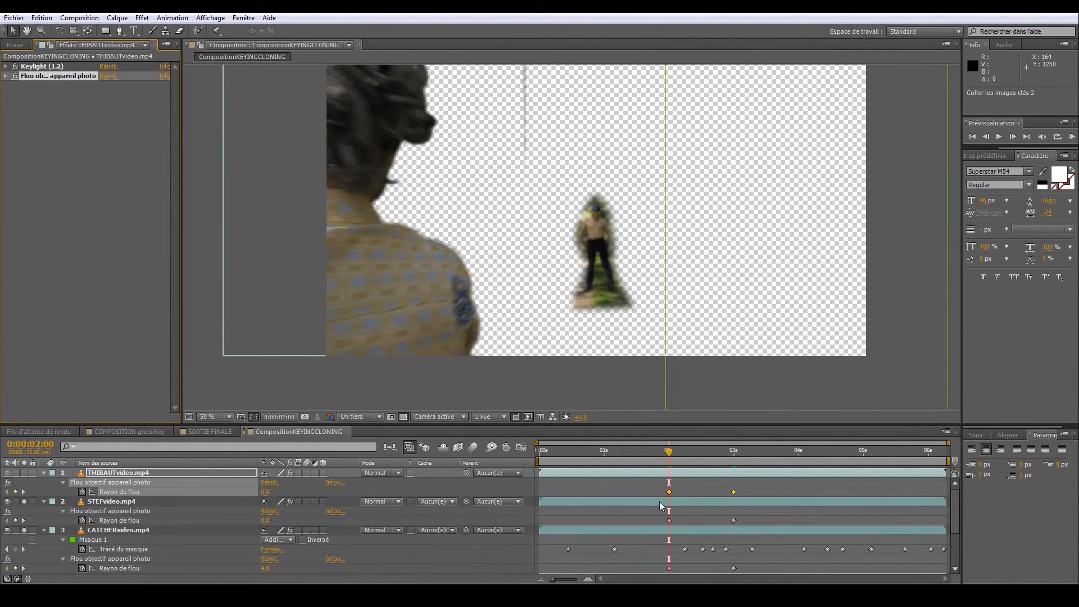
Copy CATCHERvideo.mp4's two Rayon de flou keyframes to the layers PERSO1video.mp4 through FONDforet.mp4 at 0:00:02:00
scroll(748, 513, down, 3)
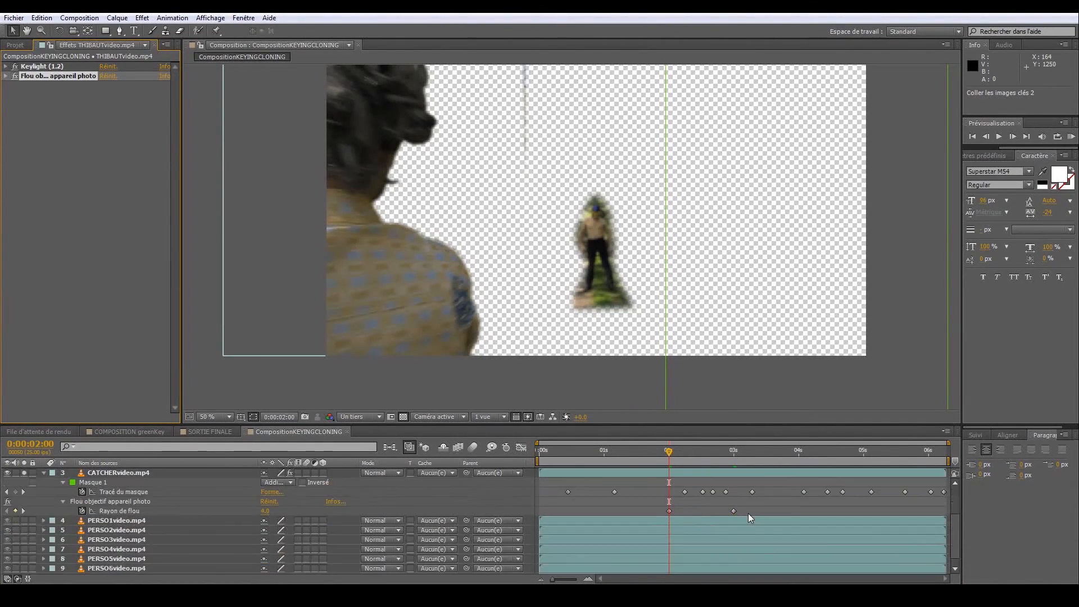
drag(670, 515, 780, 511)
key(ctrl+c)
click(687, 520)
scroll(687, 520, down, 1)
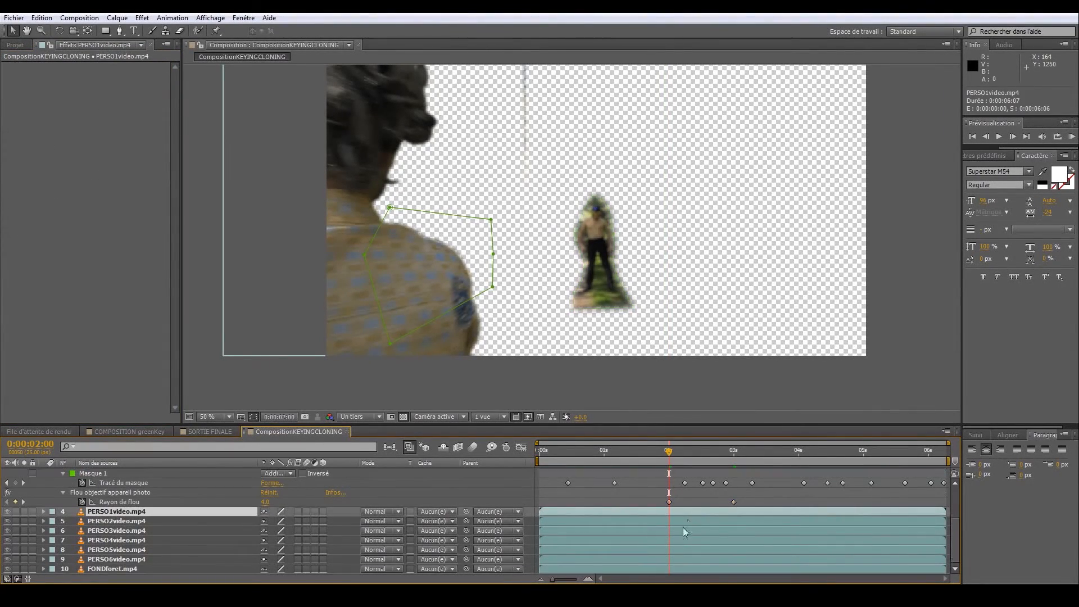
shift+click(160, 567)
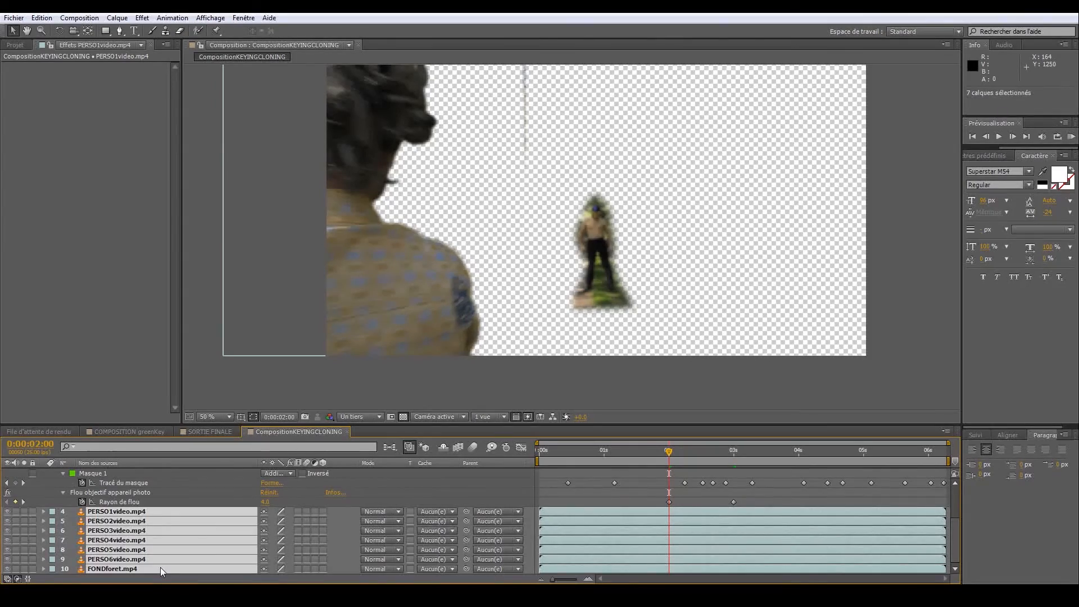
key(ctrl+v)
scroll(95, 545, up, 3)
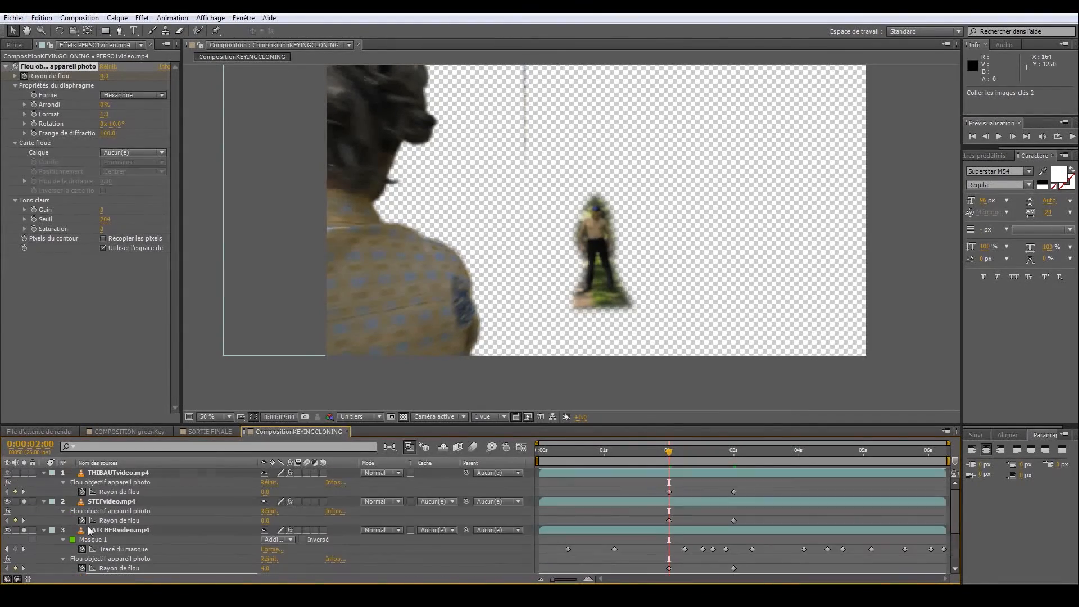
Unsolo CATCHERvideo.mp4 and STEFvideo.mp4, collapse the three uppermost layers, and deselect everything
drag(25, 532, 26, 503)
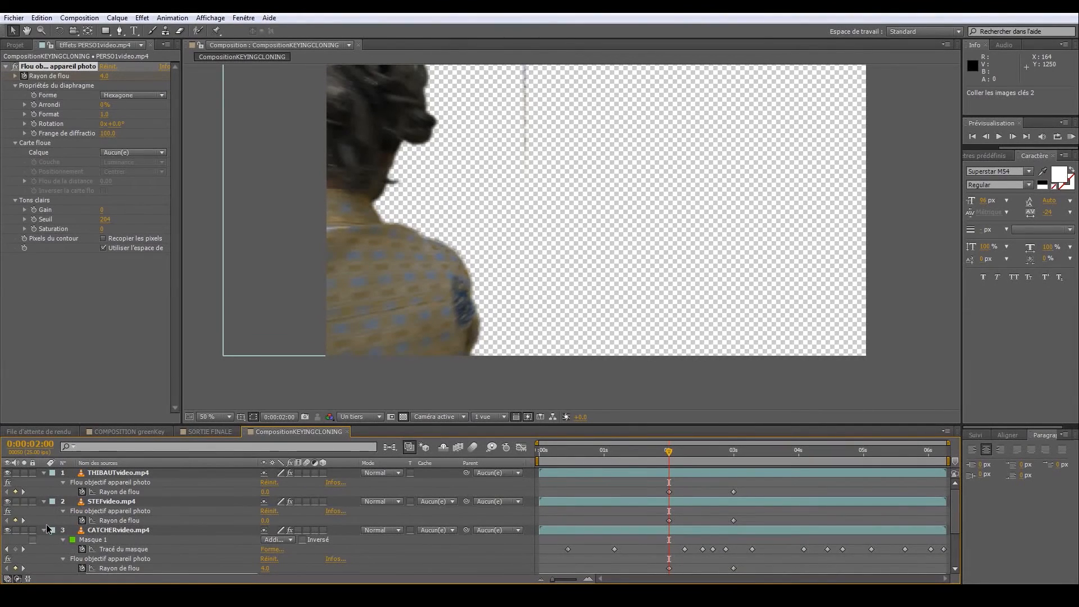
click(43, 502)
click(44, 473)
click(44, 492)
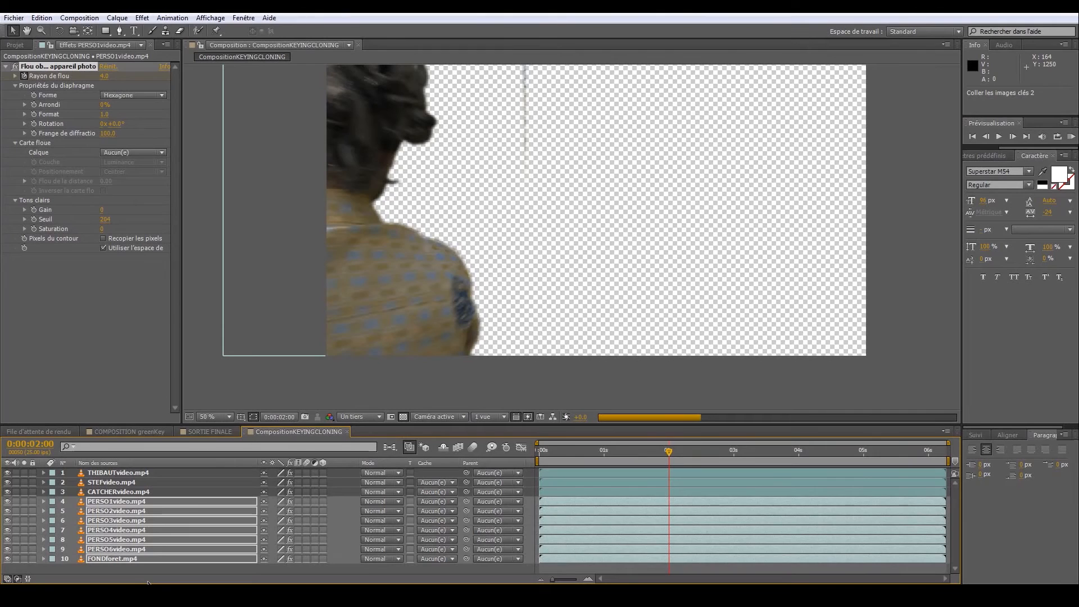
click(679, 390)
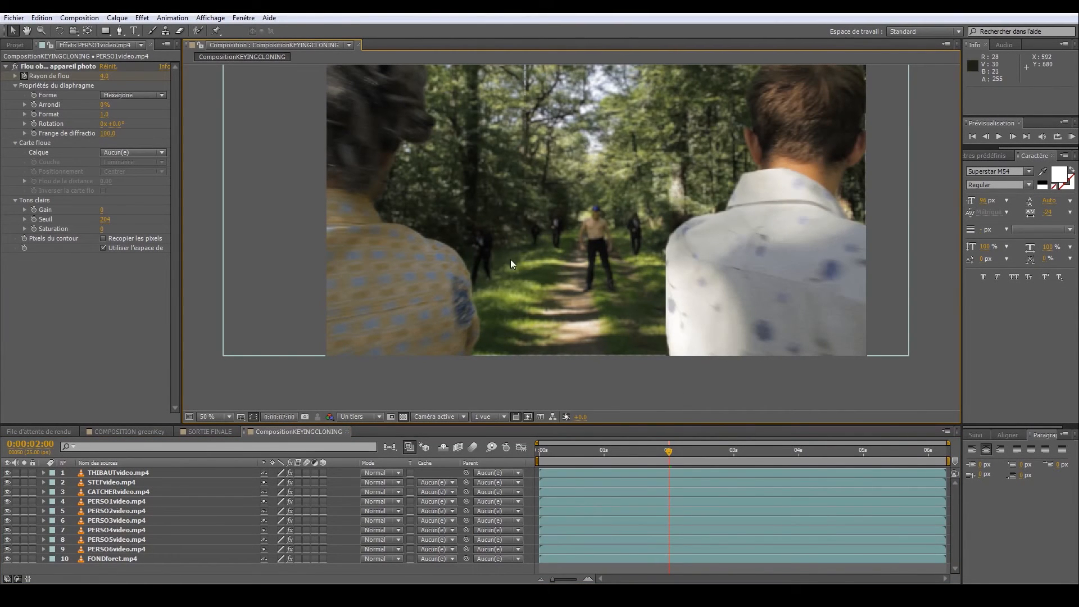
Compare the focus at 0:00:03:00 and 0:00:02:00, and inspect the mask edges of STEFvideo.mp4 and THIBAUTvideo.mp4 up close
click(733, 454)
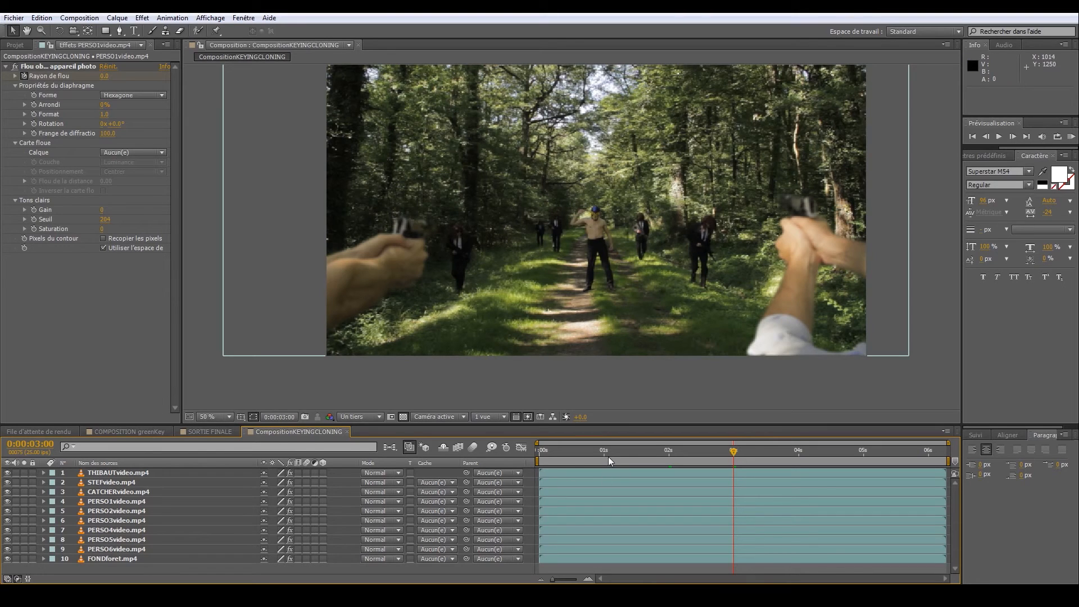
click(669, 452)
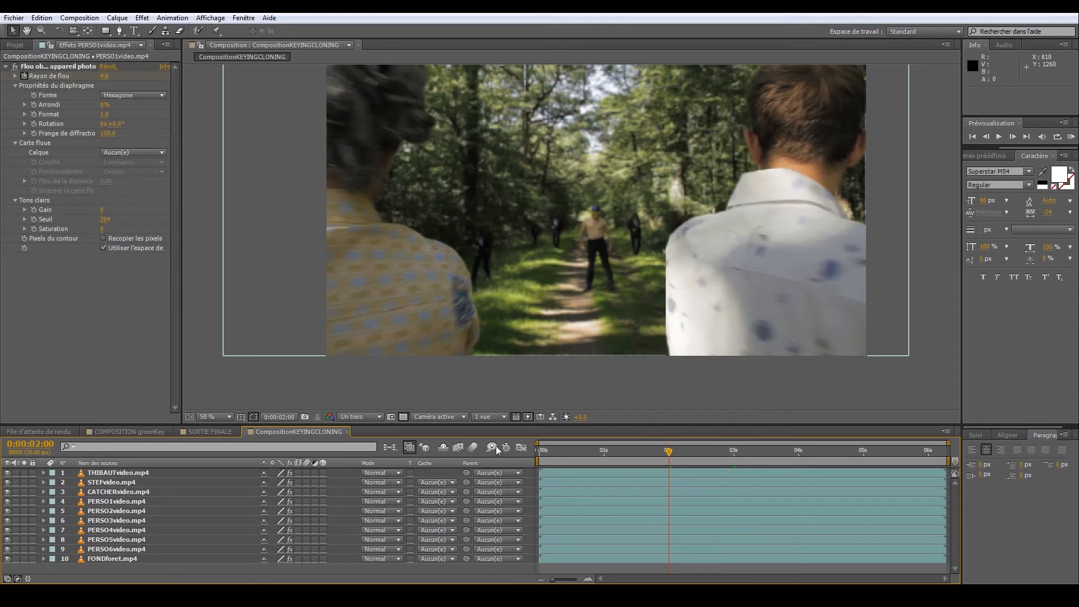
click(119, 473)
click(116, 484)
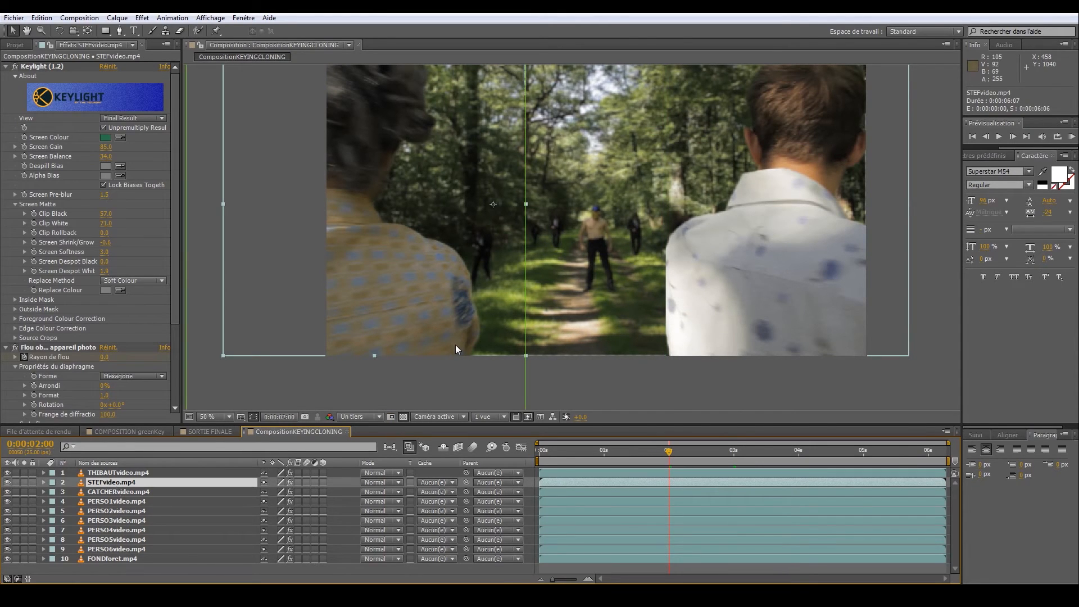
click(126, 473)
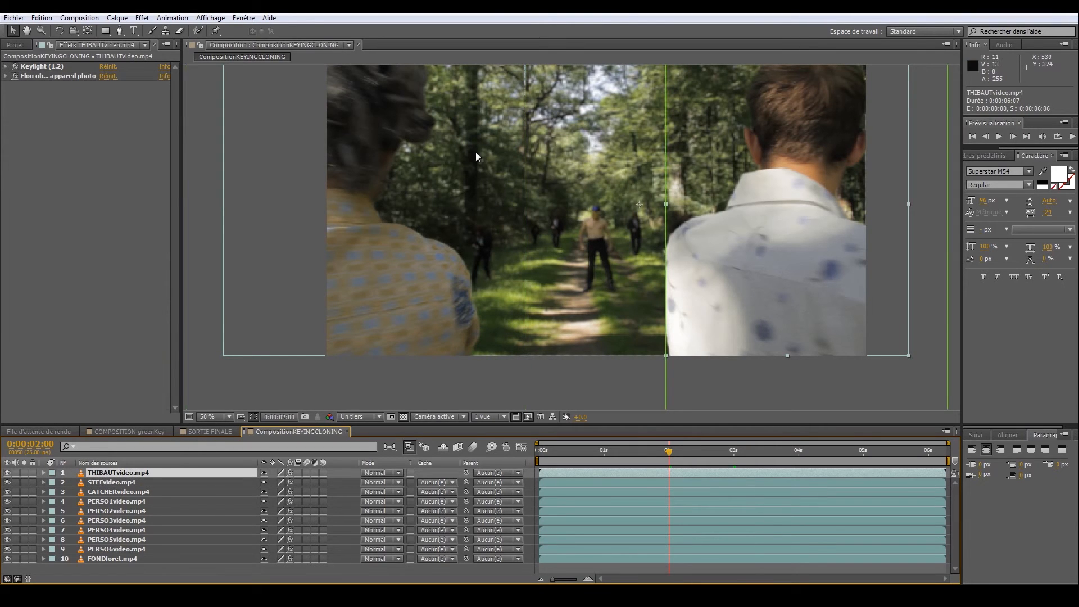
drag(532, 194, 527, 282)
scroll(527, 282, up, 3)
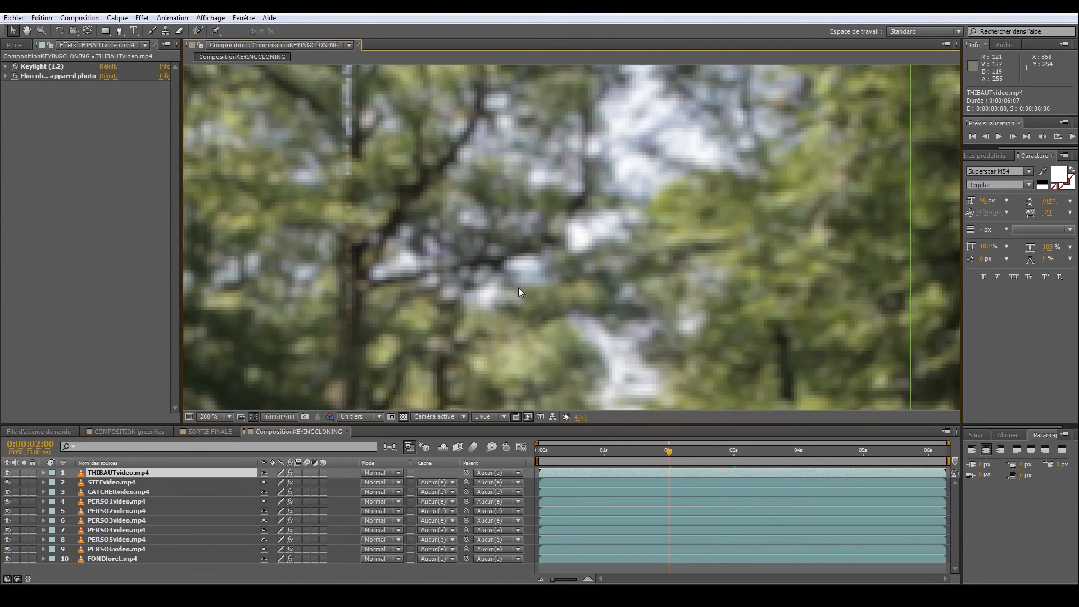
scroll(424, 255, down, 4)
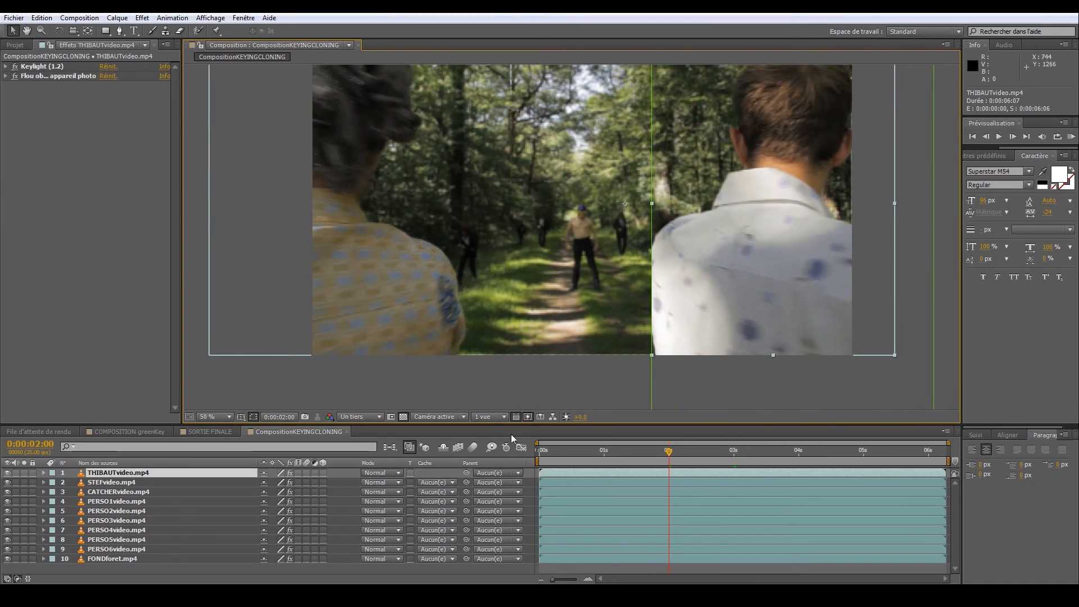
click(554, 377)
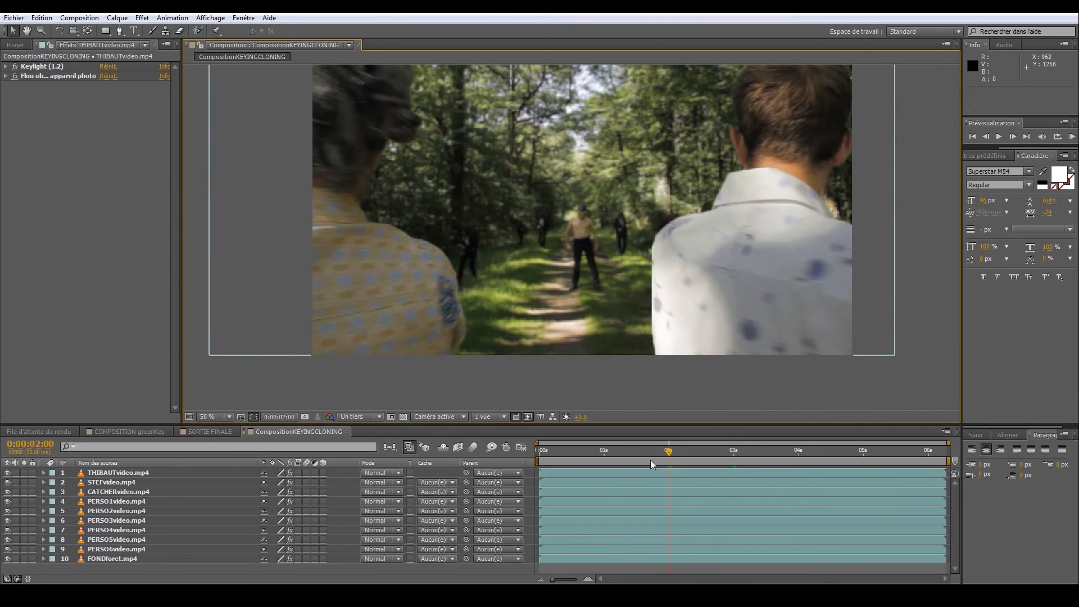
Hide the layers CATCHERvideo.mp4 through FONDforet.mp4 and shift the upper-right corner of the STEFvideo.mp4 mask slightly left
click(111, 476)
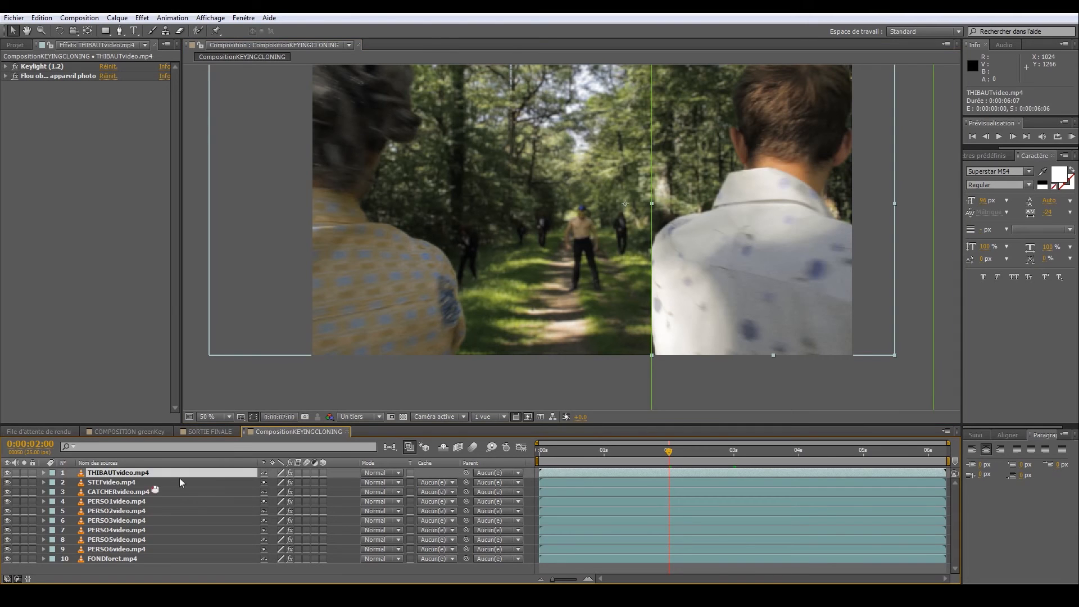
drag(7, 492, 8, 560)
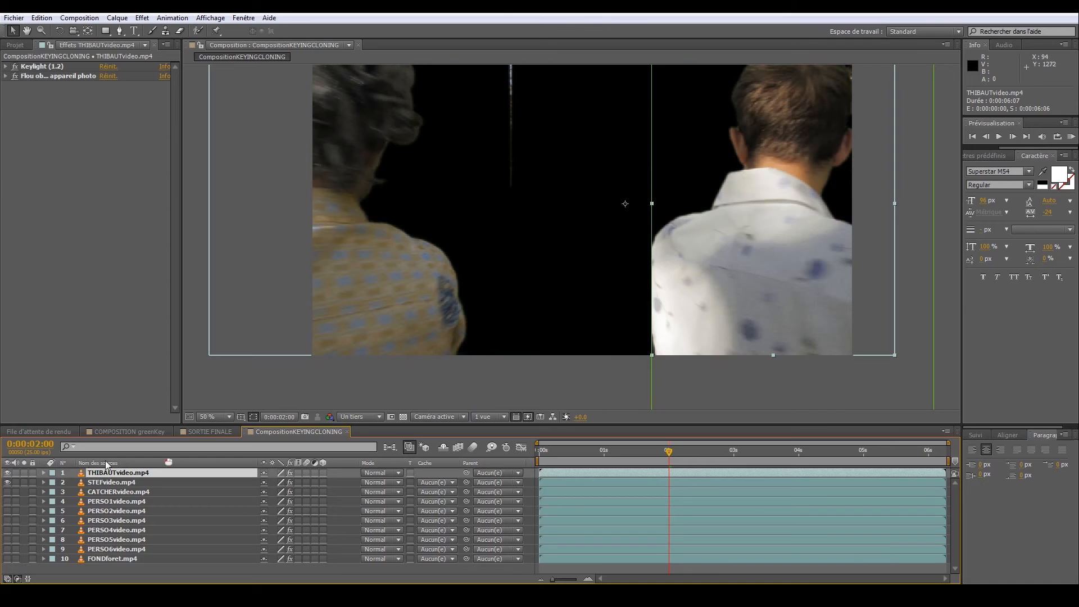
drag(571, 307, 562, 354)
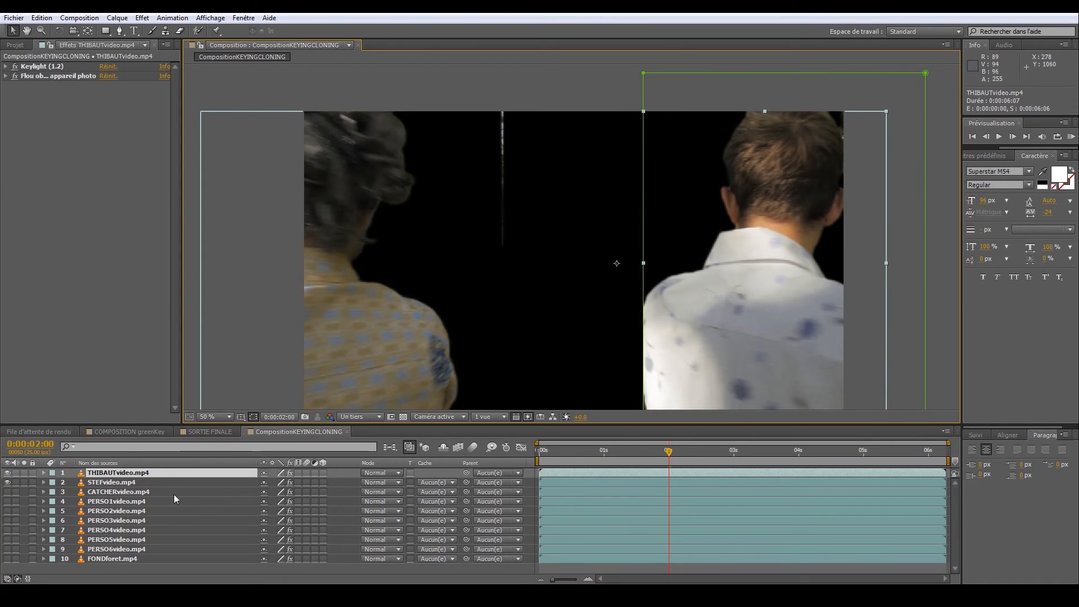
click(160, 482)
drag(504, 68, 499, 69)
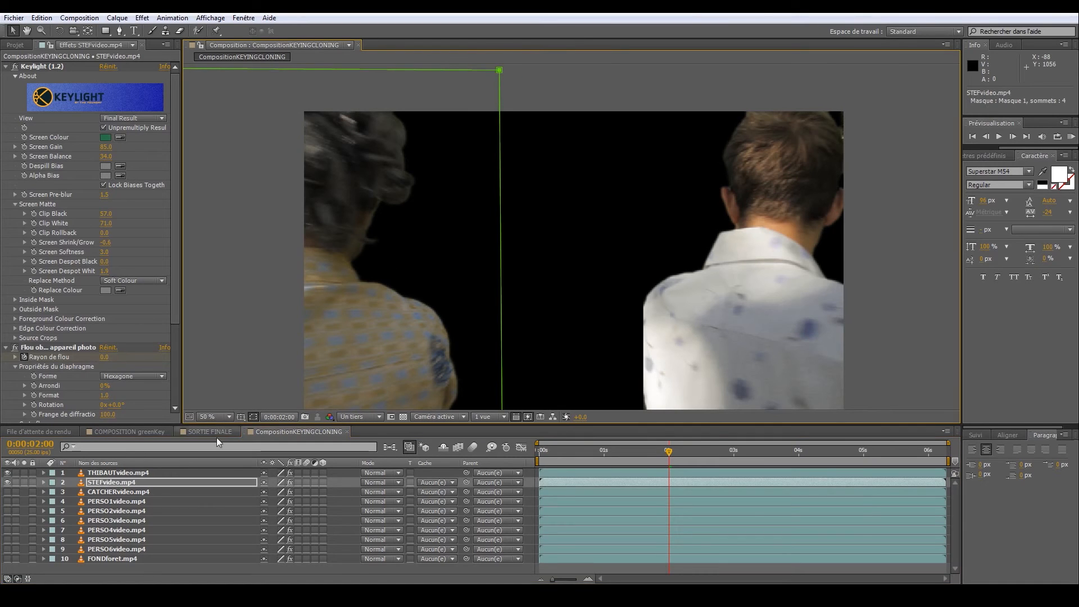
Shift the left edge of the THIBAUTvideo.mp4 mask slightly outward beyond the white shirt, and deselect the layer
click(175, 473)
drag(644, 354, 579, 315)
click(555, 397)
Go to 0:00:00:03 and set the composition preview resolution to Un quart
click(900, 344)
key(comma)
drag(556, 453, 548, 453)
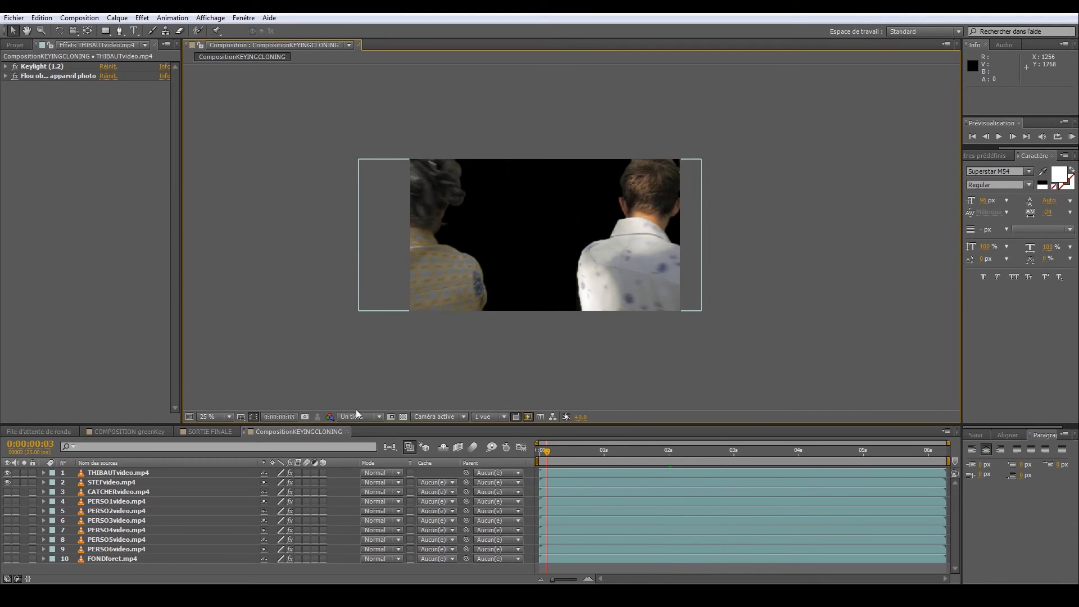
click(361, 419)
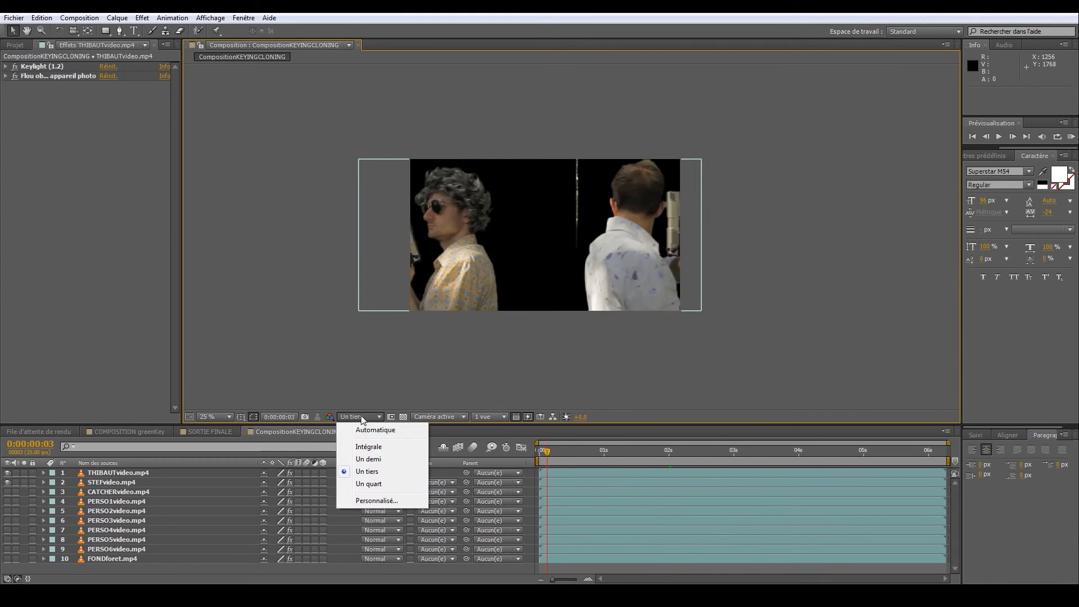
click(371, 485)
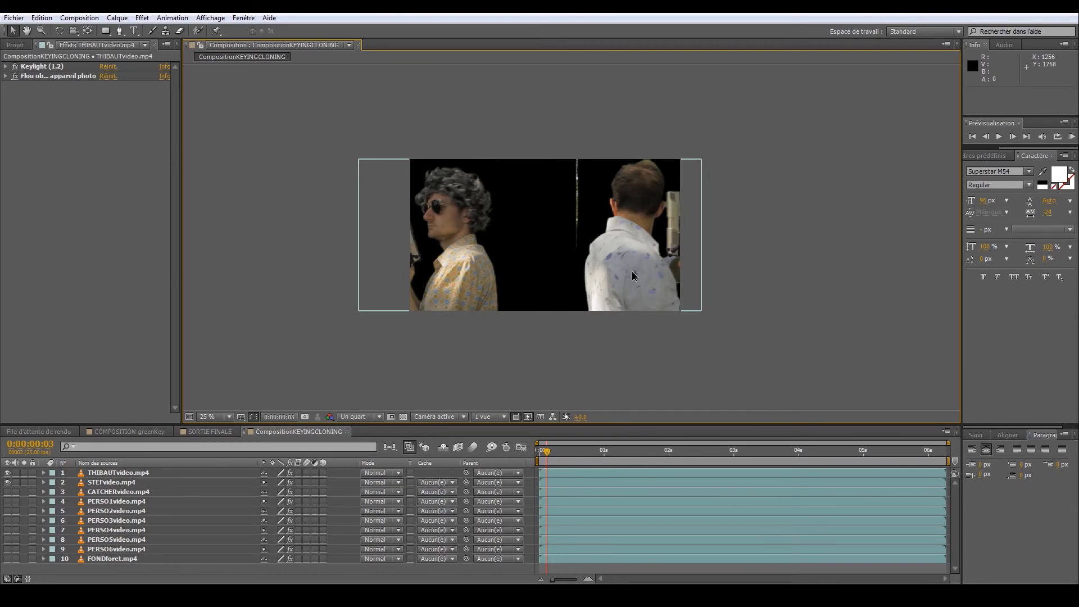
Add a vertex on the left edge of the THIBAUTvideo.mp4 mask and shift it and the upper-left corner slightly right past the background strip
scroll(633, 272, up, 3)
scroll(632, 272, down, 1)
drag(632, 272, 608, 306)
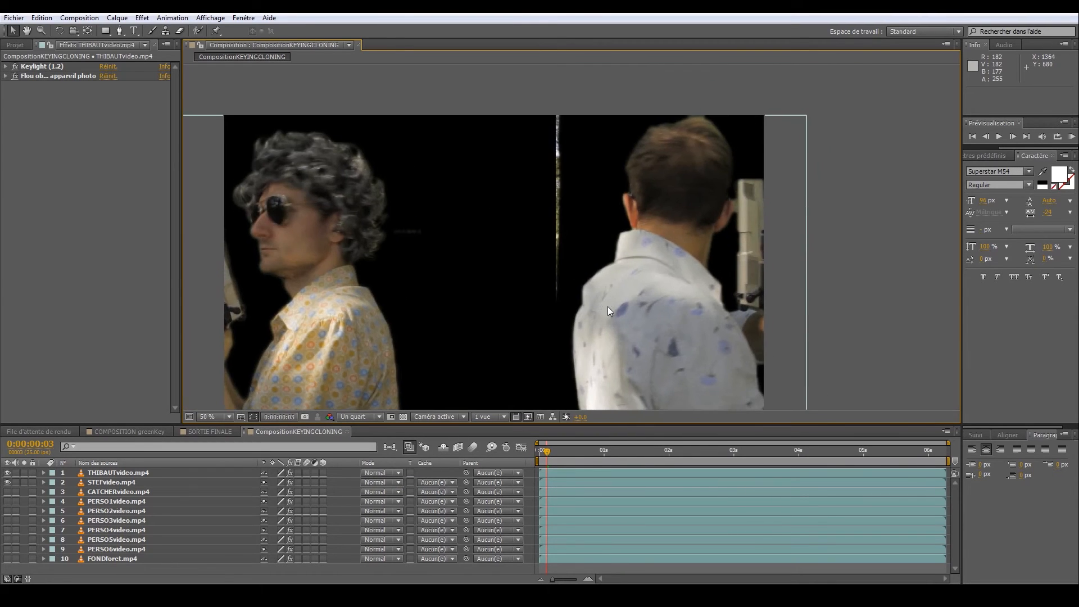
click(138, 474)
key(g)
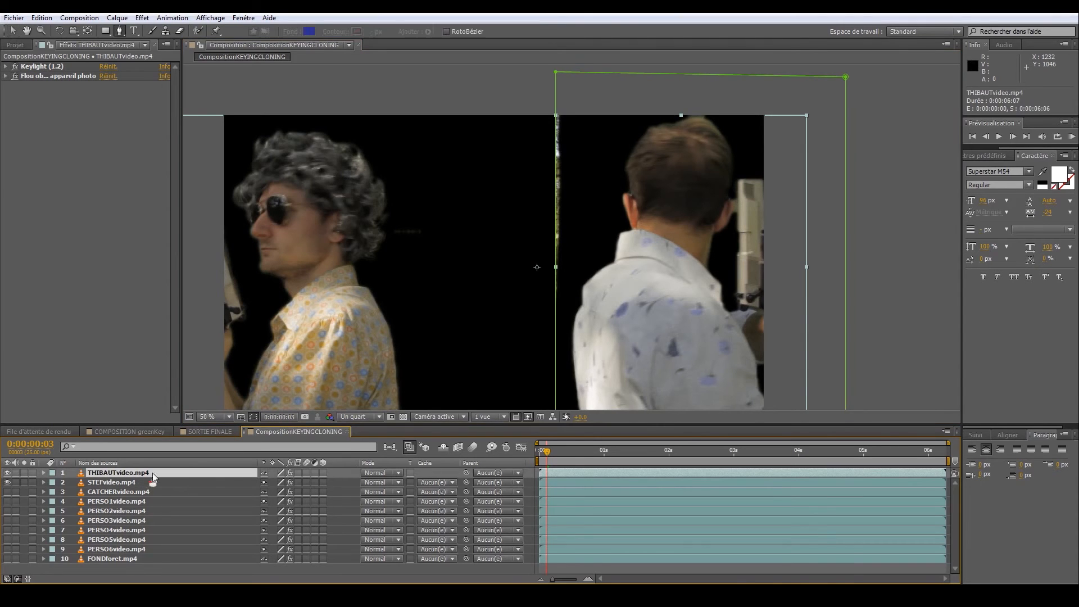
click(556, 317)
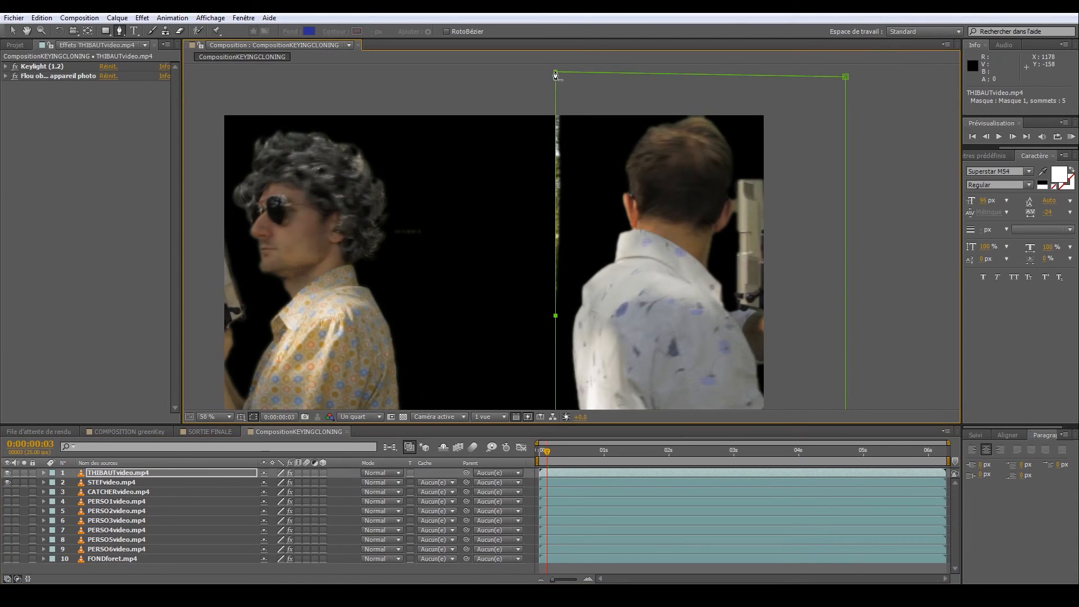
drag(556, 73, 565, 76)
drag(556, 318, 558, 318)
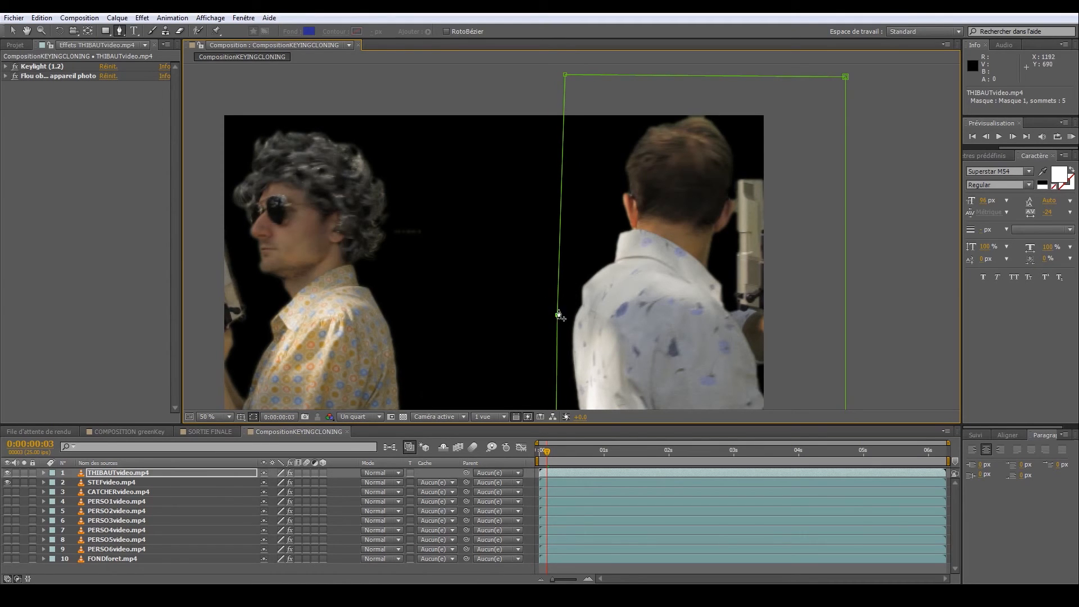
Deselect the THIBAUTvideo.mp4 layer and scrub through the composition to check both foreground masks
key(v)
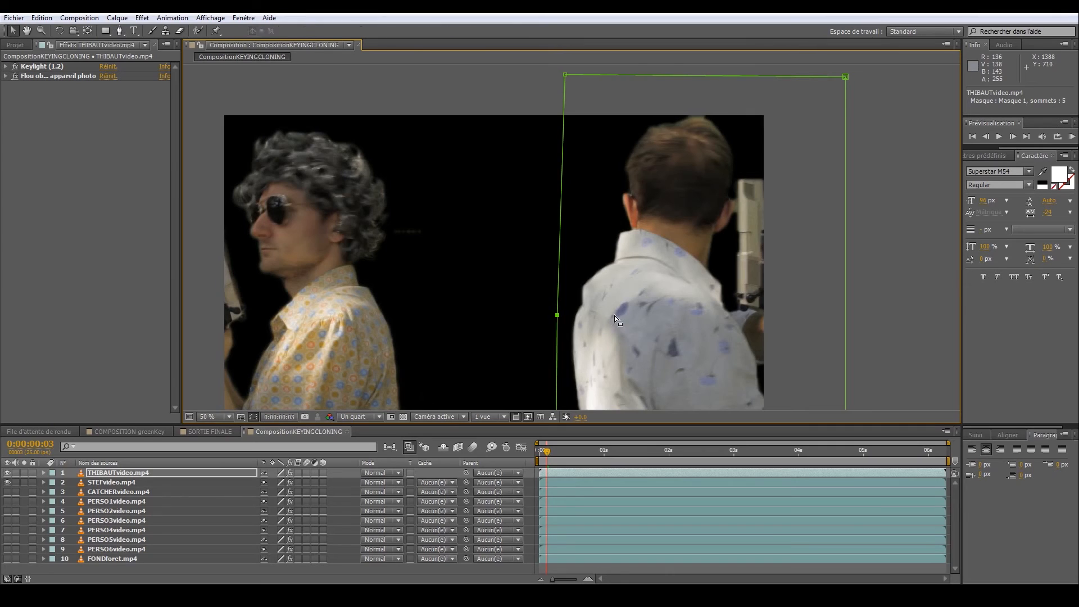
click(891, 313)
key(comma)
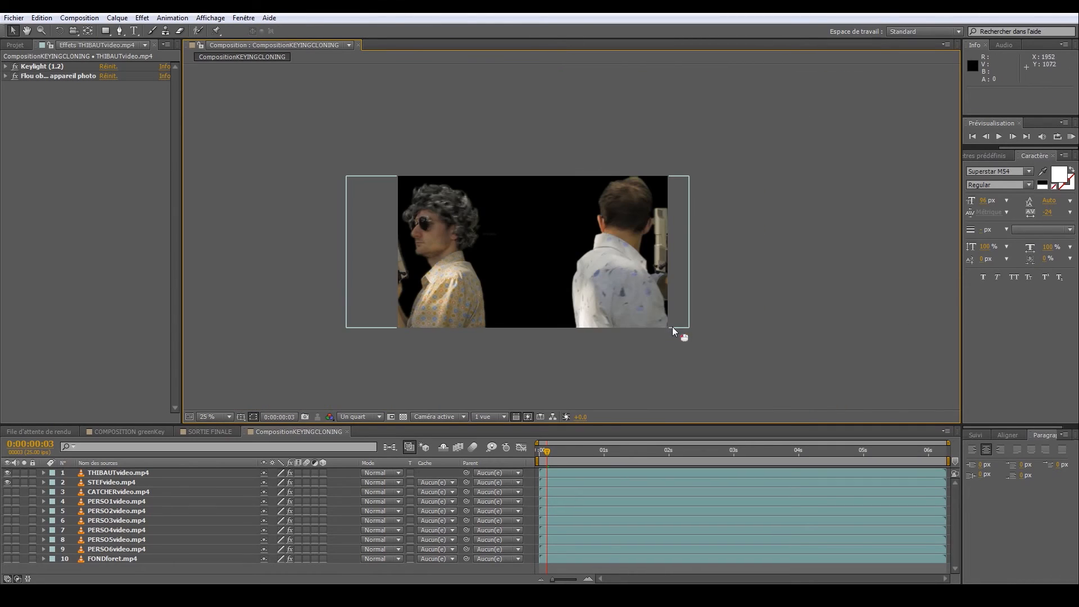
drag(555, 448, 937, 450)
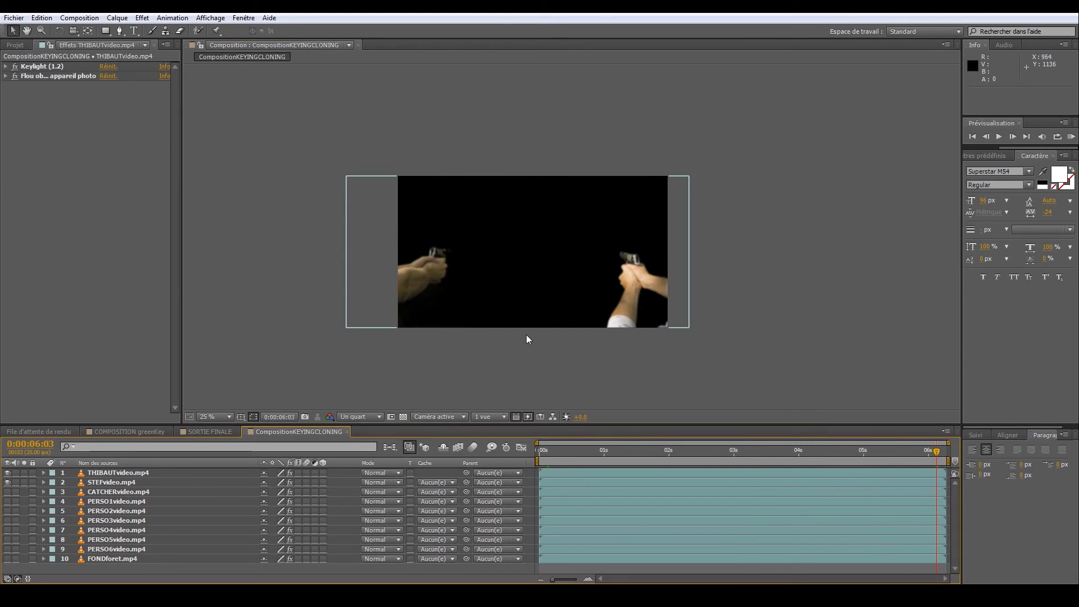
scroll(517, 334, up, 2)
scroll(512, 337, down, 2)
scroll(508, 338, up, 2)
drag(553, 448, 632, 449)
Show the Keylight (1.2) settings of THIBAUTvideo.mp4 and expand its Outside Mask parameters
click(117, 474)
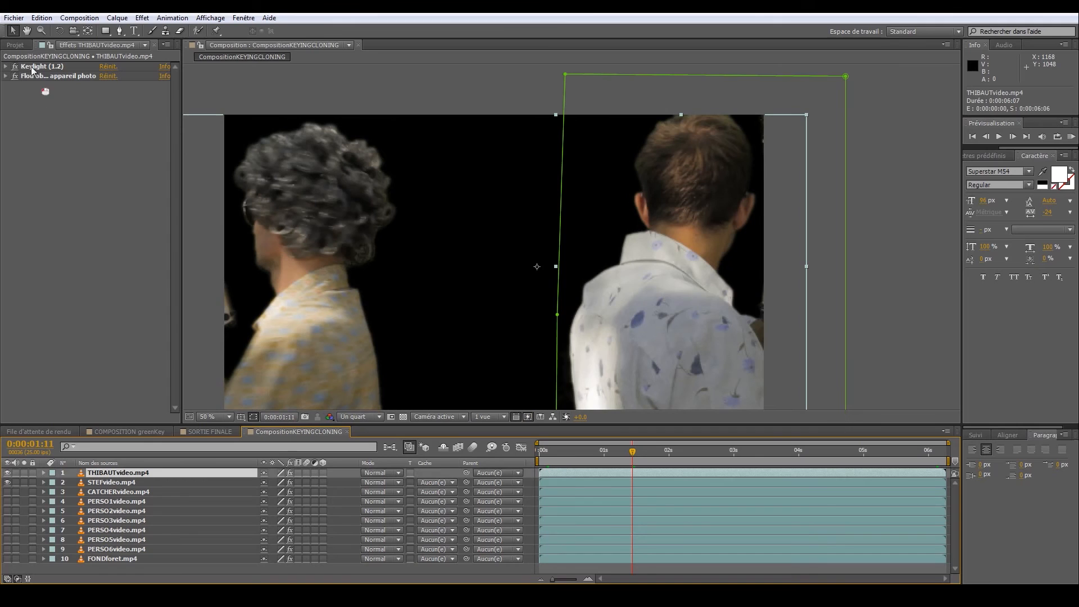
click(6, 67)
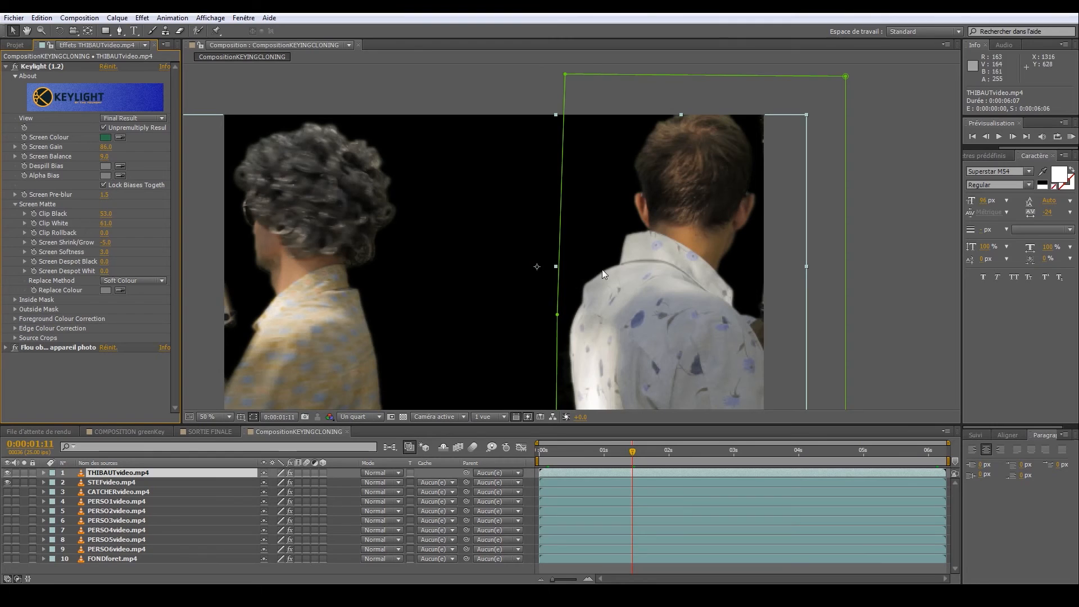
click(15, 309)
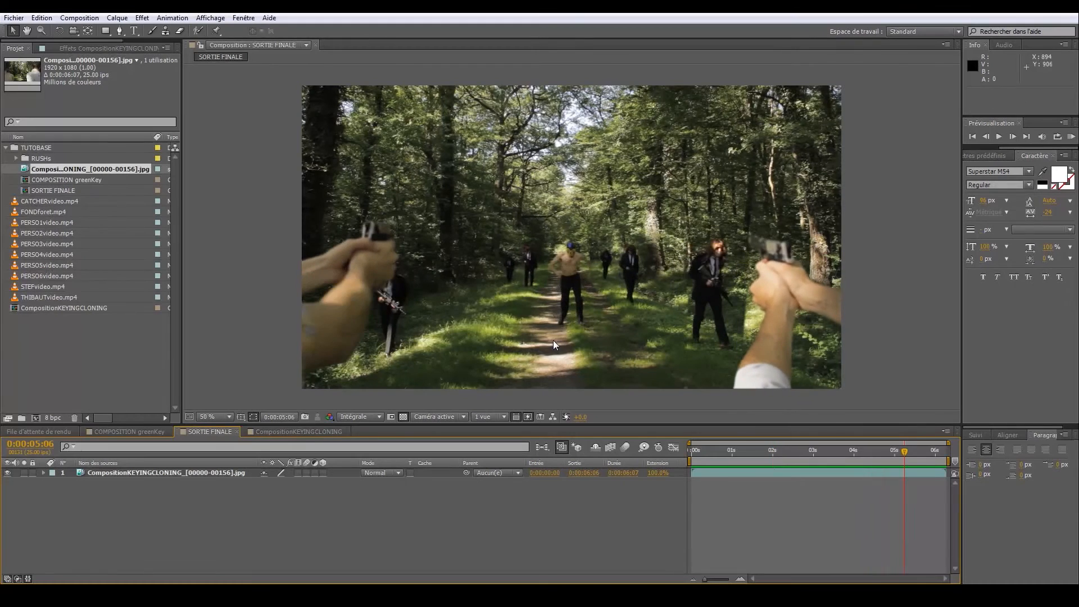
Return to CompositionKEYINGCLONING, solo PERSO2video.mp4 instead of THIBAUTvideo.mp4, and go to 0:00:04:00
click(313, 433)
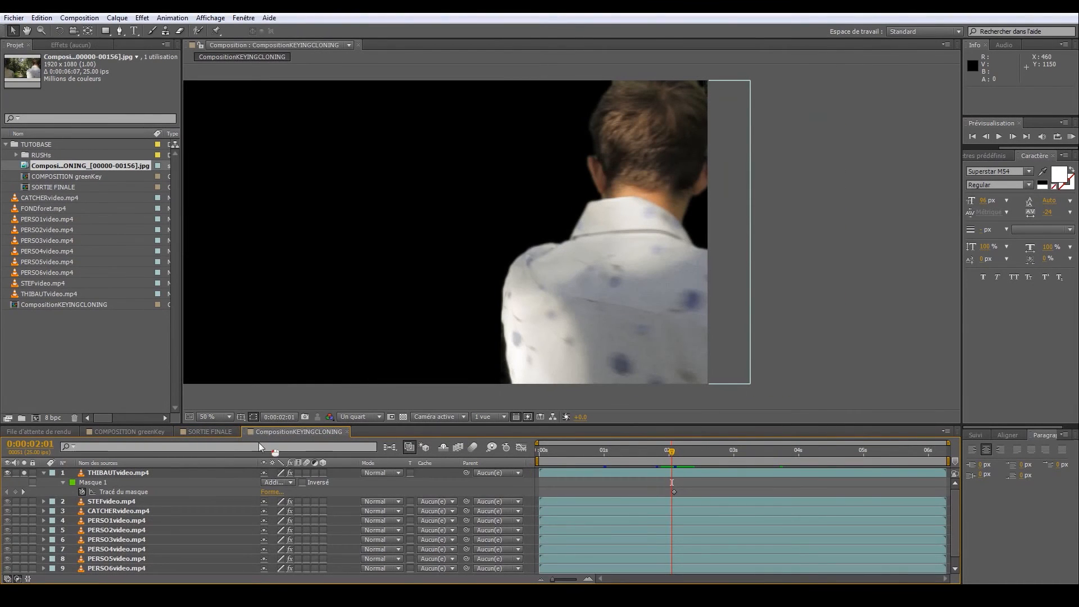
click(44, 474)
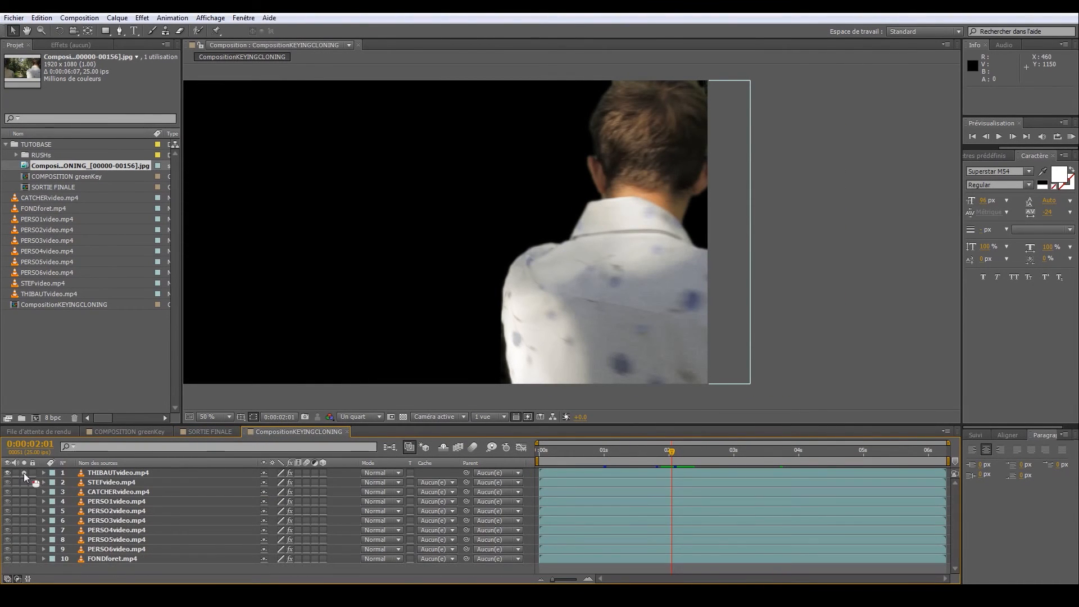
click(24, 511)
click(799, 444)
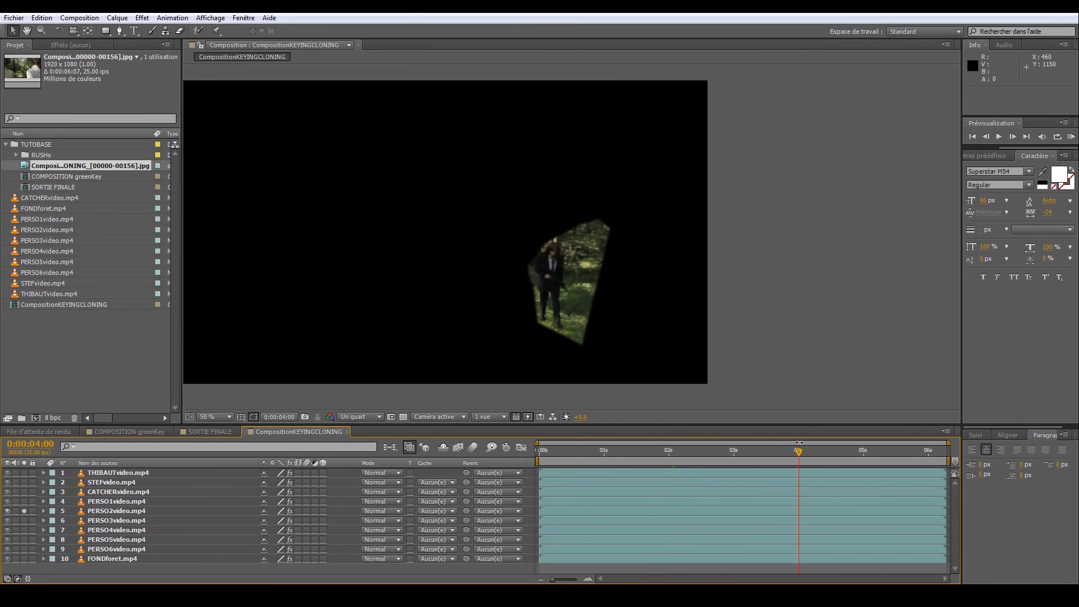
Set the mask feather of PERSO2video.mp4 to 25 pixels and check the softened edge at 0:00:01:05
key(f)
key(f)
click(126, 512)
key(f)
click(275, 530)
text(20)
key(Return)
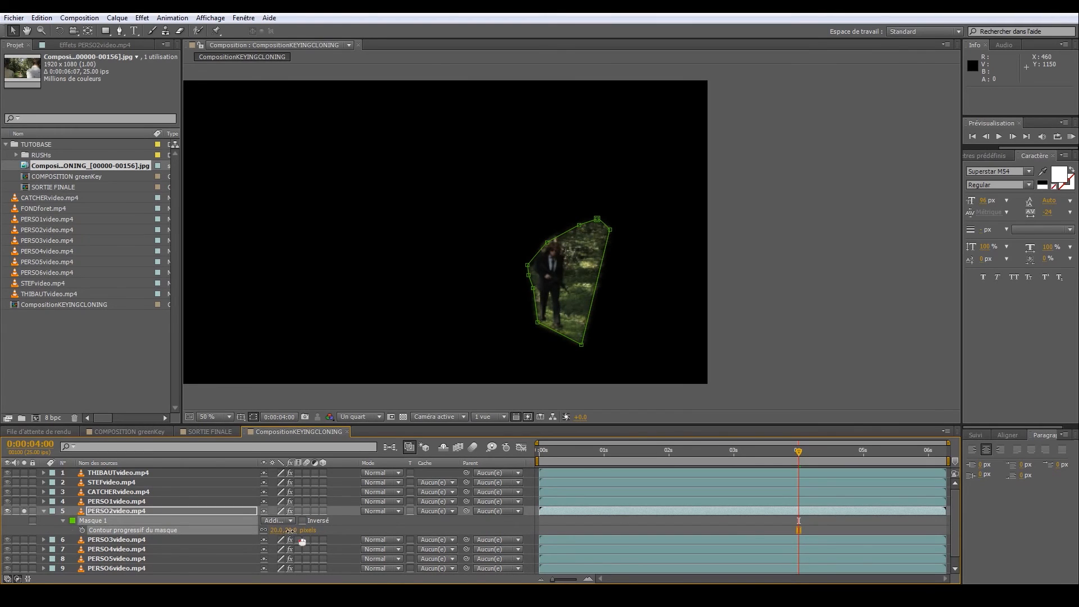
text(25)
key(Return)
click(622, 529)
drag(552, 455, 617, 444)
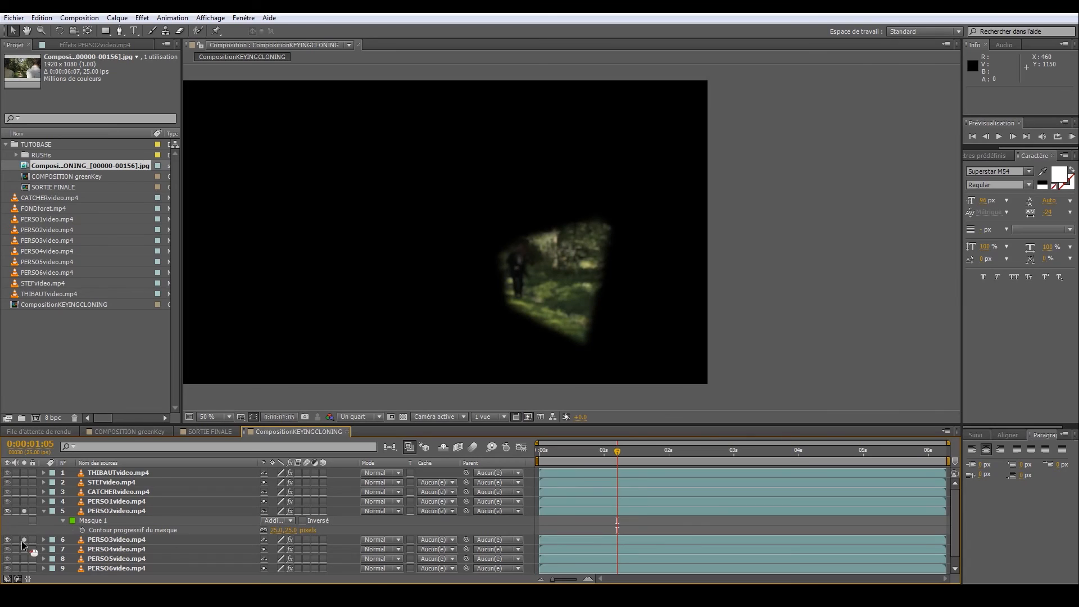
Solo PERSO5video.mp4 and PERSO6video.mp4 alongside PERSO2video.mp4 and go to 0:00:03:22
click(24, 540)
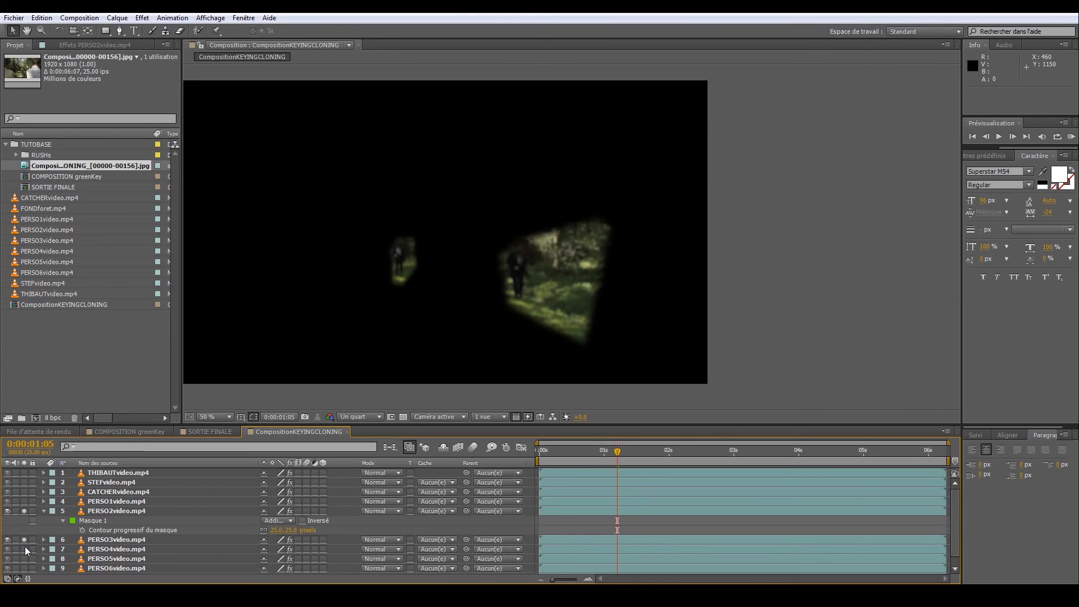
click(24, 549)
drag(504, 306, 556, 322)
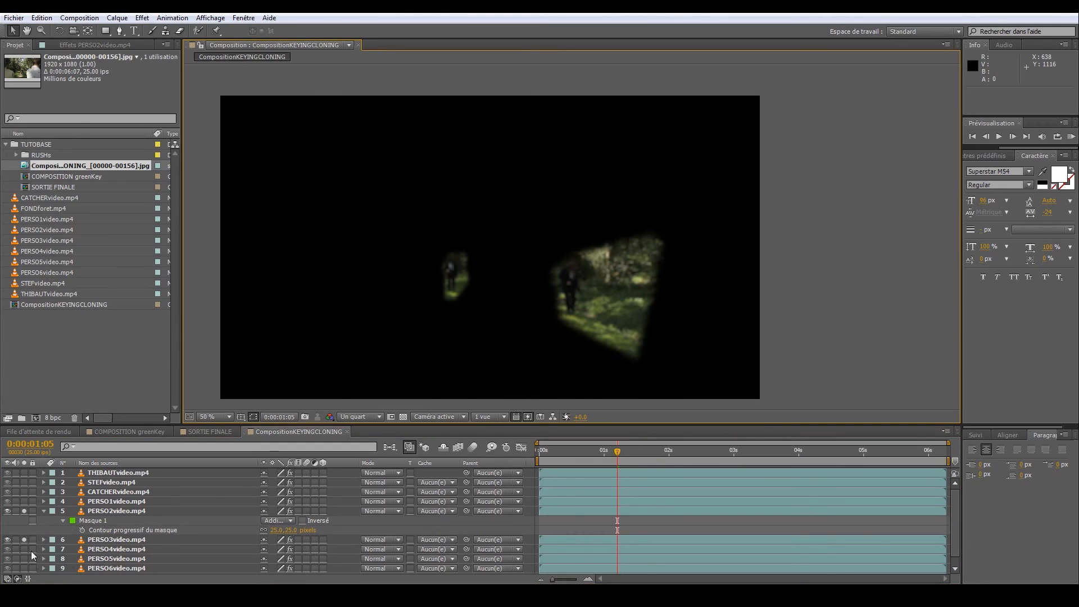
click(24, 502)
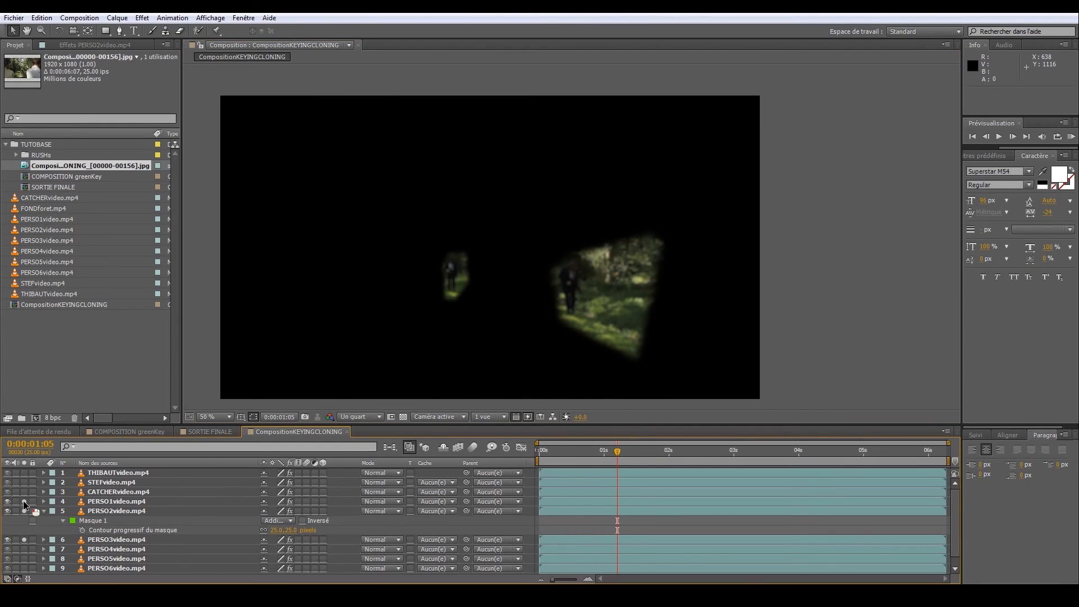
click(25, 501)
click(24, 540)
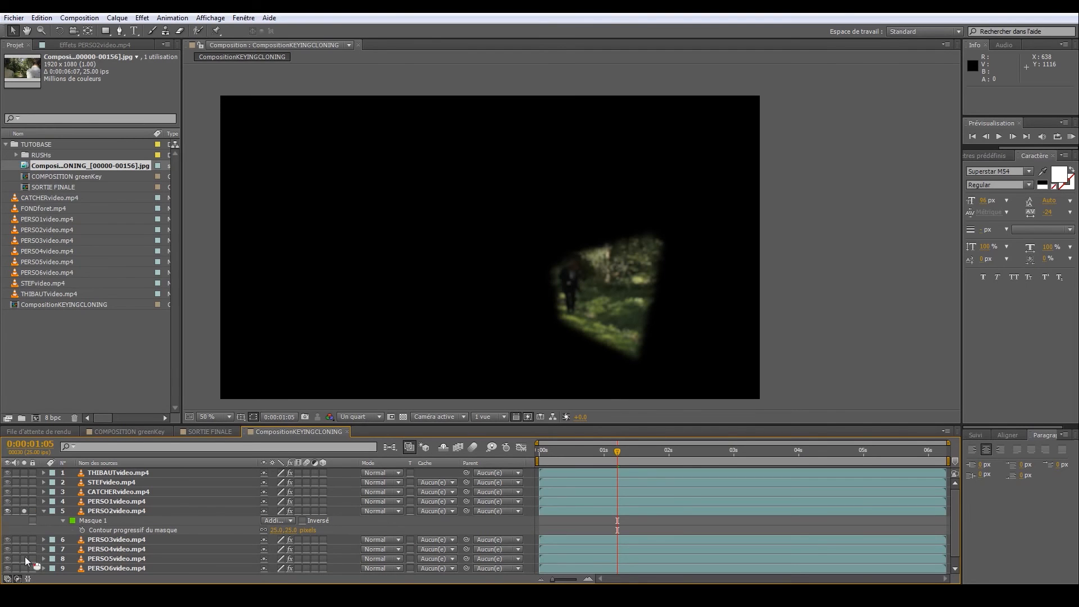
click(24, 549)
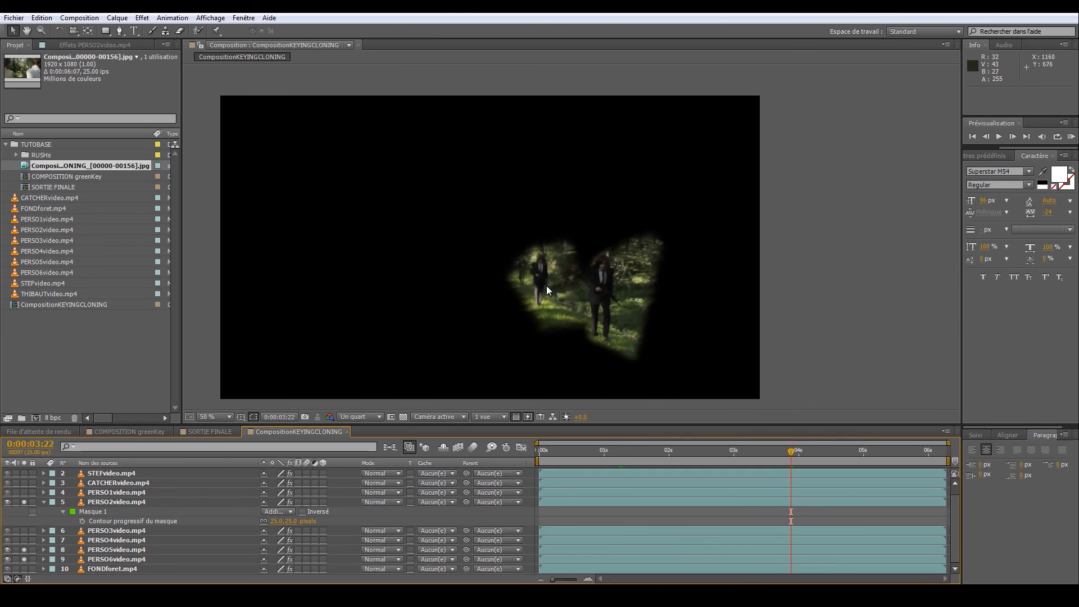
Show the mask path keyframes of PERSO5video.mp4 and shift the mask's left-side vertices slightly right at 0:00:03:17
scroll(531, 310, up, 1)
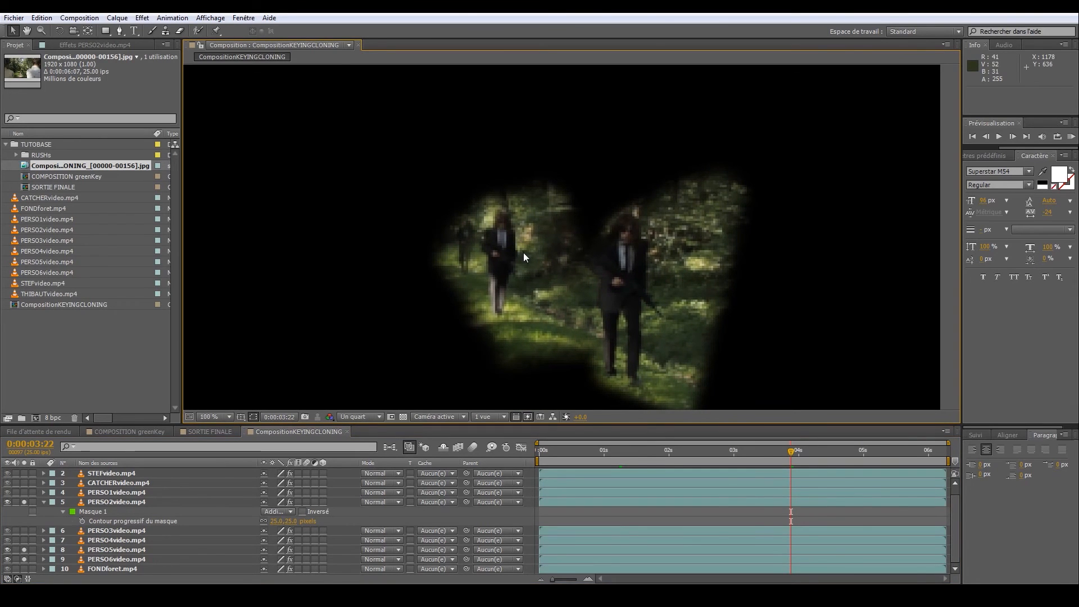
scroll(454, 268, up, 1)
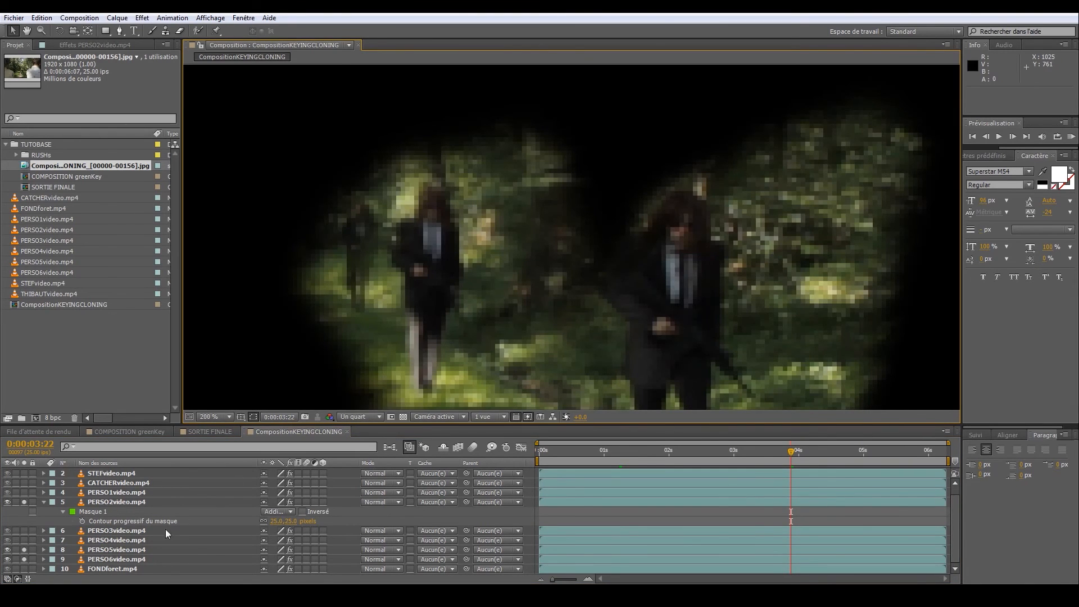
click(96, 551)
drag(436, 302, 464, 286)
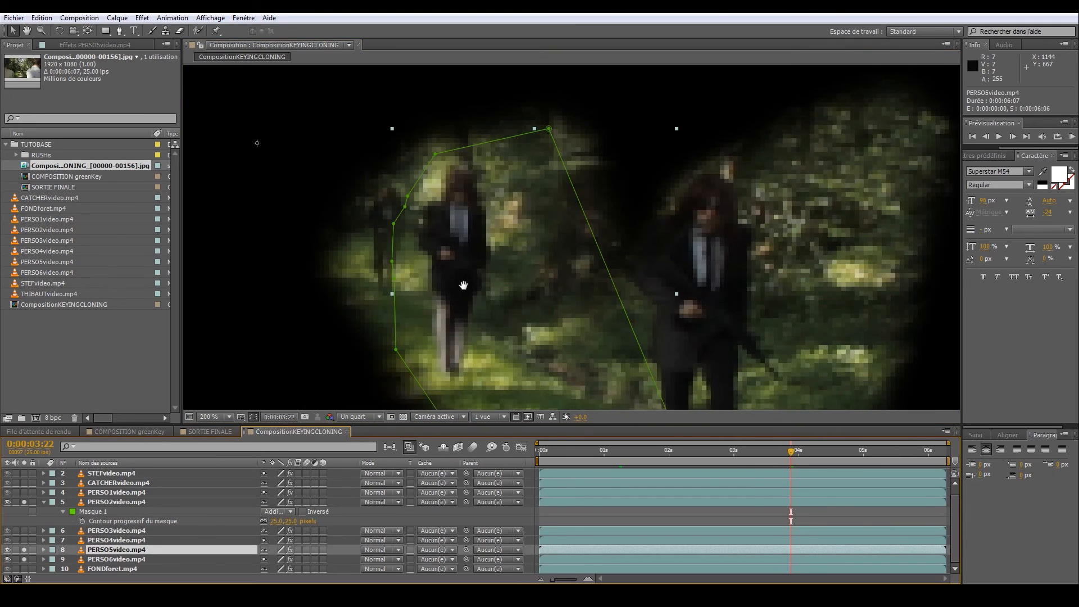
key(m)
key(comma)
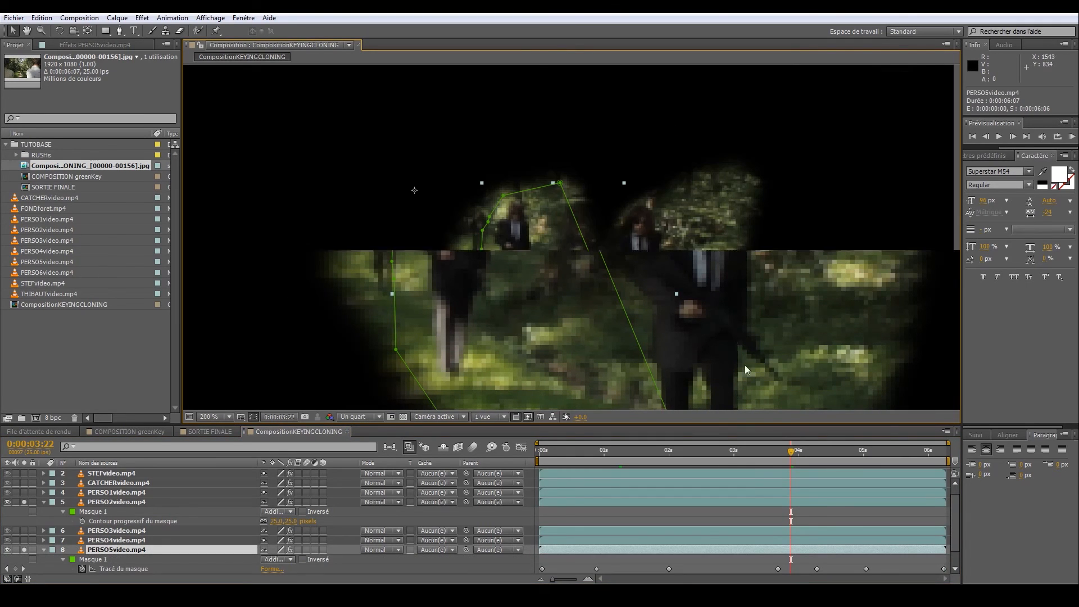
drag(683, 329, 679, 304)
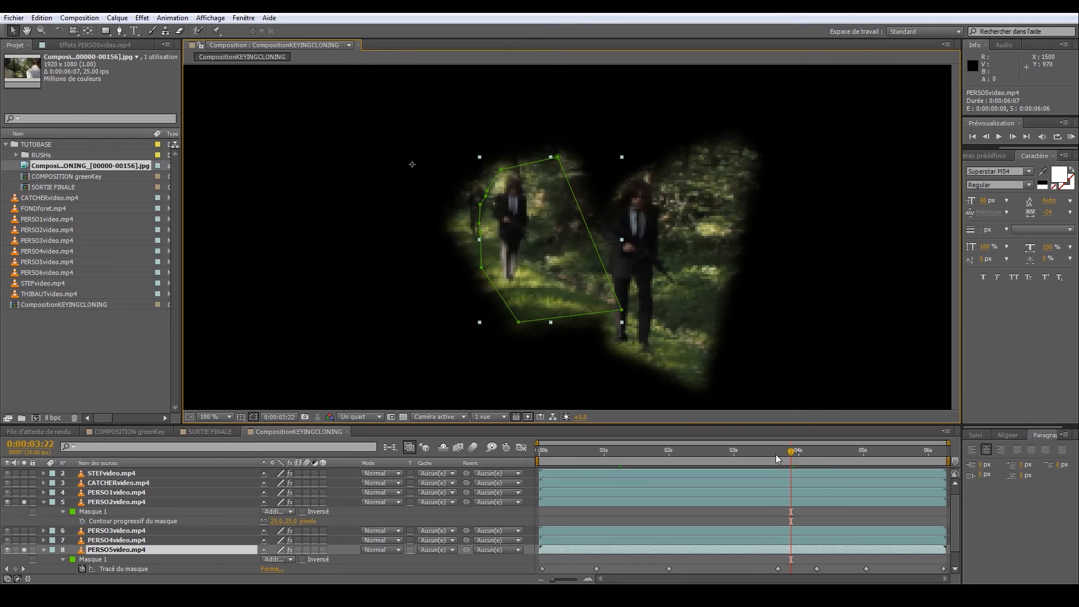
click(481, 269)
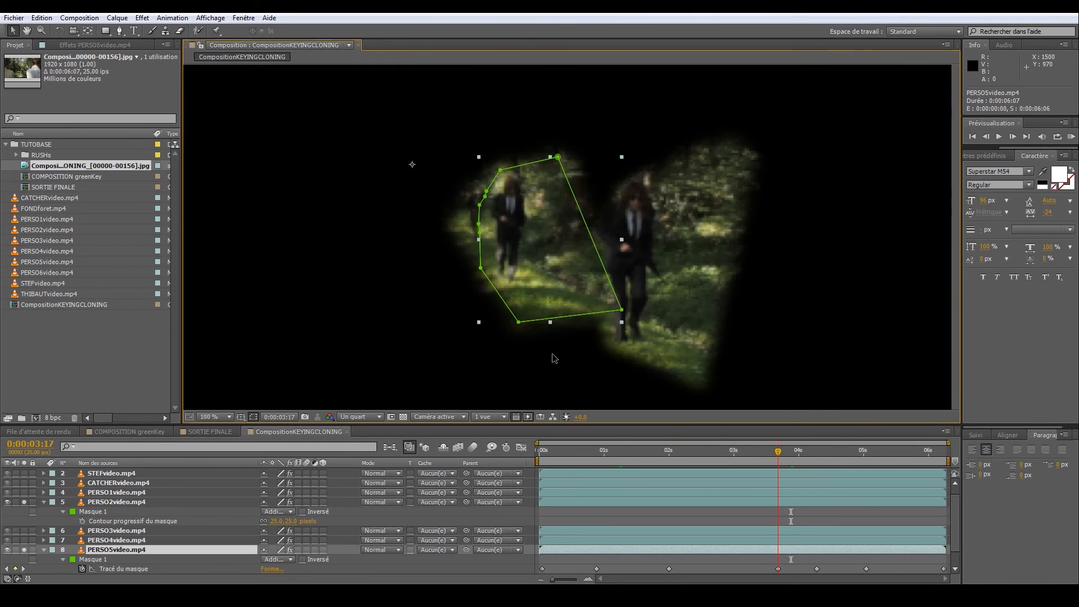
drag(440, 150, 529, 335)
drag(481, 269, 489, 270)
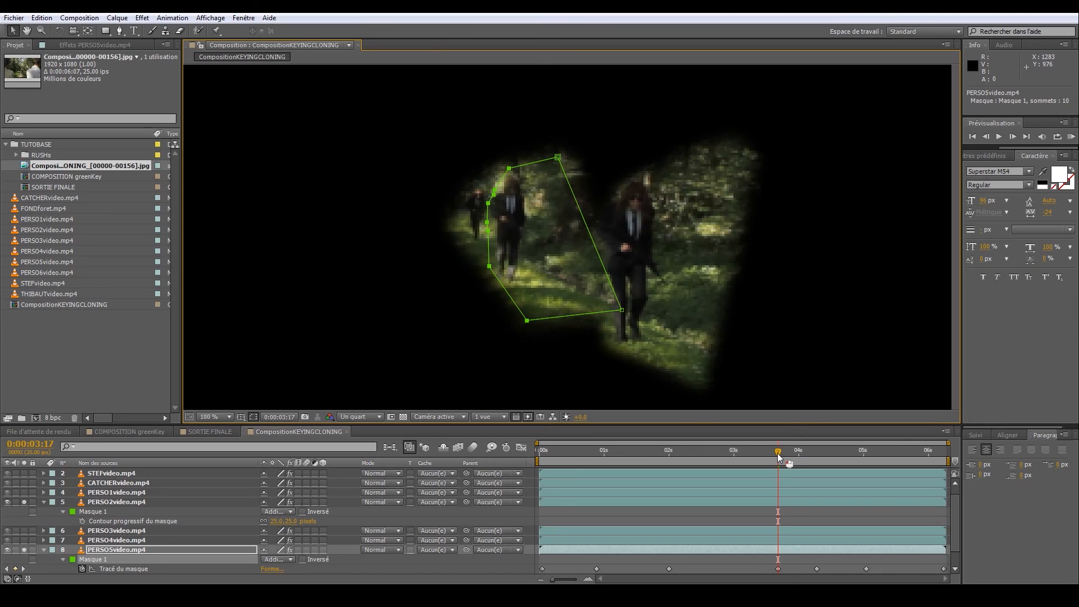
Shift the left-side vertices of the PERSO5video.mp4 mask slightly right at 0:00:04:07, 0:00:05:01 and 0:00:03:02
drag(778, 453, 791, 454)
drag(723, 456, 817, 457)
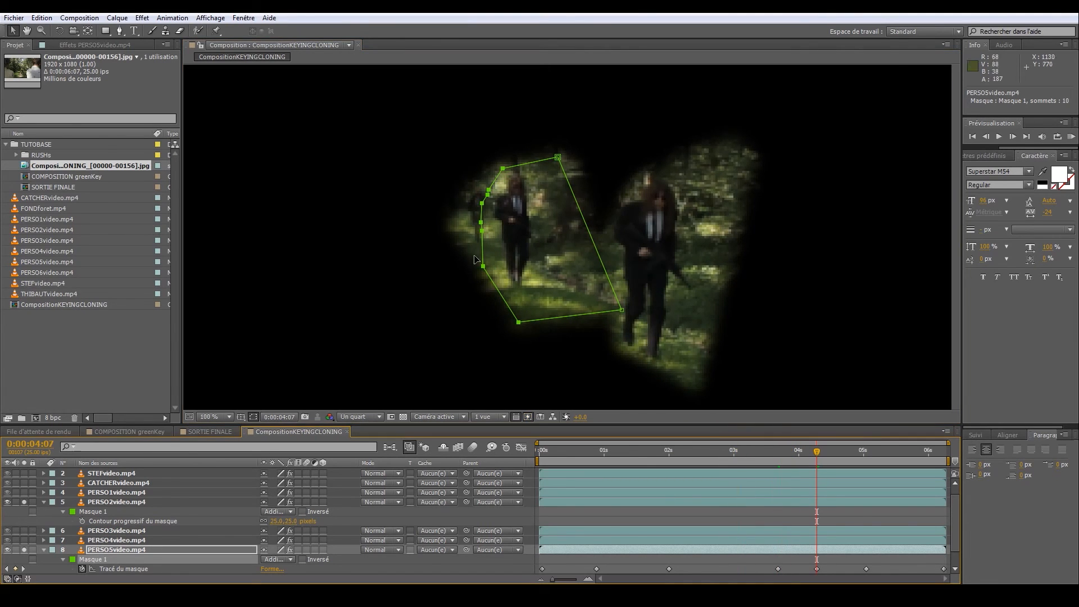
drag(483, 267, 492, 270)
drag(834, 450, 866, 454)
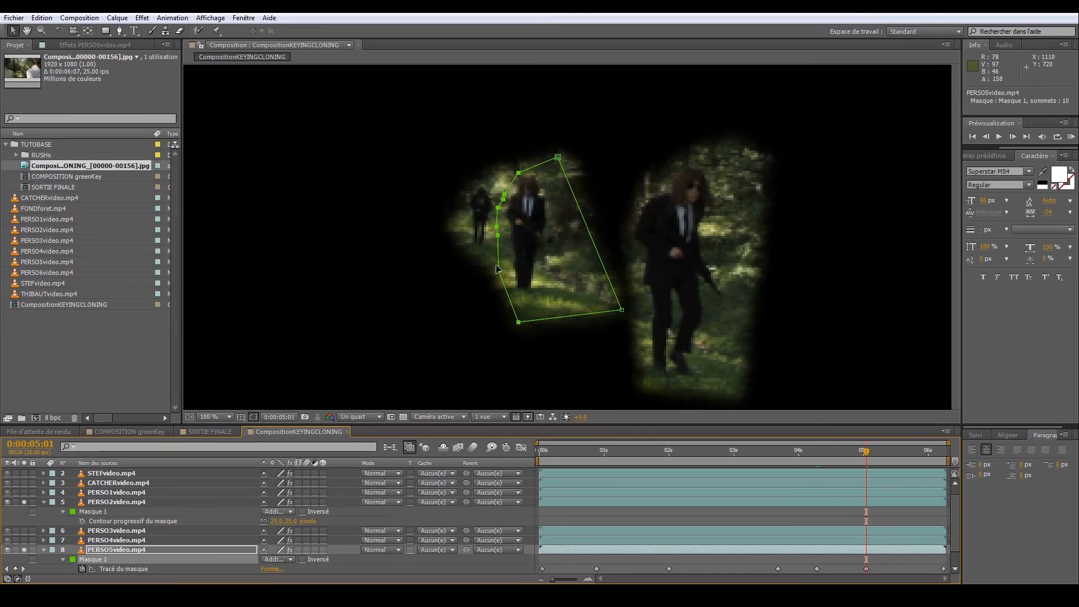
drag(500, 271, 503, 271)
click(740, 448)
drag(479, 273, 485, 272)
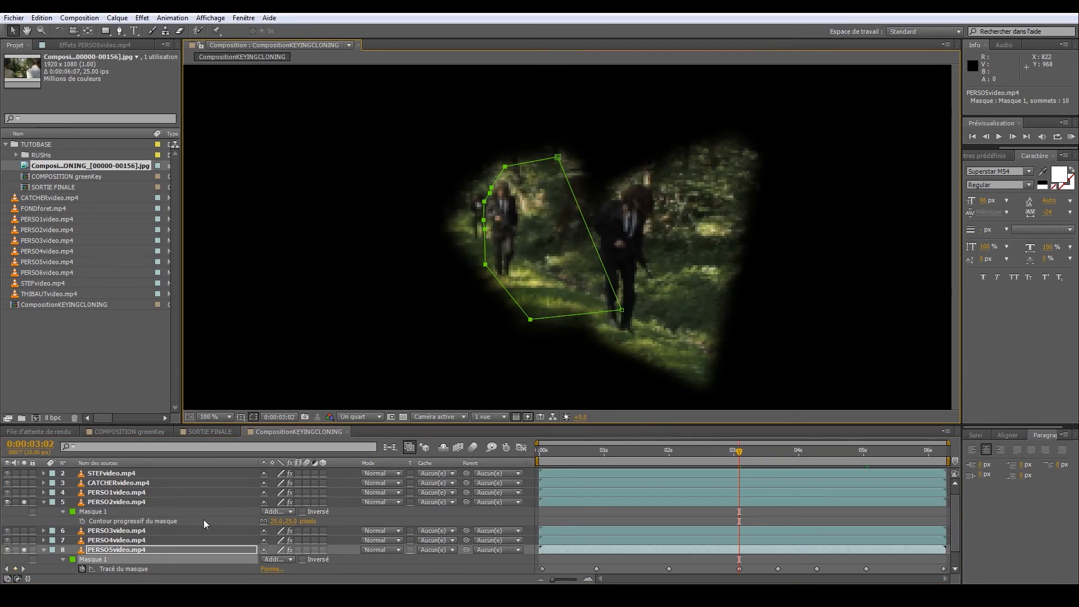
Lower the mask feather of PERSO5video.mp4 to 18.2 pixels at 0:00:03:02
key(f)
scroll(163, 545, down, 1)
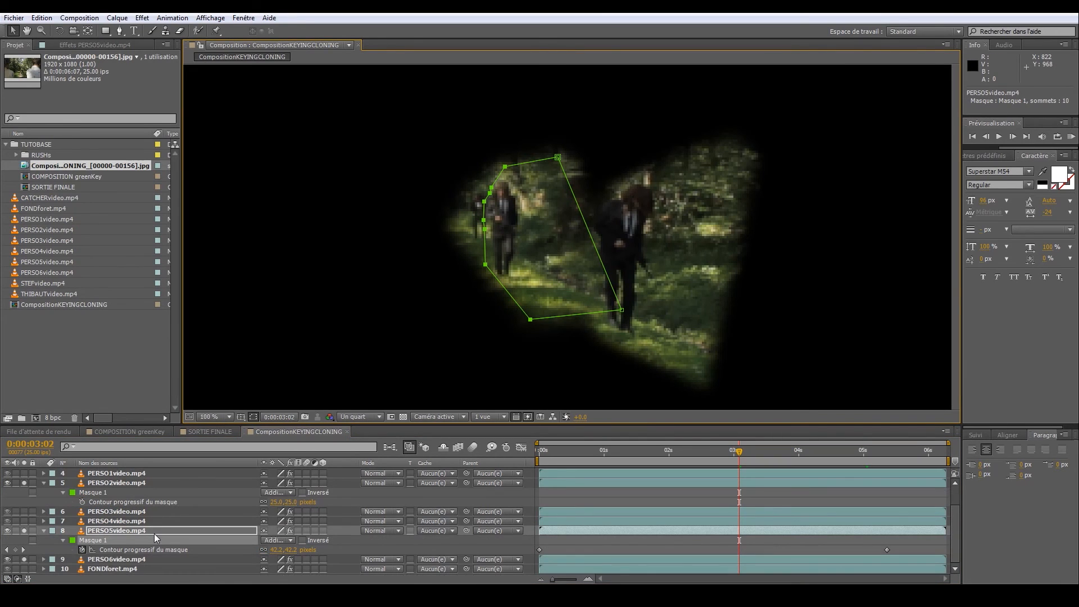
drag(279, 555, 279, 565)
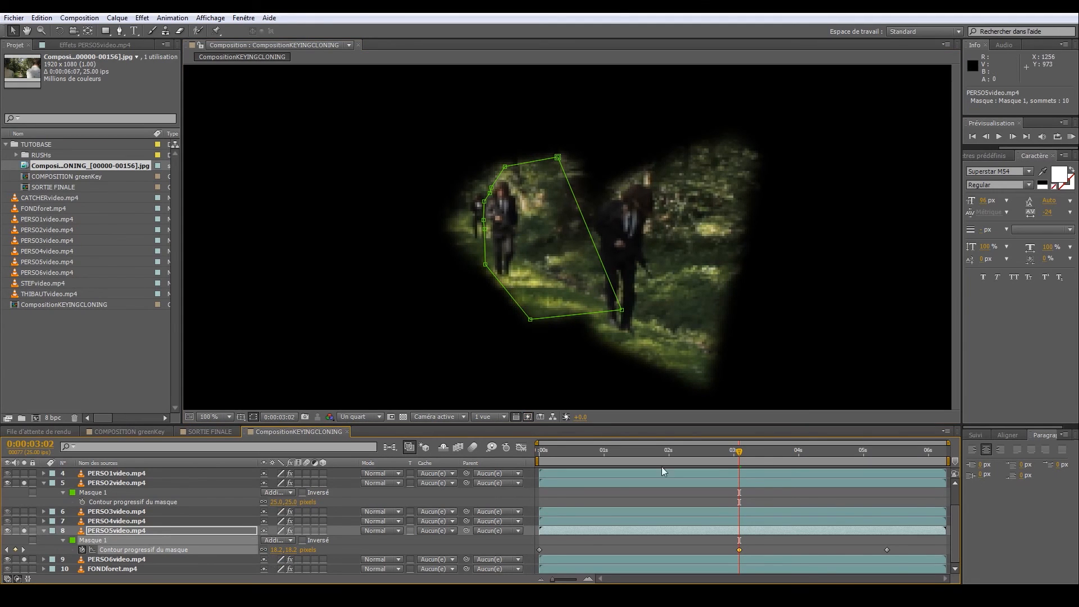
At 0:00:02:00, shift the left edge of the PERSO5video.mp4 mask toward the walking man and set its feather to 21.1 pixels
drag(738, 457, 669, 464)
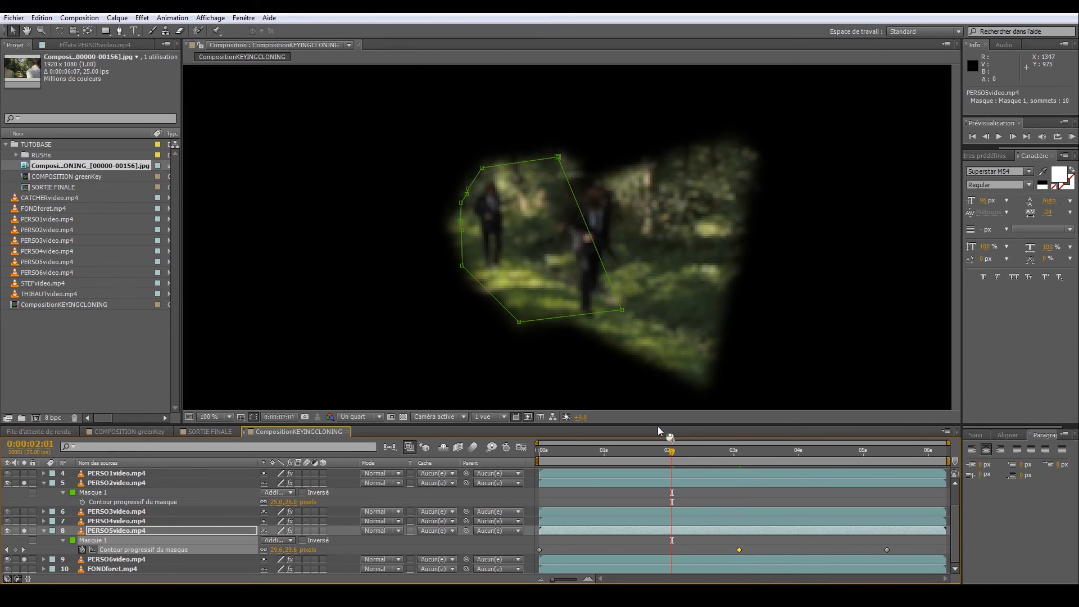
key(u)
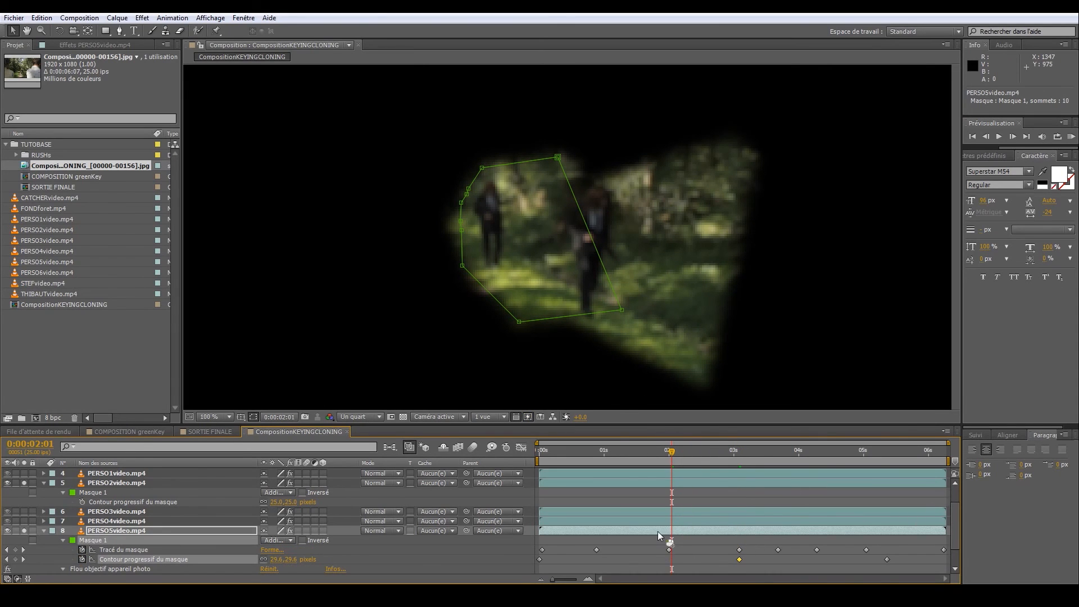
key(Page_Up)
click(463, 266)
drag(446, 168, 474, 266)
click(465, 274)
drag(471, 222, 482, 268)
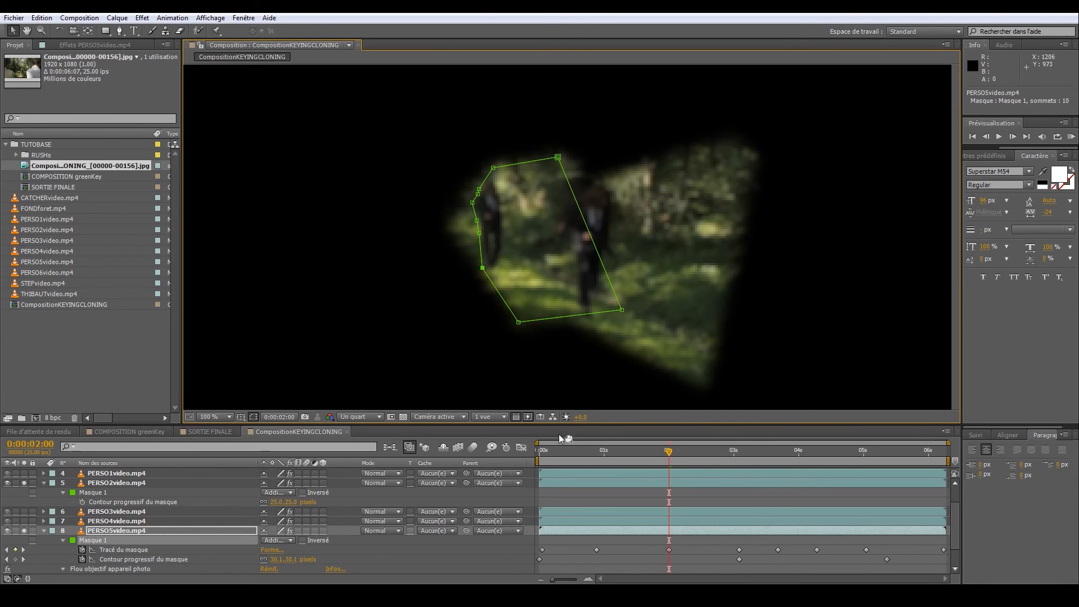
drag(278, 559, 275, 559)
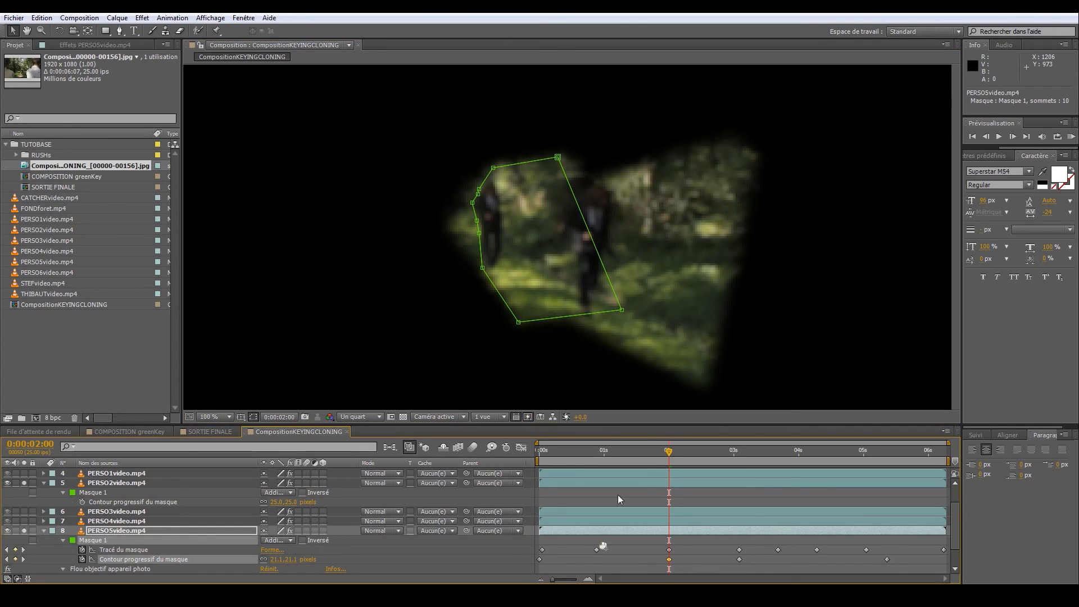
At 0:00:00:22, reshape the left edge of the PERSO5video.mp4 mask around the man, and go to 0:00:00:02
click(636, 453)
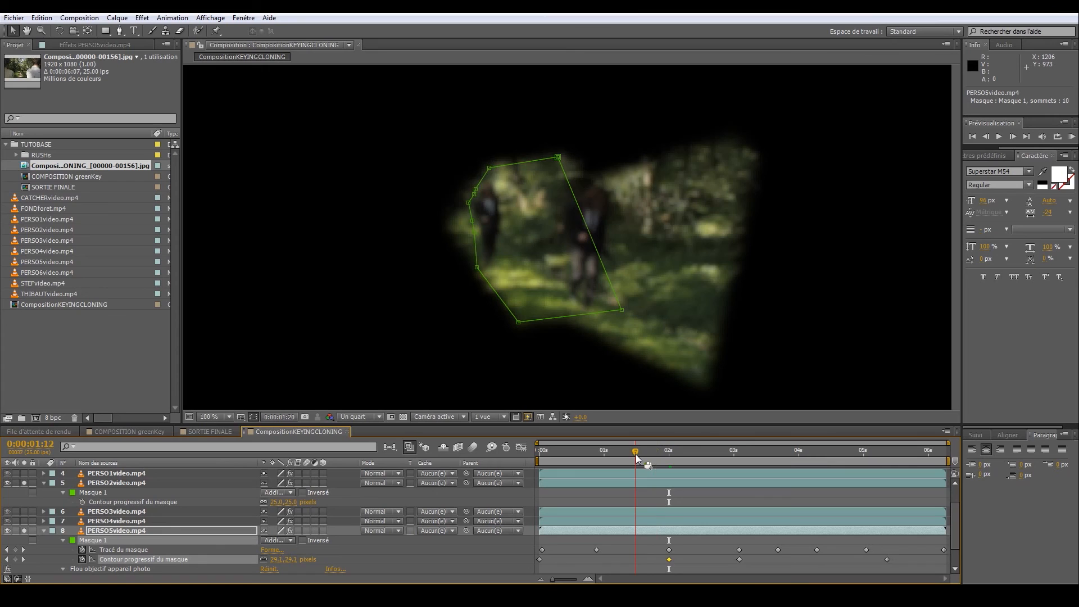
click(599, 458)
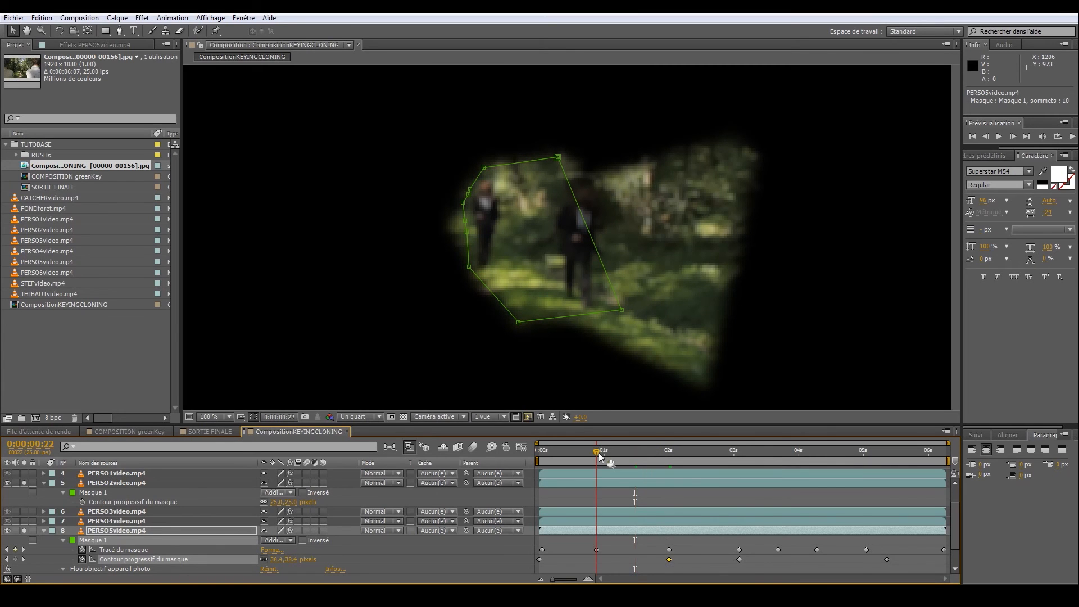
click(469, 265)
drag(456, 266, 459, 207)
drag(459, 194, 473, 182)
drag(473, 167, 486, 169)
click(543, 450)
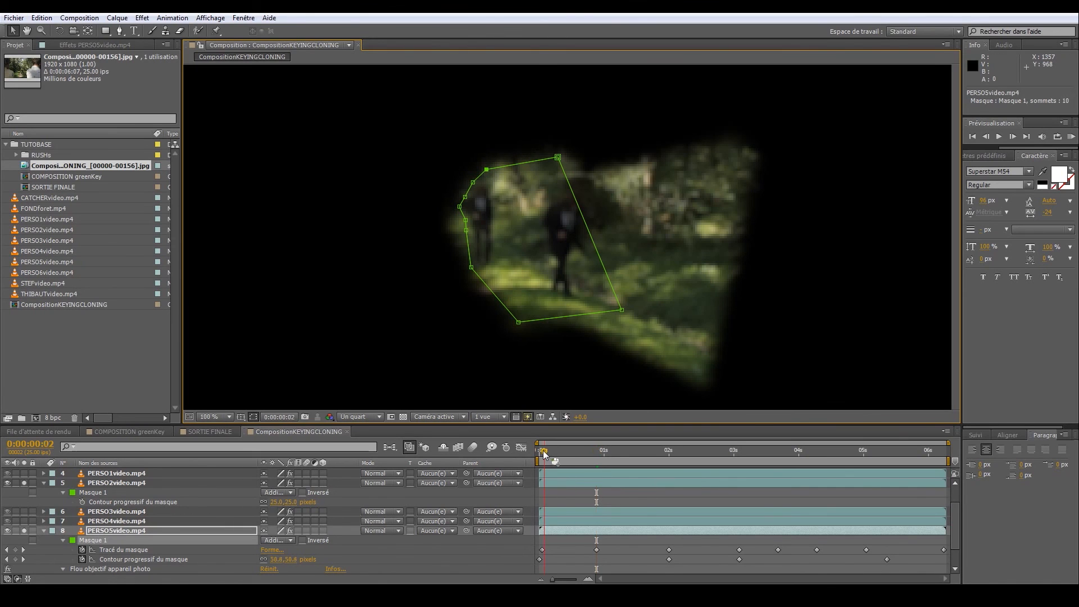
At 0:00:00:00, shift the left-edge vertices of the PERSO5video.mp4 mask toward the man and delete the mask feather keyframe there
click(541, 549)
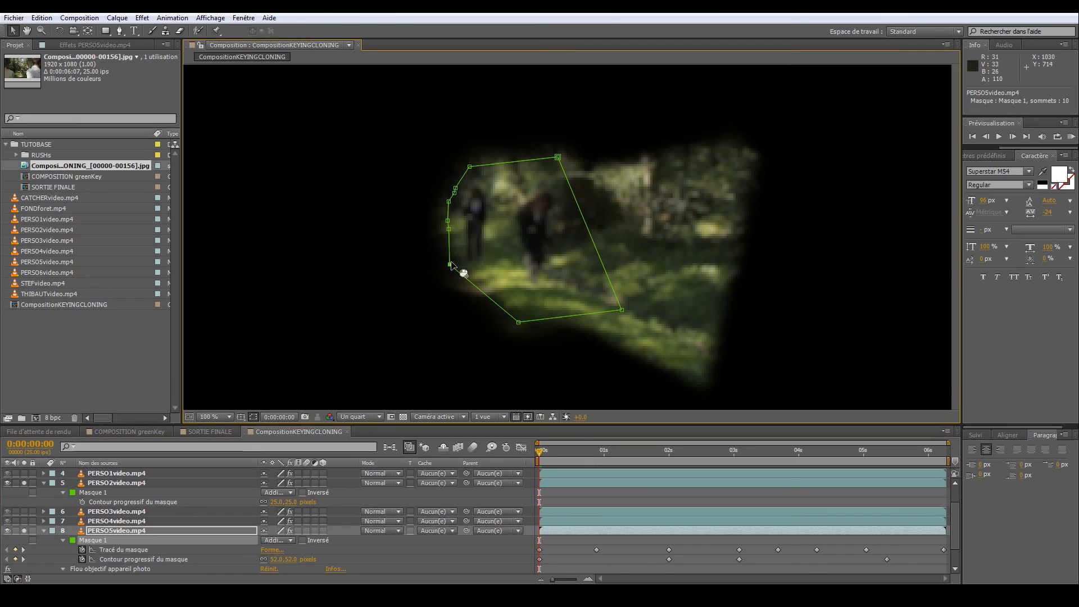
drag(428, 172, 464, 264)
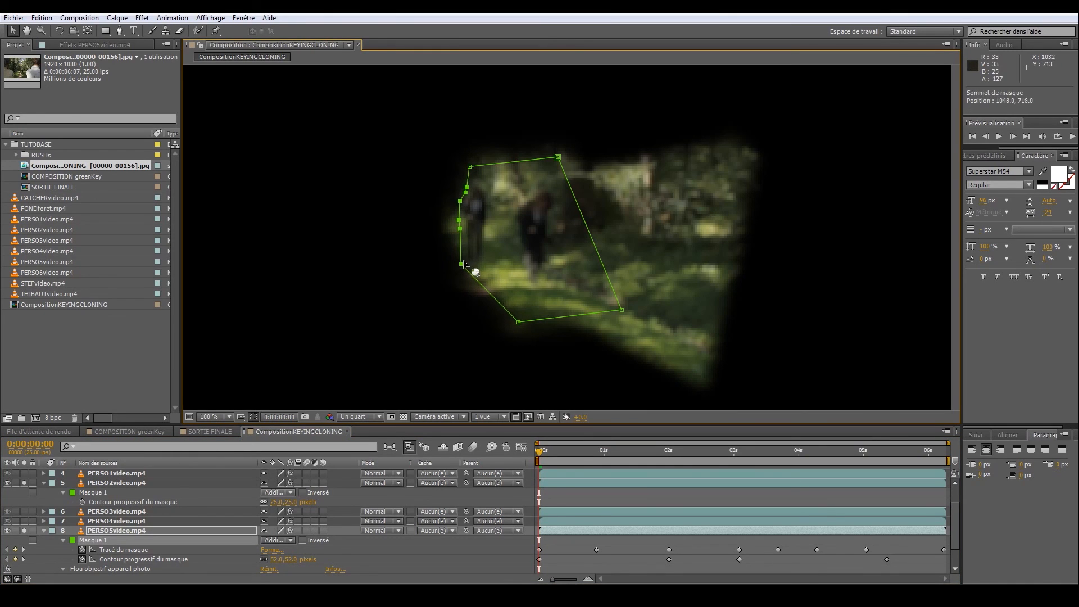
click(156, 561)
click(533, 561)
click(539, 560)
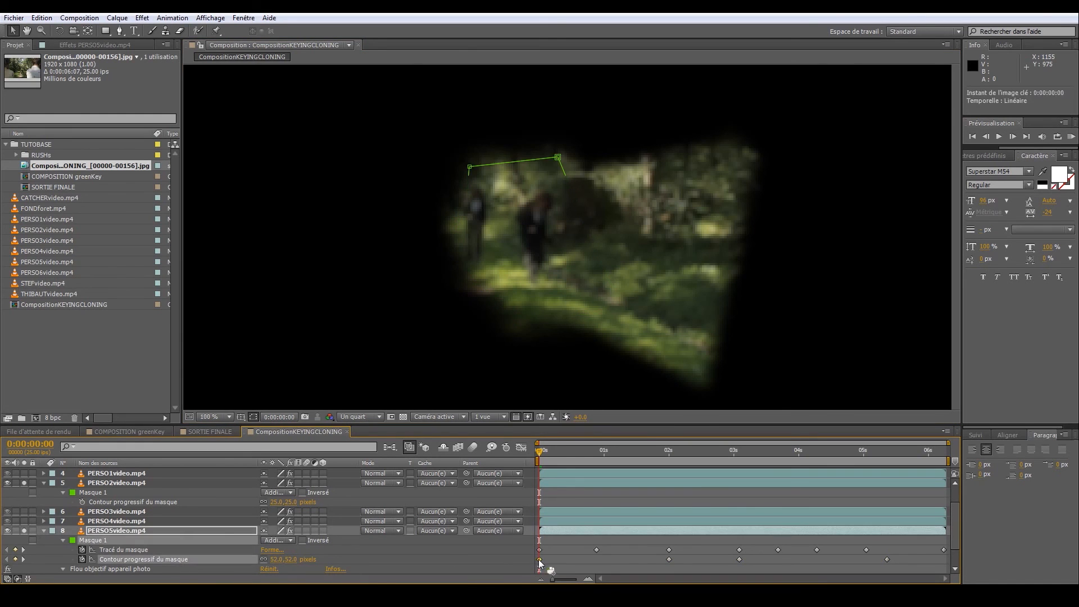
key(Delete)
click(584, 564)
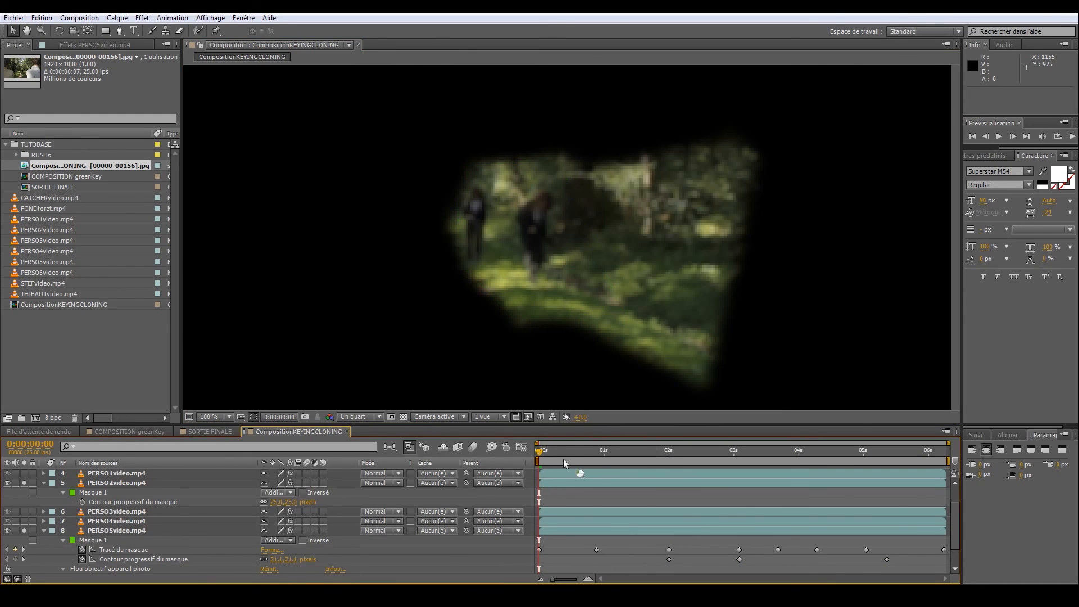
Check the mask outlines of PERSO5video.mp4, PERSO2video.mp4 and PERSO6video.mp4 at 0:00:00:22
drag(542, 450, 584, 447)
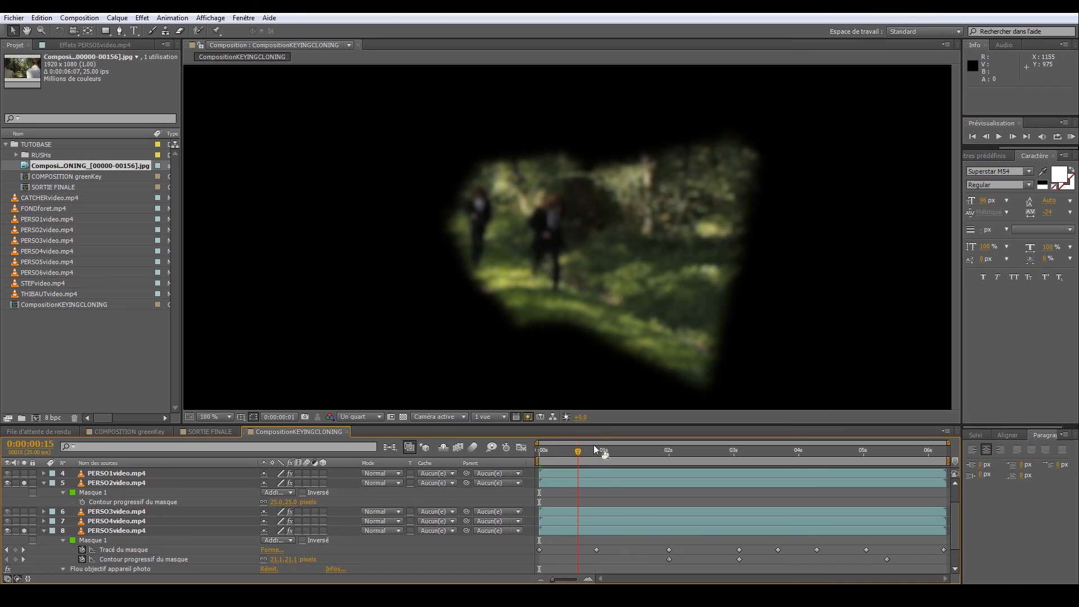
click(597, 449)
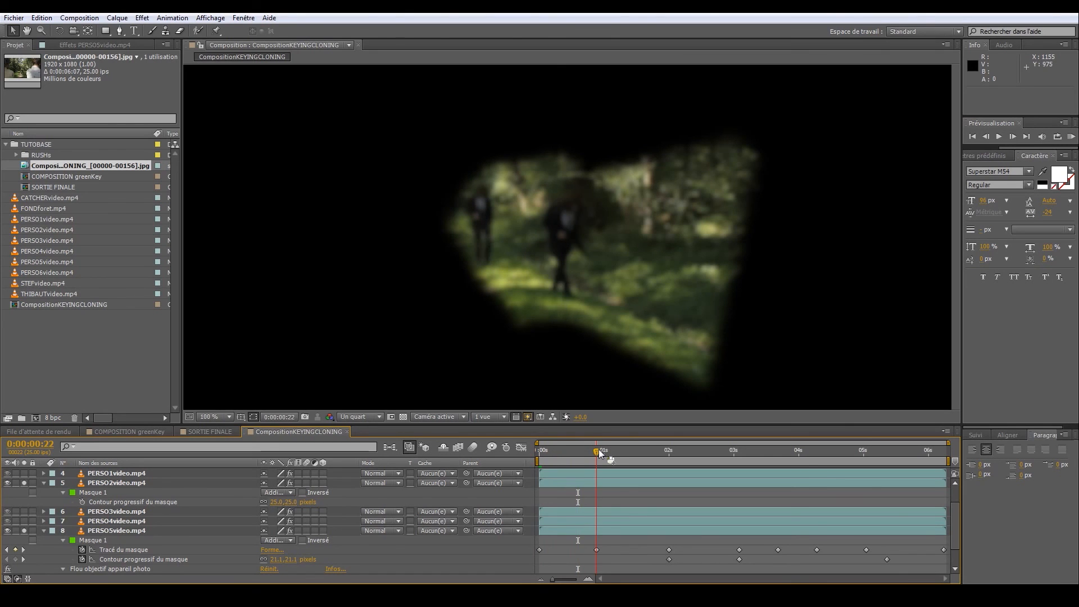
click(597, 551)
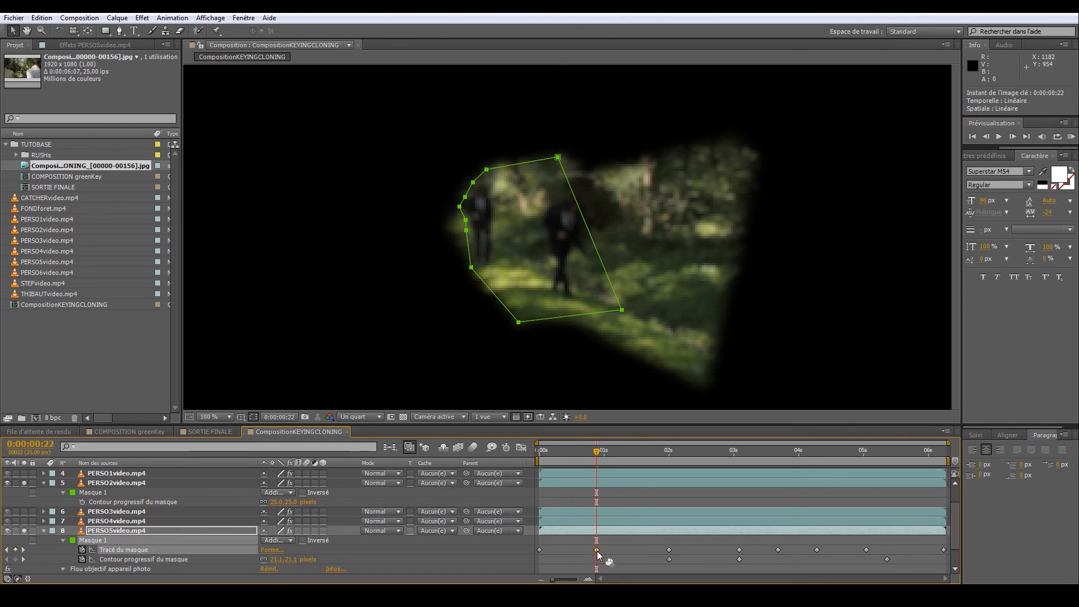
key(ctrl+t)
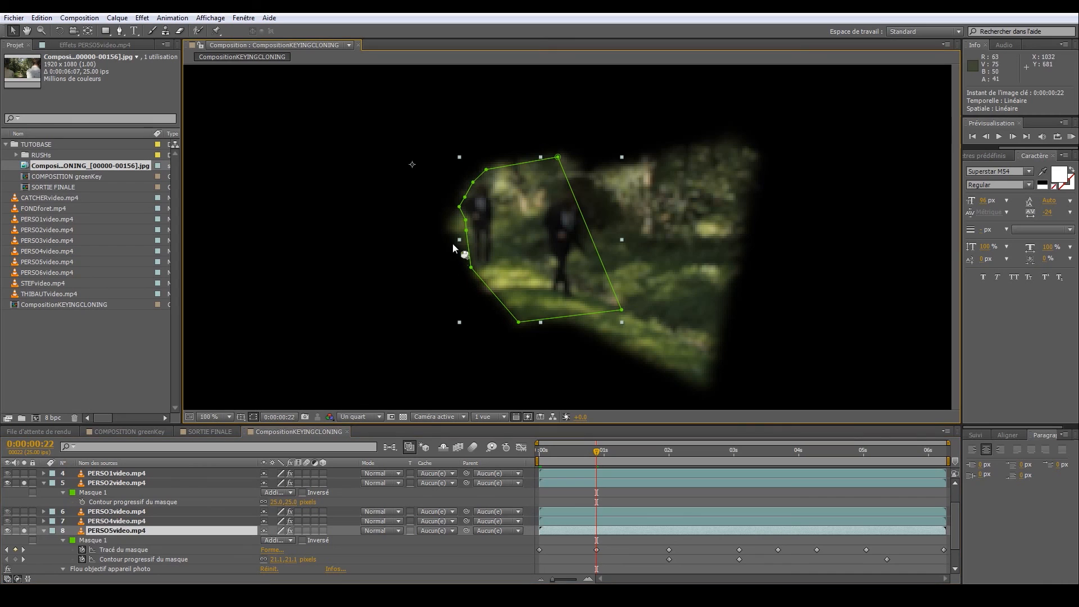
click(618, 525)
click(188, 530)
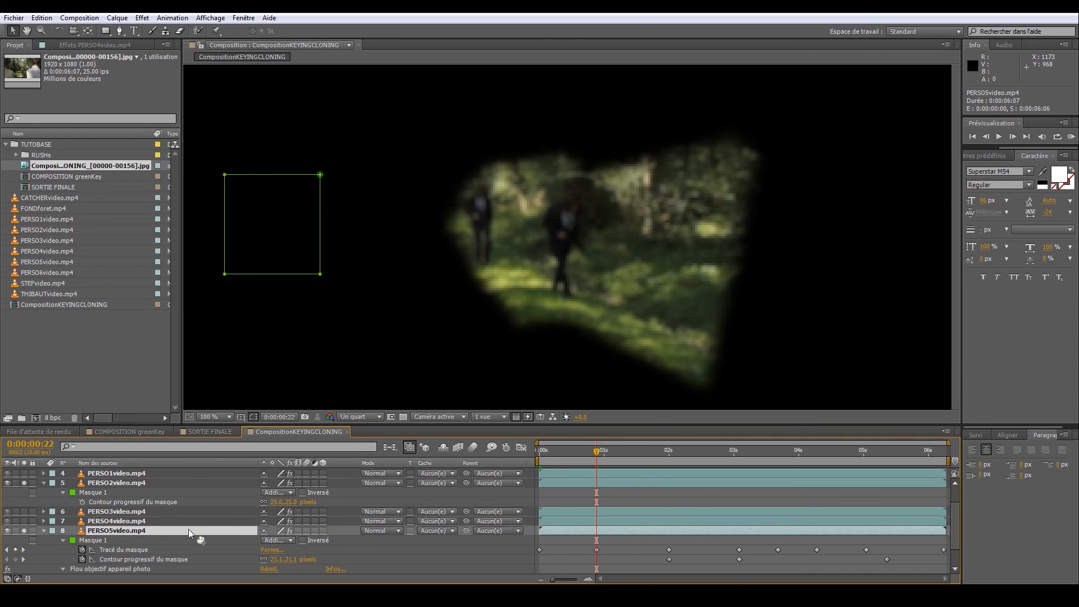
click(139, 480)
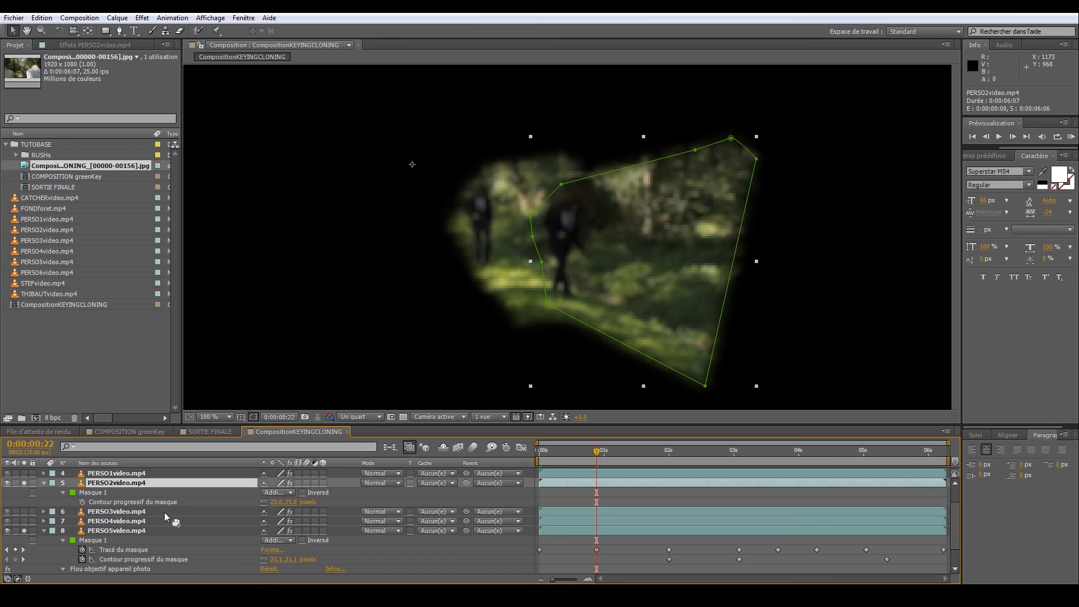
scroll(164, 512, down, 3)
click(145, 560)
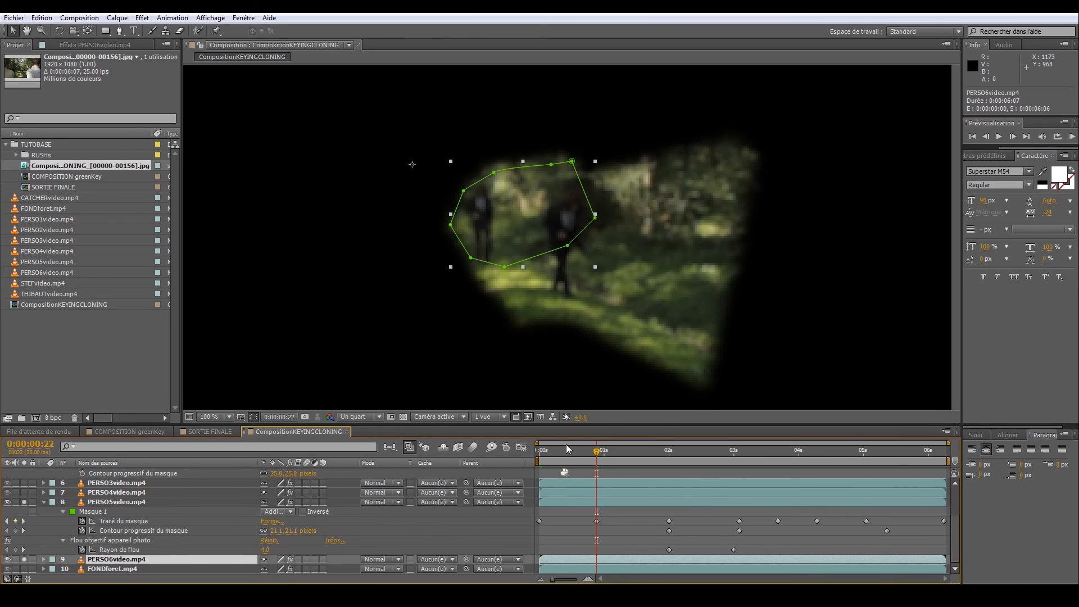
Go to 0:00:02:22 and set the preview resolution to half (Un demi) for a close-up of the walking man
drag(605, 455, 726, 457)
key(period)
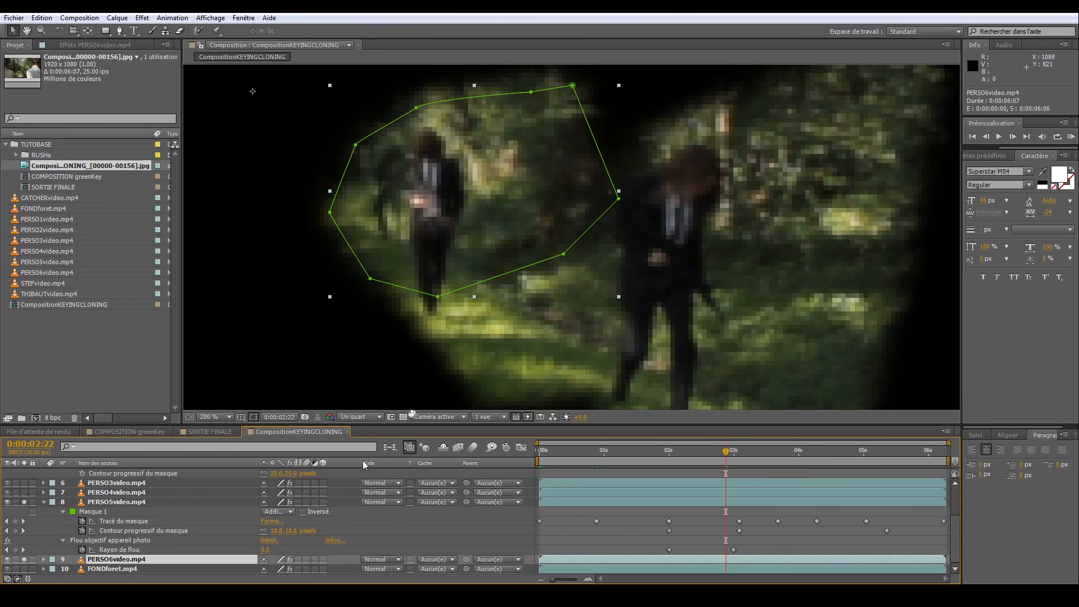
click(353, 419)
click(363, 459)
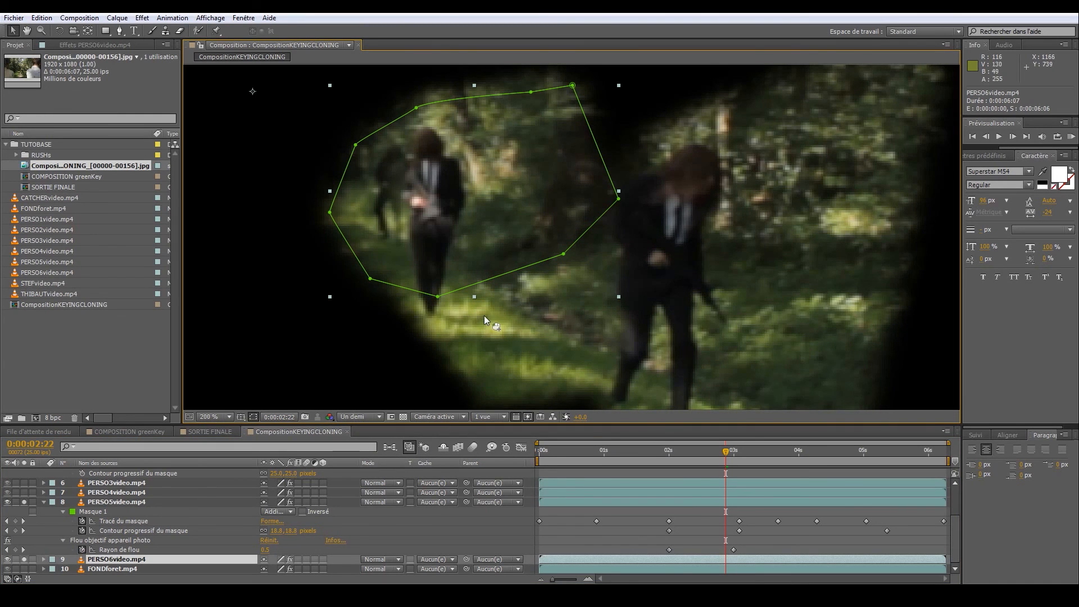
drag(484, 315, 582, 308)
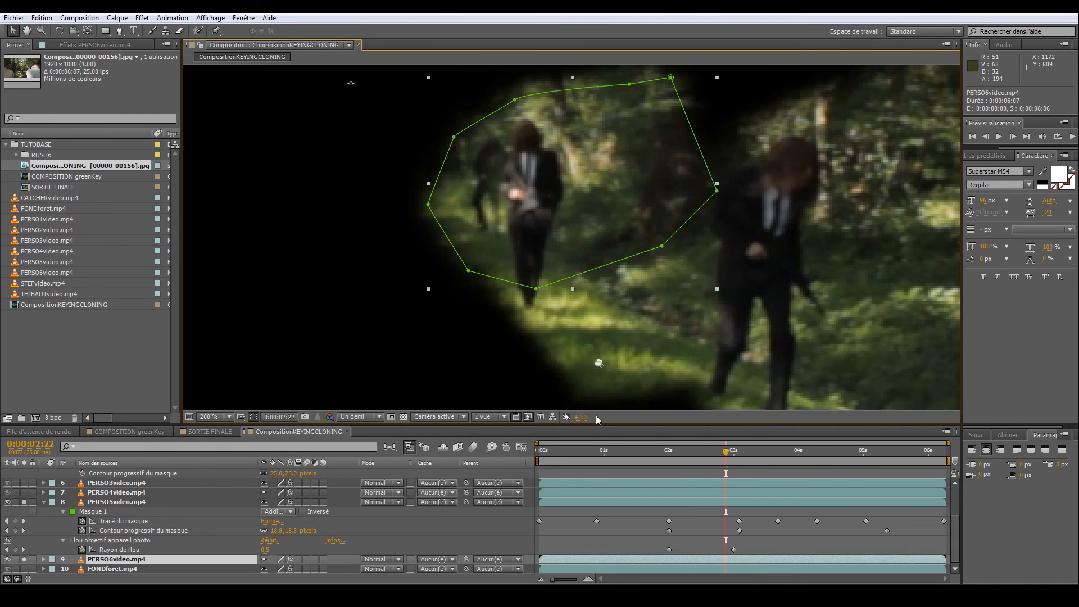
At 0:00:02:22, reshape the left edge of the PERSO5video.mp4 mask closer to the man's body and foot
click(735, 519)
click(496, 286)
drag(490, 159, 506, 207)
mouse_move(497, 286)
mouse_down()
mouse_move(524, 304)
mouse_move(507, 300)
mouse_up()
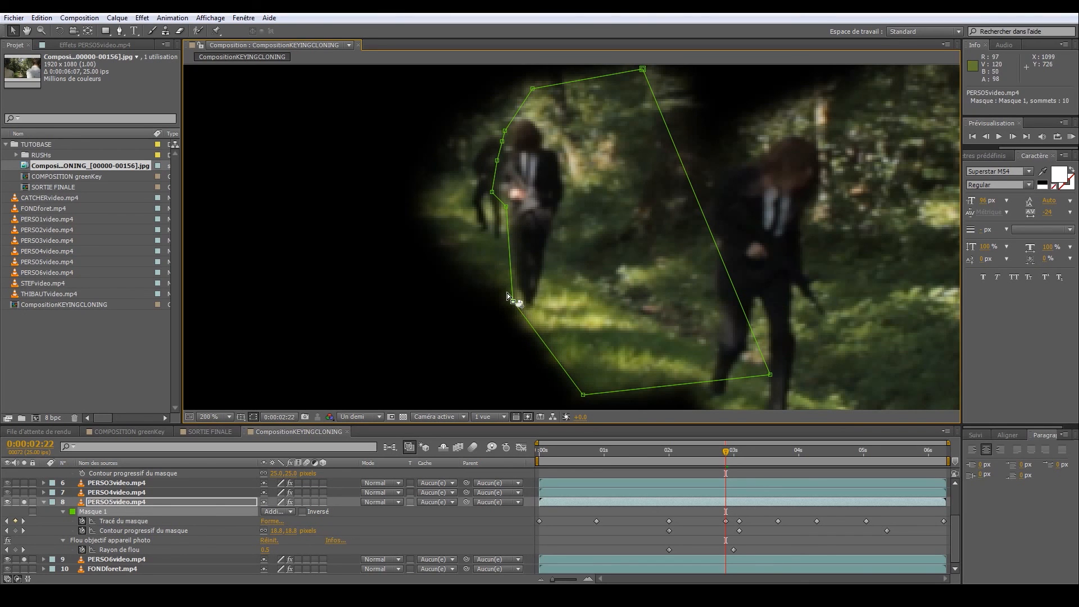
Go to 0:00:02:17 and turn off solo for the PERSO2video.mp4 layer
drag(726, 451, 713, 454)
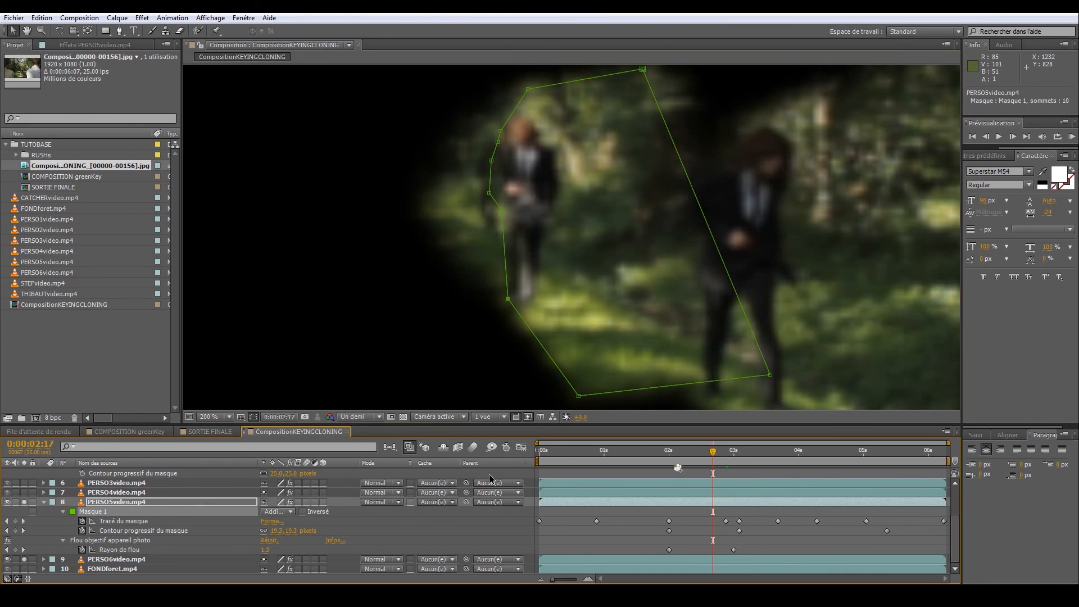
scroll(89, 534, up, 3)
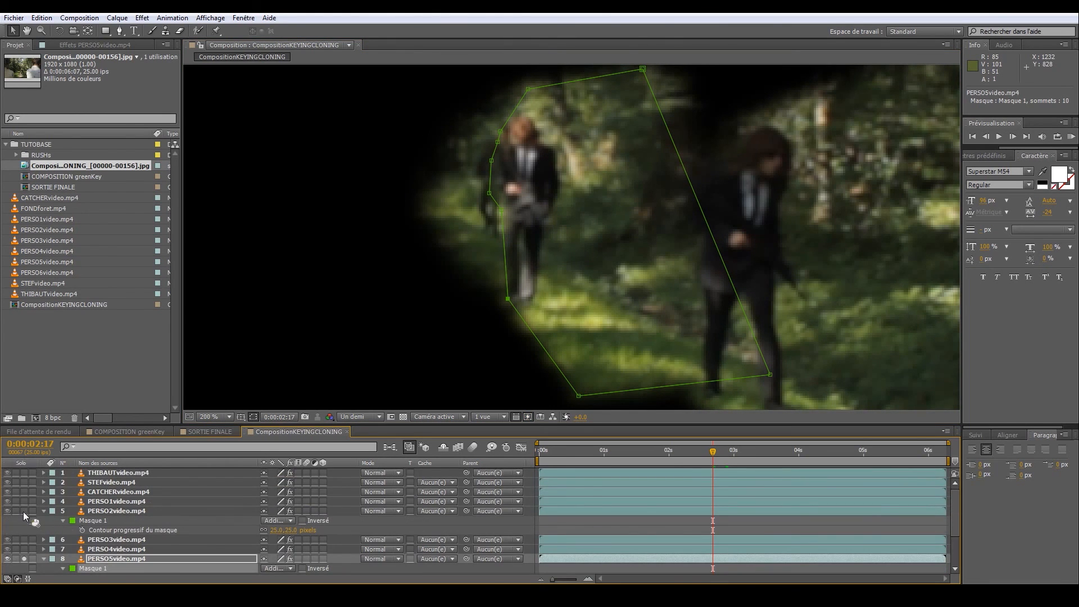
click(23, 511)
scroll(662, 507, down, 2)
scroll(663, 507, down, 1)
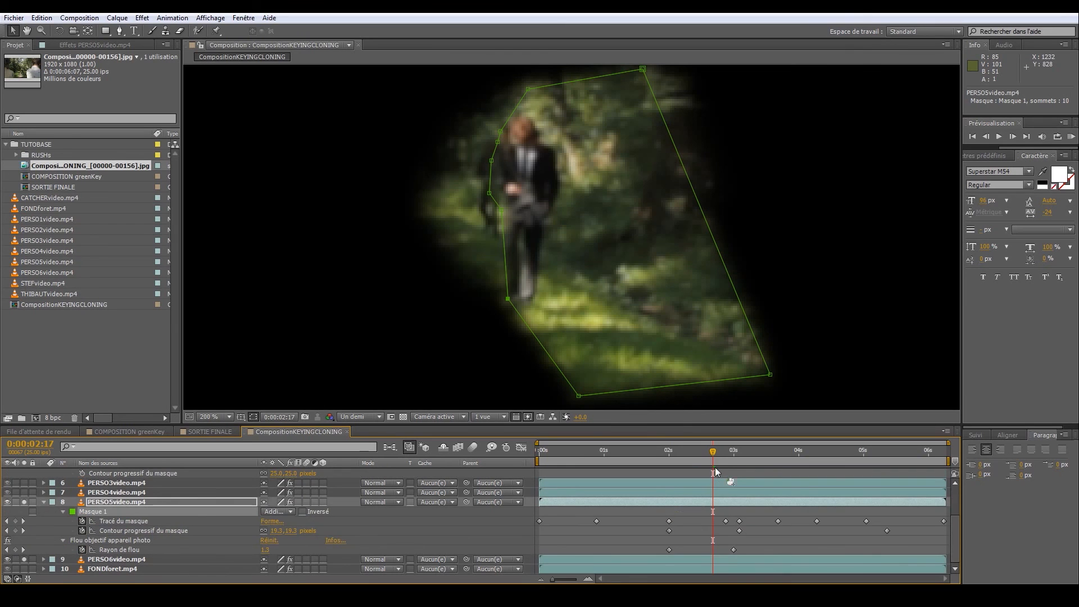
Delete the mask path keyframe of PERSO5video.mp4 at 0:00:03:02 and review the mask animation along the timeline
drag(714, 452, 739, 456)
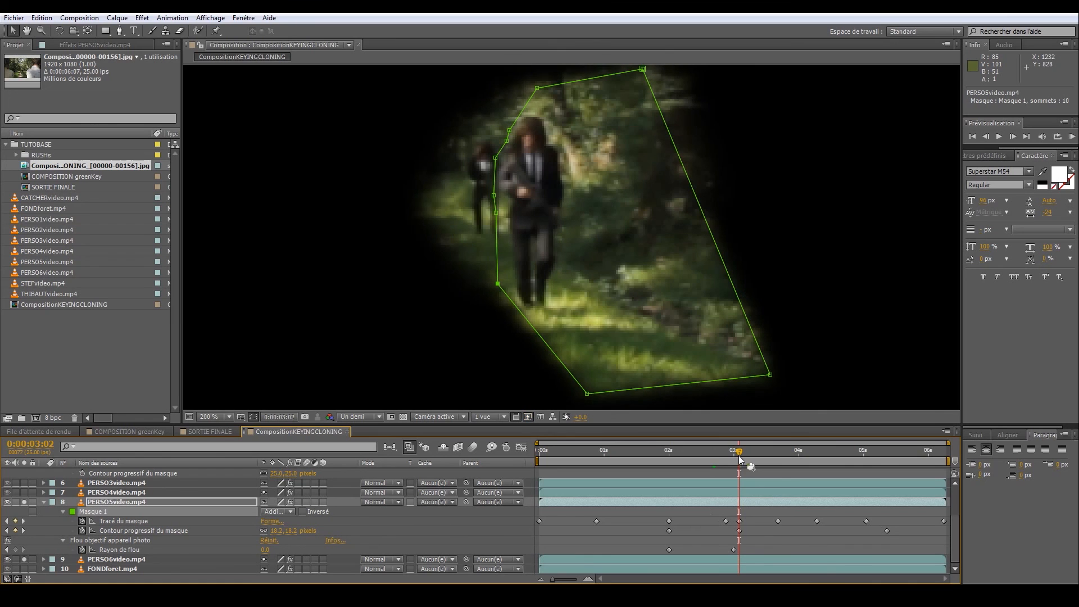
click(741, 523)
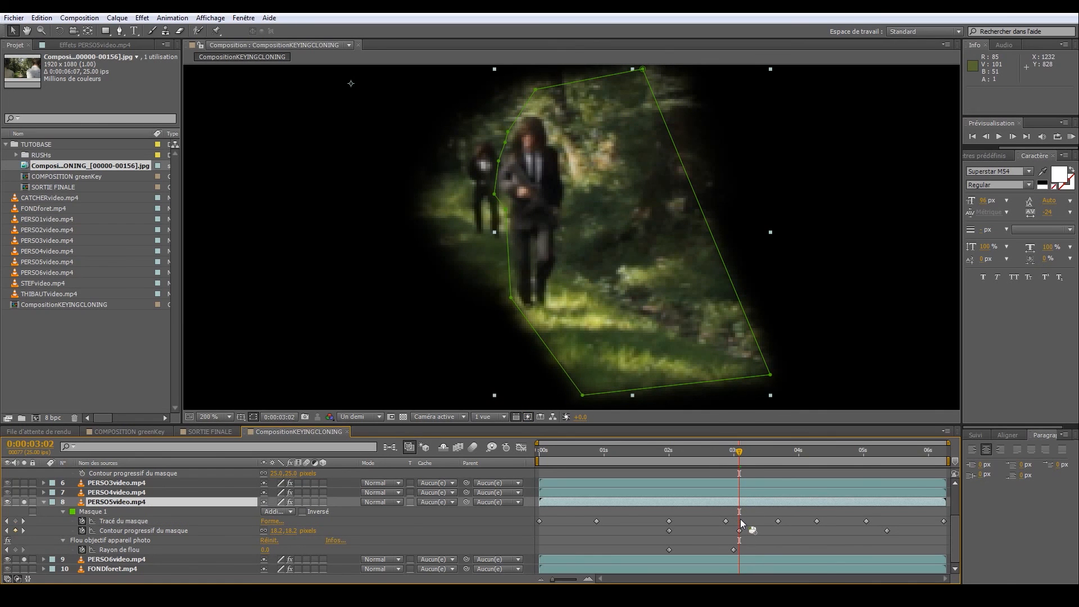
click(726, 458)
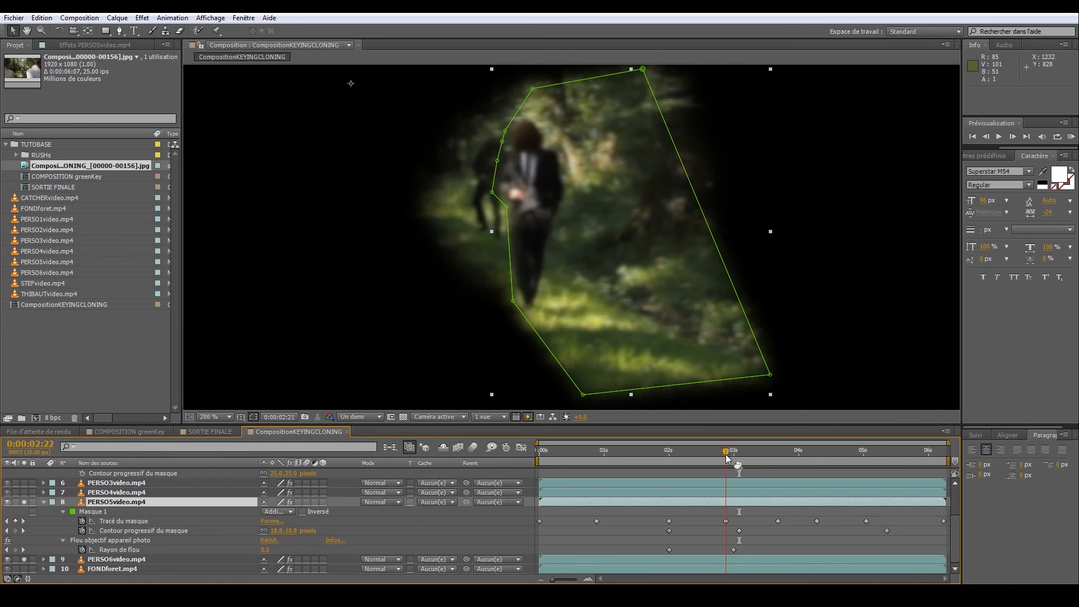
drag(728, 456, 863, 454)
click(689, 456)
drag(691, 457, 625, 454)
Turn off solo for PERSO5video.mp4 and PERSO6video.mp4, and collapse the properties of PERSO5video.mp4 and PERSO2video.mp4
scroll(537, 326, down, 3)
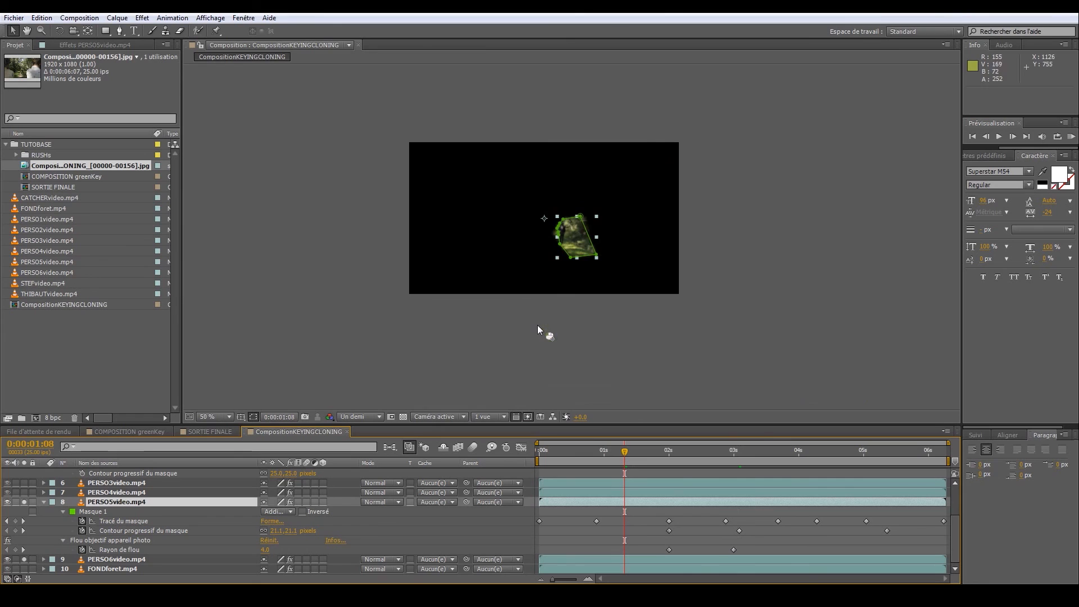
click(43, 502)
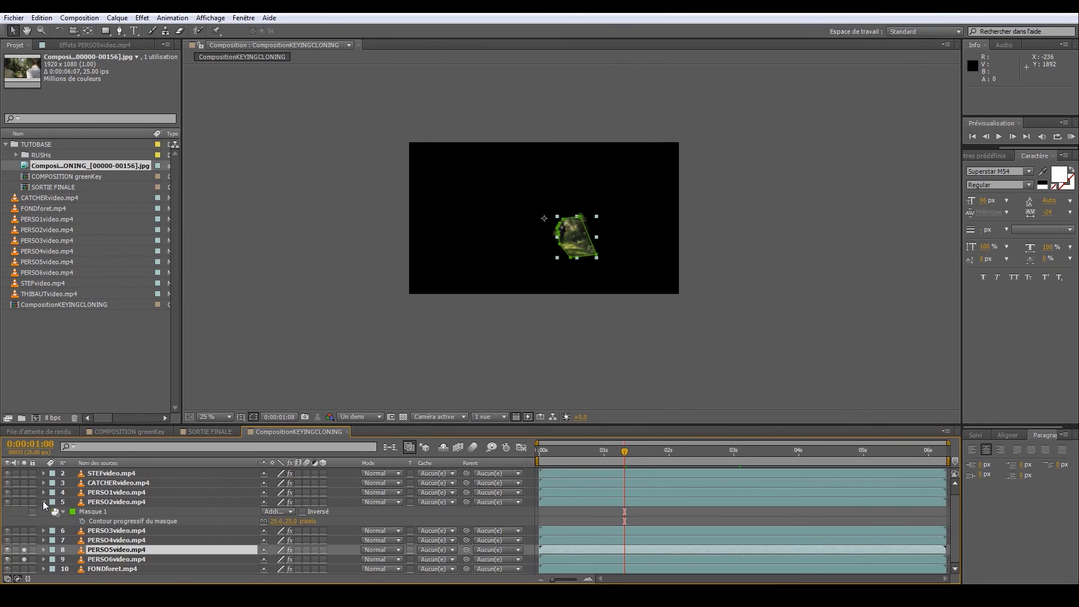
drag(24, 550, 24, 559)
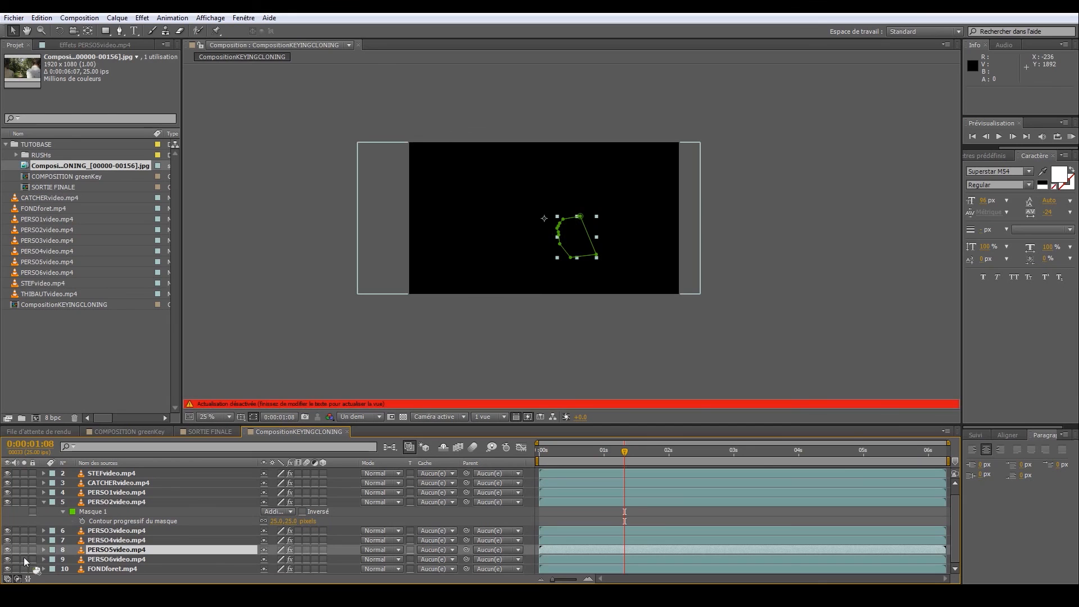
click(44, 502)
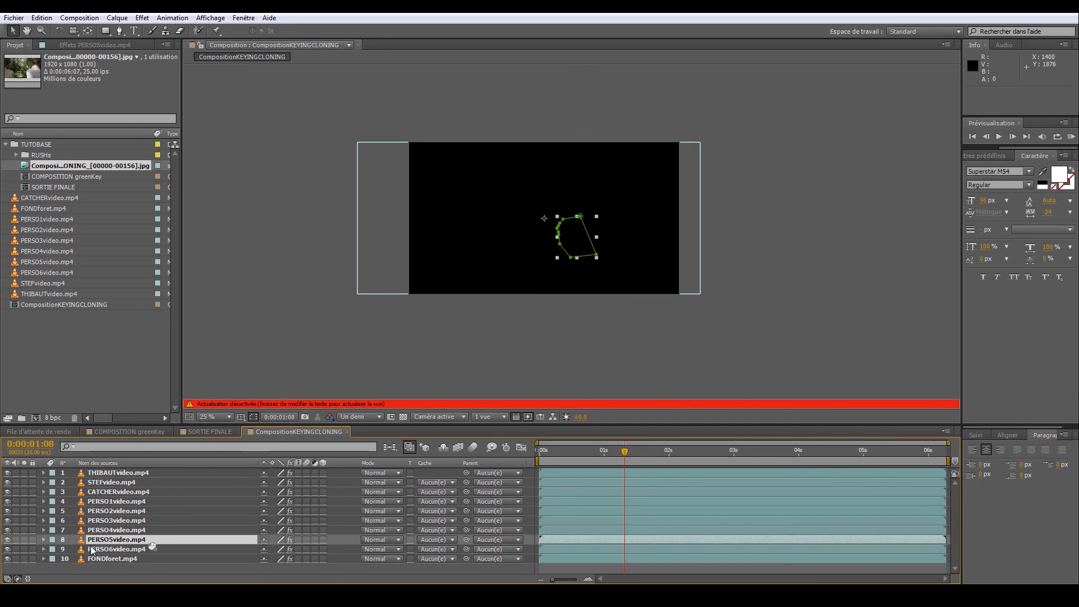
Add CompositionKEYINGCLONING to the render queue with the Jpeg output module, saving as CompositionKEYINGCLONING_[#####] in the SQCcatcher folder
key(ctrl+m)
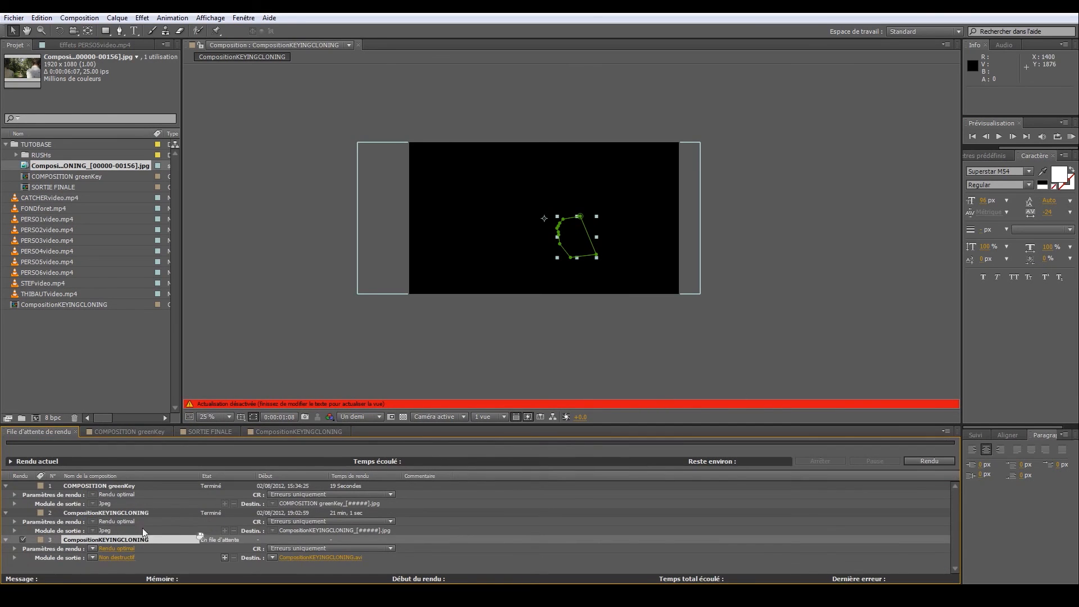
click(92, 557)
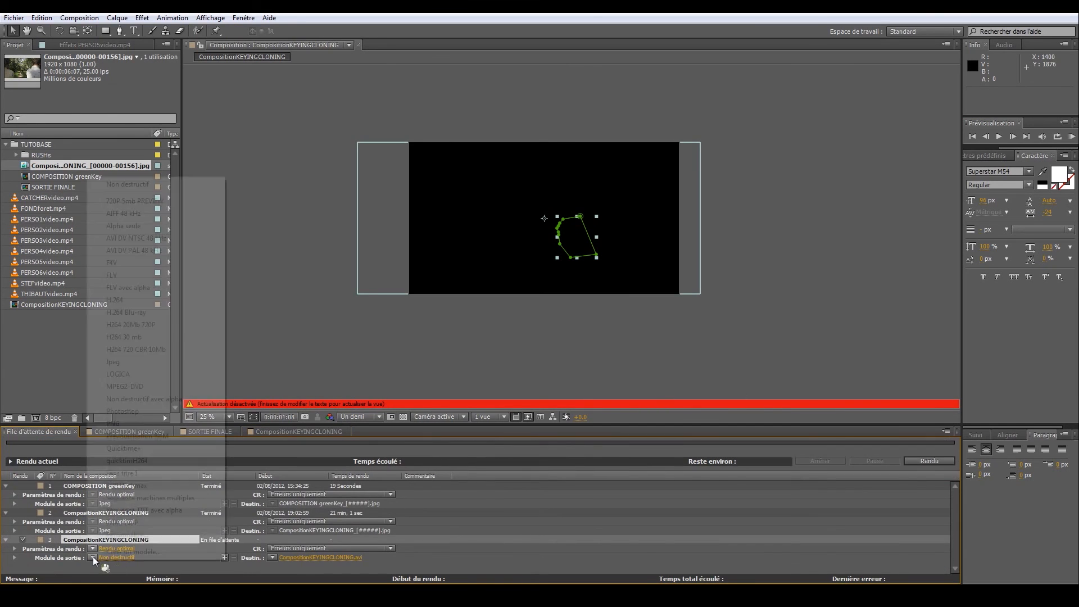
click(115, 363)
click(310, 557)
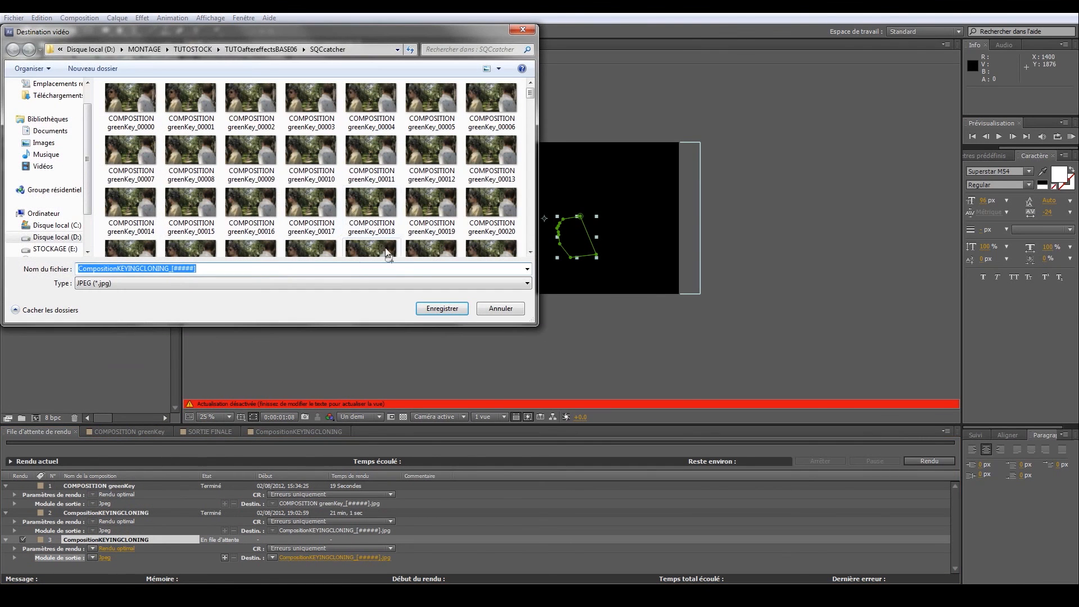
click(435, 309)
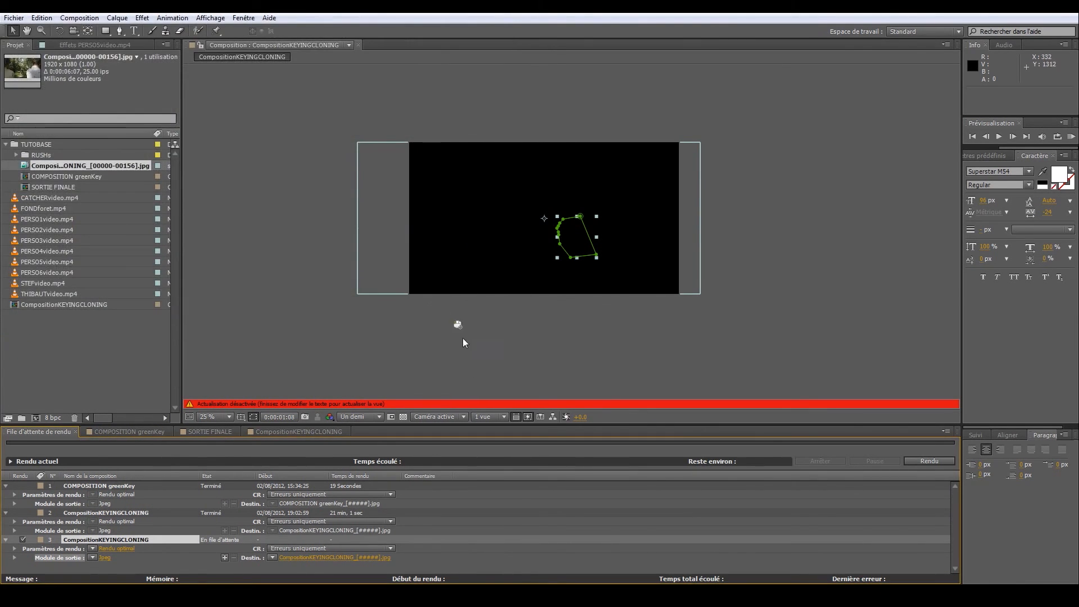